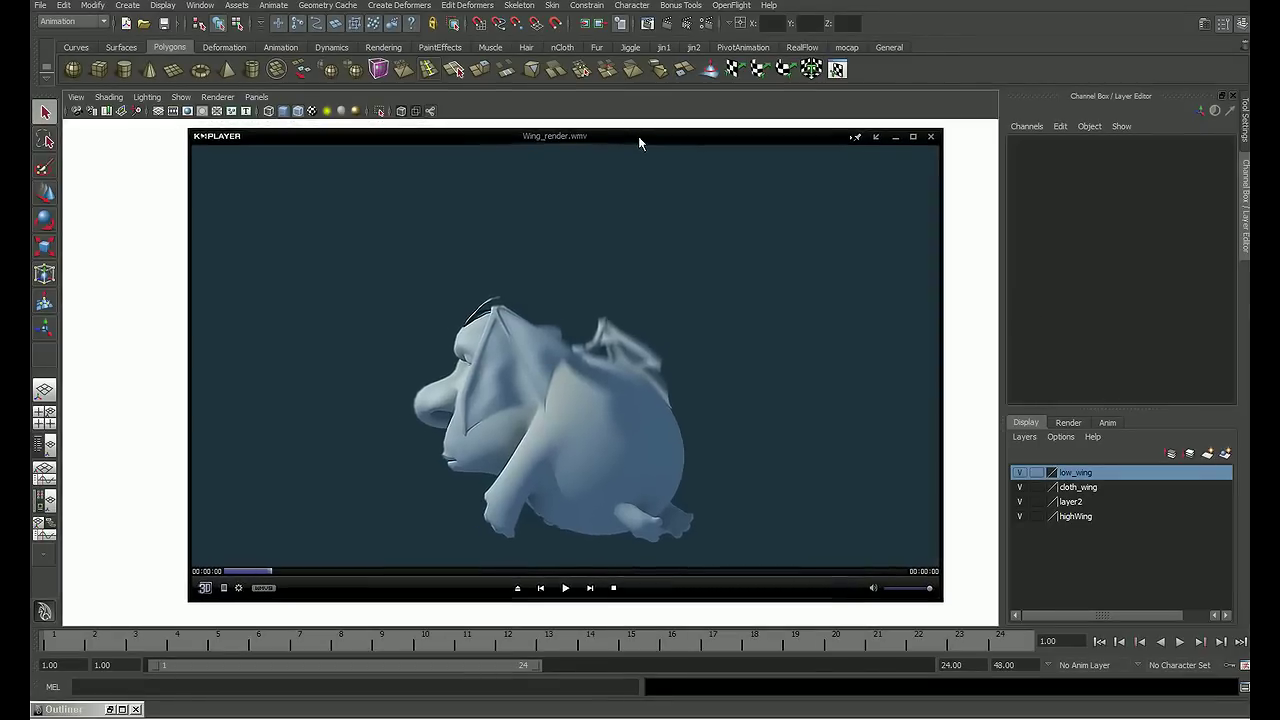
# Step: Play the Wing_render.wmv preview, pause on a wings-spread frame, and close KMPlayer
pyautogui.moveTo(642, 140); pyautogui.dragTo(643, 143)
pyautogui.click(565, 587)
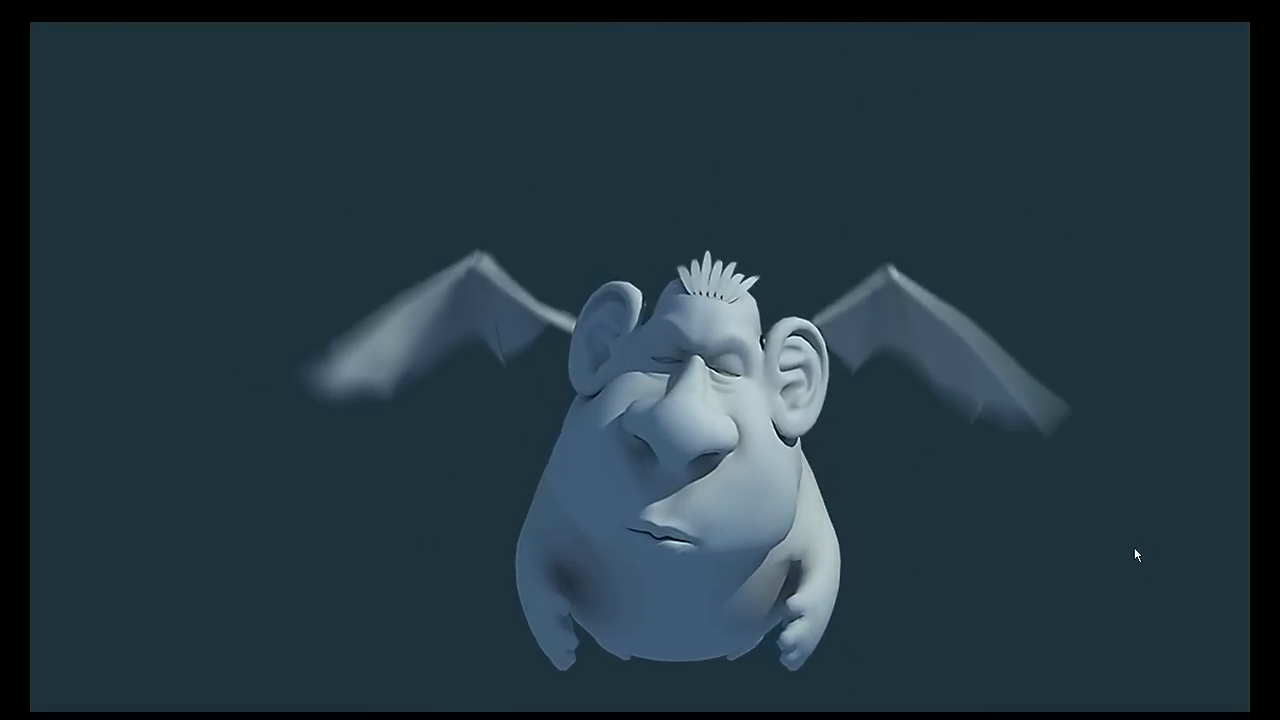
pyautogui.press('Escape')
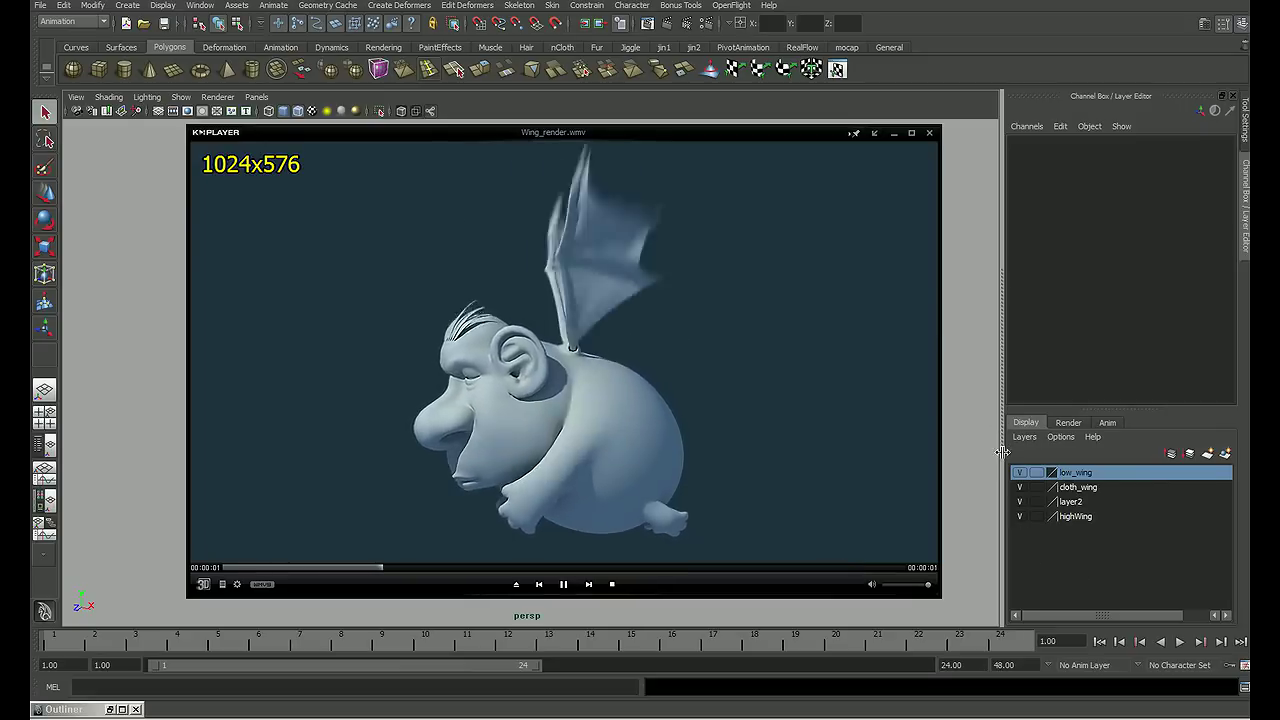
pyautogui.press('space')
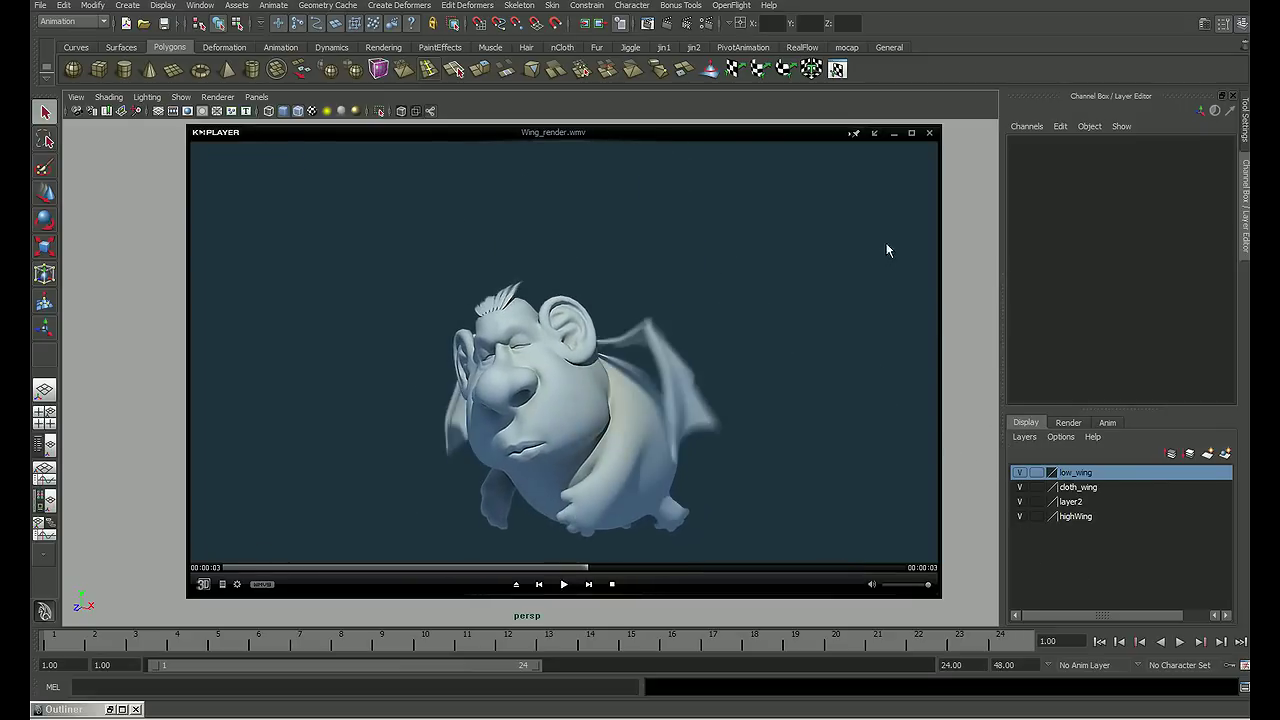
pyautogui.click(929, 132)
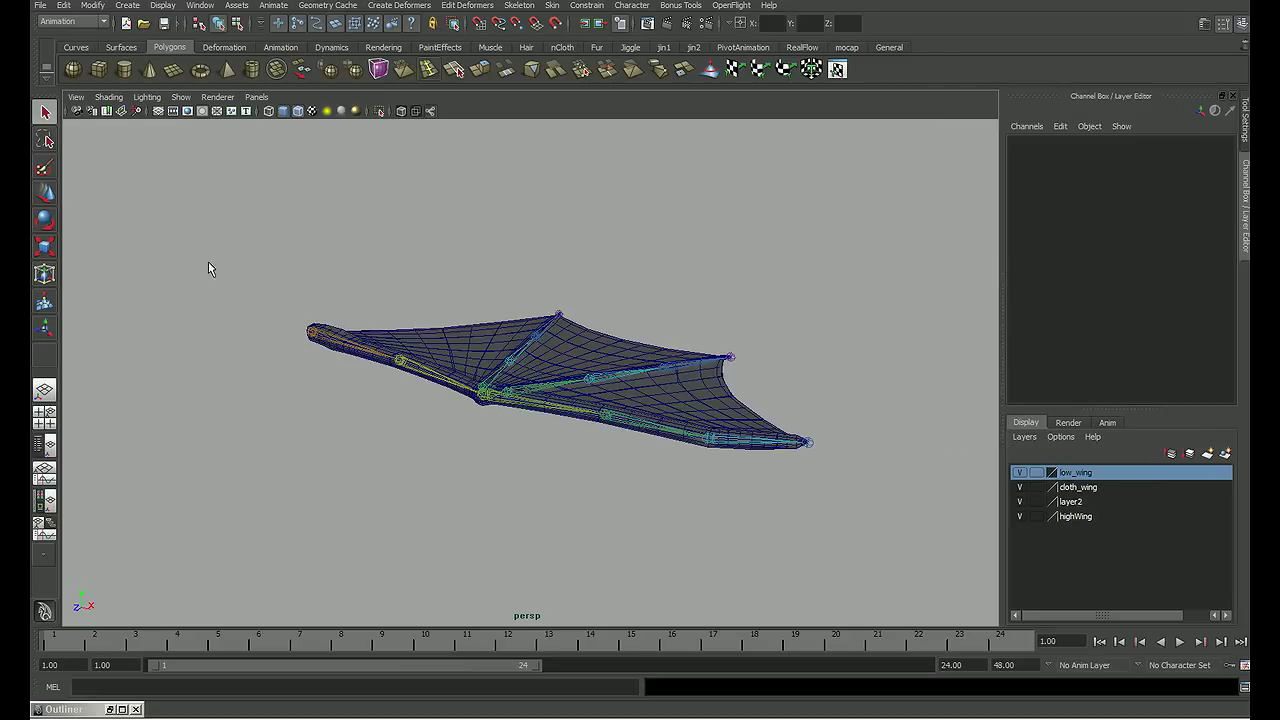
# Step: Hide the highWing and cloth_wing layers in the Layer Editor, leaving the wing bones visible
pyautogui.moveTo(446, 237)
pyautogui.keyDown('alt'); pyautogui.mouseDown()
pyautogui.moveTo(529, 309)
pyautogui.moveTo(314, 340)
pyautogui.moveTo(434, 297)
pyautogui.moveTo(451, 313)
pyautogui.moveTo(440, 306)
pyautogui.mouseUp(); pyautogui.keyUp('alt')
pyautogui.keyDown('alt'); pyautogui.moveTo(440, 306); pyautogui.dragTo(537, 289, button='right'); pyautogui.keyUp('alt')
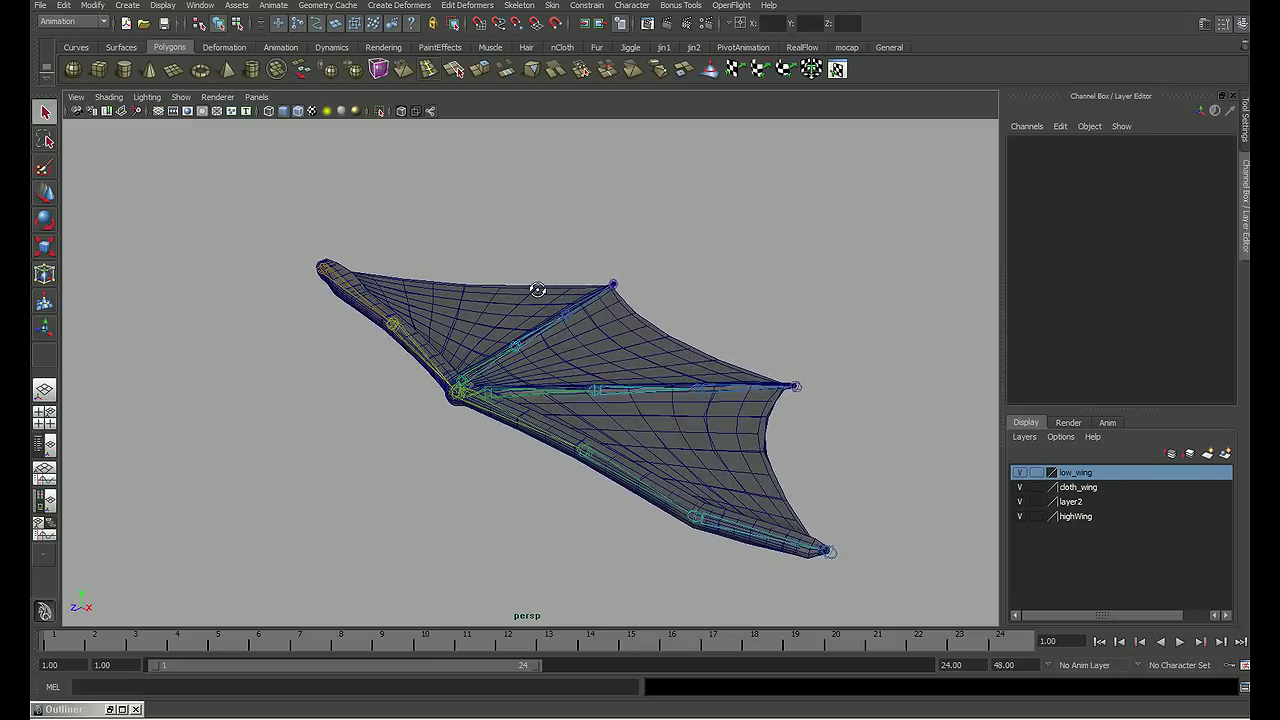
pyautogui.keyDown('alt'); pyautogui.moveTo(537, 289); pyautogui.dragTo(491, 298); pyautogui.keyUp('alt')
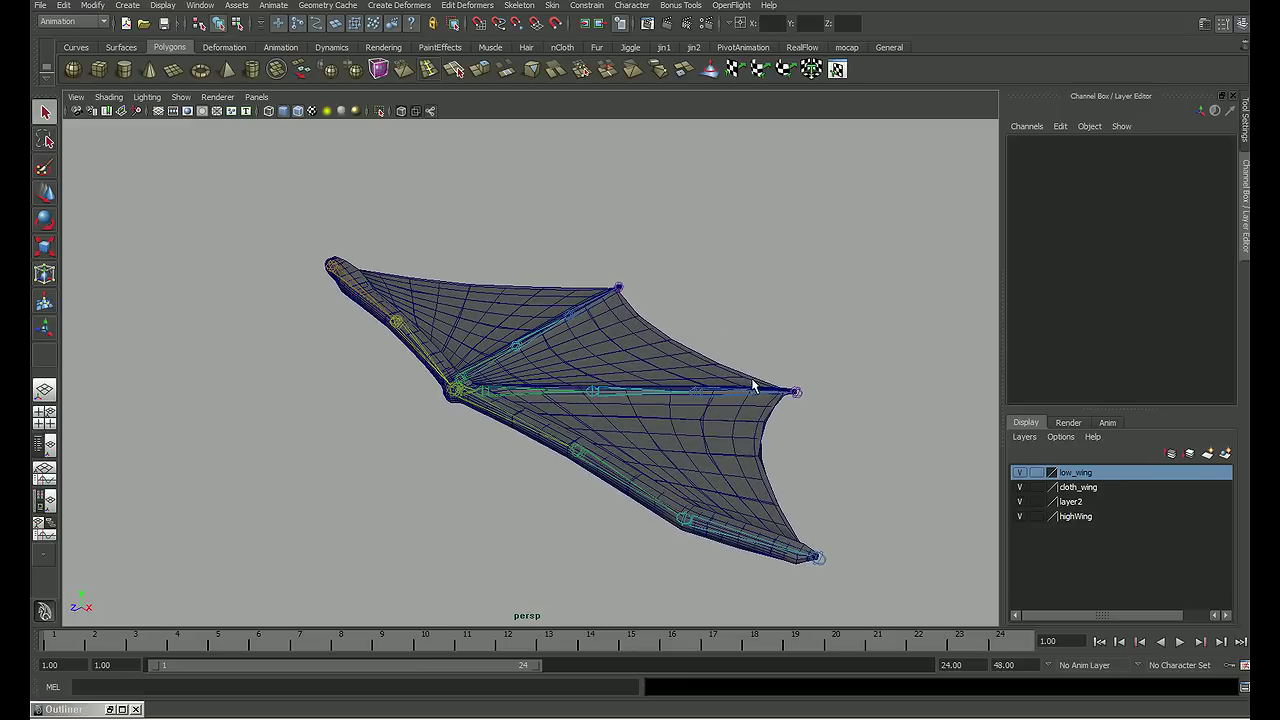
pyautogui.click(1020, 517)
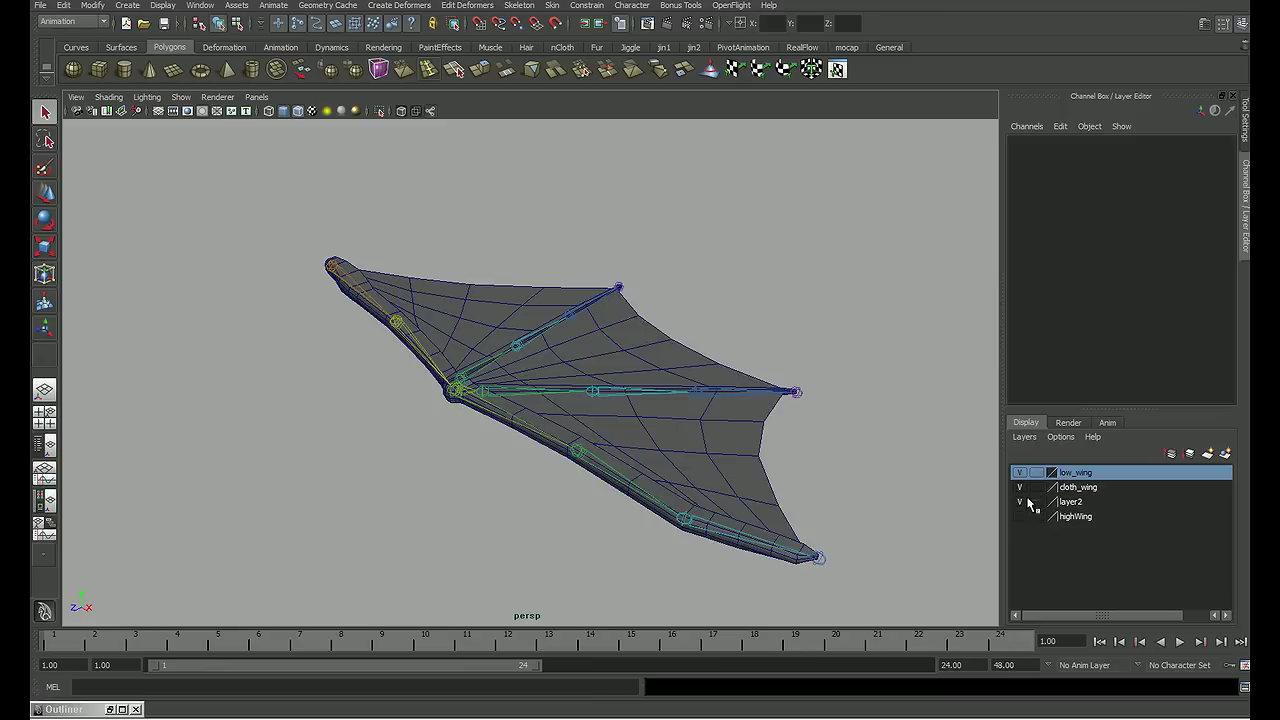
pyautogui.click(1020, 488)
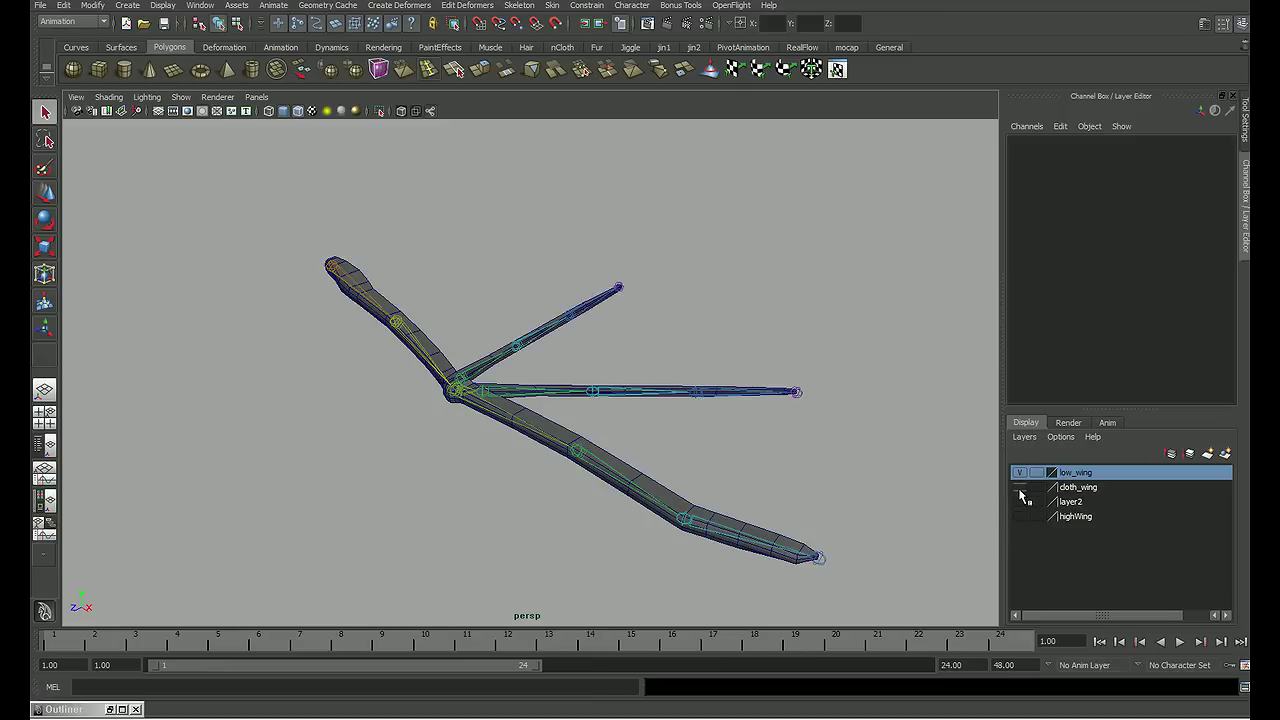
pyautogui.click(1020, 487)
pyautogui.click(1020, 487)
pyautogui.click(1020, 472)
pyautogui.click(1020, 472)
pyautogui.moveTo(430, 400)
pyautogui.keyDown('alt'); pyautogui.mouseDown()
pyautogui.moveTo(523, 403)
pyautogui.moveTo(517, 417)
pyautogui.moveTo(654, 417)
pyautogui.moveTo(591, 406)
pyautogui.moveTo(563, 435)
pyautogui.mouseUp(); pyautogui.keyUp('alt')
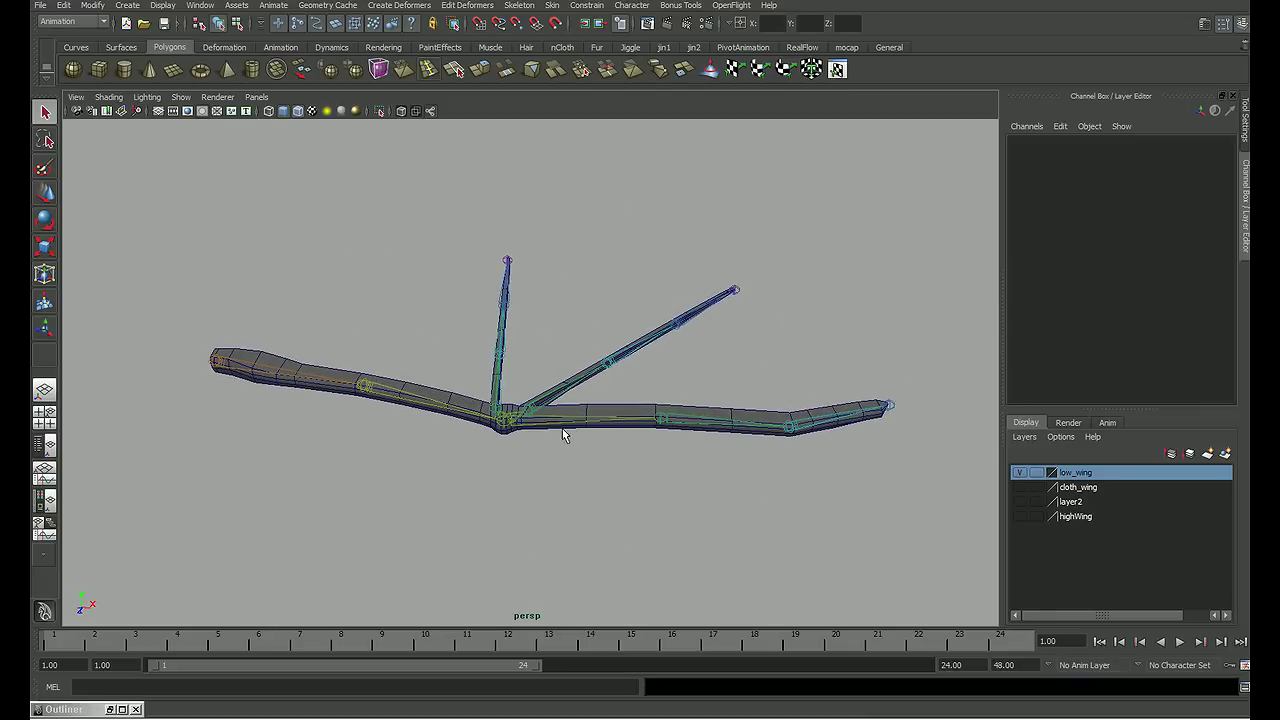
# Step: Test-rotate joint2 and joint3, undo both rotations, and deselect
pyautogui.click(415, 393)
pyautogui.press('e')
pyautogui.moveTo(430, 402); pyautogui.dragTo(383, 329)
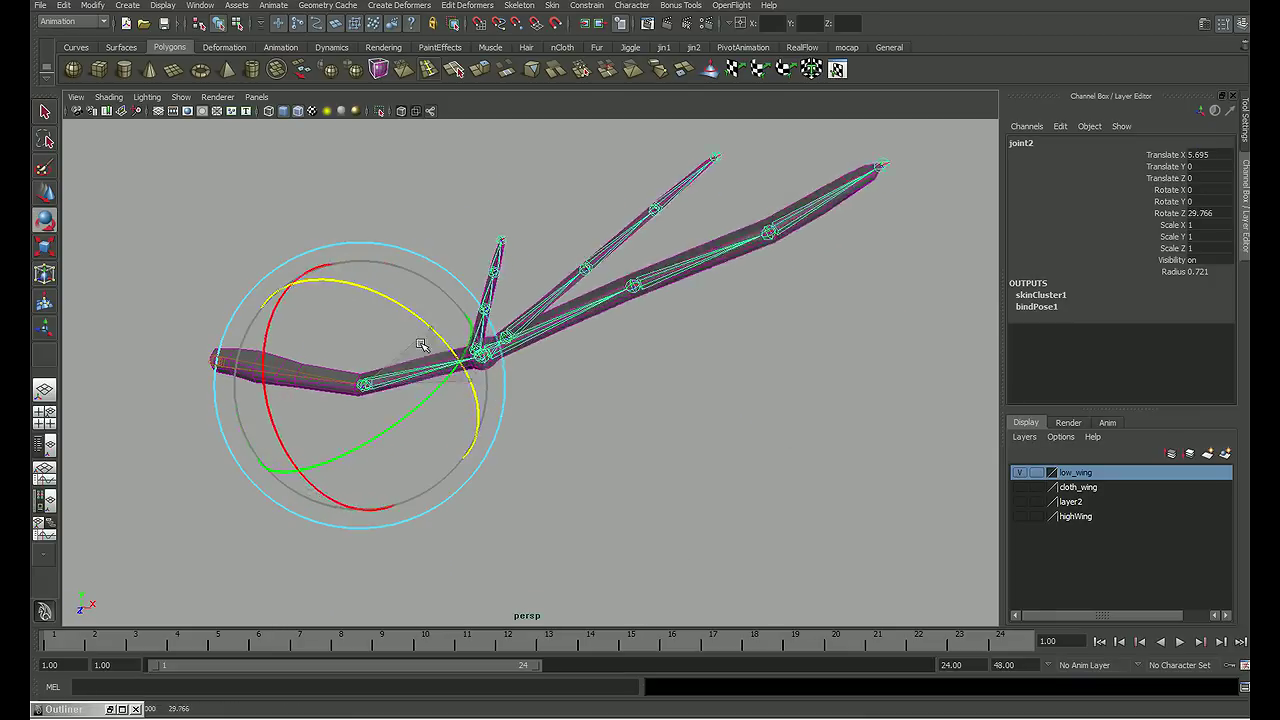
pyautogui.hotkey('ctrl', 'z')
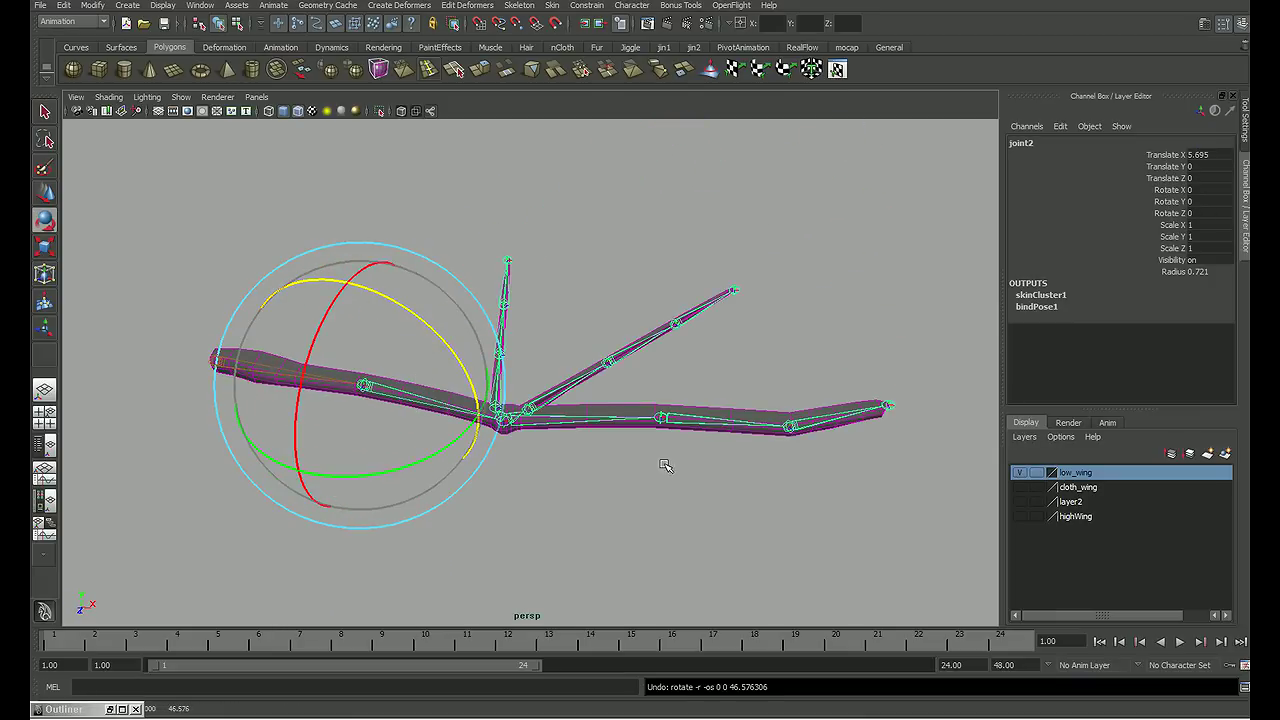
pyautogui.hotkey('ctrl', 'z')
pyautogui.click(603, 410)
pyautogui.moveTo(572, 347); pyautogui.dragTo(704, 455)
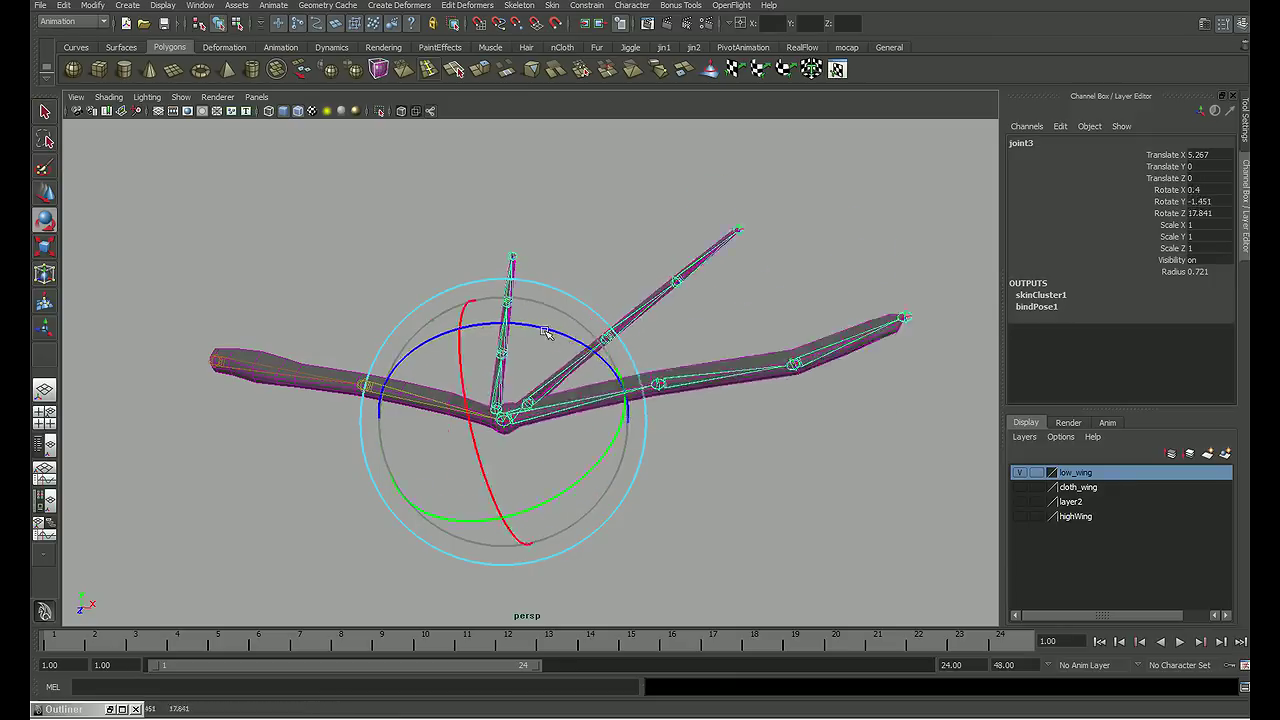
pyautogui.hotkey('ctrl', 'z')
pyautogui.click(740, 487)
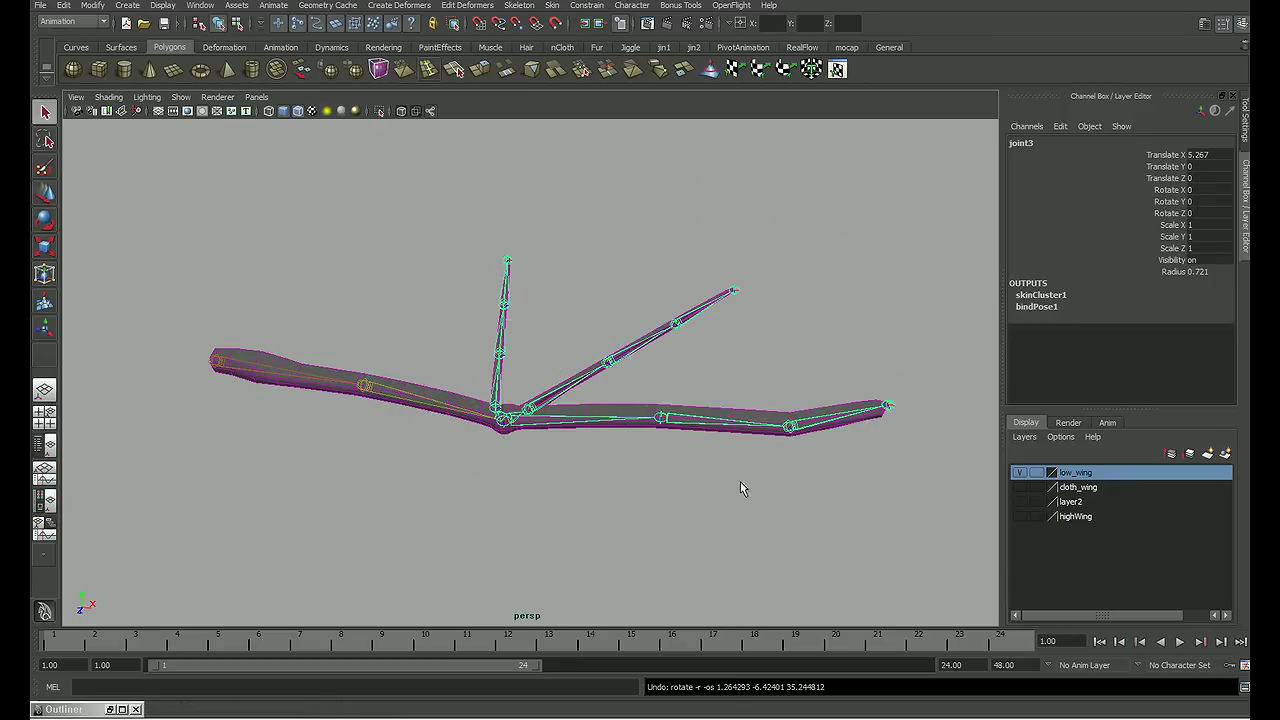
pyautogui.moveTo(766, 434)
pyautogui.keyDown('alt'); pyautogui.mouseDown()
pyautogui.moveTo(486, 429)
pyautogui.moveTo(582, 437)
pyautogui.mouseUp(); pyautogui.keyUp('alt')
# Step: Show the cloth_wing layer, make it the current layer, and turn low_wing back on
pyautogui.click(1020, 472)
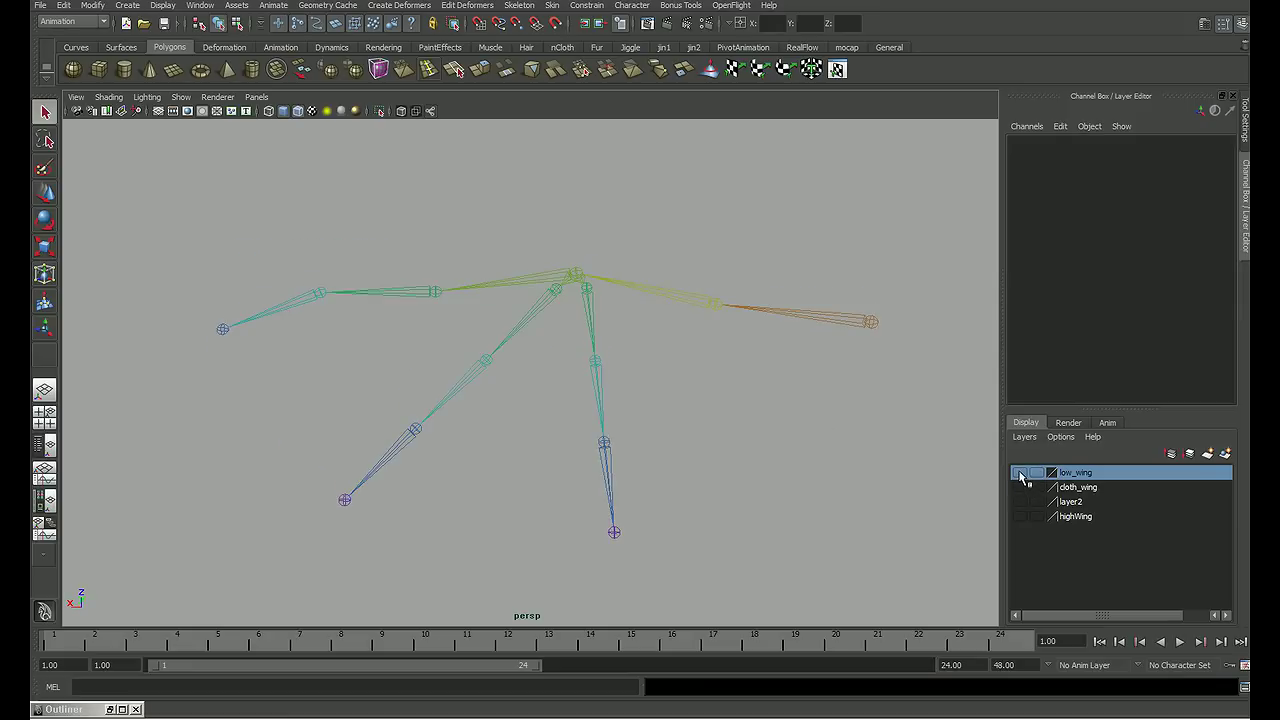
pyautogui.click(1020, 472)
pyautogui.click(1020, 487)
pyautogui.click(1072, 487)
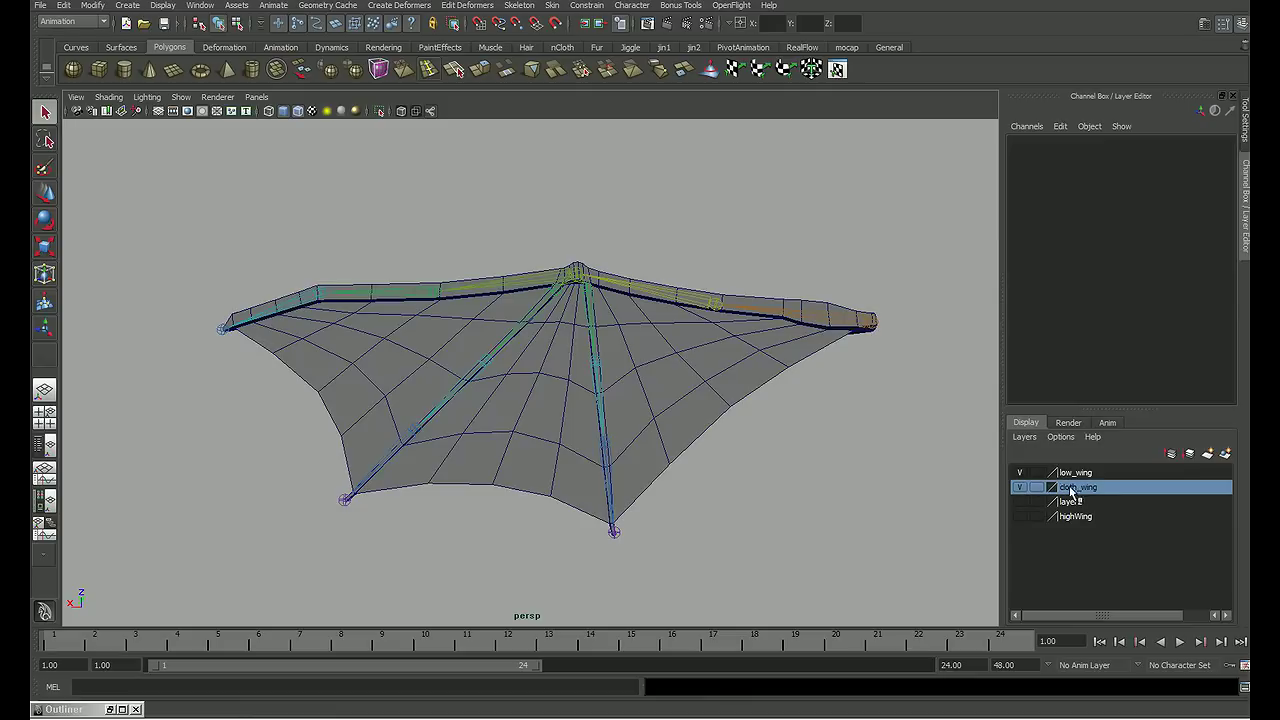
pyautogui.click(1020, 472)
pyautogui.moveTo(626, 419)
pyautogui.keyDown('alt'); pyautogui.mouseDown()
pyautogui.moveTo(520, 394)
pyautogui.moveTo(537, 407)
pyautogui.mouseUp(); pyautogui.keyUp('alt')
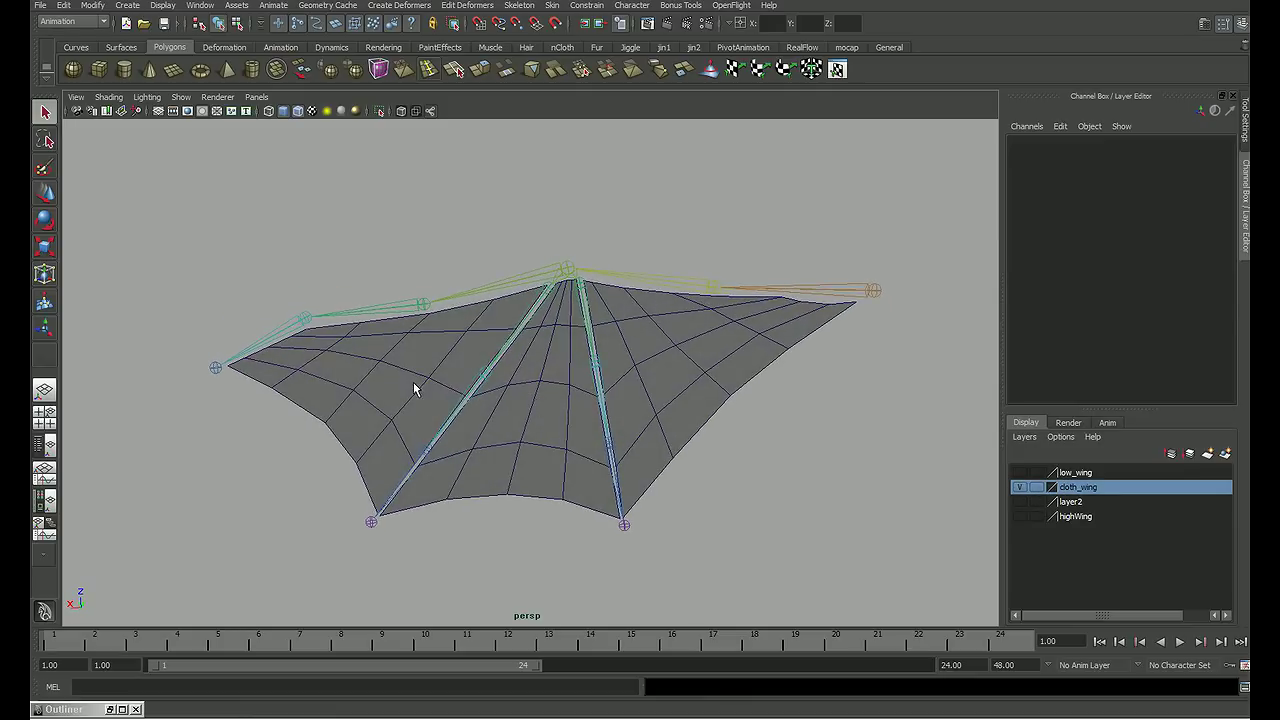
pyautogui.click(420, 390)
pyautogui.moveTo(633, 413)
pyautogui.keyDown('alt'); pyautogui.mouseDown()
pyautogui.moveTo(614, 371)
pyautogui.moveTo(643, 374)
pyautogui.moveTo(600, 370)
pyautogui.moveTo(491, 380)
pyautogui.moveTo(480, 414)
pyautogui.moveTo(522, 405)
pyautogui.mouseUp(); pyautogui.keyUp('alt')
pyautogui.click(1019, 472)
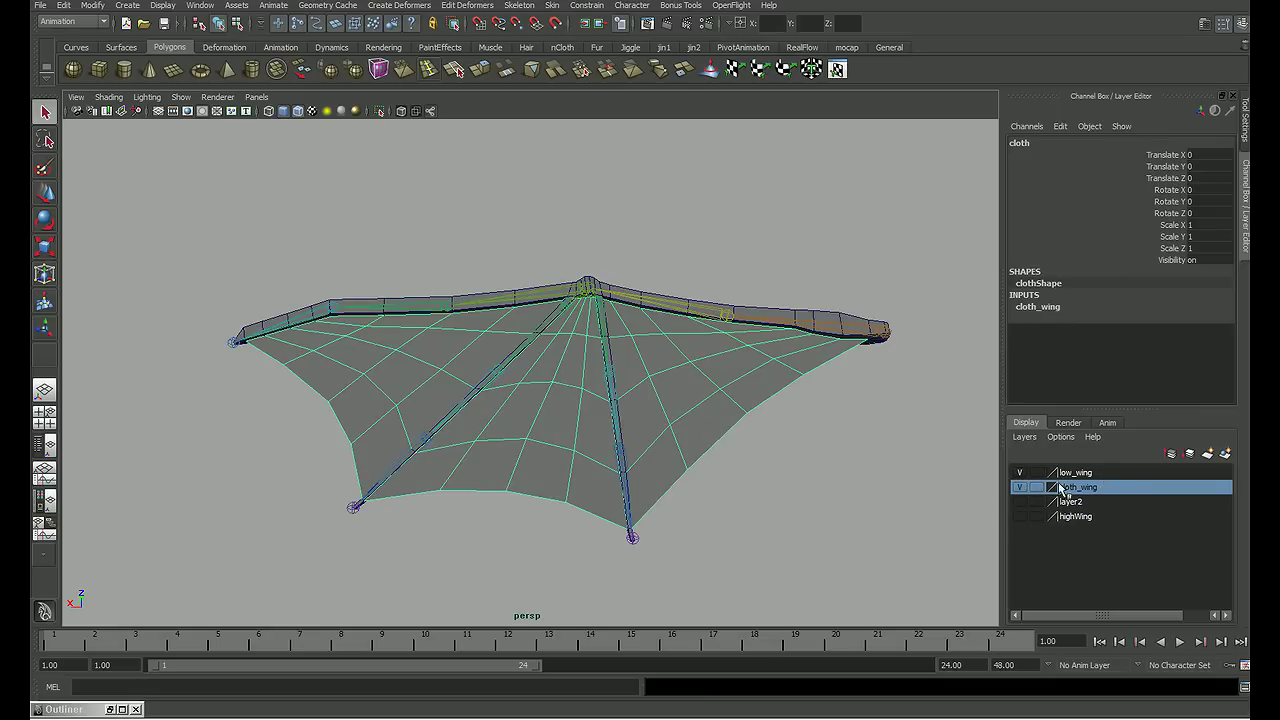
pyautogui.moveTo(928, 477)
pyautogui.keyDown('alt'); pyautogui.mouseDown()
pyautogui.moveTo(797, 440)
pyautogui.moveTo(777, 454)
pyautogui.moveTo(630, 400)
pyautogui.moveTo(606, 363)
pyautogui.moveTo(640, 370)
pyautogui.mouseUp(); pyautogui.keyUp('alt')
pyautogui.click(808, 443)
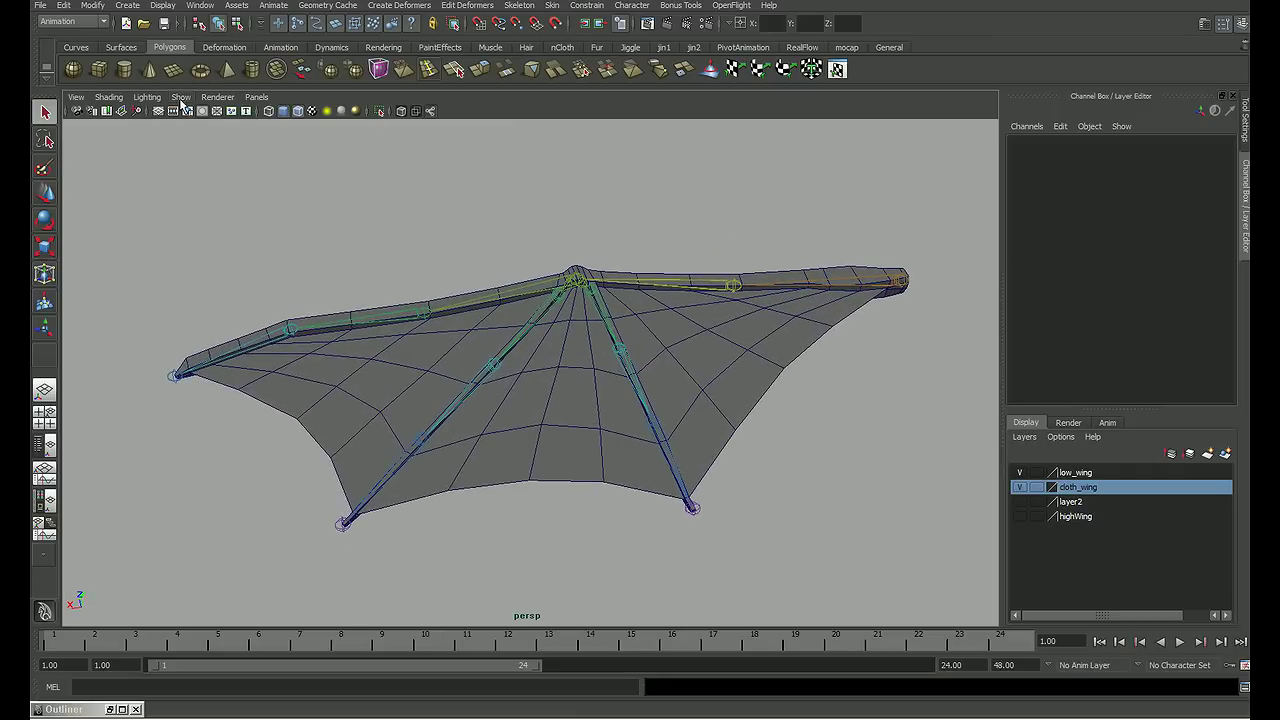
# Step: Turn off joint display in the viewport's Show menu and select the cloth wing mesh
pyautogui.click(148, 98)
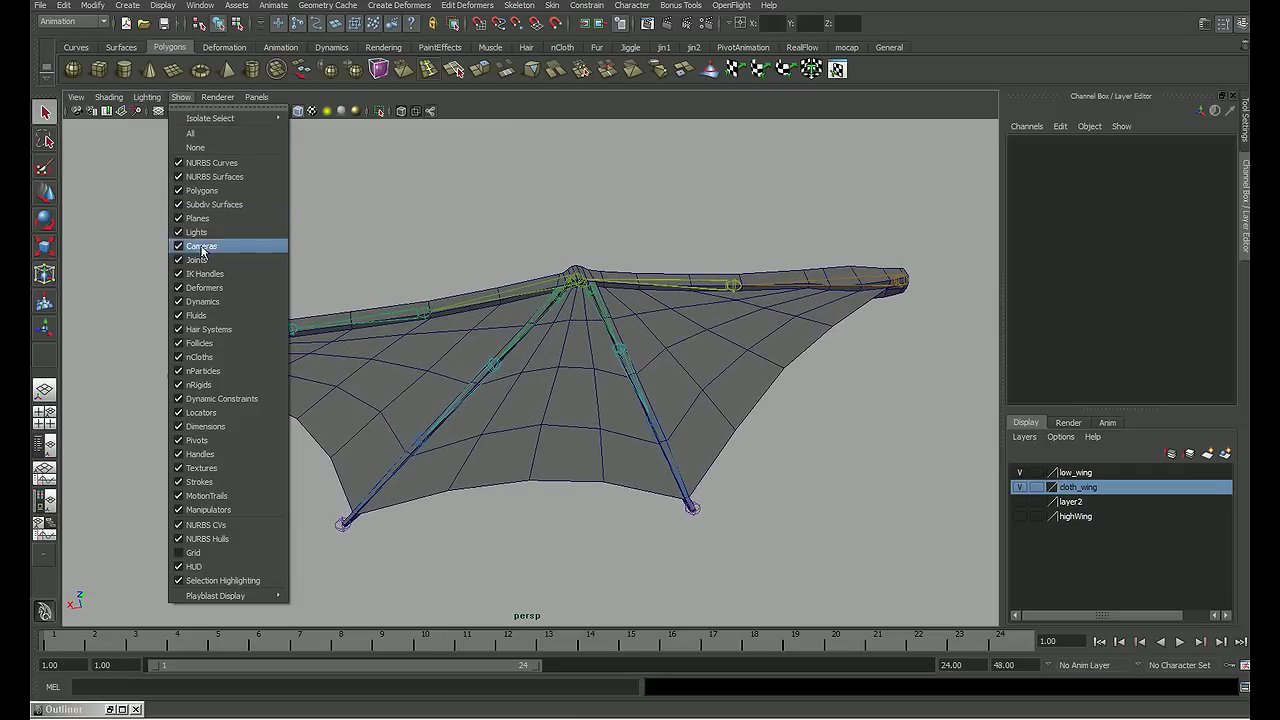
pyautogui.click(196, 259)
pyautogui.moveTo(633, 345)
pyautogui.keyDown('alt'); pyautogui.mouseDown()
pyautogui.moveTo(731, 334)
pyautogui.moveTo(663, 360)
pyautogui.mouseUp(); pyautogui.keyUp('alt')
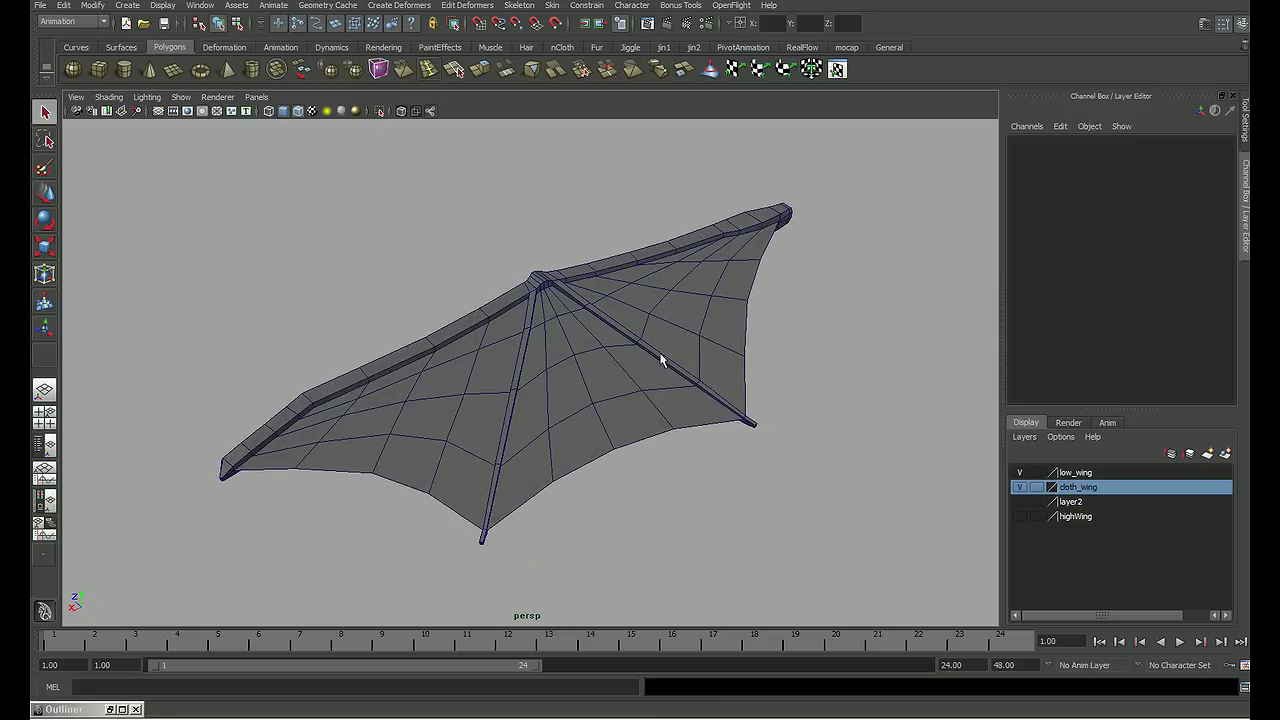
pyautogui.click(645, 421)
pyautogui.moveTo(637, 427)
pyautogui.keyDown('alt'); pyautogui.mouseDown()
pyautogui.moveTo(623, 423)
pyautogui.moveTo(634, 440)
pyautogui.mouseUp(); pyautogui.keyUp('alt')
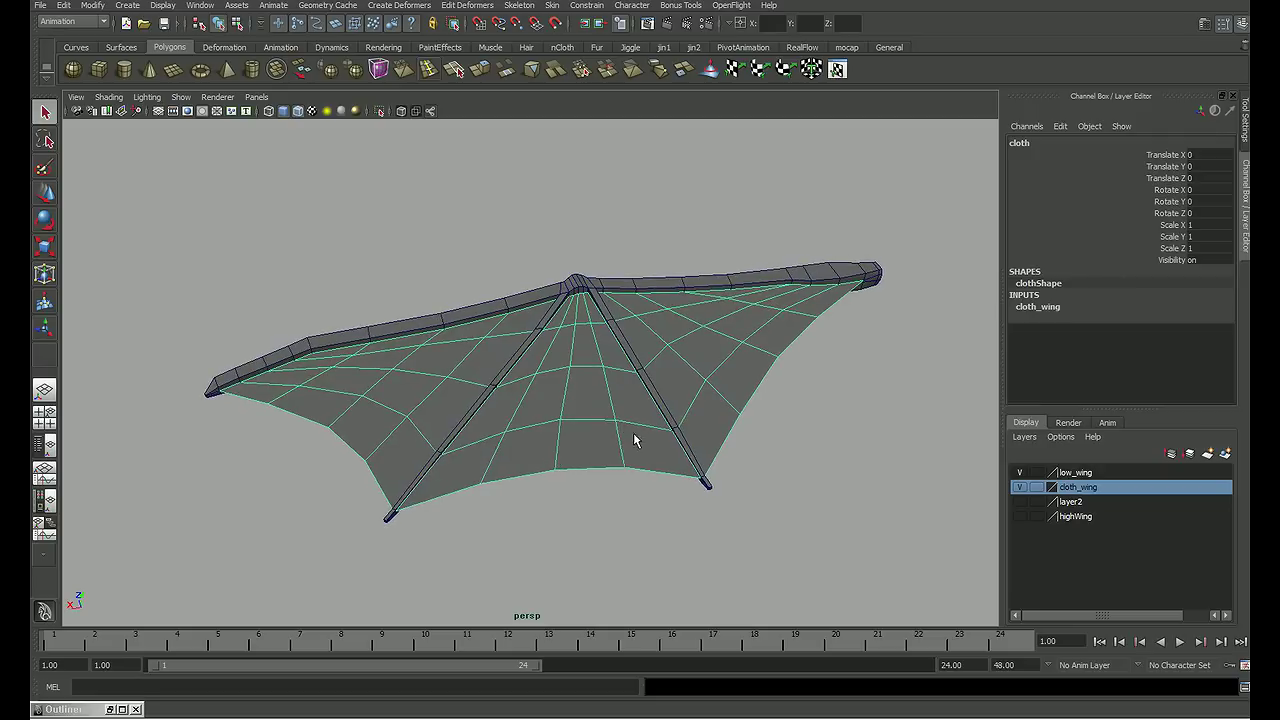
# Step: Switch to the nDynamics menu set and create an nCloth from the cloth wing mesh
pyautogui.click(70, 21)
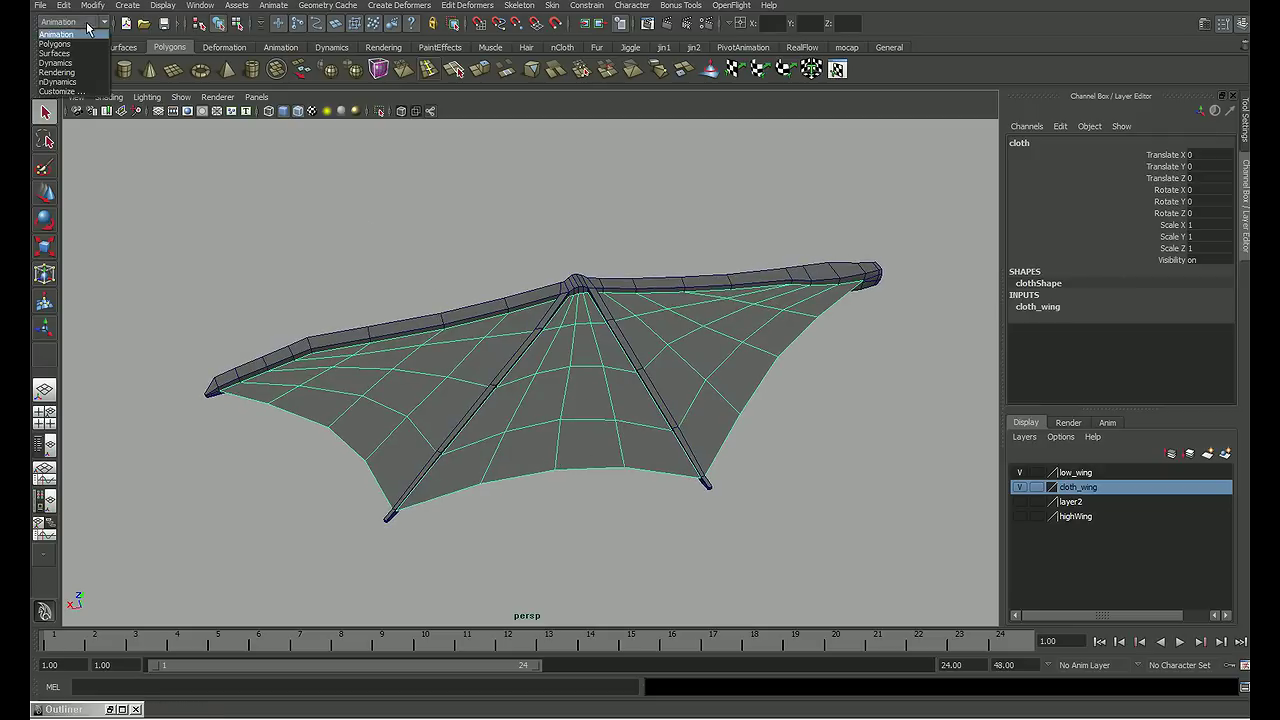
pyautogui.click(57, 81)
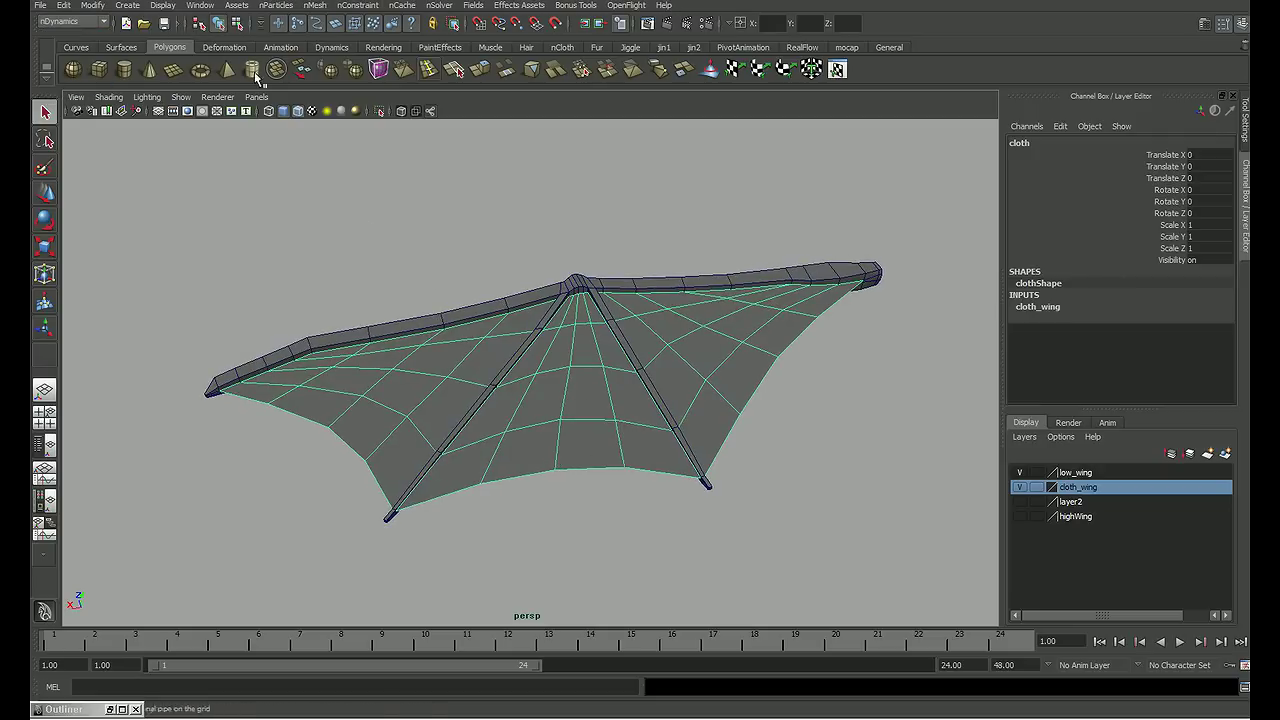
pyautogui.click(278, 5)
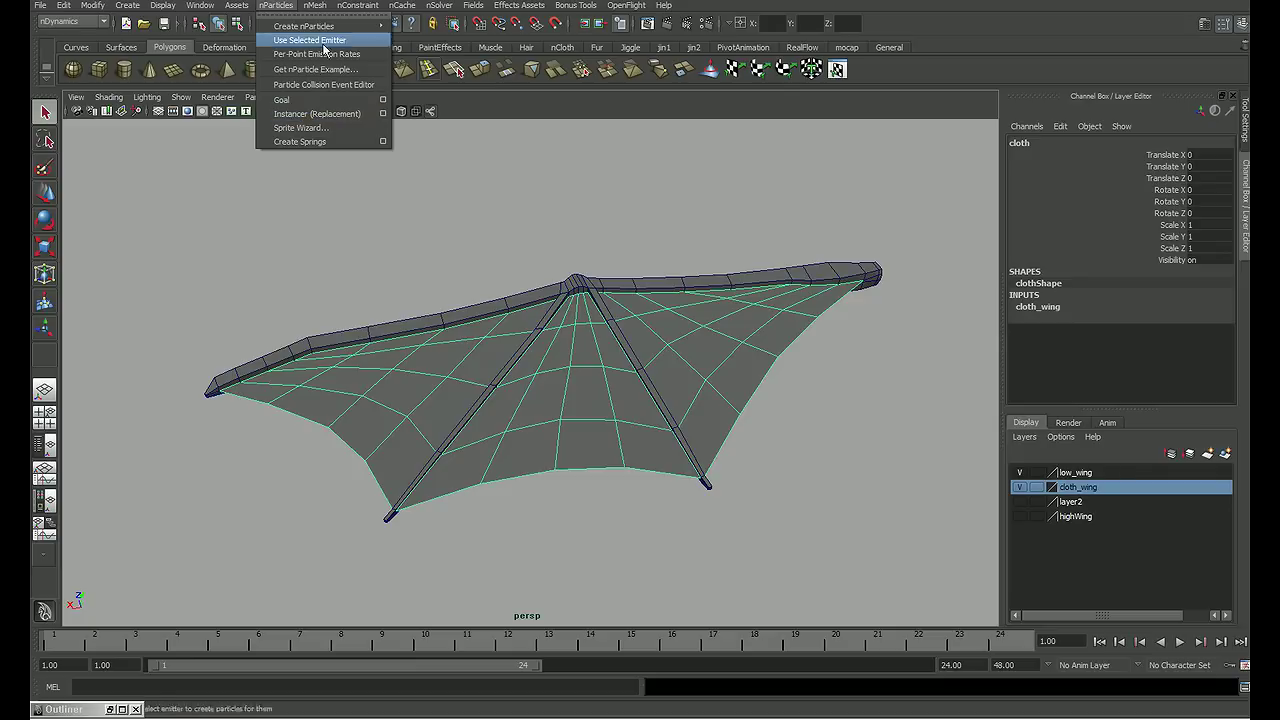
pyautogui.click(444, 40)
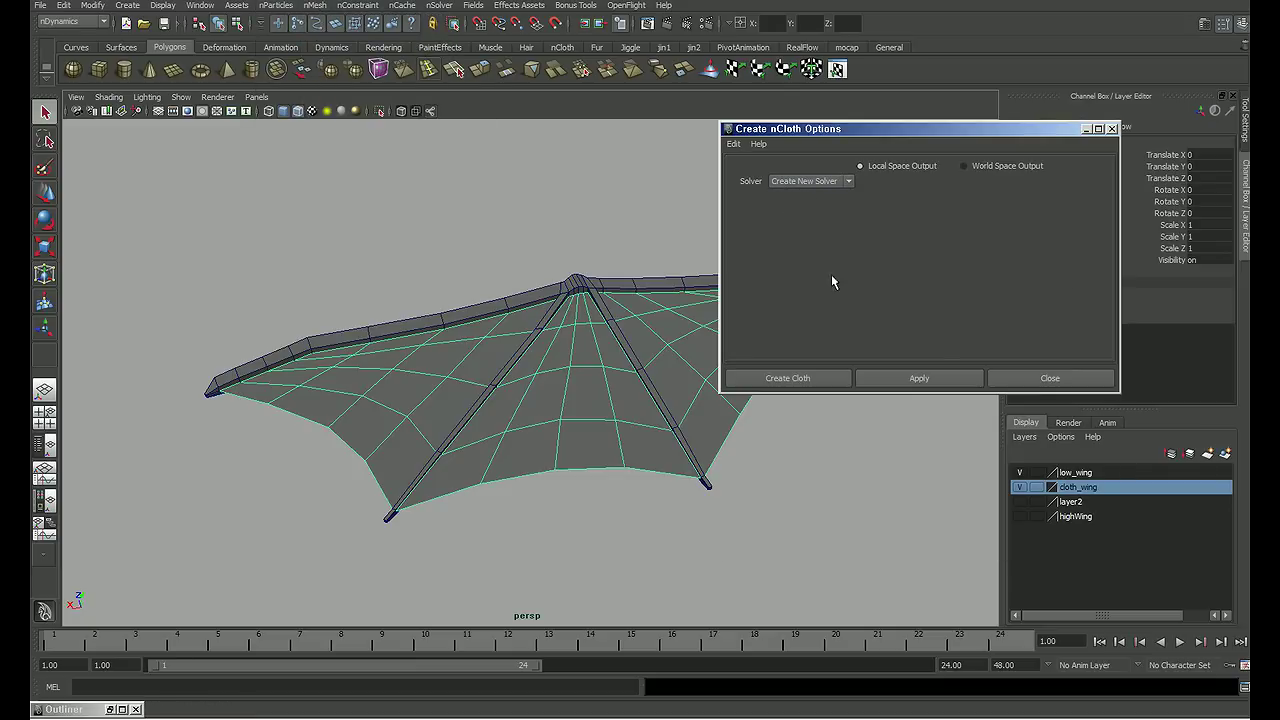
pyautogui.click(811, 383)
pyautogui.moveTo(794, 352)
pyautogui.keyDown('alt'); pyautogui.mouseDown()
pyautogui.moveTo(406, 326)
pyautogui.moveTo(731, 320)
pyautogui.moveTo(687, 324)
pyautogui.moveTo(634, 357)
pyautogui.moveTo(638, 332)
pyautogui.mouseUp(); pyautogui.keyUp('alt')
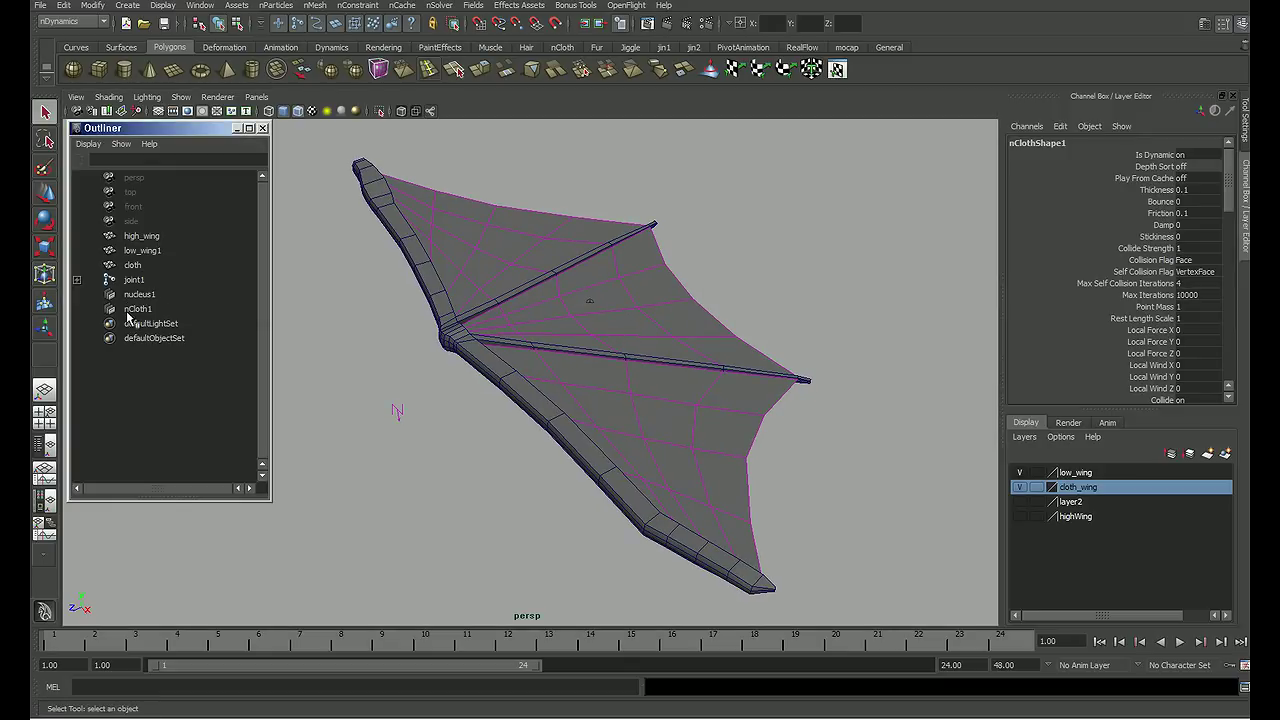
# Step: Check nucleus1's attributes, confirming gravity 9.8 and wind speed 0
pyautogui.click(141, 296)
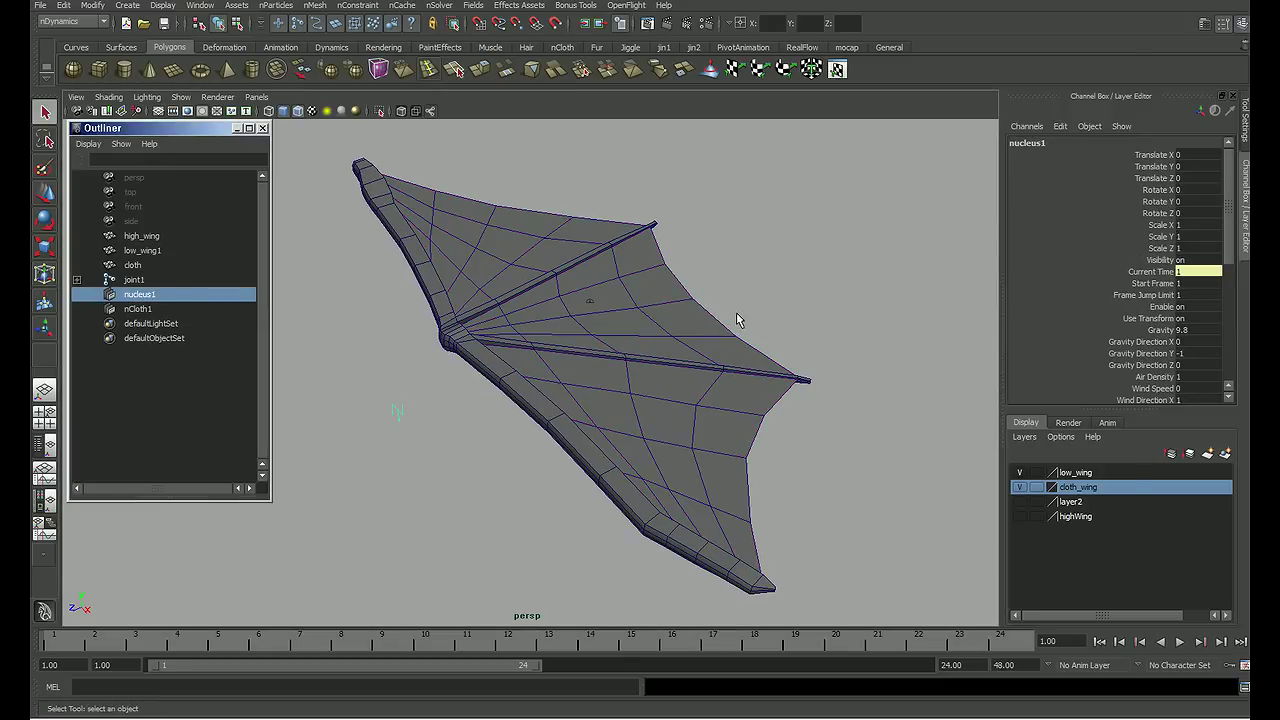
pyautogui.hotkey('ctrl', 'a')
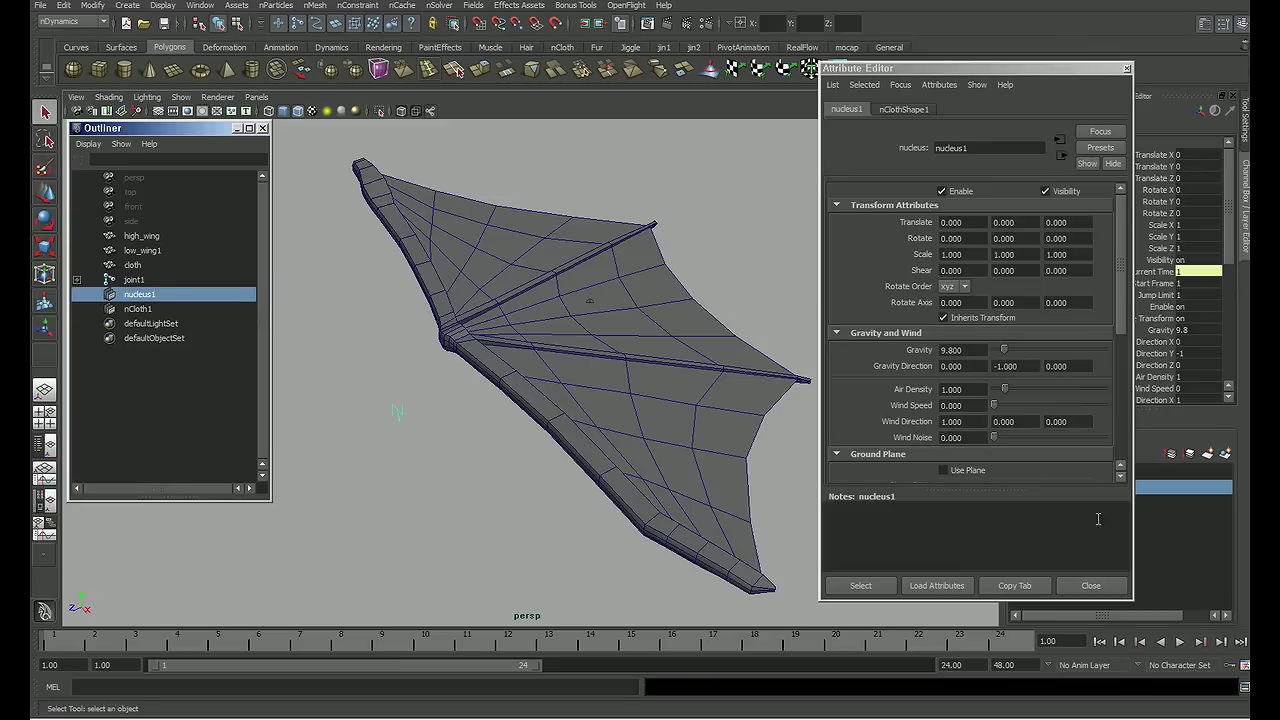
pyautogui.click(1092, 586)
# Step: Minimize the Outliner and select the cloth wing and low_wing meshes
pyautogui.moveTo(555, 347)
pyautogui.keyDown('alt'); pyautogui.mouseDown()
pyautogui.moveTo(400, 337)
pyautogui.moveTo(514, 328)
pyautogui.moveTo(495, 325)
pyautogui.mouseUp(); pyautogui.keyUp('alt')
pyautogui.keyDown('alt'); pyautogui.moveTo(495, 320); pyautogui.dragTo(596, 333, button='right'); pyautogui.keyUp('alt')
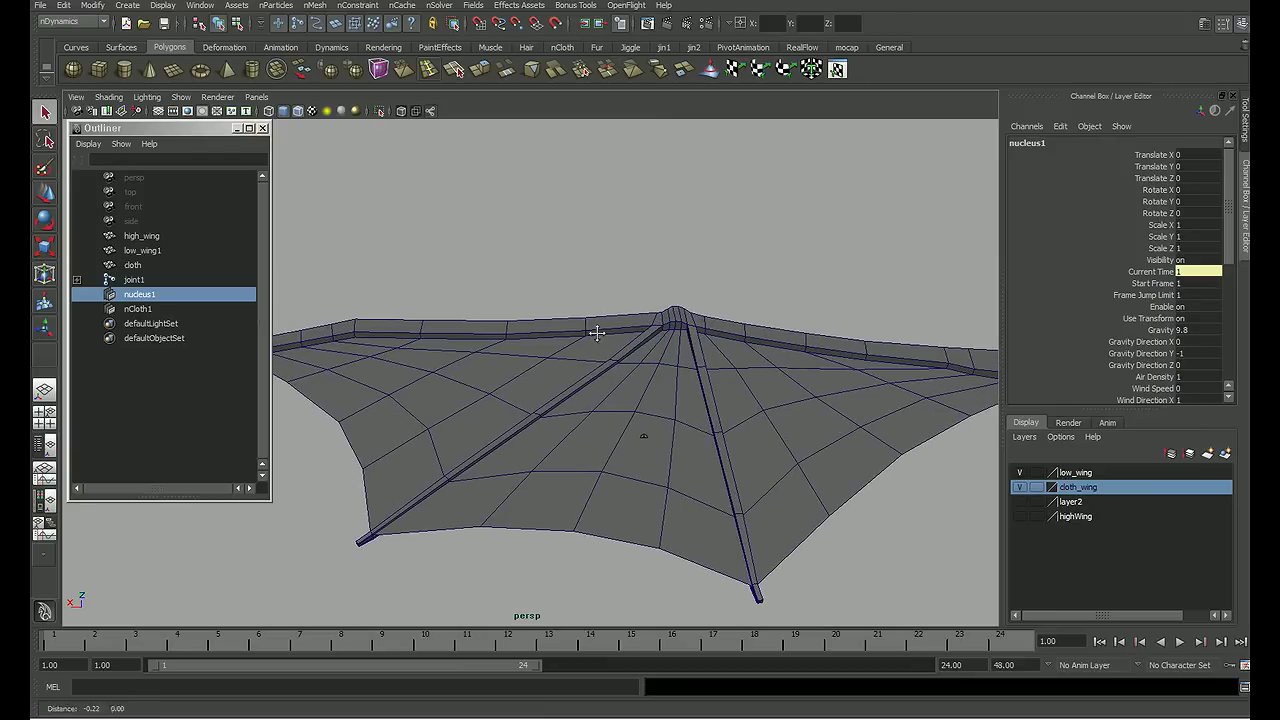
pyautogui.moveTo(640, 400)
pyautogui.keyDown('alt'); pyautogui.mouseDown()
pyautogui.moveTo(514, 354)
pyautogui.moveTo(545, 360)
pyautogui.moveTo(507, 398)
pyautogui.moveTo(572, 337)
pyautogui.moveTo(527, 338)
pyautogui.moveTo(563, 334)
pyautogui.moveTo(551, 313)
pyautogui.moveTo(560, 343)
pyautogui.mouseUp(); pyautogui.keyUp('alt')
pyautogui.click(237, 129)
pyautogui.click(507, 398)
pyautogui.click(536, 321)
# Step: Enter component mode and frame the whole cloth wing in the top view
pyautogui.press('F8')
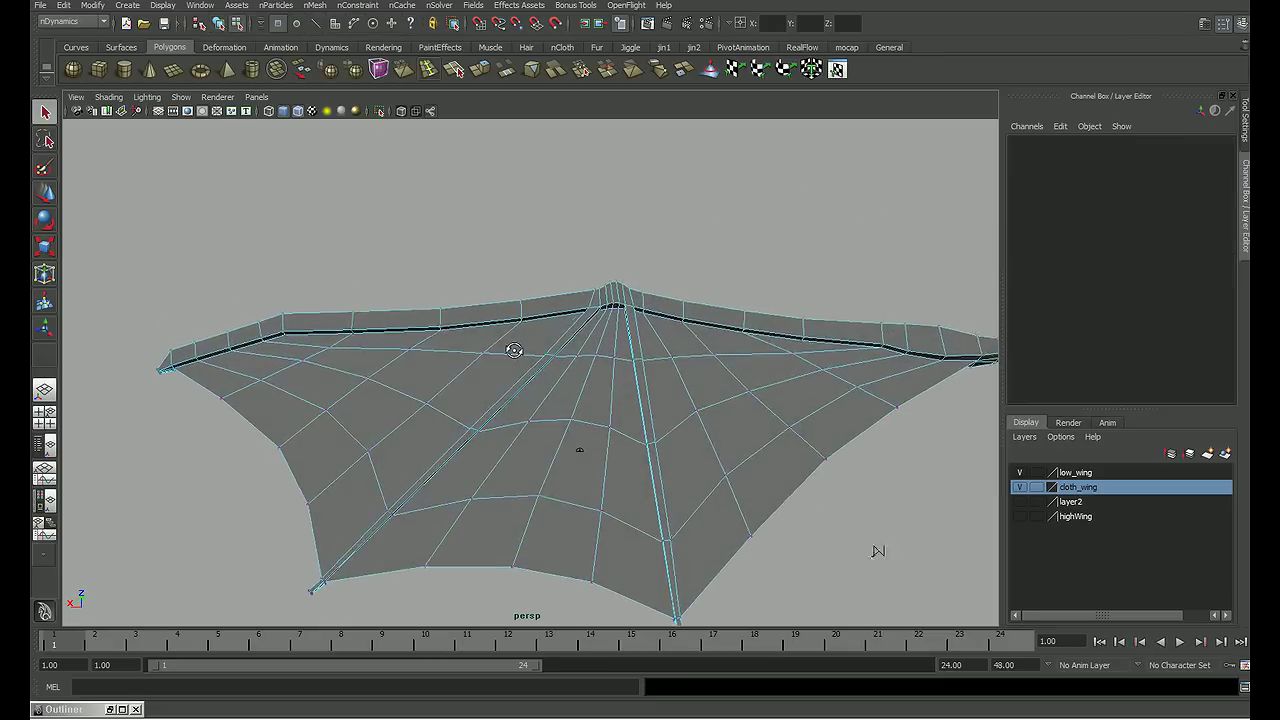
pyautogui.press('space')
pyautogui.press('f')
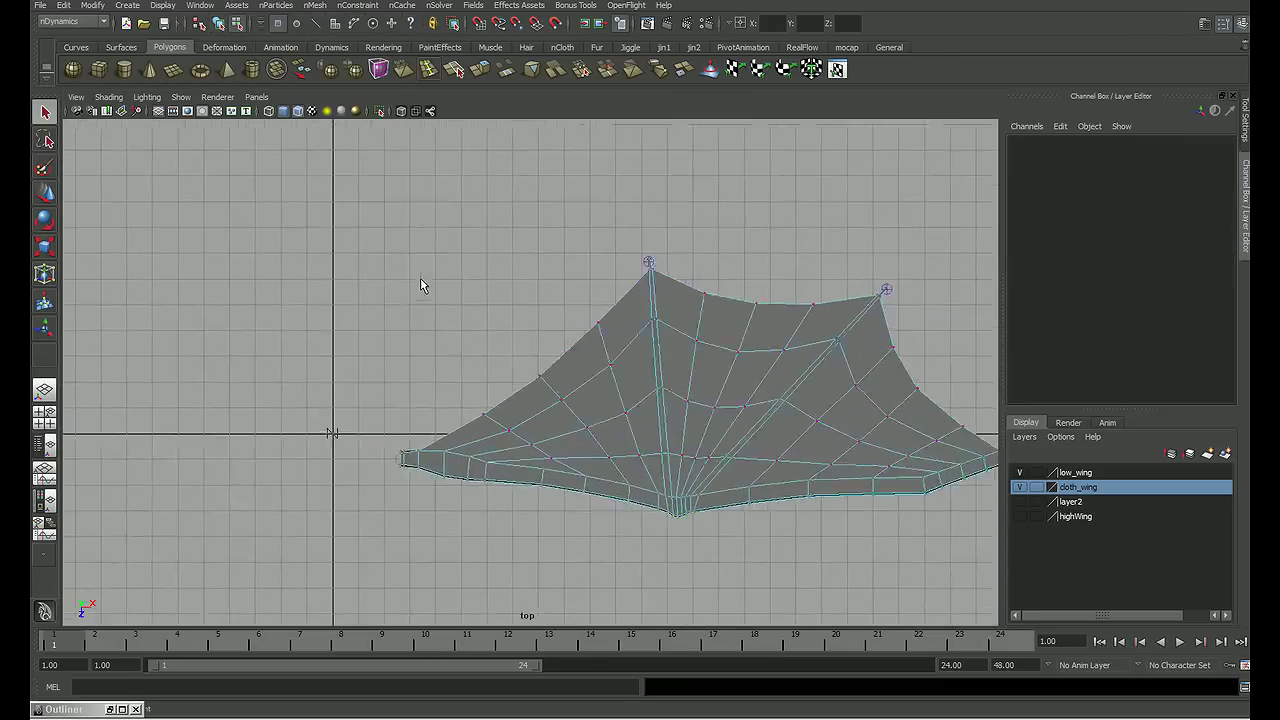
pyautogui.keyDown('alt'); pyautogui.moveTo(423, 286); pyautogui.dragTo(465, 342, button='right'); pyautogui.keyUp('alt')
pyautogui.keyDown('alt'); pyautogui.moveTo(465, 342); pyautogui.dragTo(543, 320, button='middle'); pyautogui.keyUp('alt')
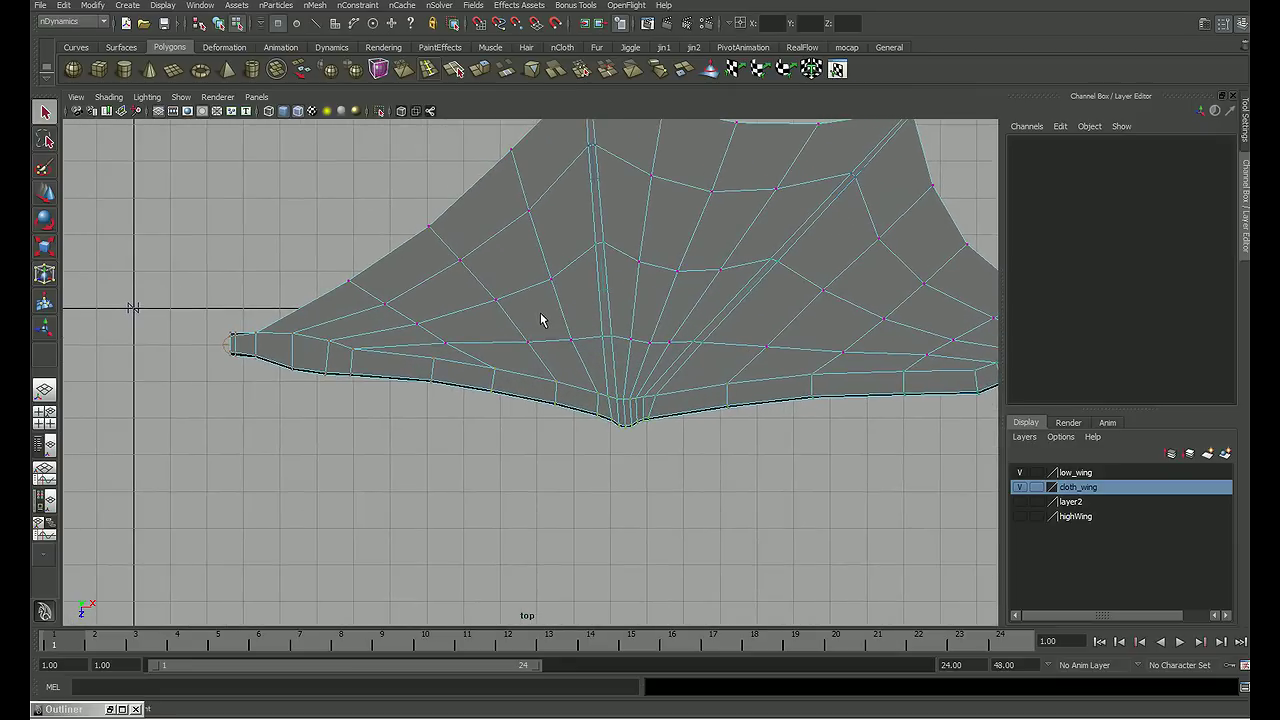
pyautogui.moveTo(543, 320)
pyautogui.keyDown('alt'); pyautogui.mouseDown(button='right')
pyautogui.moveTo(403, 392)
pyautogui.moveTo(620, 337)
pyautogui.moveTo(380, 323)
pyautogui.moveTo(516, 306)
pyautogui.mouseUp(button='right'); pyautogui.keyUp('alt')
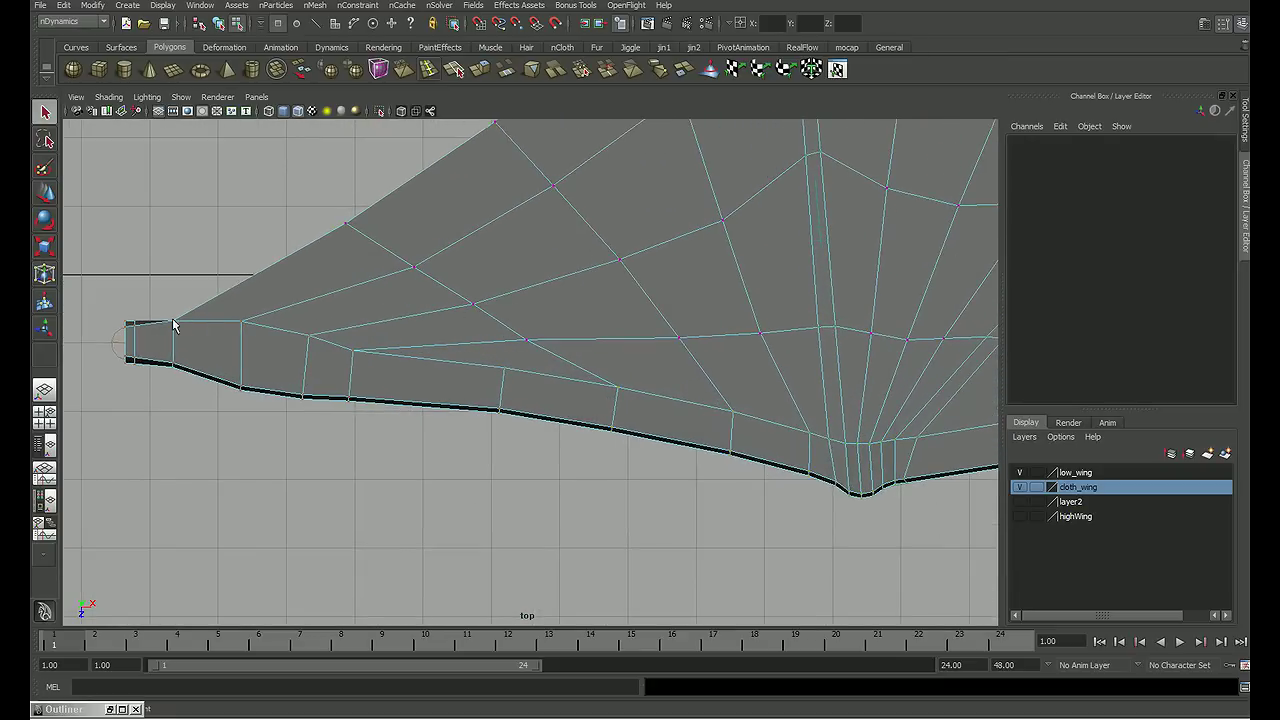
# Step: Marquee-select vertices along the wing's upper edge, notch and bone lines
pyautogui.moveTo(368, 363); pyautogui.dragTo(370, 365)
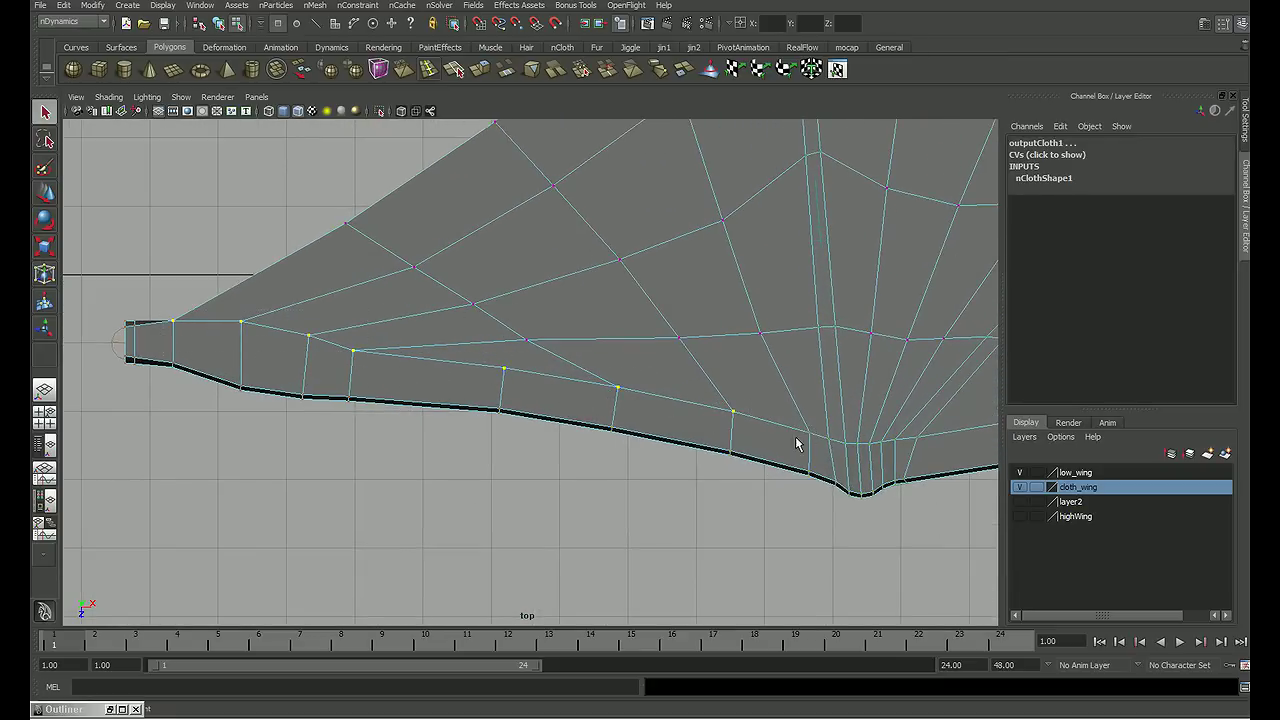
pyautogui.keyDown('alt'); pyautogui.moveTo(797, 443); pyautogui.dragTo(661, 377, button='middle'); pyautogui.keyUp('alt')
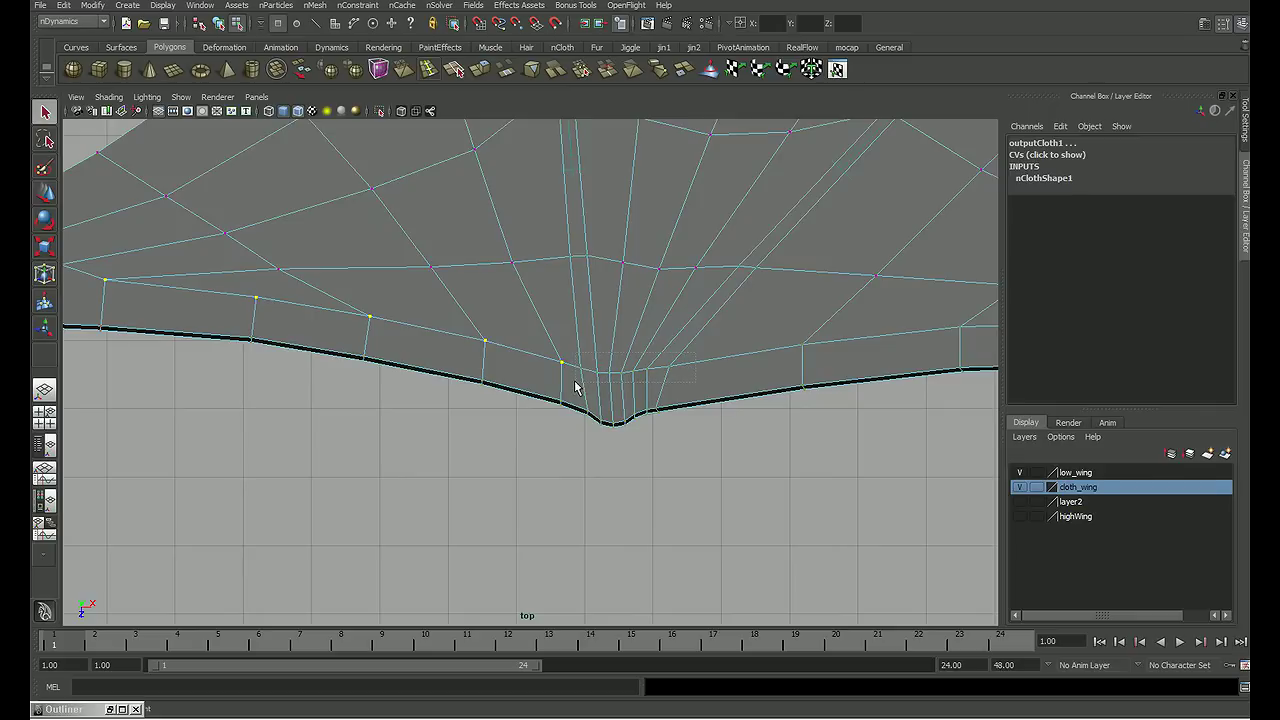
pyautogui.keyDown('shift'); pyautogui.moveTo(576, 388); pyautogui.dragTo(576, 388); pyautogui.keyUp('shift')
pyautogui.keyDown('alt'); pyautogui.moveTo(576, 388); pyautogui.dragTo(552, 346, button='middle'); pyautogui.keyUp('alt')
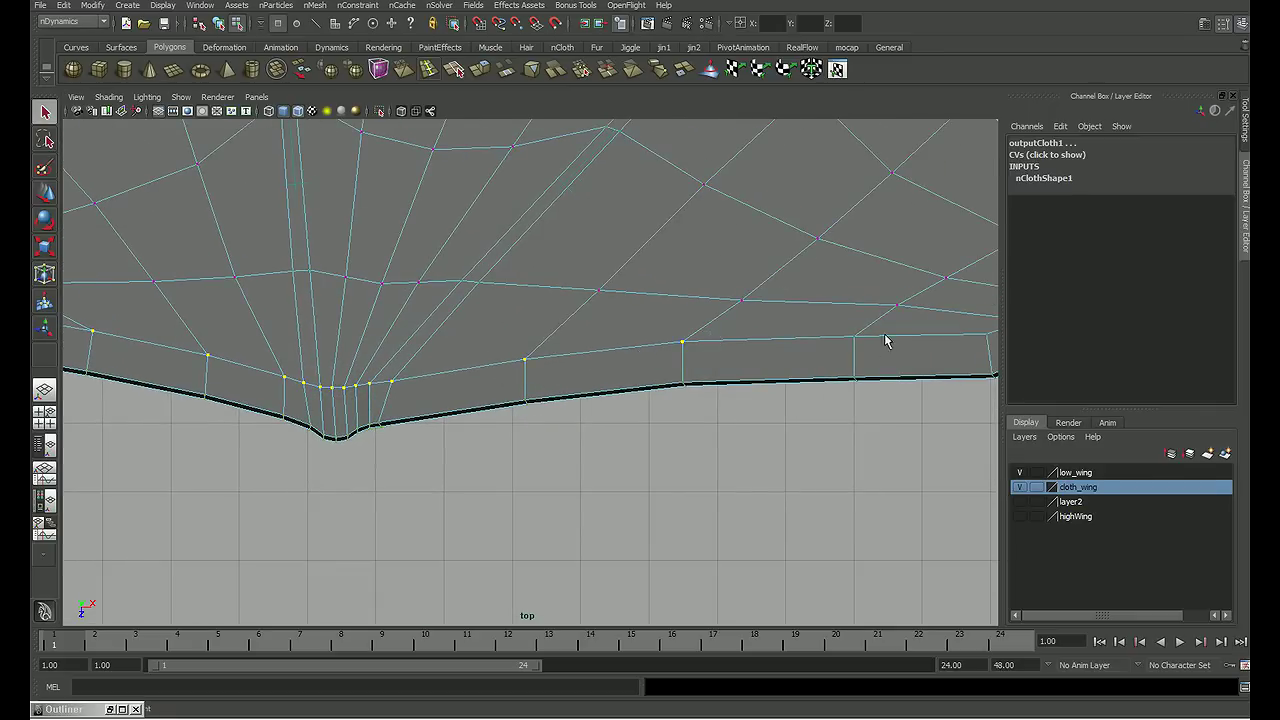
pyautogui.keyDown('alt'); pyautogui.moveTo(811, 353); pyautogui.dragTo(507, 394, button='middle'); pyautogui.keyUp('alt')
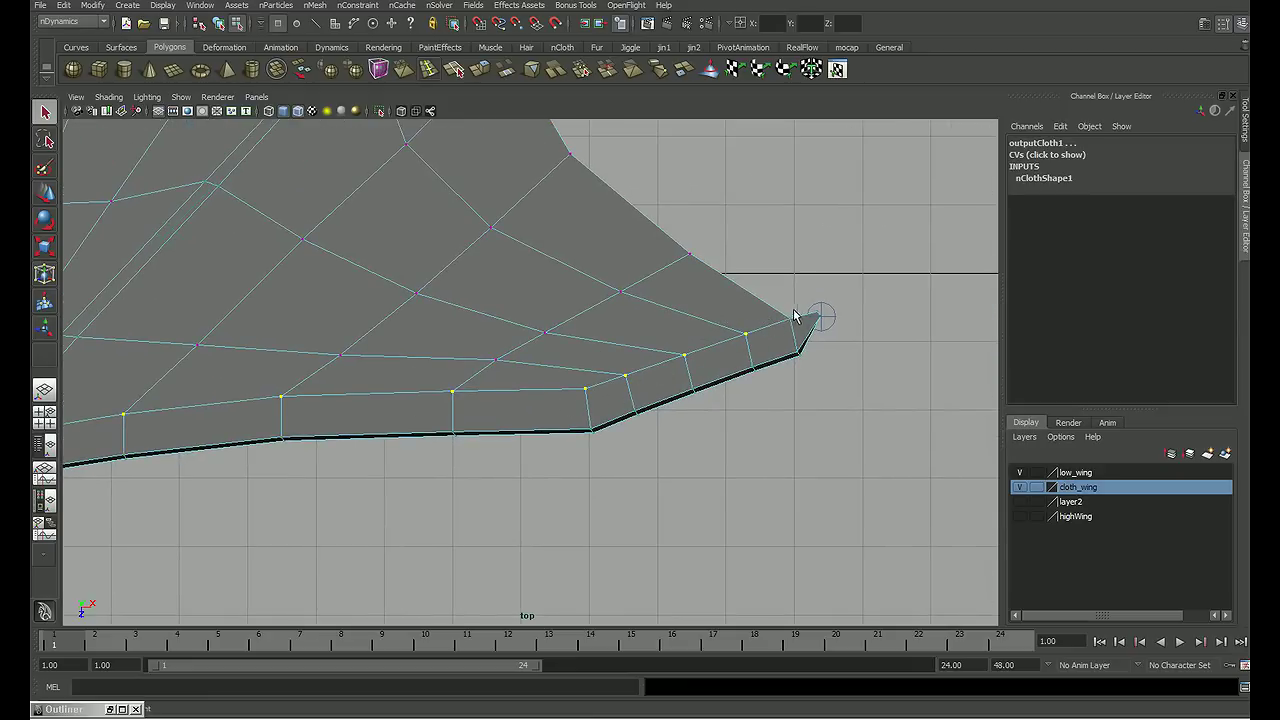
pyautogui.keyDown('alt'); pyautogui.moveTo(603, 327); pyautogui.dragTo(734, 449, button='middle'); pyautogui.keyUp('alt')
pyautogui.keyDown('alt'); pyautogui.moveTo(446, 439); pyautogui.dragTo(789, 346, button='middle'); pyautogui.keyUp('alt')
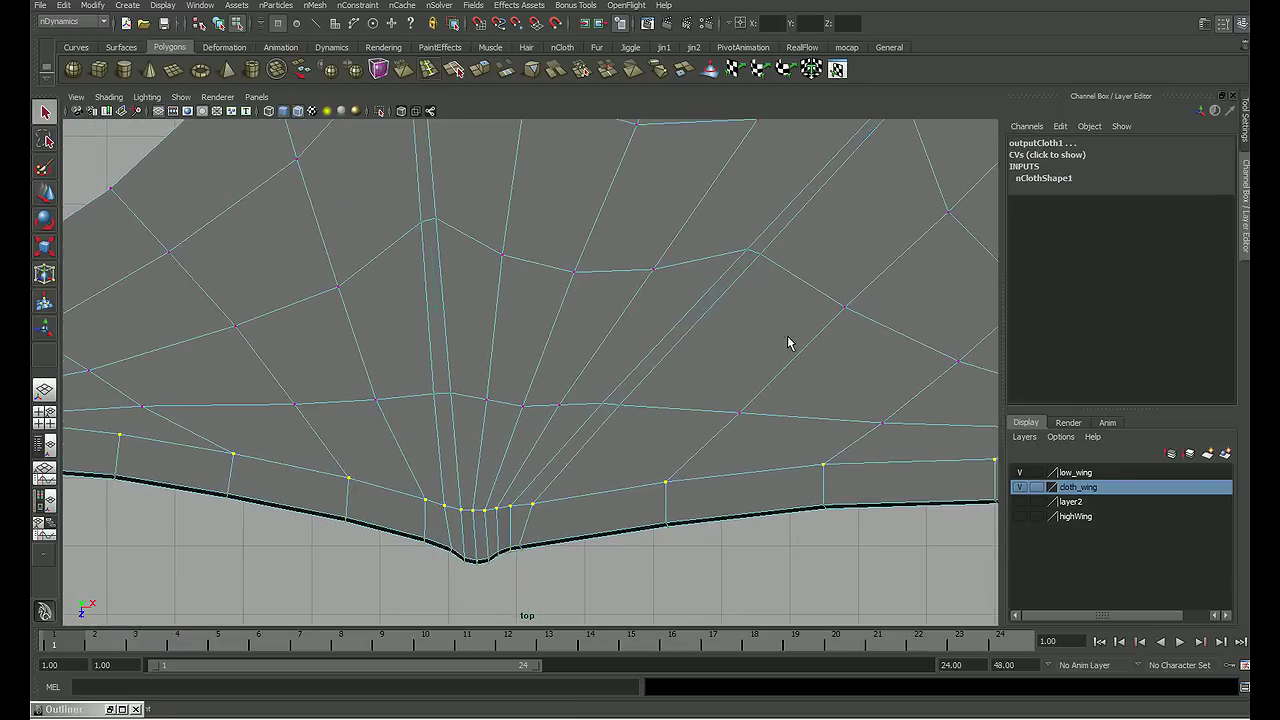
pyautogui.keyDown('alt'); pyautogui.moveTo(566, 381); pyautogui.dragTo(647, 383, button='middle'); pyautogui.keyUp('alt')
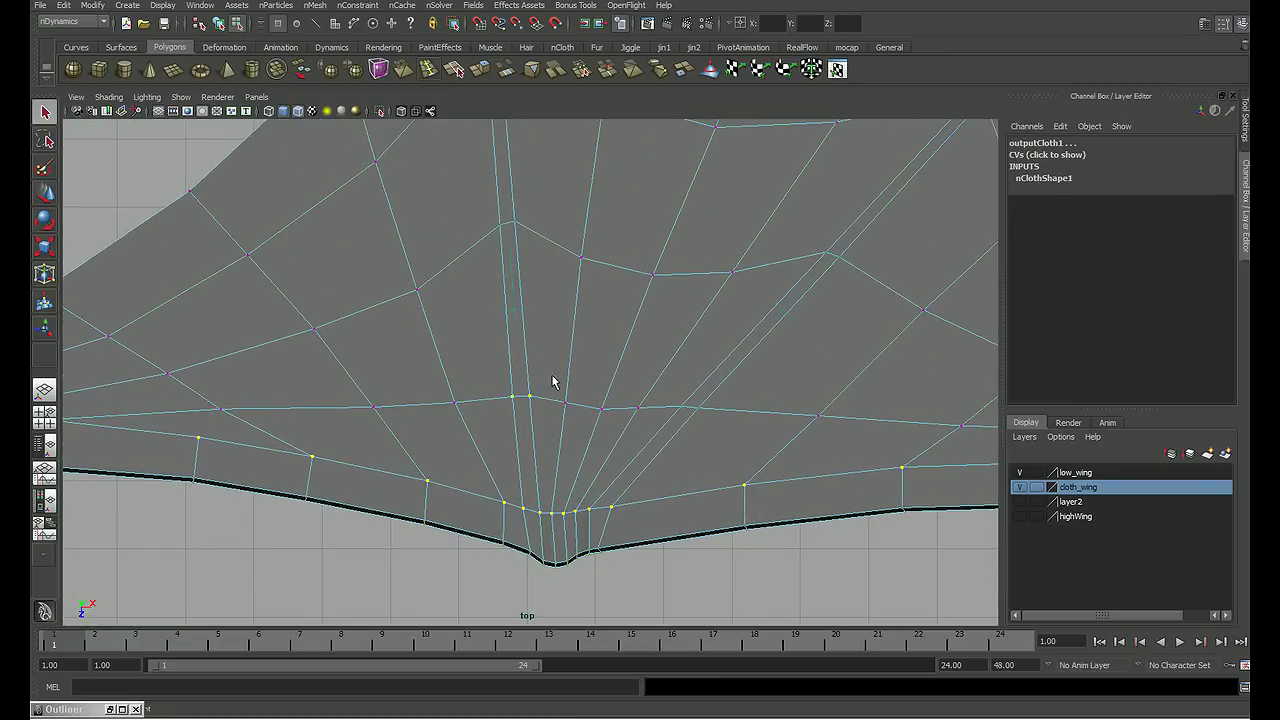
pyautogui.keyDown('alt'); pyautogui.moveTo(552, 381); pyautogui.dragTo(523, 443, button='middle'); pyautogui.keyUp('alt')
pyautogui.keyDown('alt'); pyautogui.moveTo(489, 251); pyautogui.dragTo(494, 322, button='middle'); pyautogui.keyUp('alt')
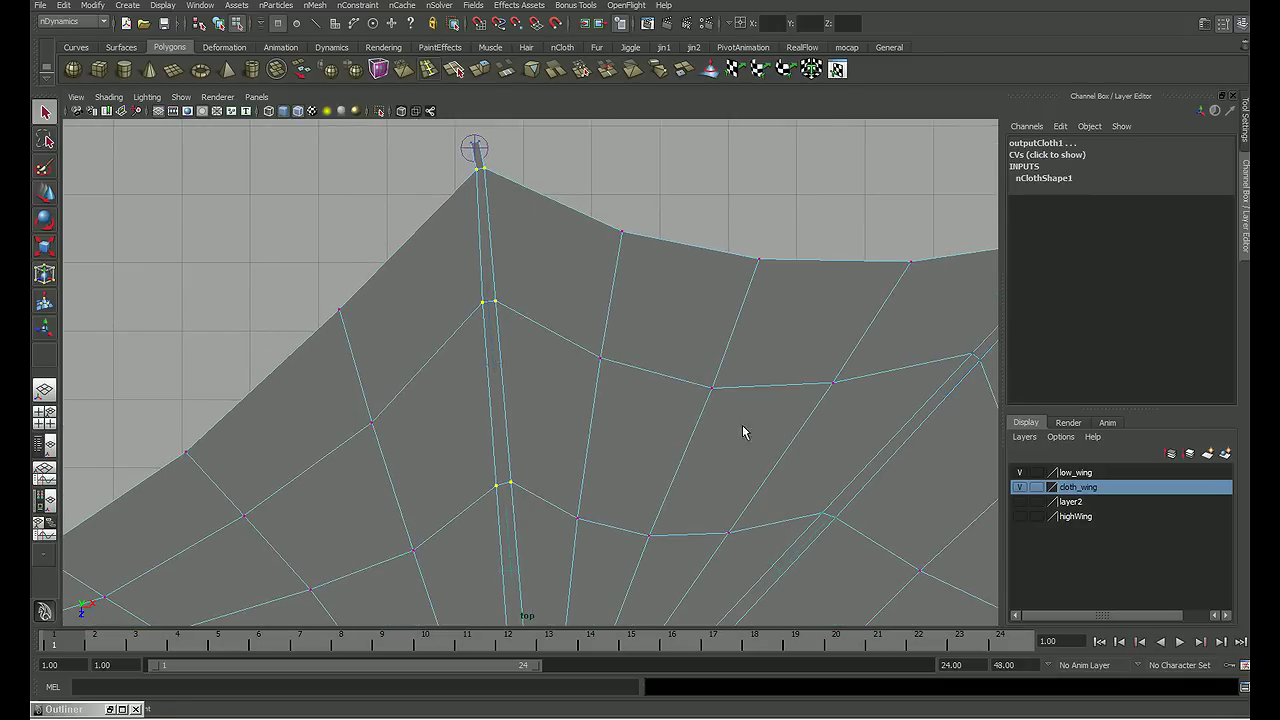
pyautogui.keyDown('alt'); pyautogui.moveTo(743, 432); pyautogui.dragTo(531, 401, button='middle'); pyautogui.keyUp('alt')
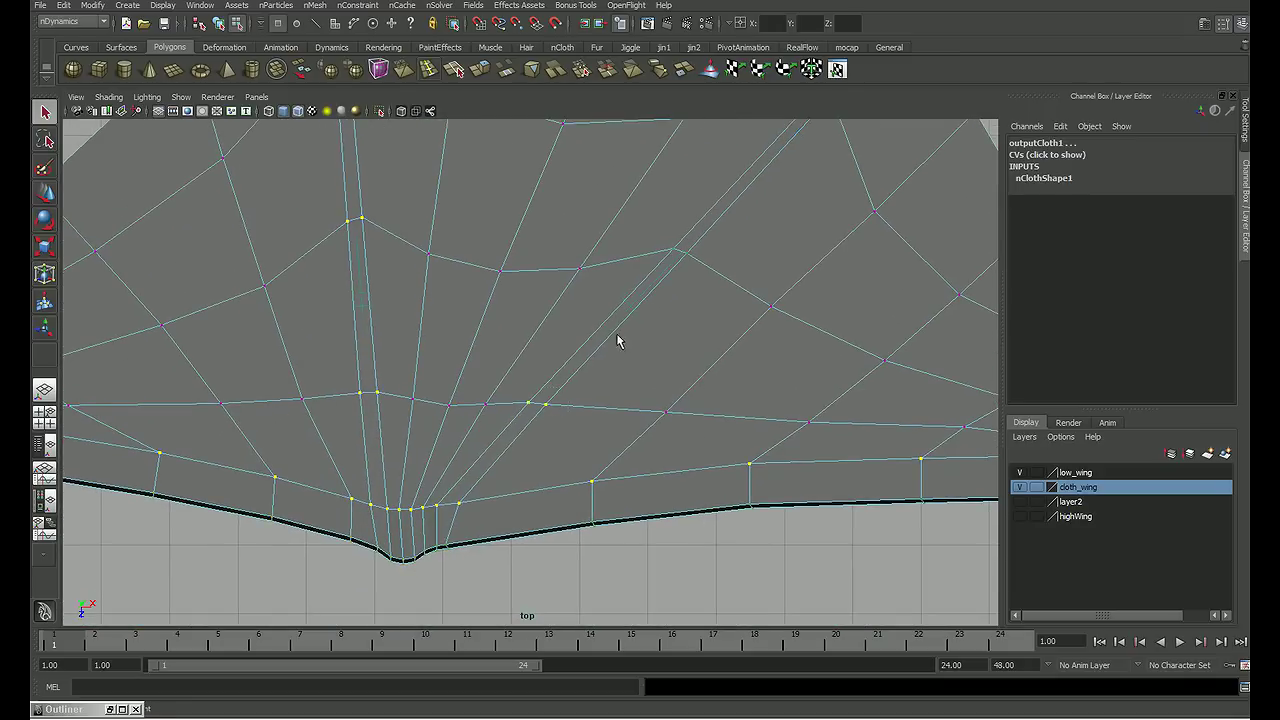
pyautogui.keyDown('alt'); pyautogui.moveTo(617, 341); pyautogui.dragTo(620, 352, button='middle'); pyautogui.keyUp('alt')
pyautogui.moveTo(654, 289)
pyautogui.keyDown('alt'); pyautogui.mouseDown(button='middle')
pyautogui.moveTo(562, 382)
pyautogui.moveTo(634, 315)
pyautogui.mouseUp(button='middle'); pyautogui.keyUp('alt')
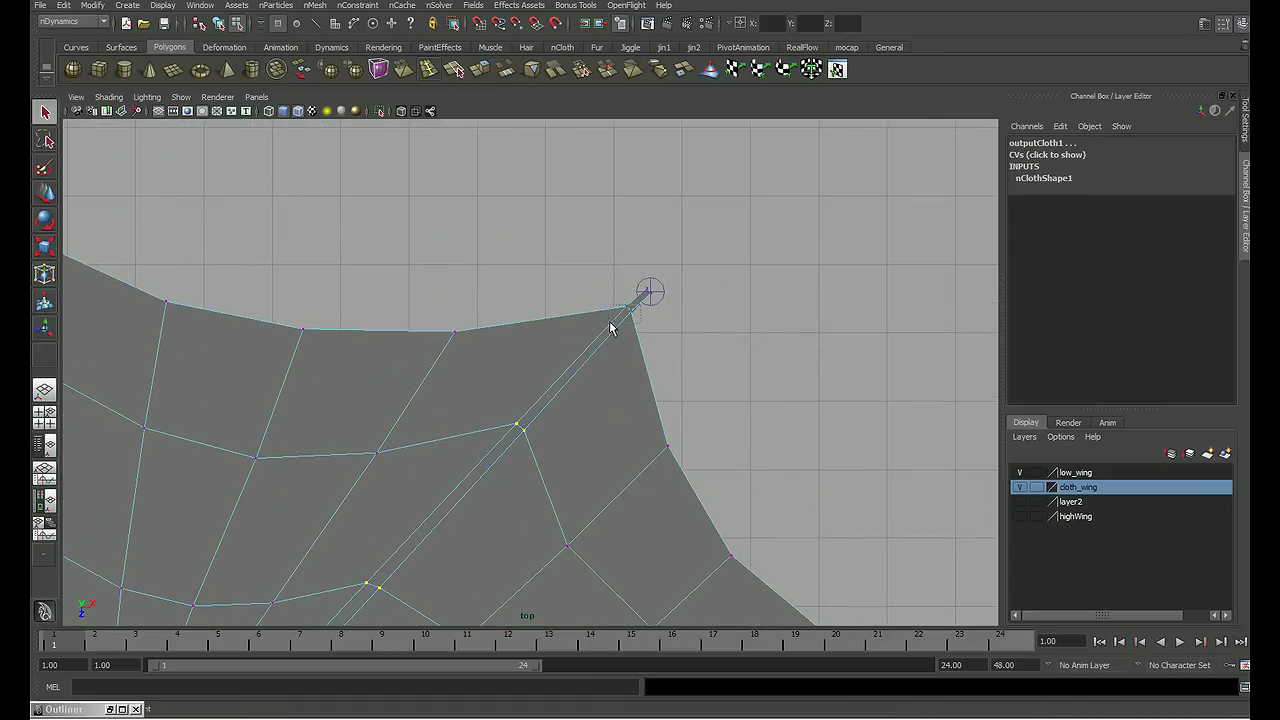
pyautogui.keyDown('alt'); pyautogui.moveTo(535, 382); pyautogui.dragTo(651, 309, button='middle'); pyautogui.keyUp('alt')
# Step: Maximize the side view and centre the whole wing in it
pyautogui.press('space')
pyautogui.press('space')
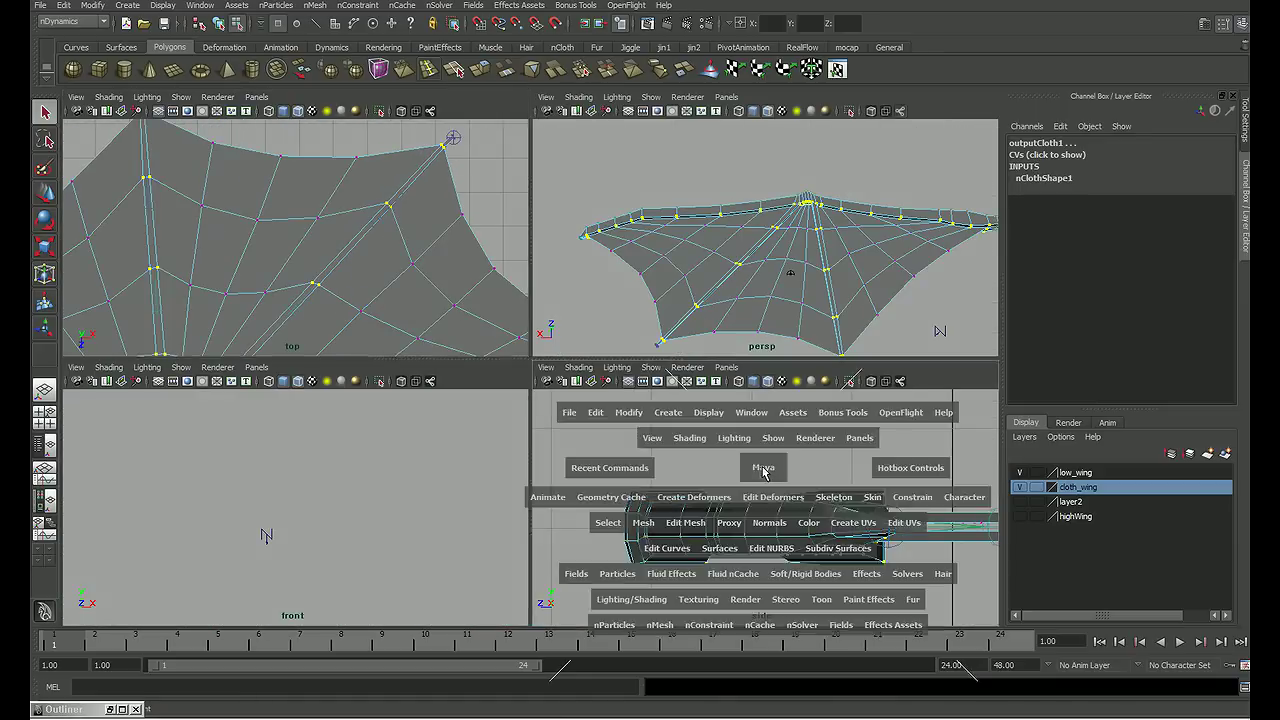
pyautogui.keyDown('alt'); pyautogui.moveTo(706, 421); pyautogui.dragTo(614, 418, button='right'); pyautogui.keyUp('alt')
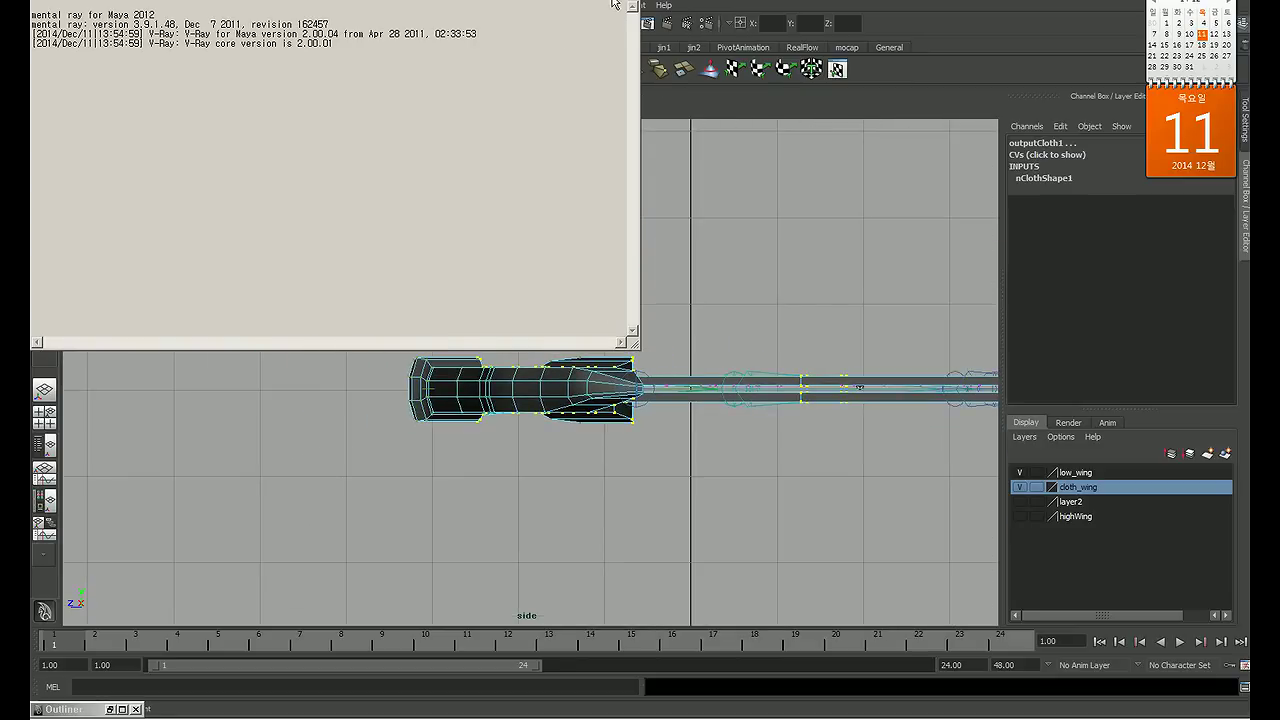
pyautogui.keyDown('alt'); pyautogui.moveTo(651, 357); pyautogui.dragTo(420, 313, button='middle'); pyautogui.keyUp('alt')
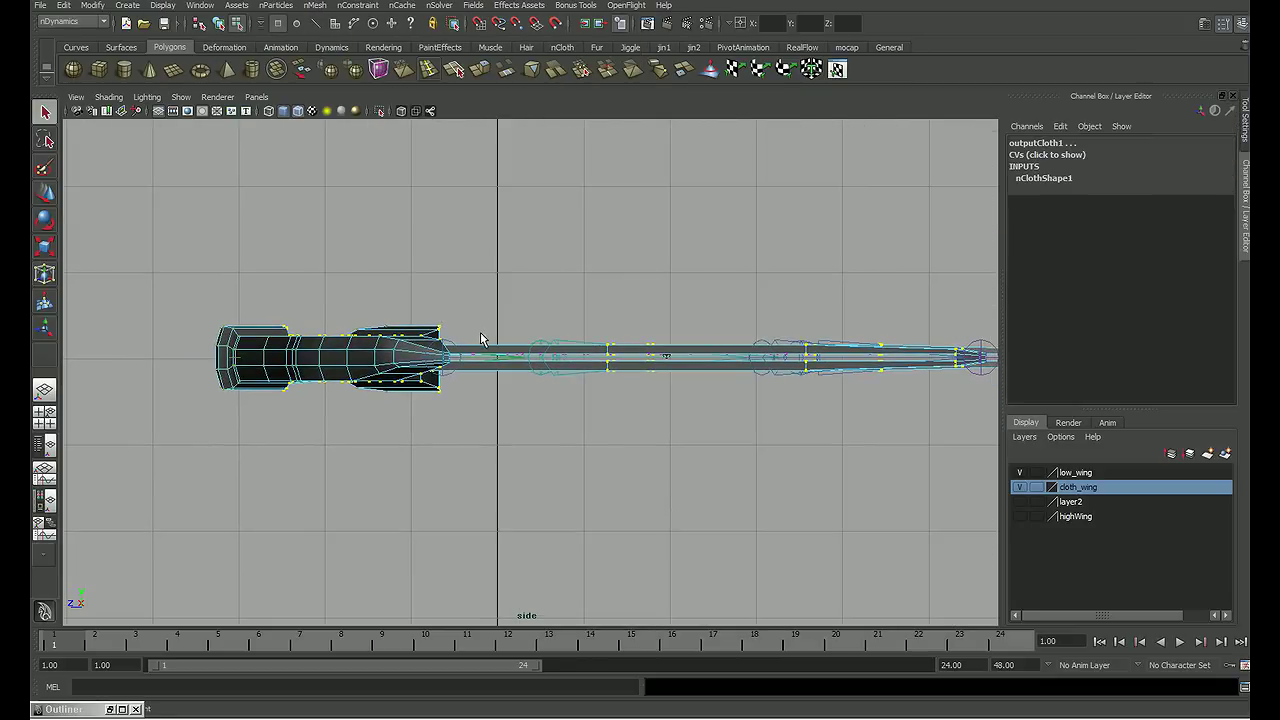
# Step: Show the side view in wireframe, hide joints, and zoom in on the wing vertices
pyautogui.press('4')
pyautogui.click(181, 97)
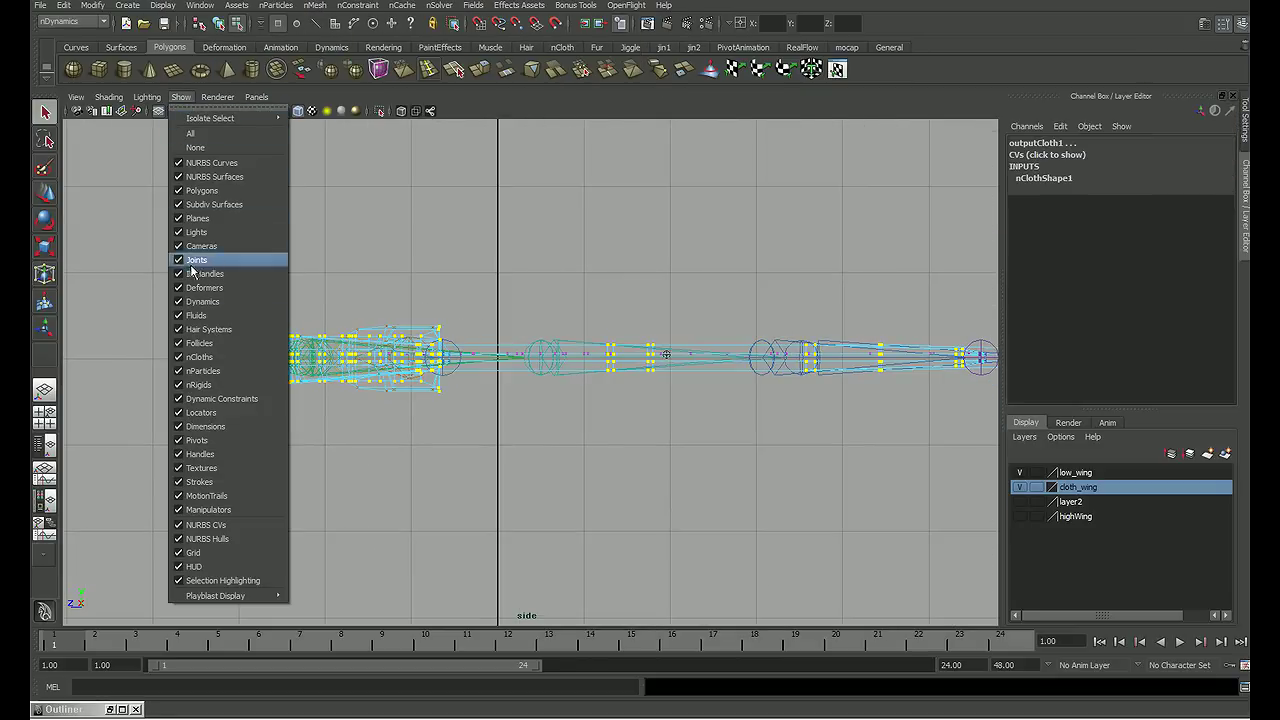
pyautogui.click(226, 272)
pyautogui.keyDown('alt'); pyautogui.moveTo(440, 303); pyautogui.dragTo(489, 309, button='right'); pyautogui.keyUp('alt')
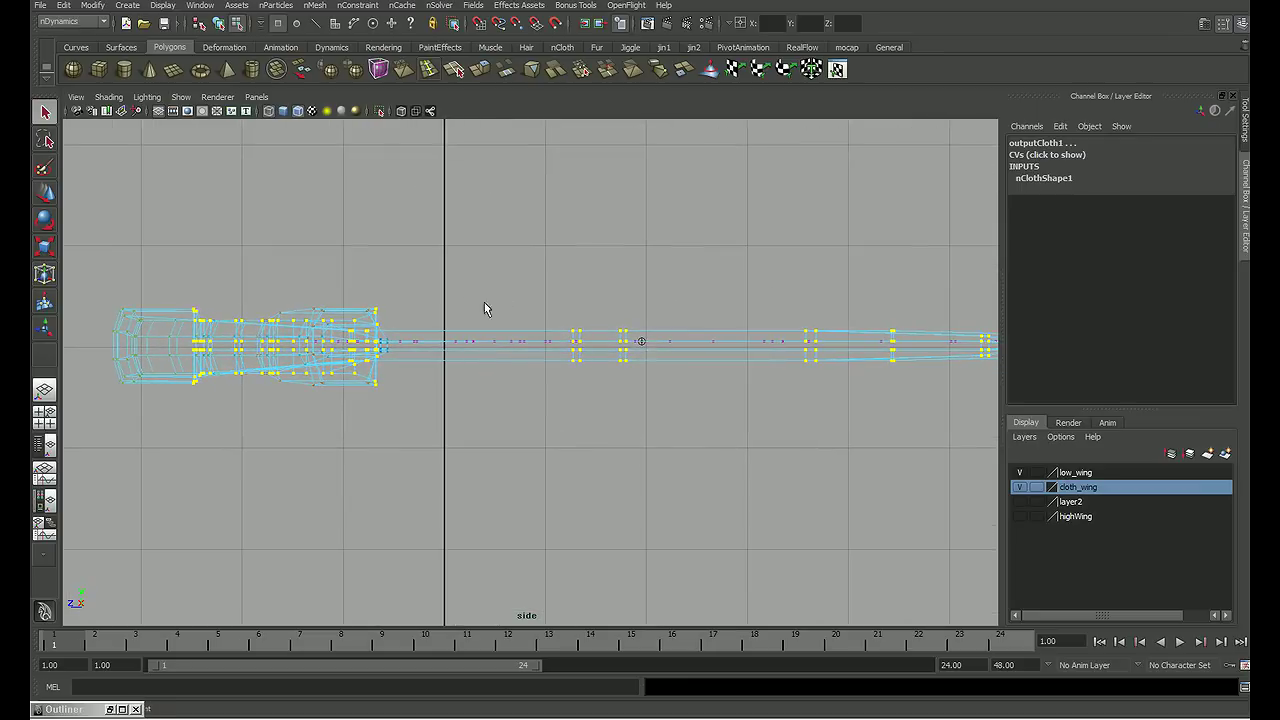
pyautogui.moveTo(489, 309)
pyautogui.keyDown('alt'); pyautogui.mouseDown(button='middle')
pyautogui.moveTo(283, 323)
pyautogui.moveTo(248, 343)
pyautogui.mouseUp(button='middle'); pyautogui.keyUp('alt')
pyautogui.keyDown('alt'); pyautogui.moveTo(248, 343); pyautogui.dragTo(669, 314, button='right'); pyautogui.keyUp('alt')
pyautogui.keyDown('alt'); pyautogui.moveTo(669, 314); pyautogui.dragTo(443, 314, button='middle'); pyautogui.keyUp('alt')
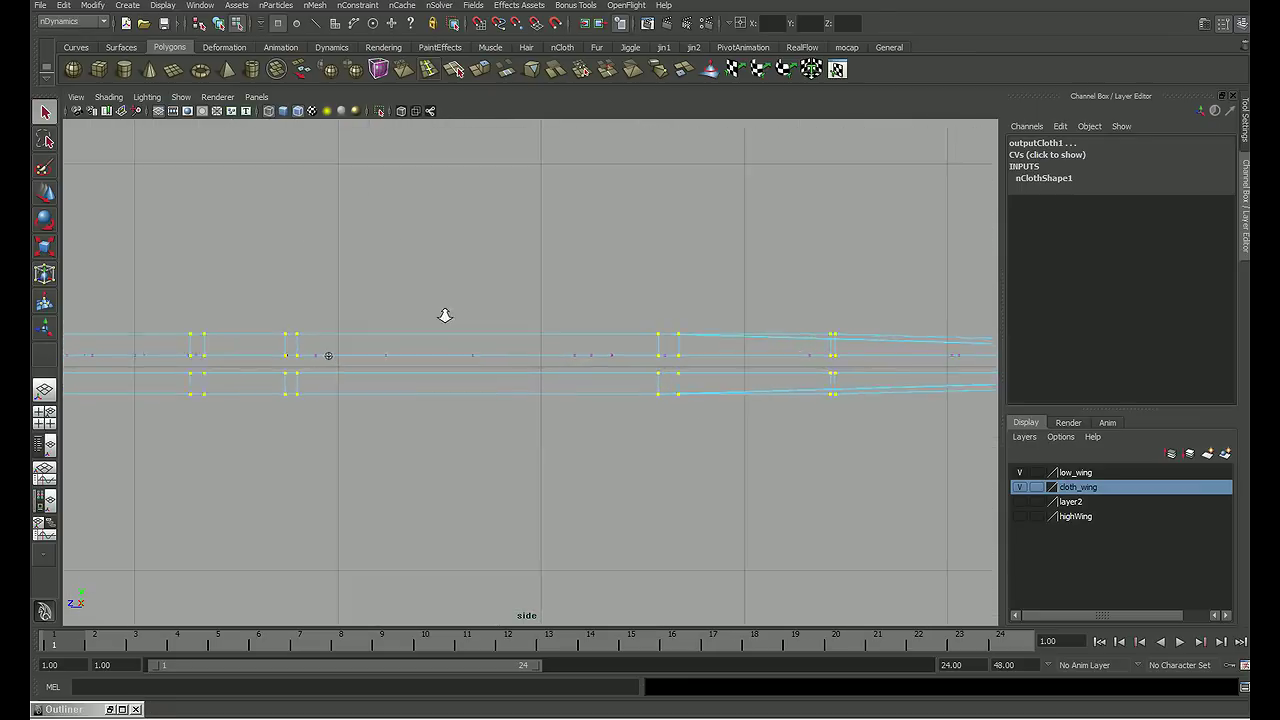
pyautogui.keyDown('alt'); pyautogui.moveTo(443, 314); pyautogui.dragTo(526, 309, button='right'); pyautogui.keyUp('alt')
pyautogui.keyDown('alt'); pyautogui.moveTo(521, 296); pyautogui.dragTo(538, 298, button='middle'); pyautogui.keyUp('alt')
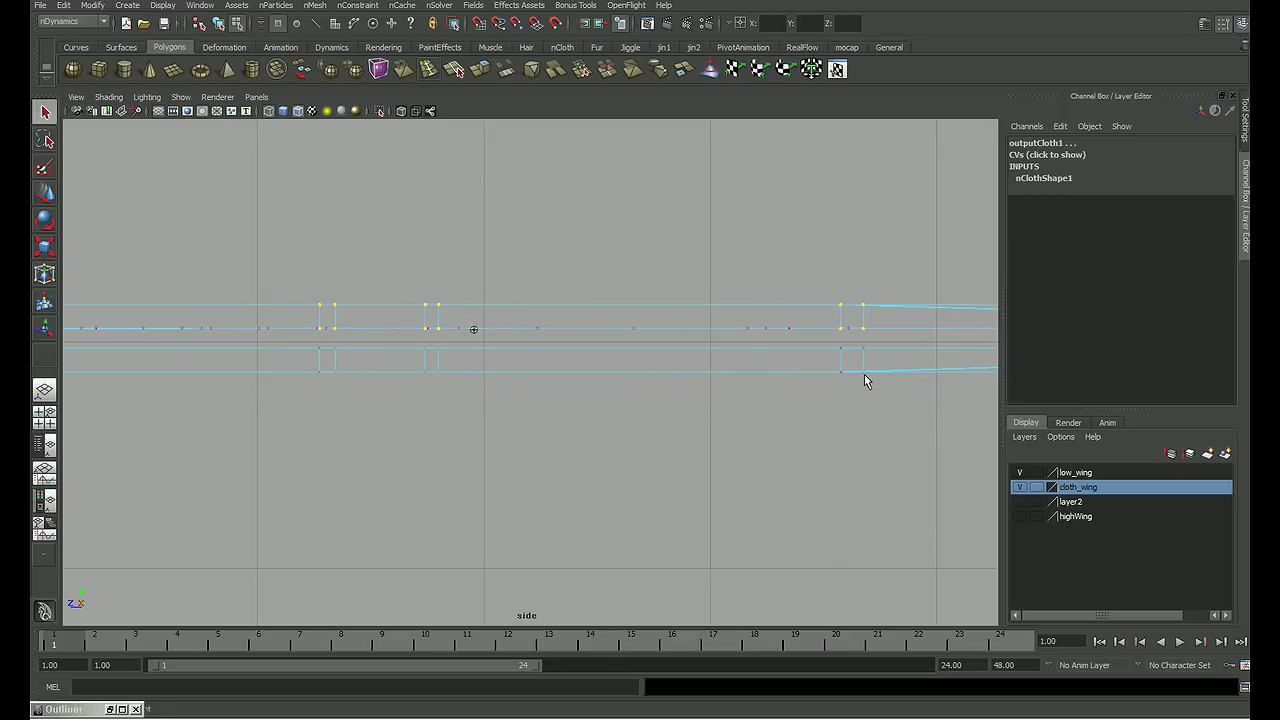
# Step: Deselect the outer vertex rows, keeping only the middle row, and return to perspective view
pyautogui.moveTo(865, 381)
pyautogui.keyDown('alt'); pyautogui.mouseDown()
pyautogui.moveTo(428, 400)
pyautogui.moveTo(286, 387)
pyautogui.mouseUp(); pyautogui.keyUp('alt')
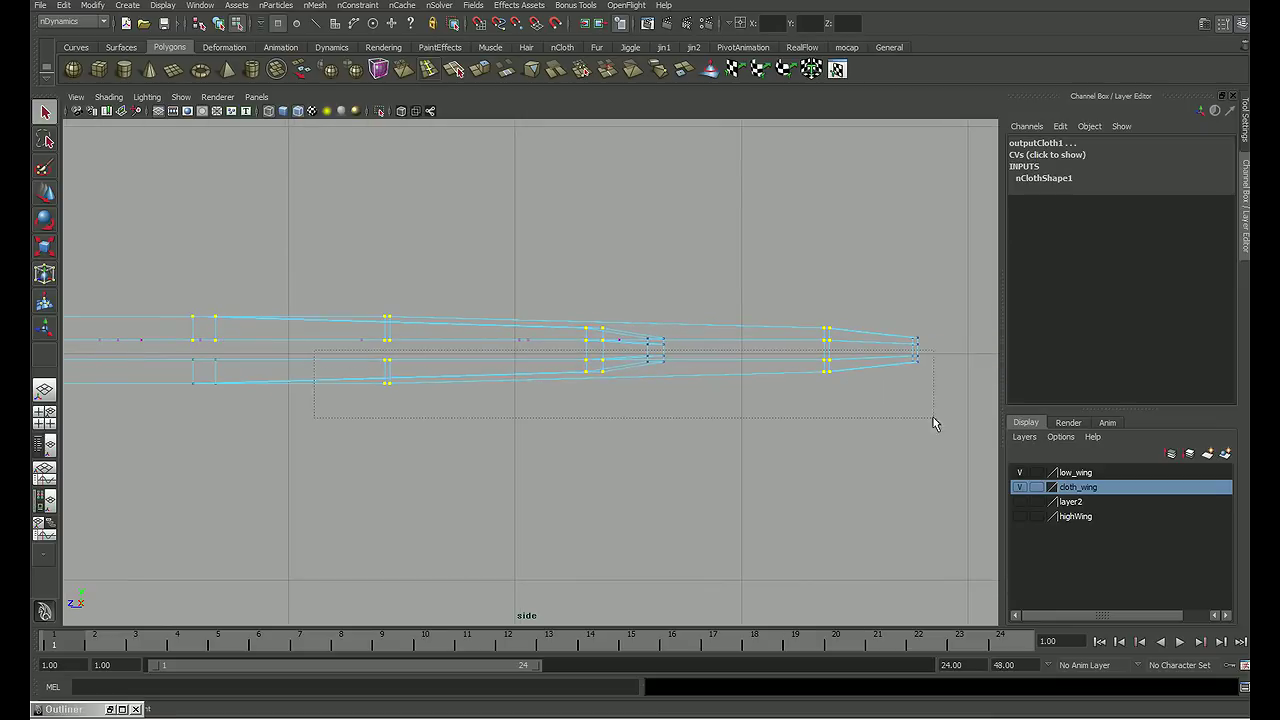
pyautogui.moveTo(764, 418)
pyautogui.keyDown('alt'); pyautogui.mouseDown()
pyautogui.moveTo(571, 366)
pyautogui.moveTo(269, 316)
pyautogui.mouseUp(); pyautogui.keyUp('alt')
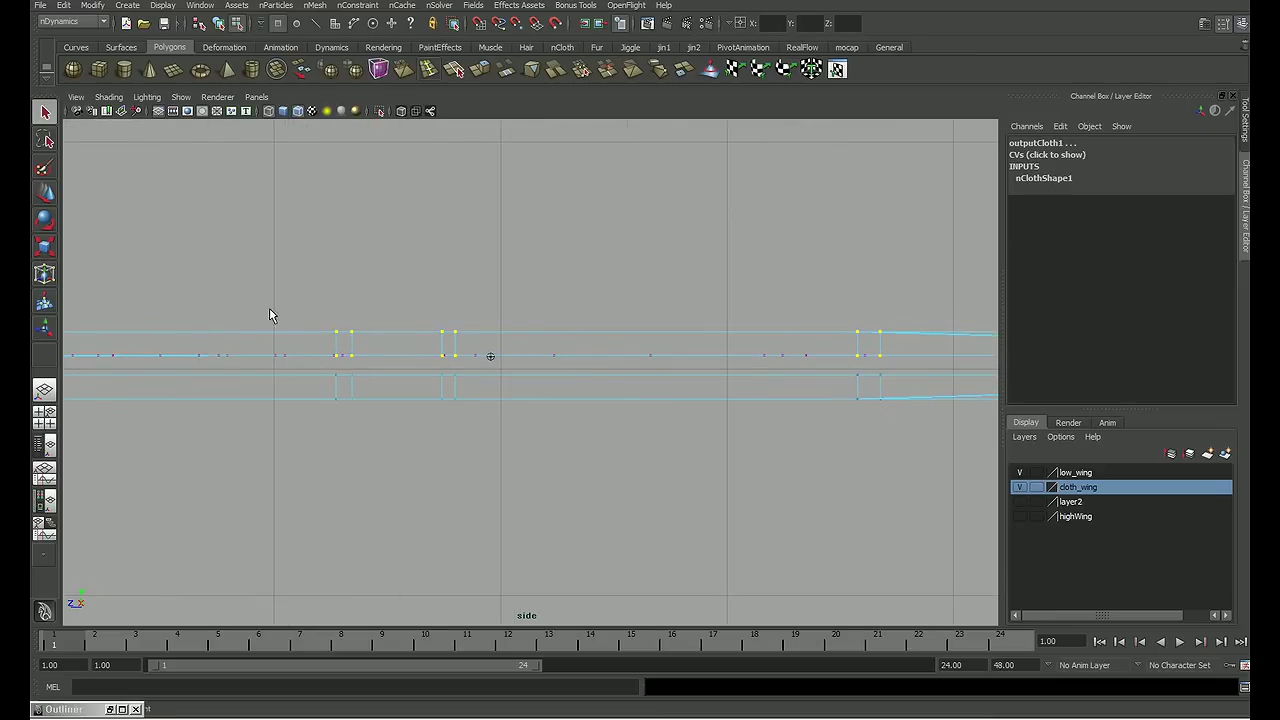
pyautogui.keyDown('alt'); pyautogui.moveTo(878, 347); pyautogui.dragTo(403, 351); pyautogui.keyUp('alt')
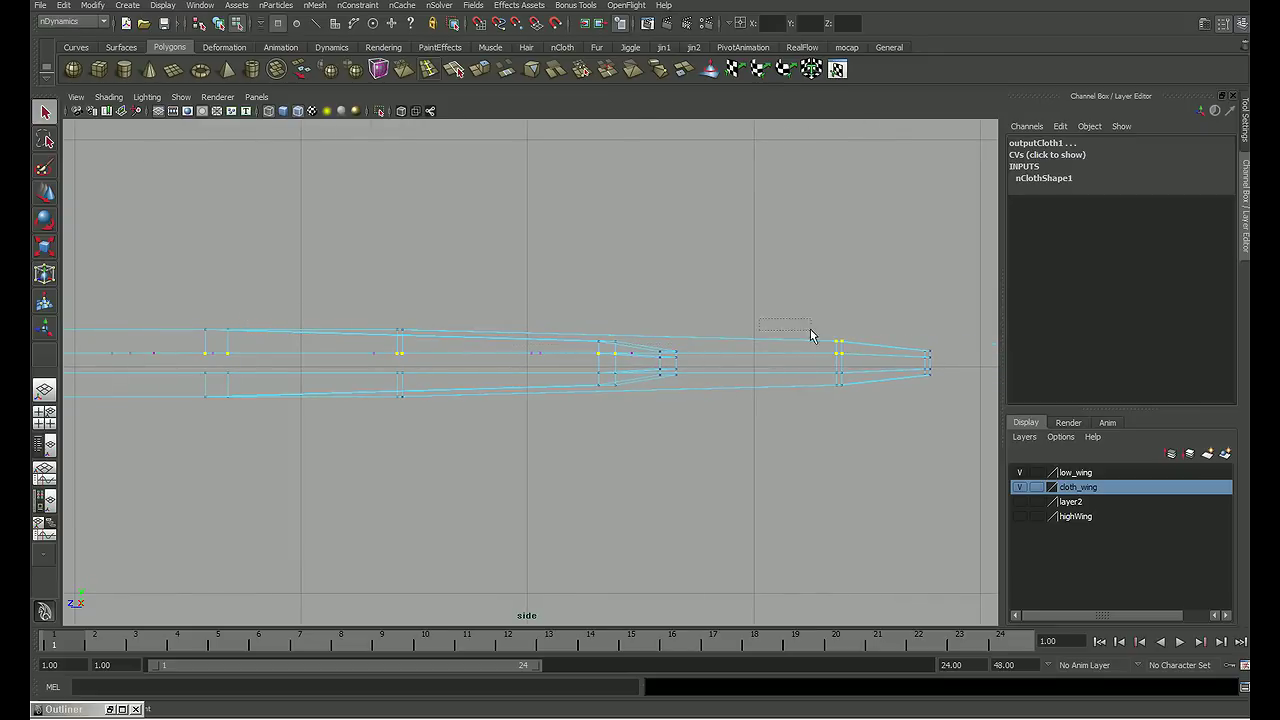
pyautogui.keyDown('alt'); pyautogui.moveTo(288, 358); pyautogui.dragTo(753, 357); pyautogui.keyUp('alt')
pyautogui.keyDown('alt'); pyautogui.moveTo(488, 357); pyautogui.dragTo(758, 357, button='middle'); pyautogui.keyUp('alt')
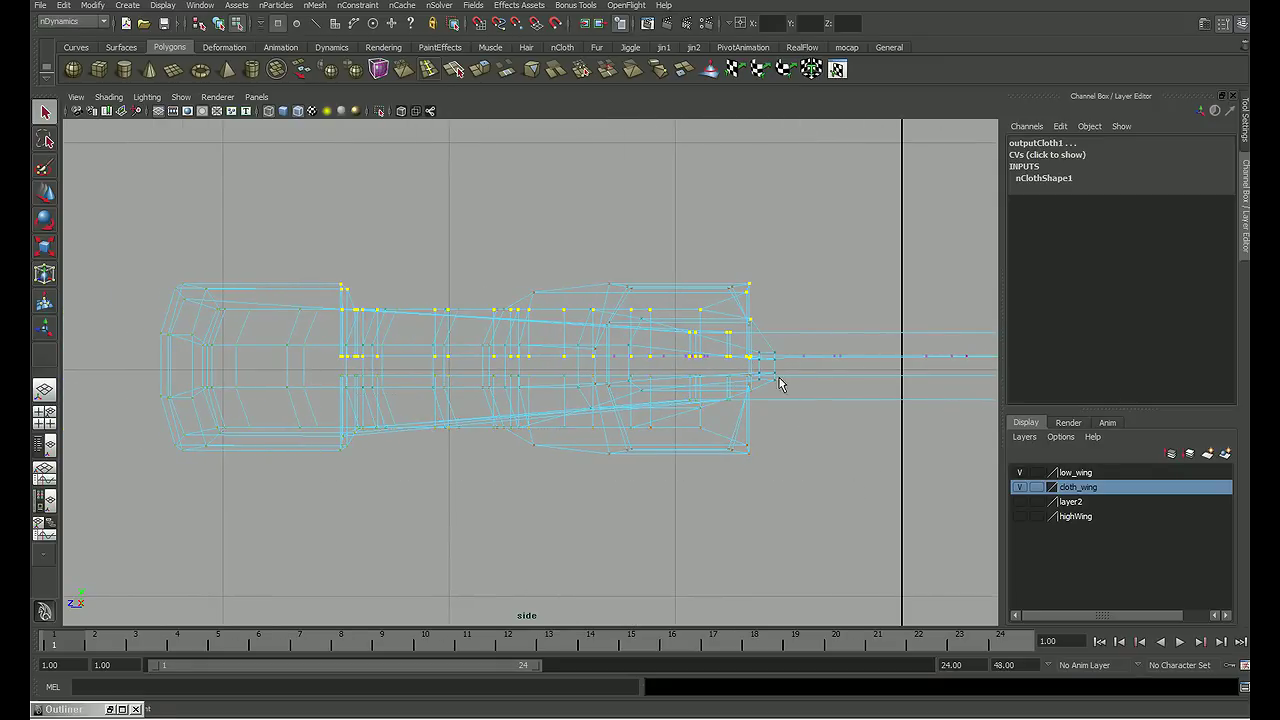
pyautogui.keyDown('ctrl'); pyautogui.moveTo(244, 335); pyautogui.dragTo(245, 334); pyautogui.keyUp('ctrl')
pyautogui.press('space')
pyautogui.press('space')
pyautogui.moveTo(880, 557)
pyautogui.keyDown('alt'); pyautogui.mouseDown()
pyautogui.moveTo(806, 523)
pyautogui.moveTo(717, 569)
pyautogui.moveTo(820, 591)
pyautogui.mouseUp(); pyautogui.keyUp('alt')
# Step: Create a Component to Component nConstraint (dynamicConstraintShape1) on the selected wing vertices
pyautogui.scroll(5, 731, 349)
pyautogui.scroll(3, 731, 349)
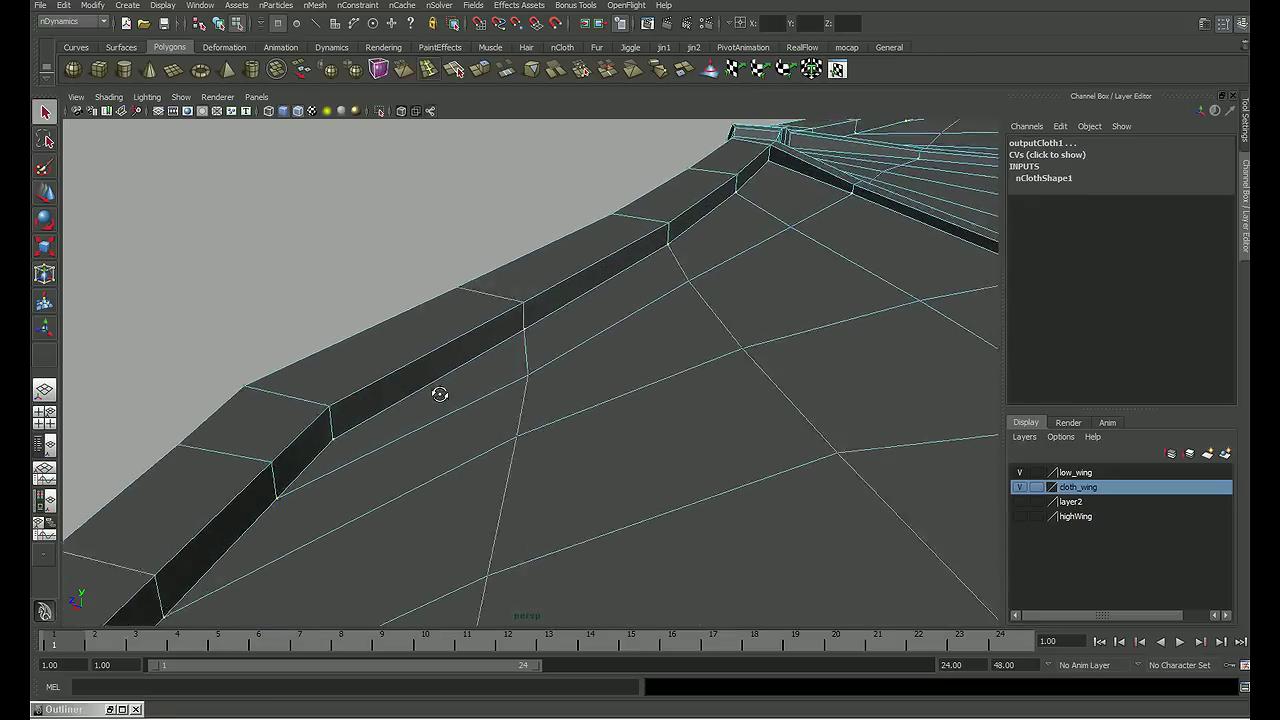
pyautogui.moveTo(440, 394)
pyautogui.keyDown('alt'); pyautogui.mouseDown()
pyautogui.moveTo(380, 400)
pyautogui.moveTo(575, 354)
pyautogui.mouseUp(); pyautogui.keyUp('alt')
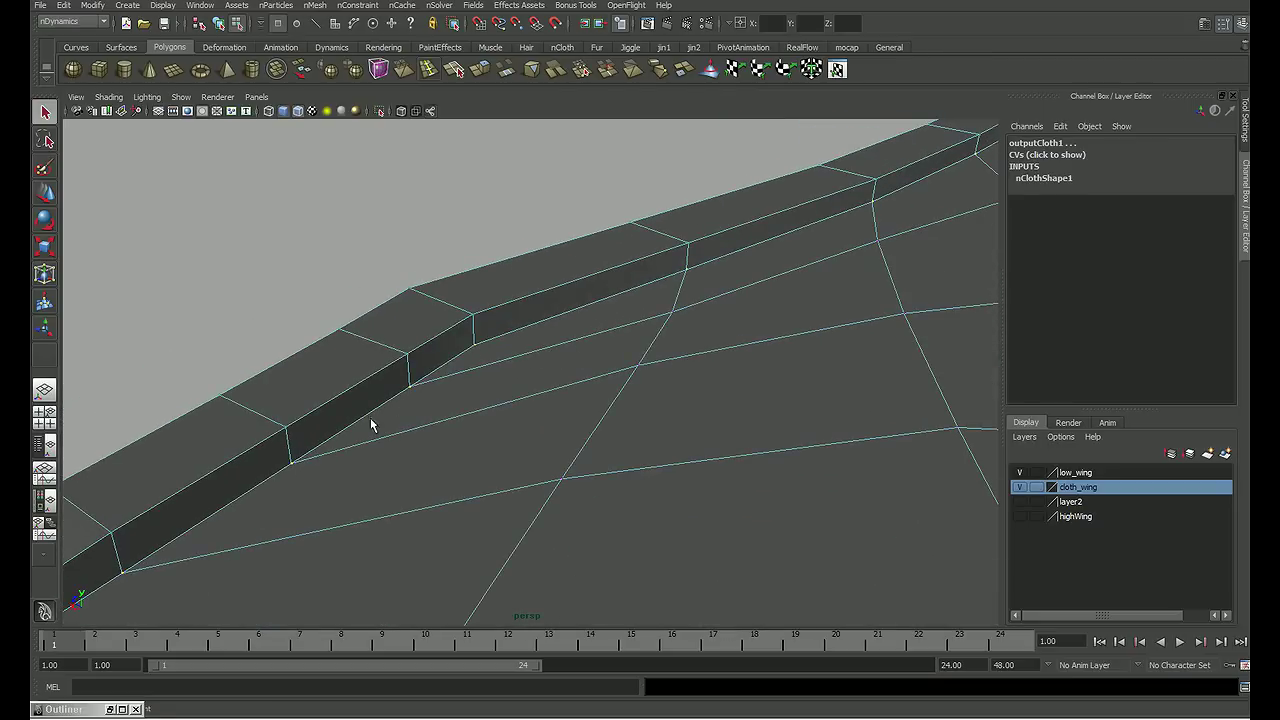
pyautogui.moveTo(885, 197)
pyautogui.keyDown('alt'); pyautogui.mouseDown()
pyautogui.moveTo(449, 357)
pyautogui.moveTo(589, 349)
pyautogui.moveTo(603, 343)
pyautogui.moveTo(547, 240)
pyautogui.moveTo(591, 306)
pyautogui.moveTo(600, 289)
pyautogui.moveTo(670, 300)
pyautogui.moveTo(551, 286)
pyautogui.moveTo(382, 307)
pyautogui.mouseUp(); pyautogui.keyUp('alt')
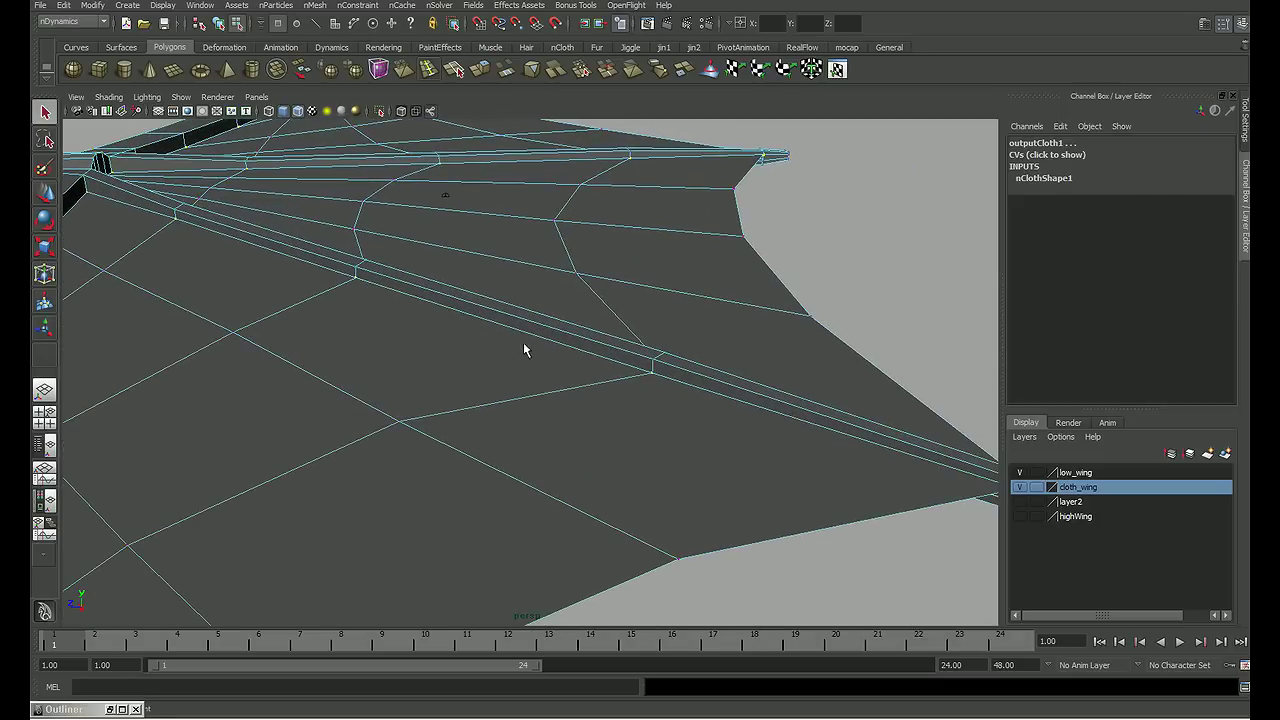
pyautogui.moveTo(722, 394)
pyautogui.keyDown('alt'); pyautogui.mouseDown()
pyautogui.moveTo(429, 397)
pyautogui.moveTo(457, 403)
pyautogui.moveTo(745, 342)
pyautogui.moveTo(543, 323)
pyautogui.moveTo(551, 357)
pyautogui.moveTo(609, 337)
pyautogui.moveTo(419, 160)
pyautogui.mouseUp(); pyautogui.keyUp('alt')
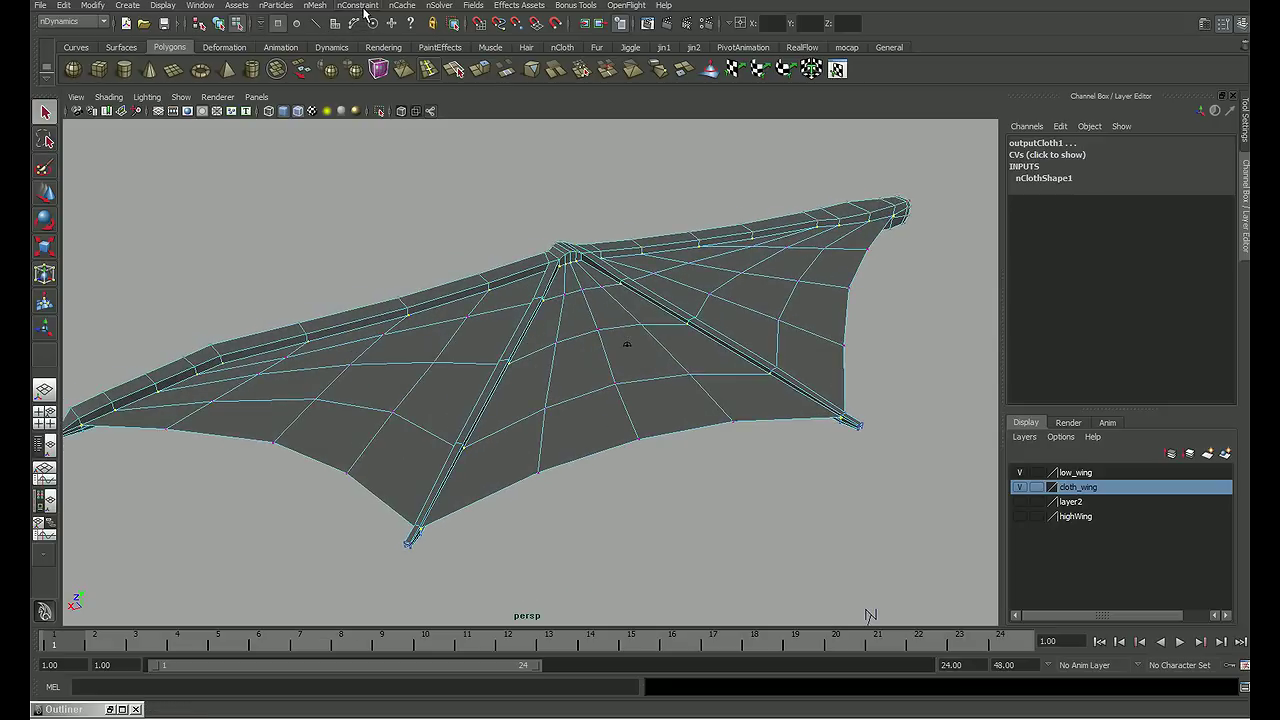
pyautogui.click(357, 5)
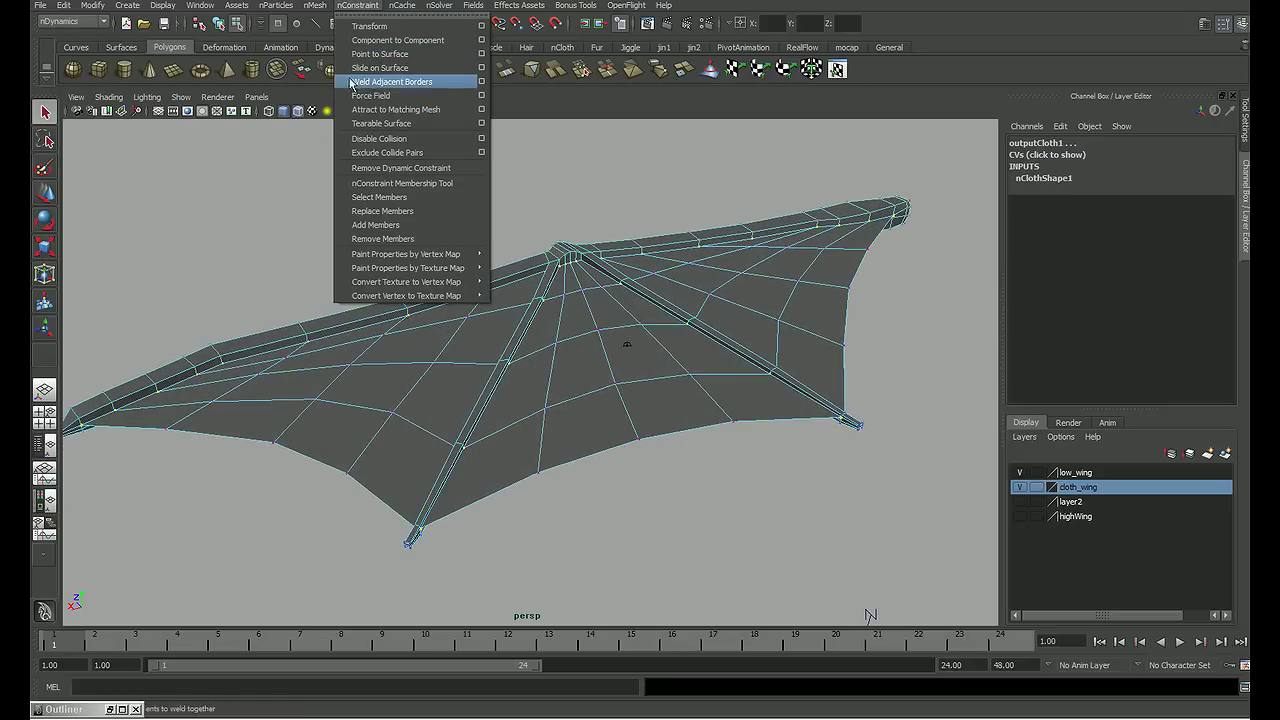
pyautogui.click(482, 40)
pyautogui.click(780, 377)
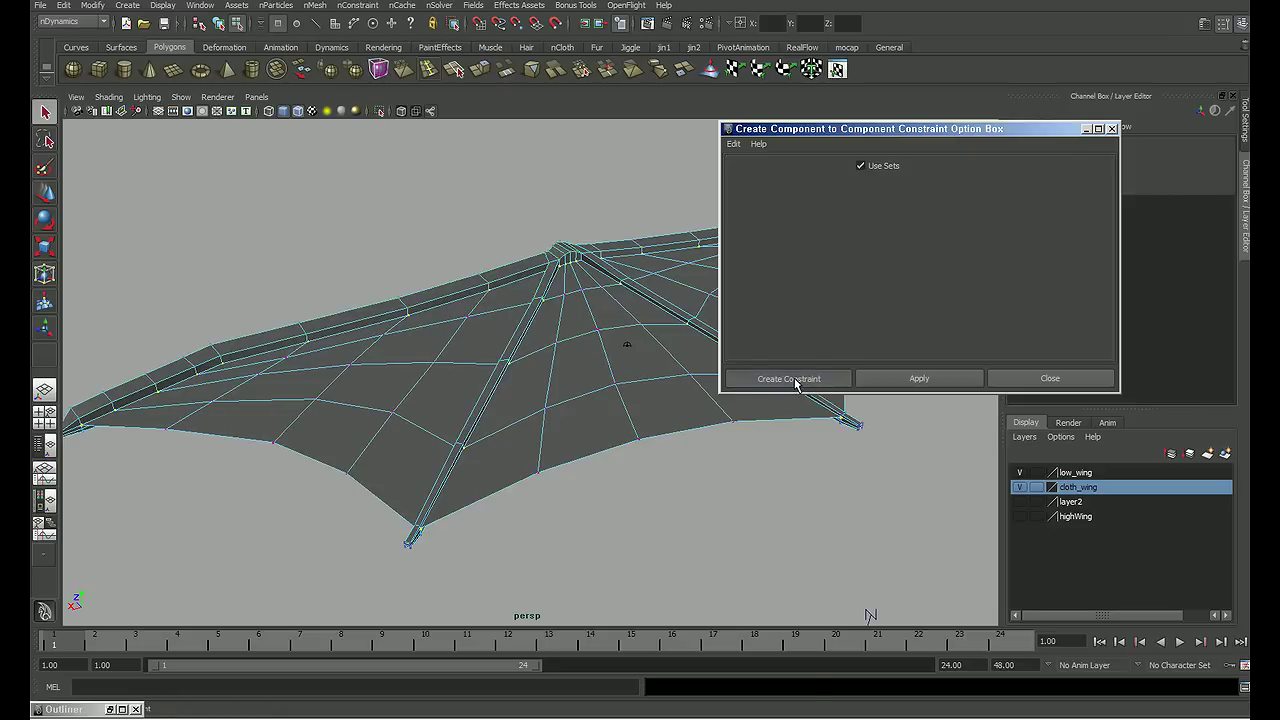
pyautogui.keyDown('alt'); pyautogui.moveTo(862, 343); pyautogui.dragTo(795, 345); pyautogui.keyUp('alt')
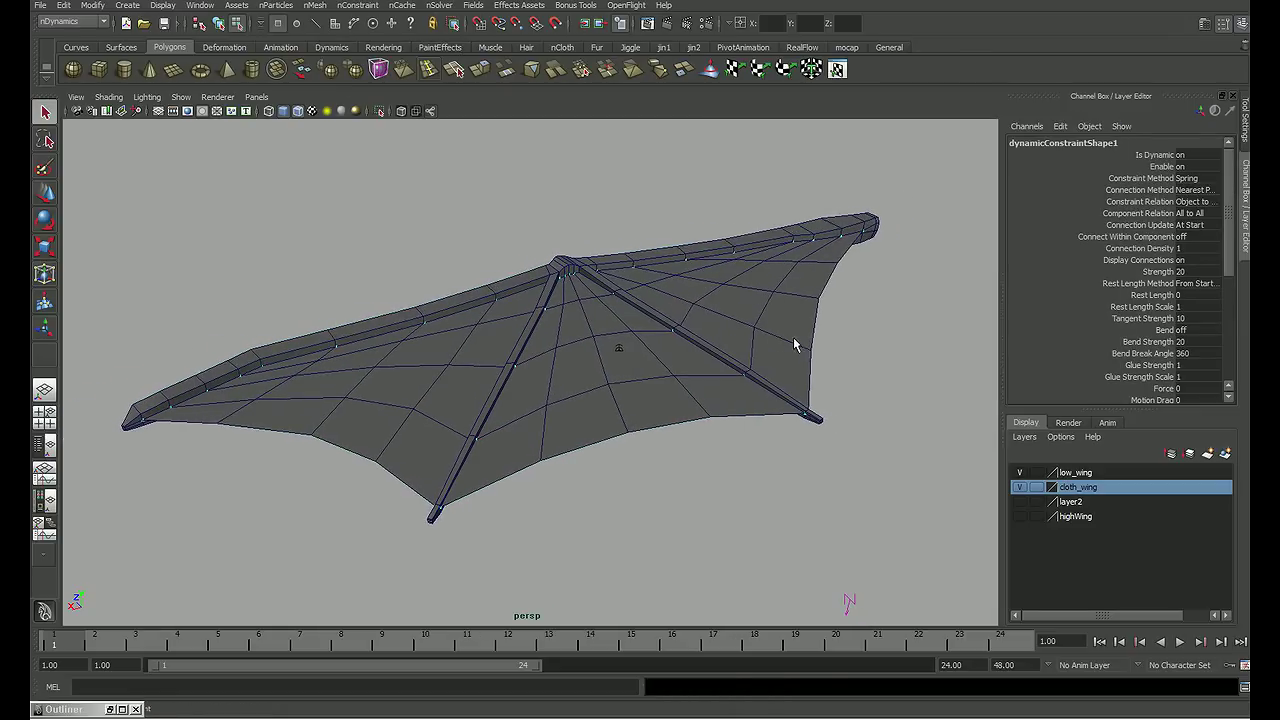
# Step: Clear the selection, test-play the cloth wing simulation, and reopen the Outliner with Shift+O
pyautogui.click(850, 332)
pyautogui.moveTo(660, 358)
pyautogui.keyDown('alt'); pyautogui.mouseDown()
pyautogui.moveTo(643, 354)
pyautogui.moveTo(760, 400)
pyautogui.mouseUp(); pyautogui.keyUp('alt')
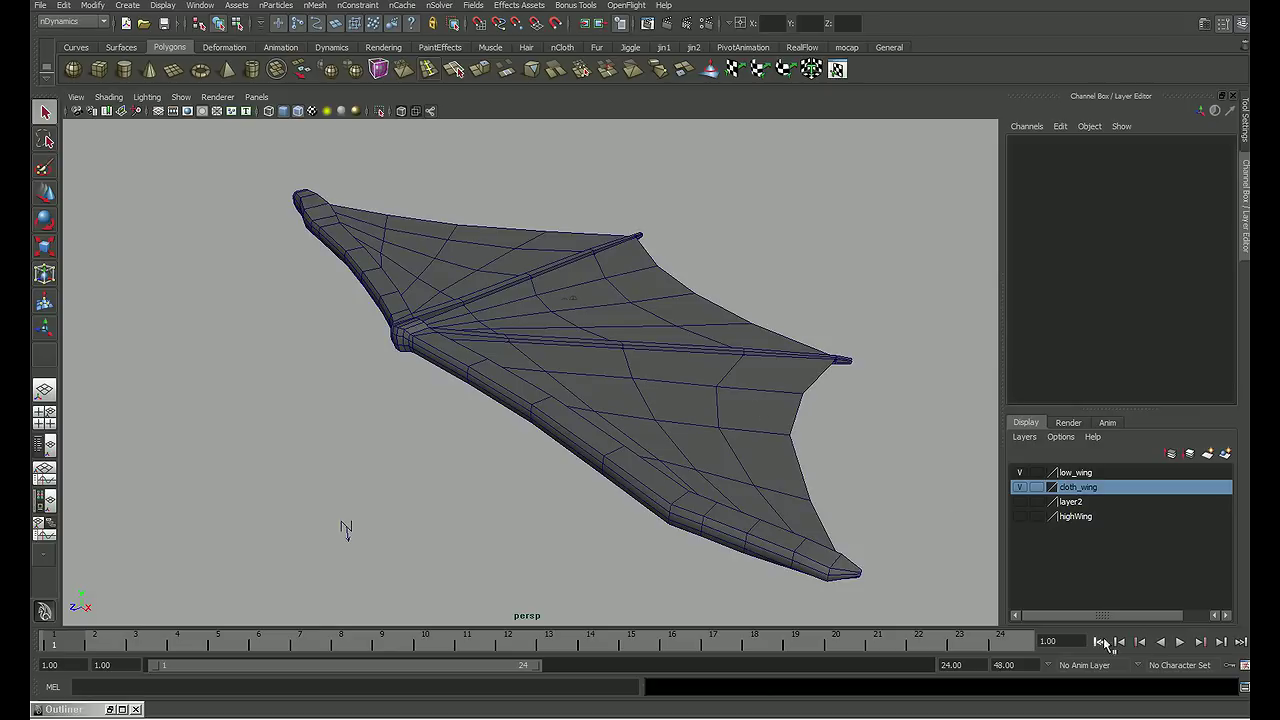
pyautogui.click(1179, 642)
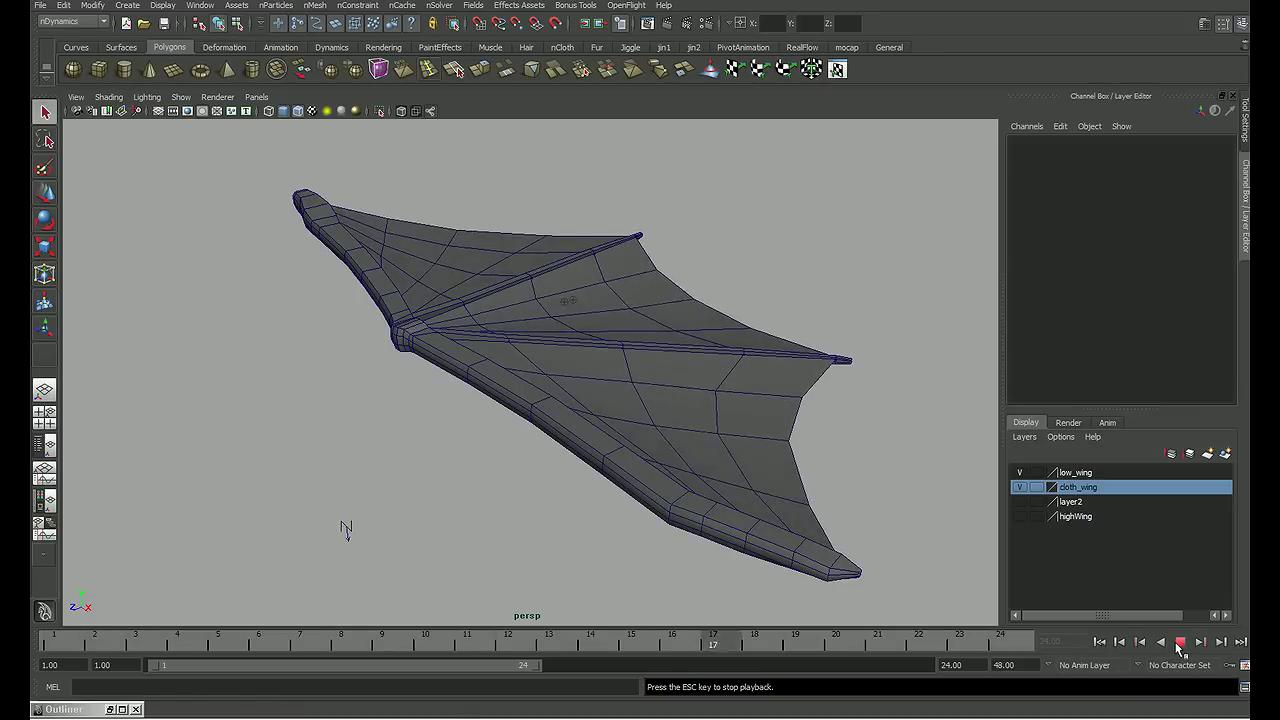
pyautogui.click(1099, 642)
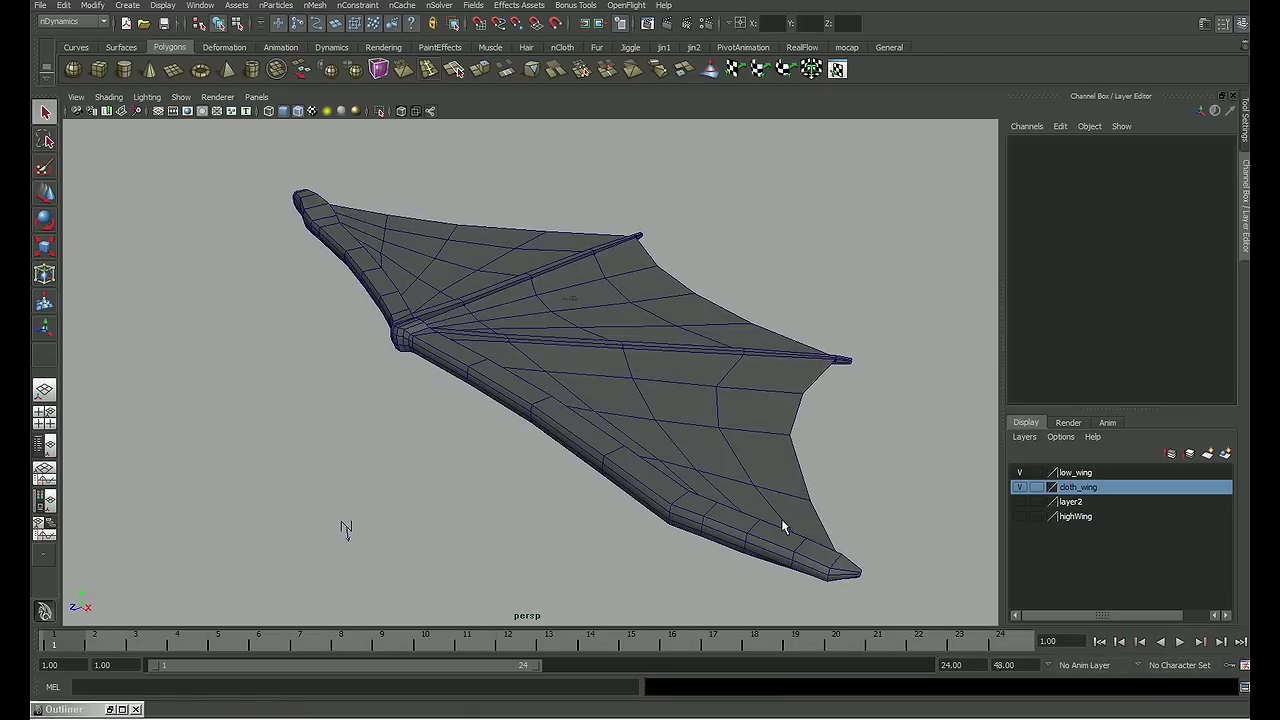
pyautogui.moveTo(506, 467)
pyautogui.keyDown('alt'); pyautogui.mouseDown()
pyautogui.moveTo(323, 437)
pyautogui.moveTo(606, 457)
pyautogui.moveTo(607, 476)
pyautogui.mouseUp(); pyautogui.keyUp('alt')
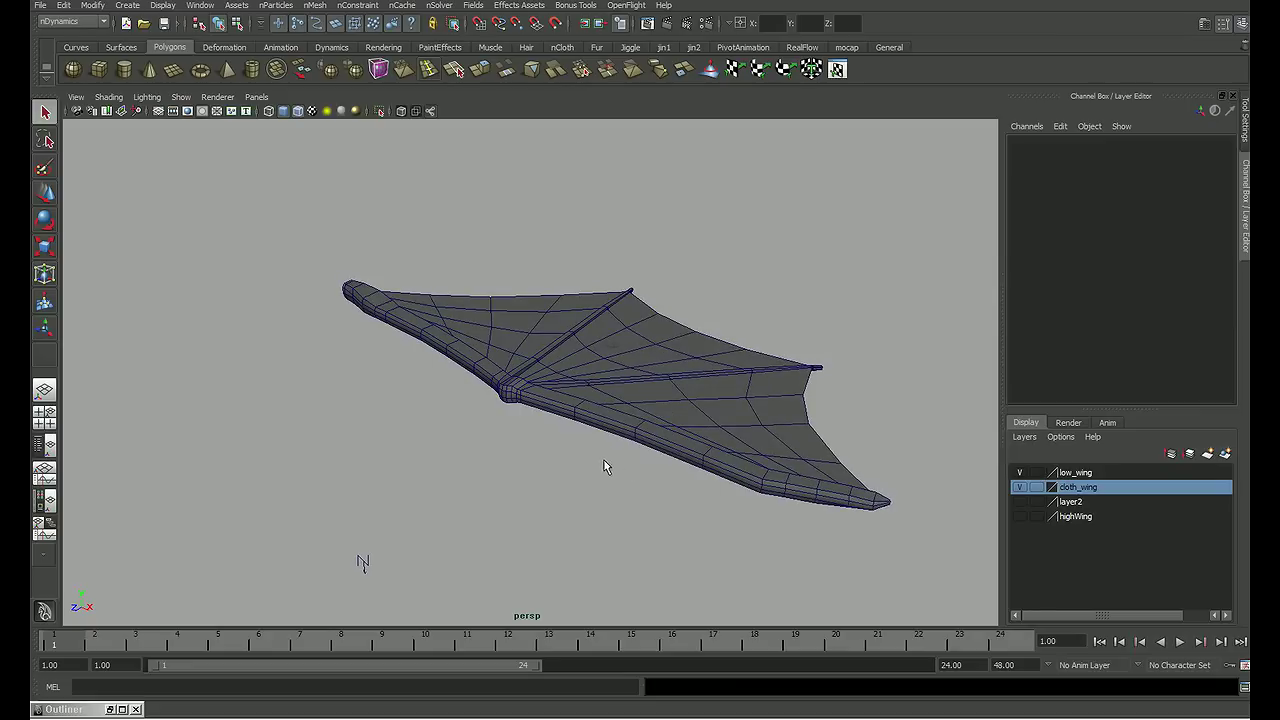
pyautogui.hotkey('shift', 'o')
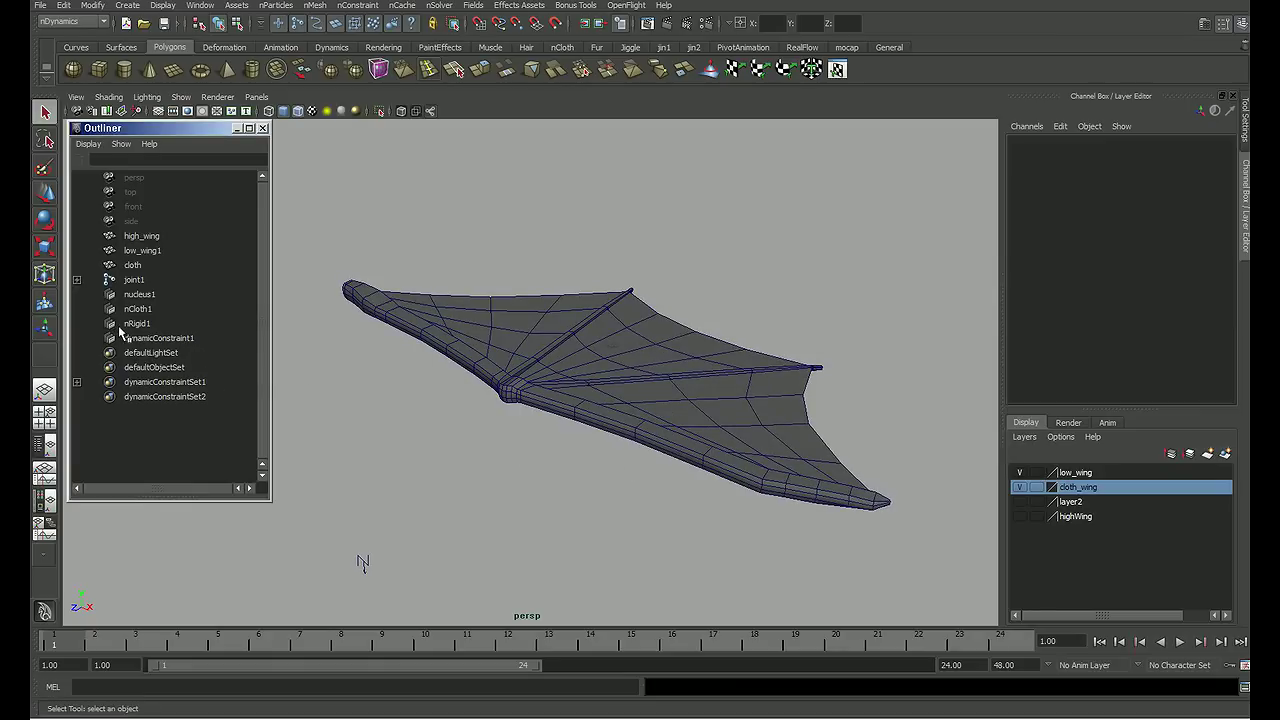
# Step: In nucleus1's Attribute Editor, enter Wind Speed 80 and Wind Direction 0, 0, -1
pyautogui.click(137, 310)
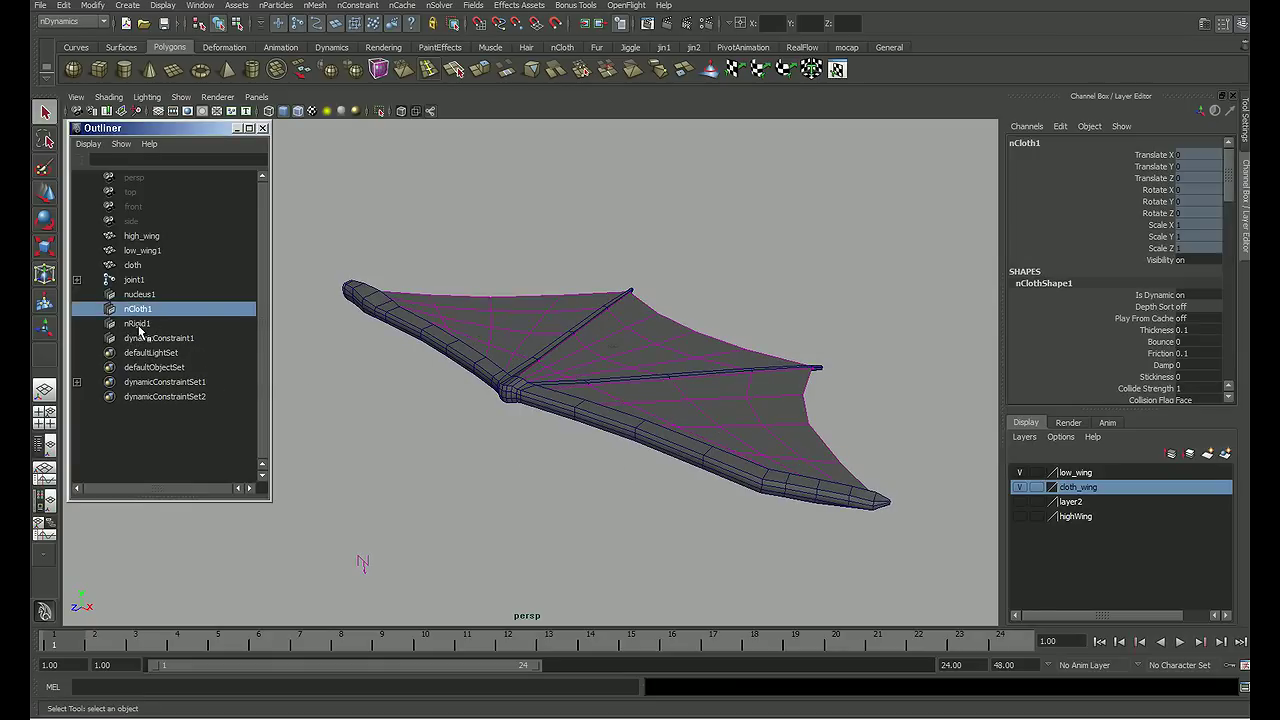
pyautogui.click(138, 324)
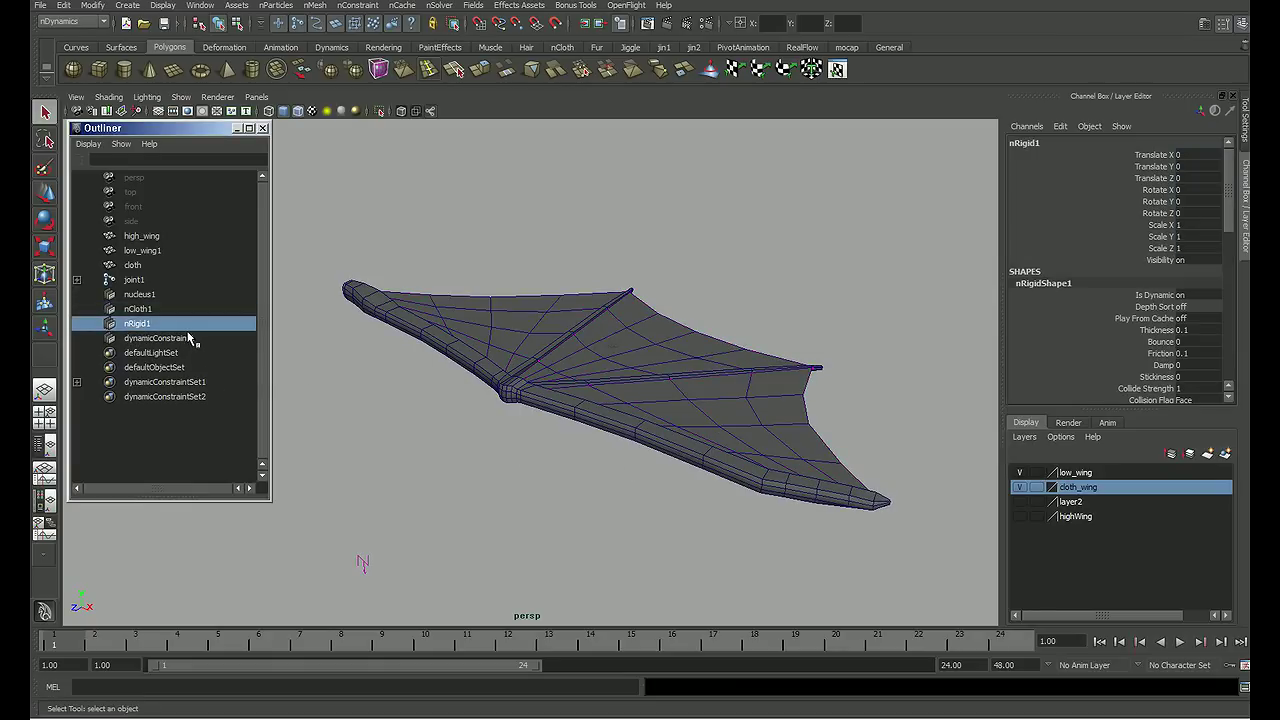
pyautogui.click(146, 296)
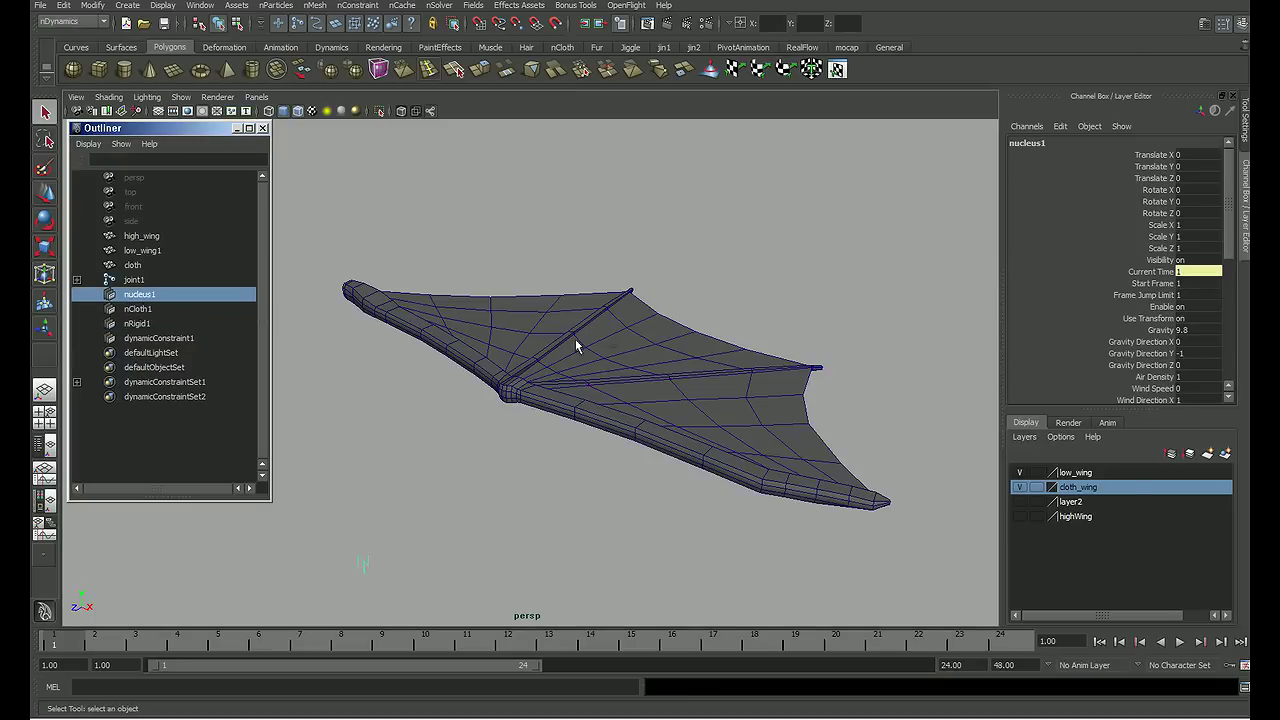
pyautogui.hotkey('ctrl', 'a')
pyautogui.scroll(-1, 1000, 372)
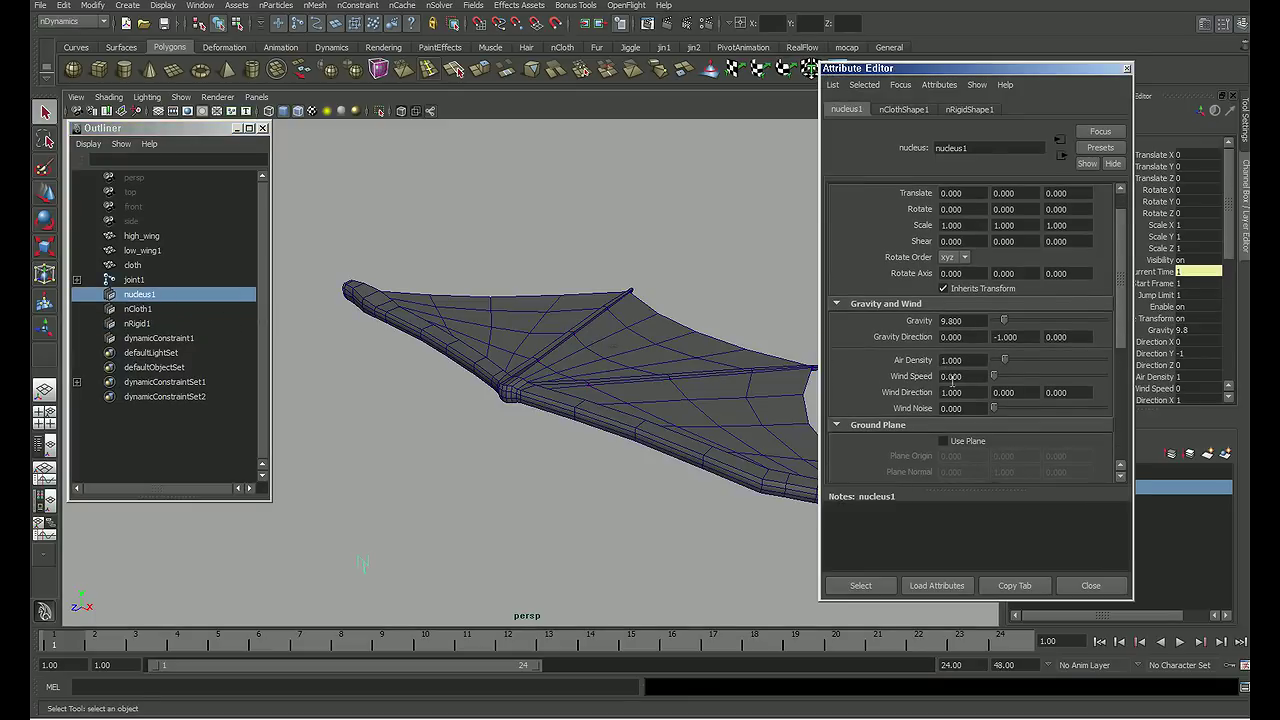
pyautogui.click(952, 378)
pyautogui.write('80.000')
pyautogui.press('Return')
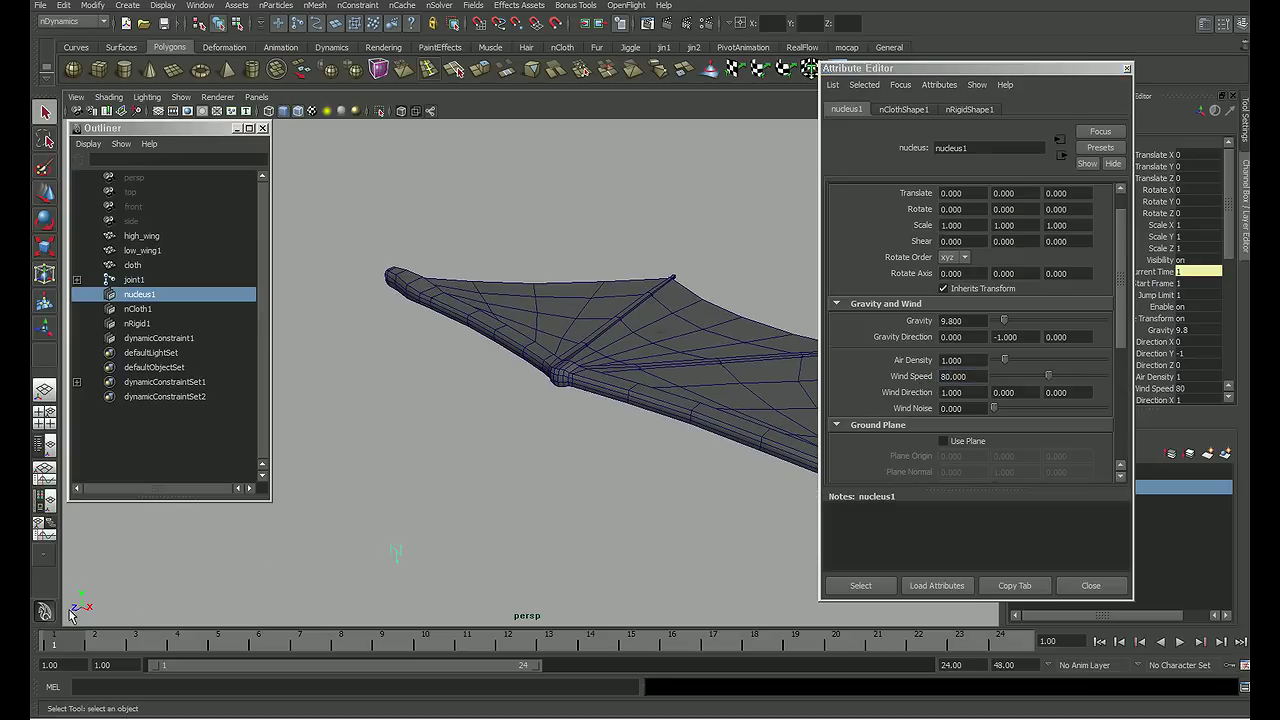
pyautogui.click(958, 396)
pyautogui.write('0.000')
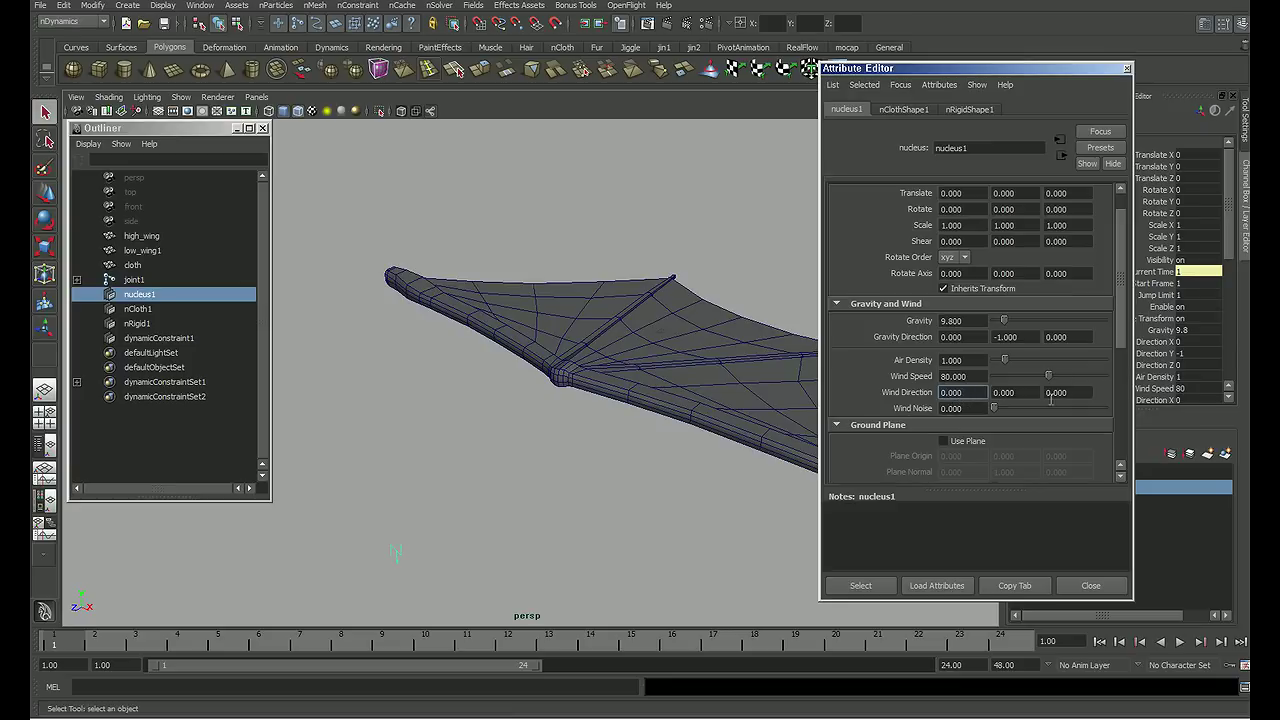
pyautogui.click(1083, 395)
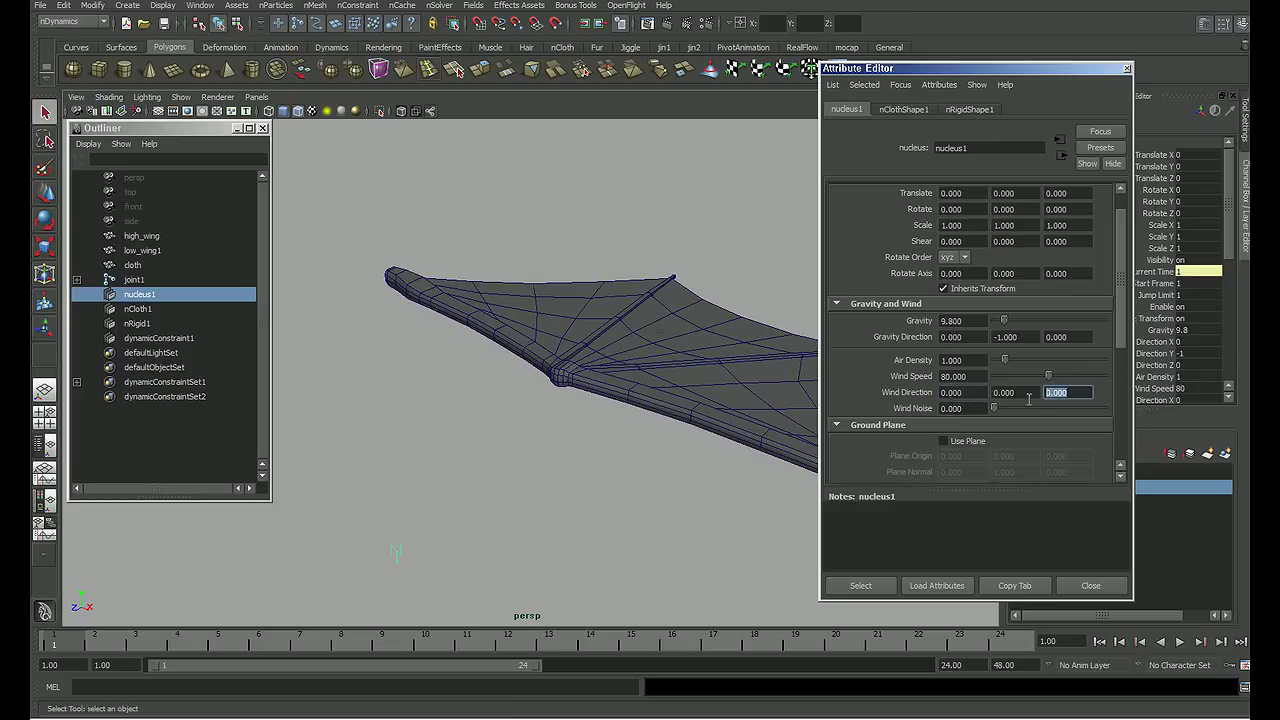
pyautogui.write('-1.000')
pyautogui.click(970, 406)
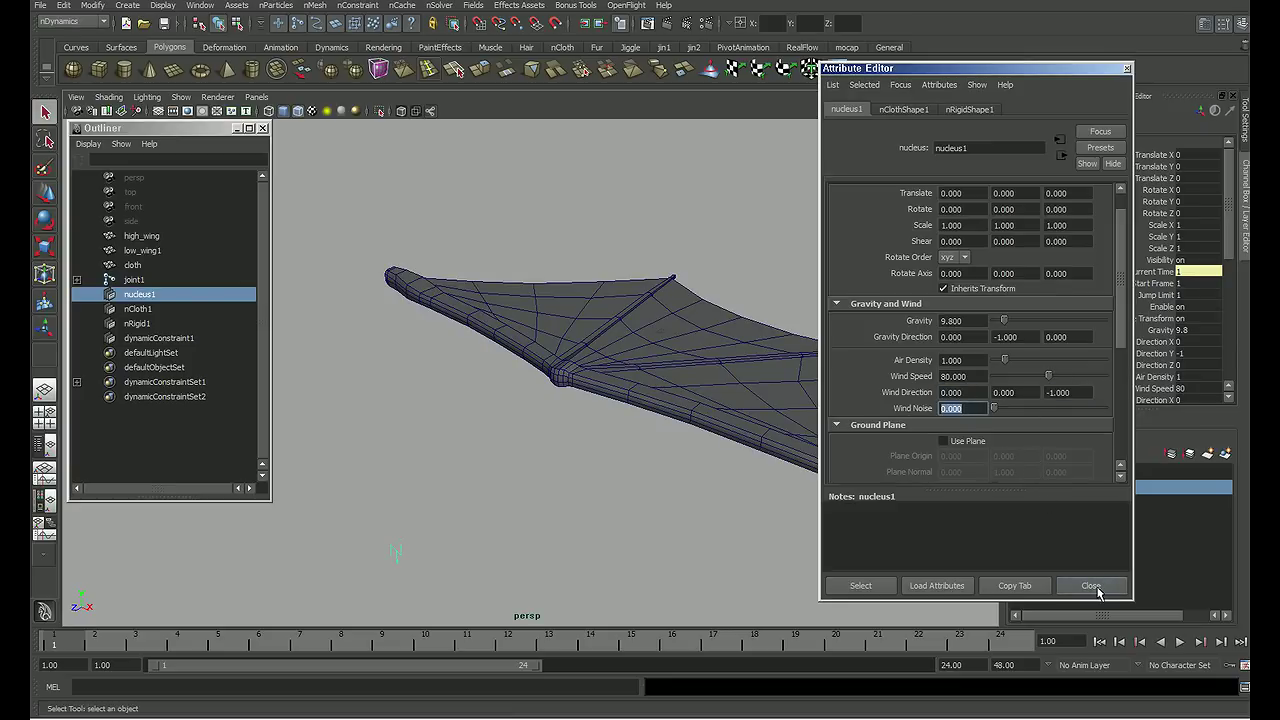
pyautogui.click(1090, 586)
pyautogui.keyDown('alt'); pyautogui.moveTo(657, 434); pyautogui.dragTo(580, 448); pyautogui.keyUp('alt')
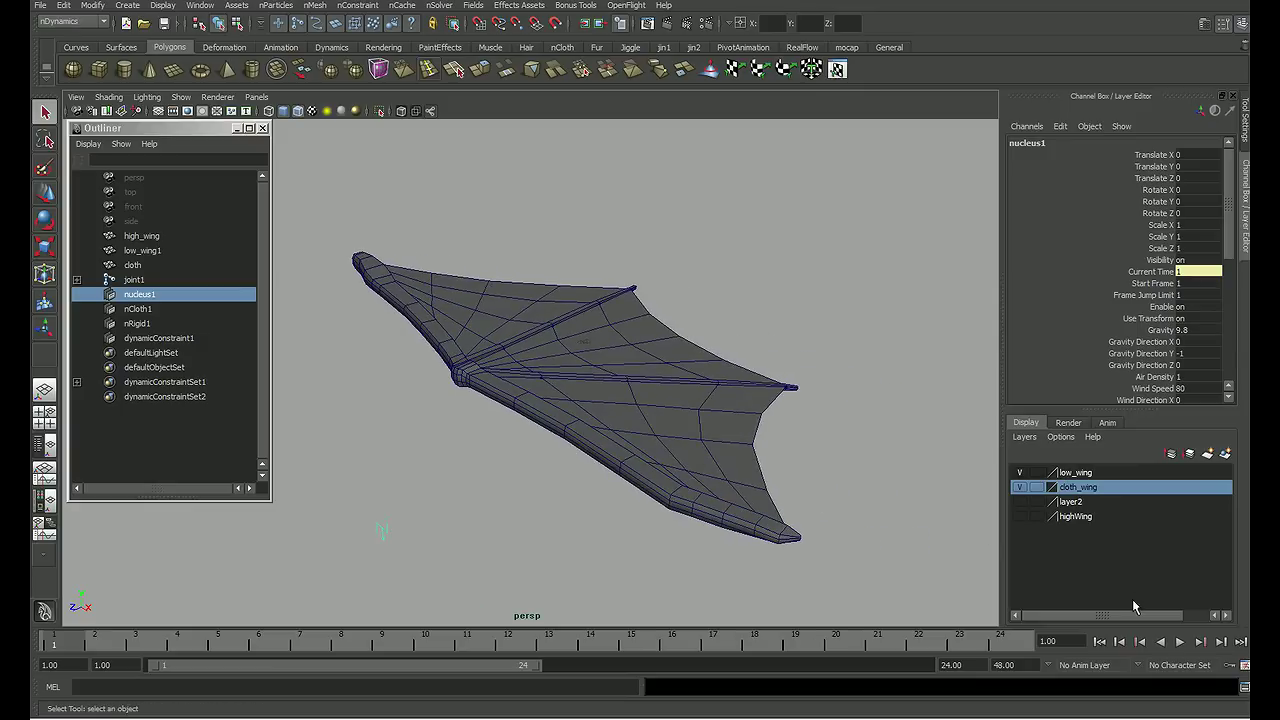
# Step: Play the simulation and orbit around to watch the wind push the wing
pyautogui.click(1180, 641)
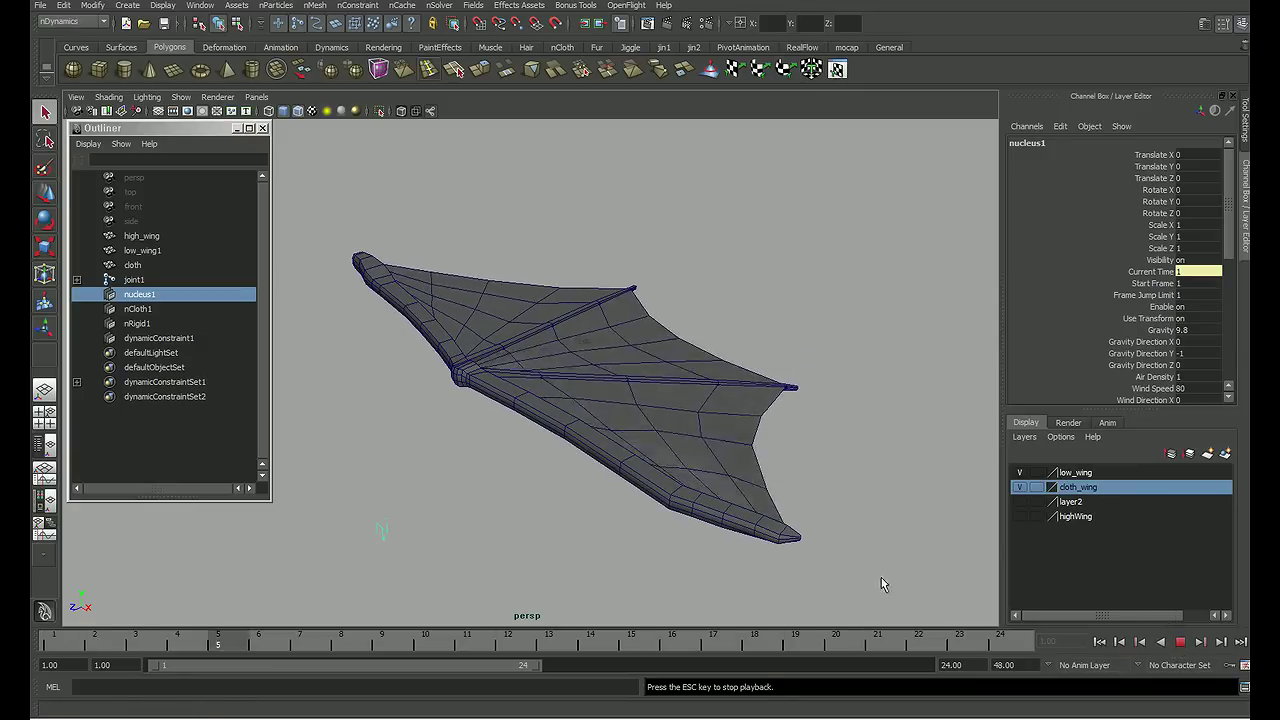
pyautogui.moveTo(760, 488)
pyautogui.keyDown('alt'); pyautogui.mouseDown()
pyautogui.moveTo(654, 477)
pyautogui.moveTo(652, 441)
pyautogui.moveTo(681, 452)
pyautogui.mouseUp(); pyautogui.keyUp('alt')
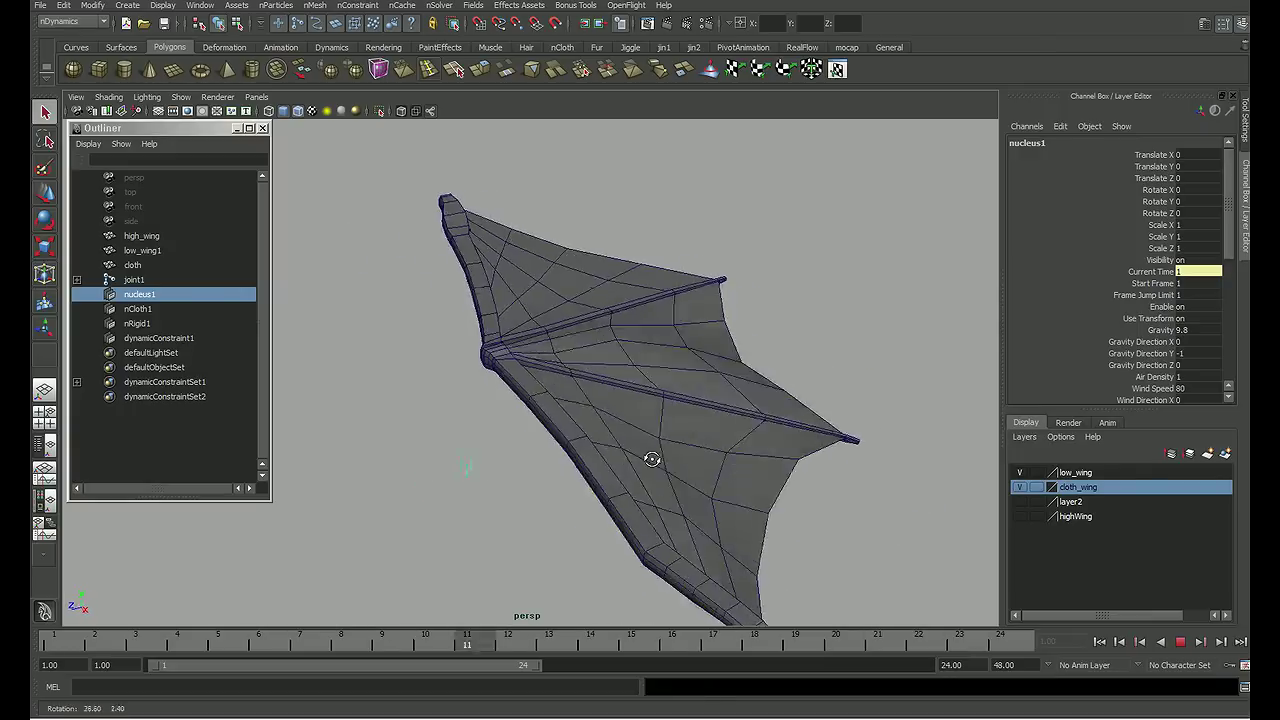
pyautogui.press('Escape')
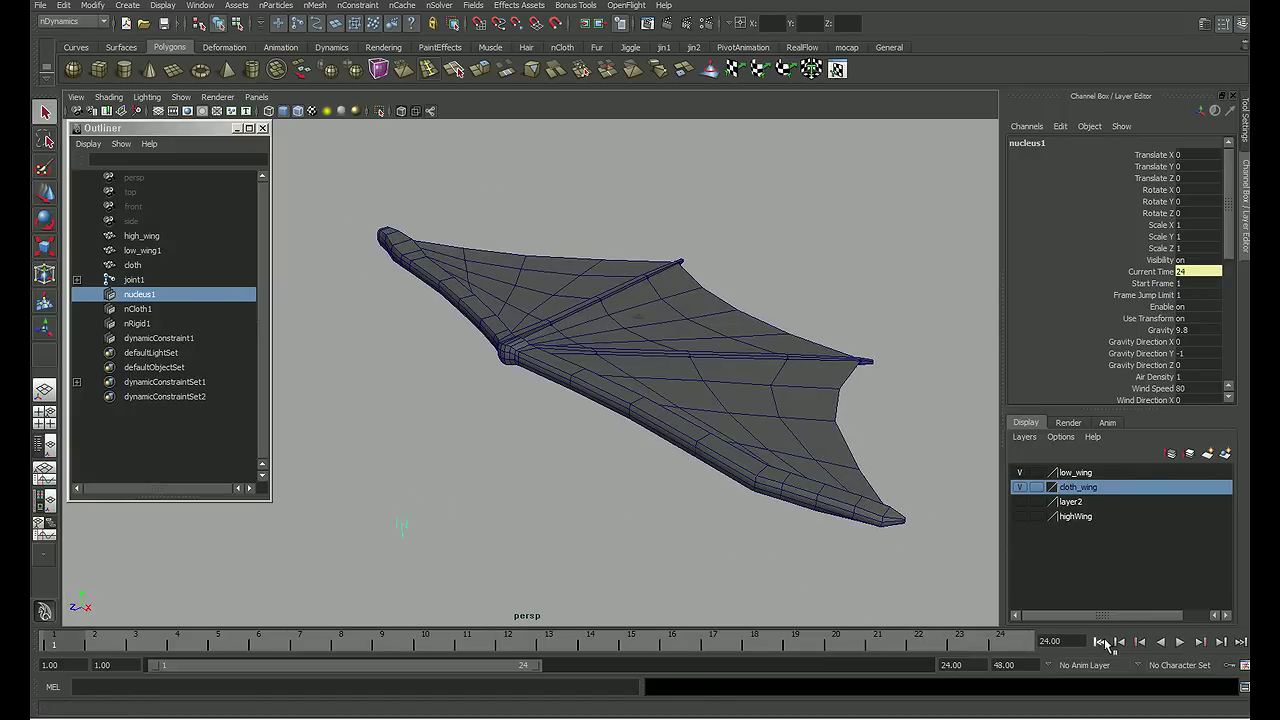
pyautogui.keyDown('alt'); pyautogui.moveTo(681, 452); pyautogui.dragTo(627, 458); pyautogui.keyUp('alt')
# Step: Lower the nucleus1 Wind Speed to 50, replay the simulation and rewind to frame 1
pyautogui.hotkey('ctrl', 'a')
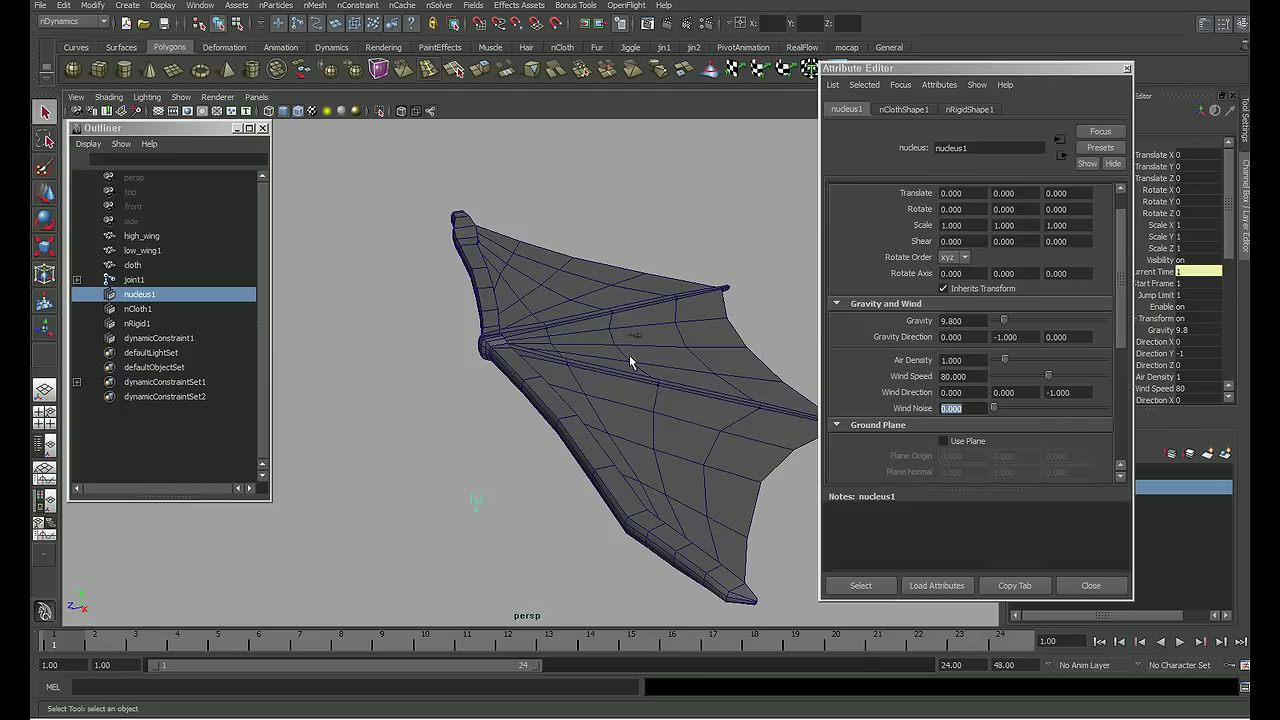
pyautogui.click(957, 377)
pyautogui.write('50.000')
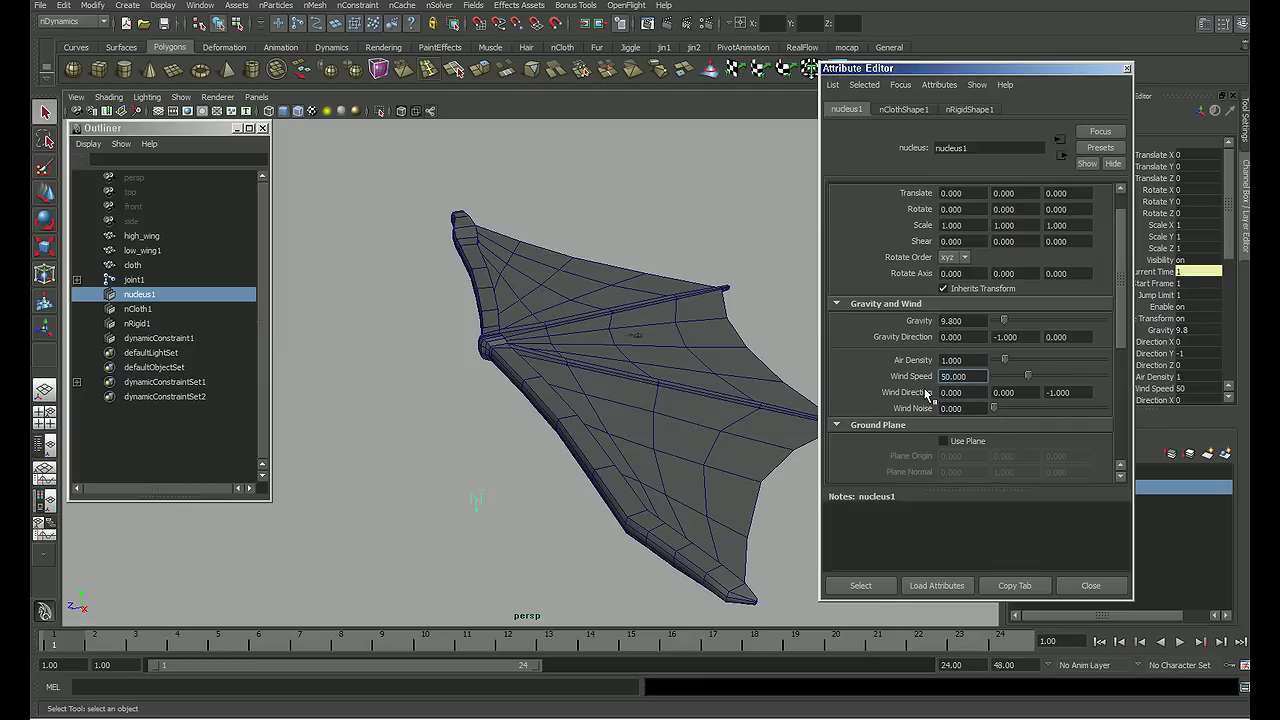
pyautogui.click(1090, 586)
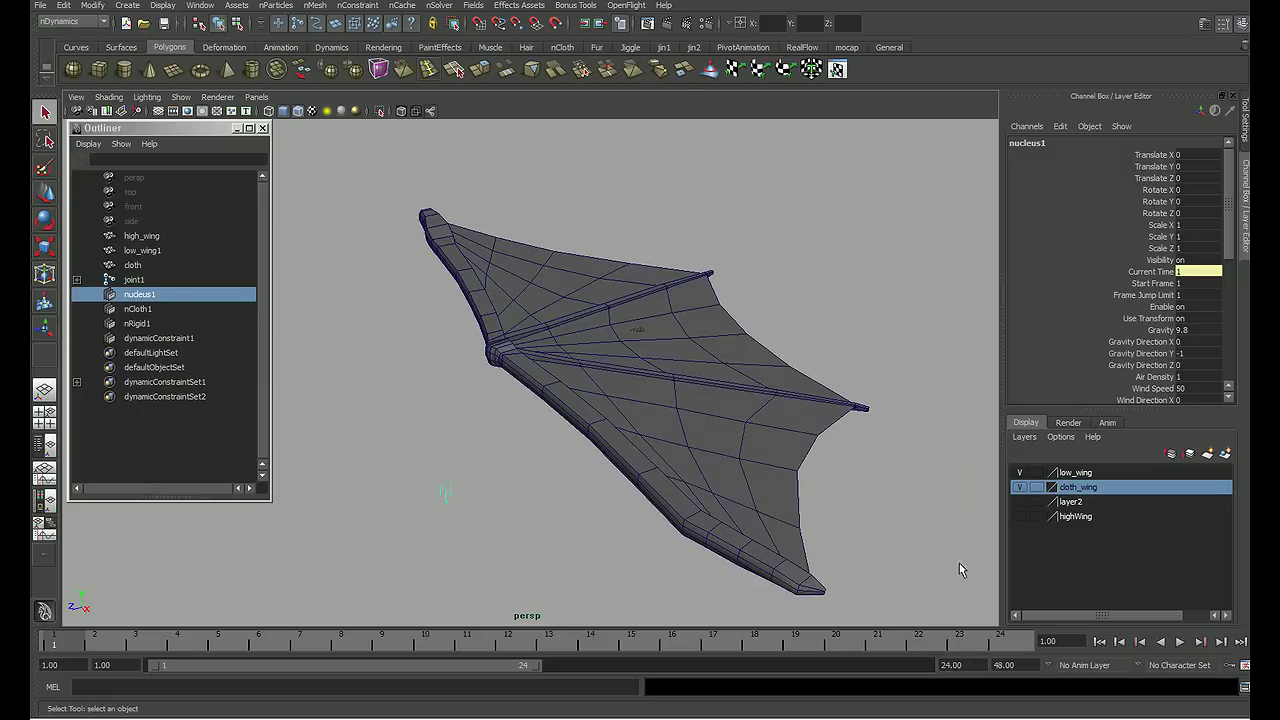
pyautogui.click(1180, 642)
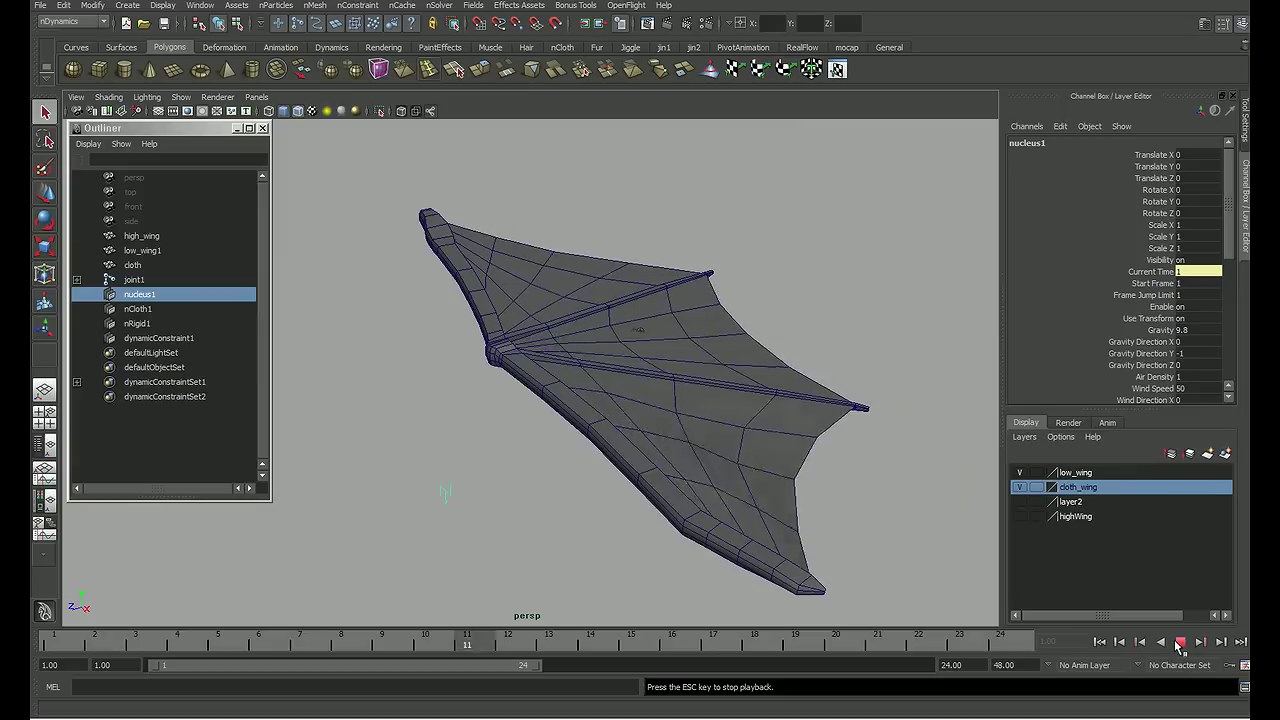
pyautogui.click(1180, 642)
pyautogui.click(1099, 642)
# Step: Extend the playback end frame to 500 and play the longer range
pyautogui.doubleClick(983, 665)
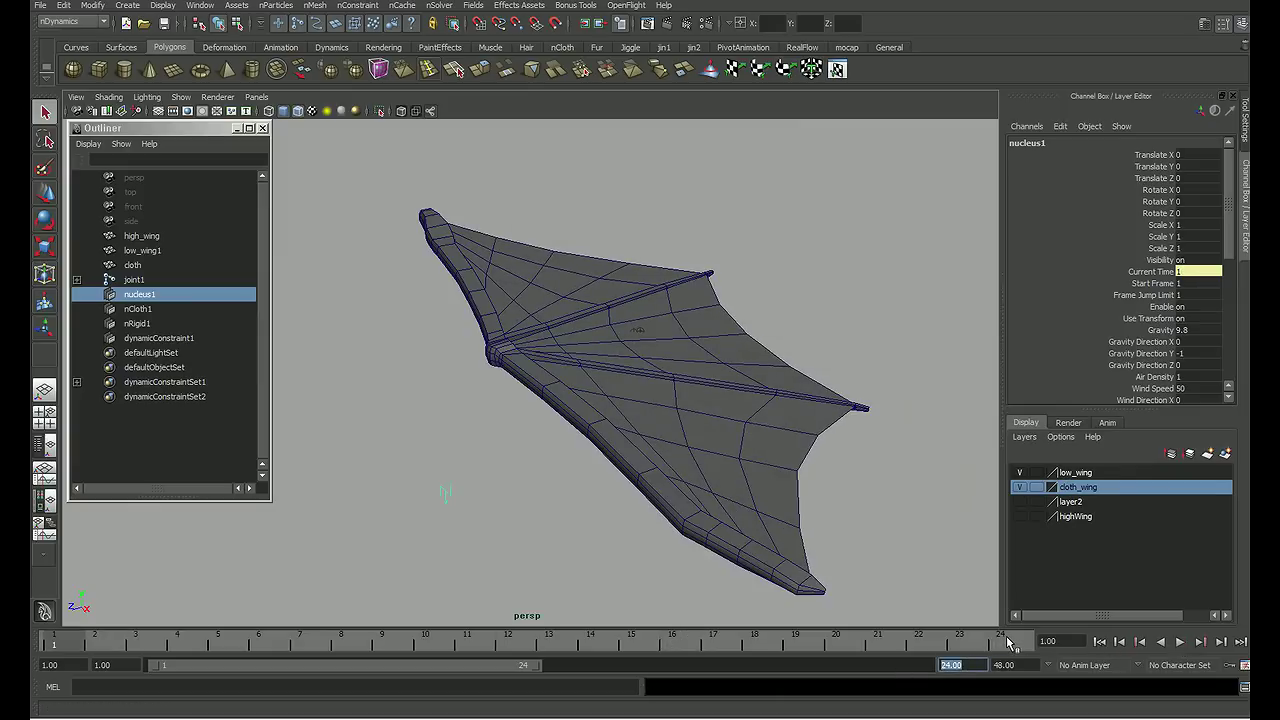
pyautogui.write('500')
pyautogui.press('Return')
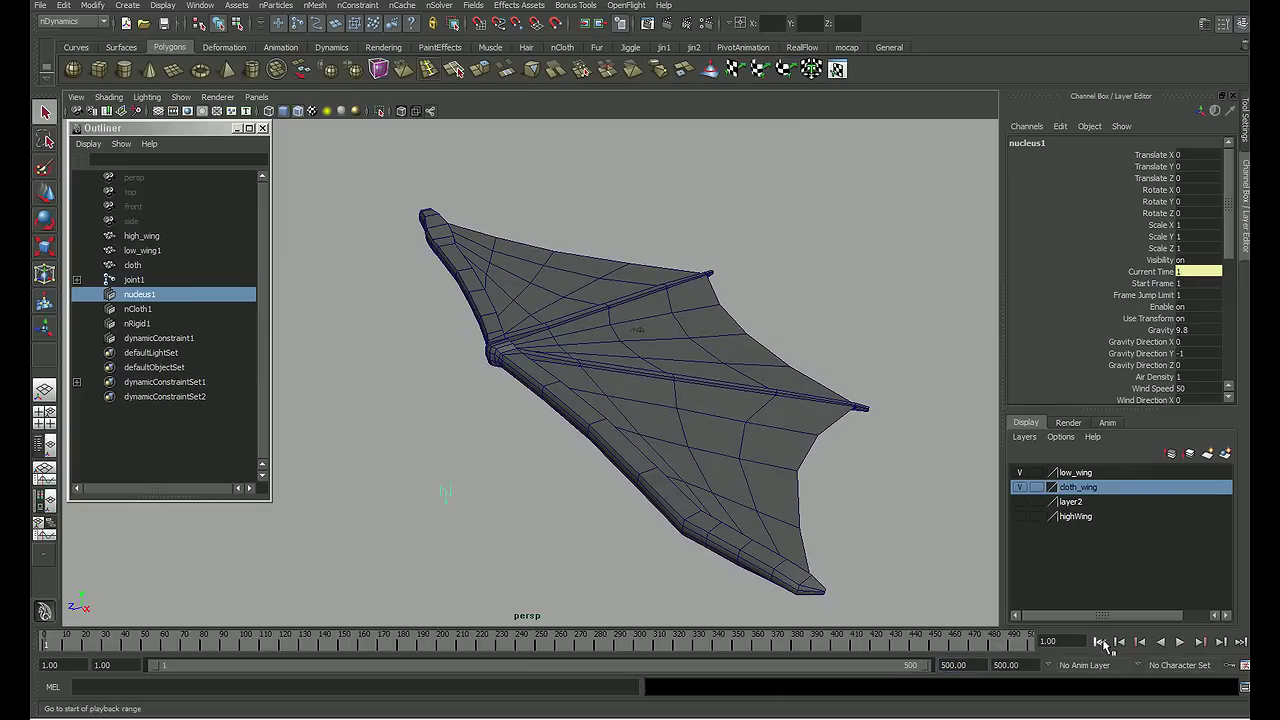
pyautogui.hotkey('alt', 'v')
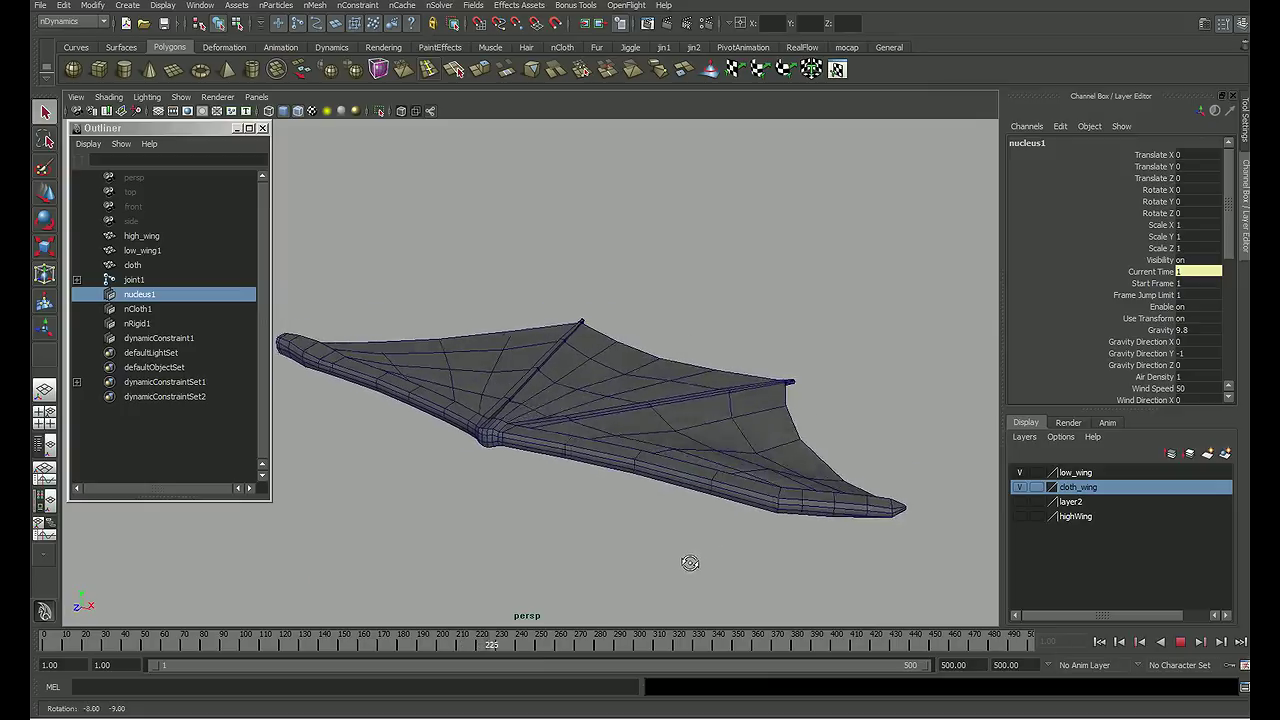
# Step: Stop and rewind the simulation, then select the low_wing1 and cloth meshes
pyautogui.press('Escape')
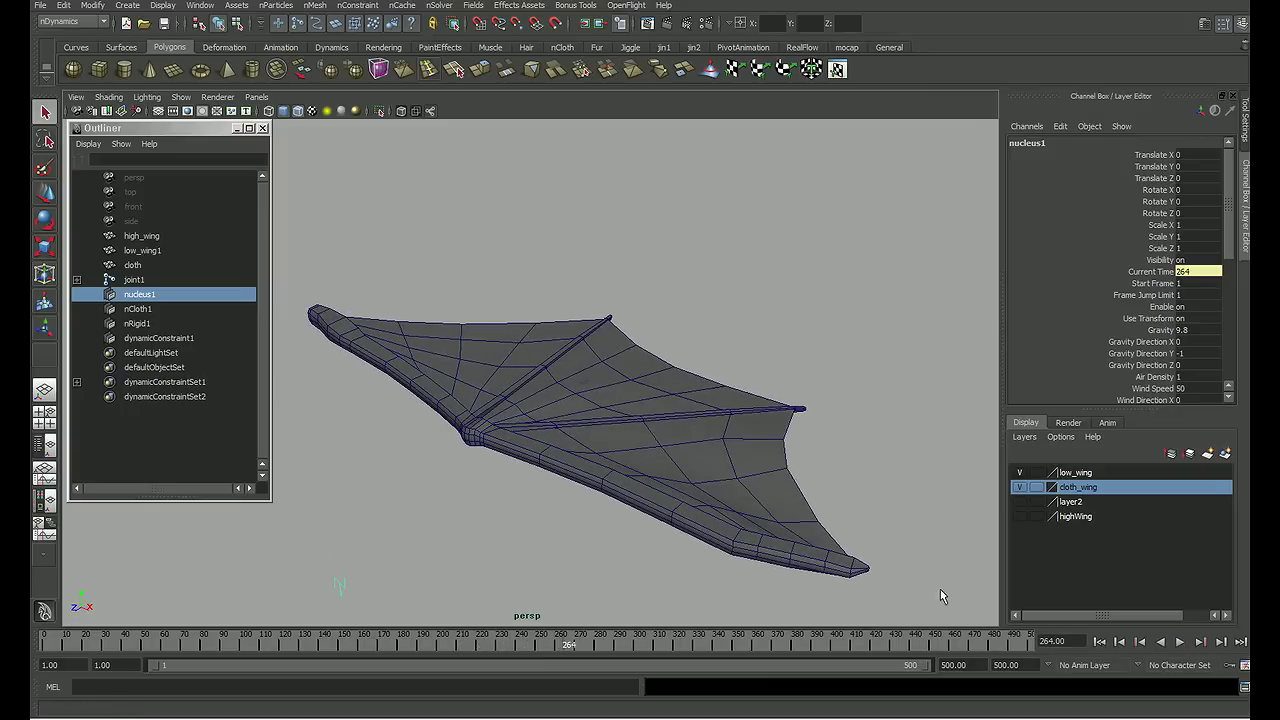
pyautogui.click(1099, 643)
pyautogui.moveTo(851, 563)
pyautogui.keyDown('alt'); pyautogui.mouseDown()
pyautogui.moveTo(500, 477)
pyautogui.moveTo(654, 434)
pyautogui.moveTo(563, 428)
pyautogui.moveTo(656, 454)
pyautogui.mouseUp(); pyautogui.keyUp('alt')
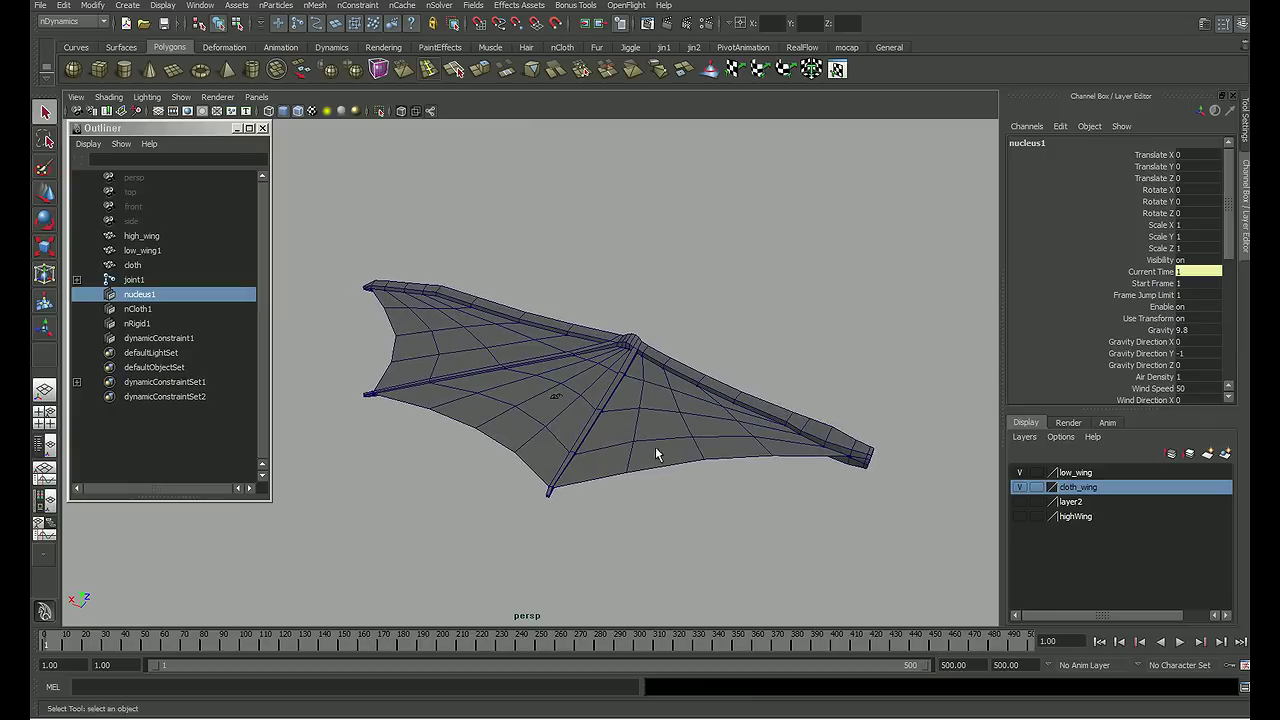
pyautogui.keyDown('alt'); pyautogui.moveTo(758, 474); pyautogui.dragTo(762, 493); pyautogui.keyUp('alt')
pyautogui.click(760, 495)
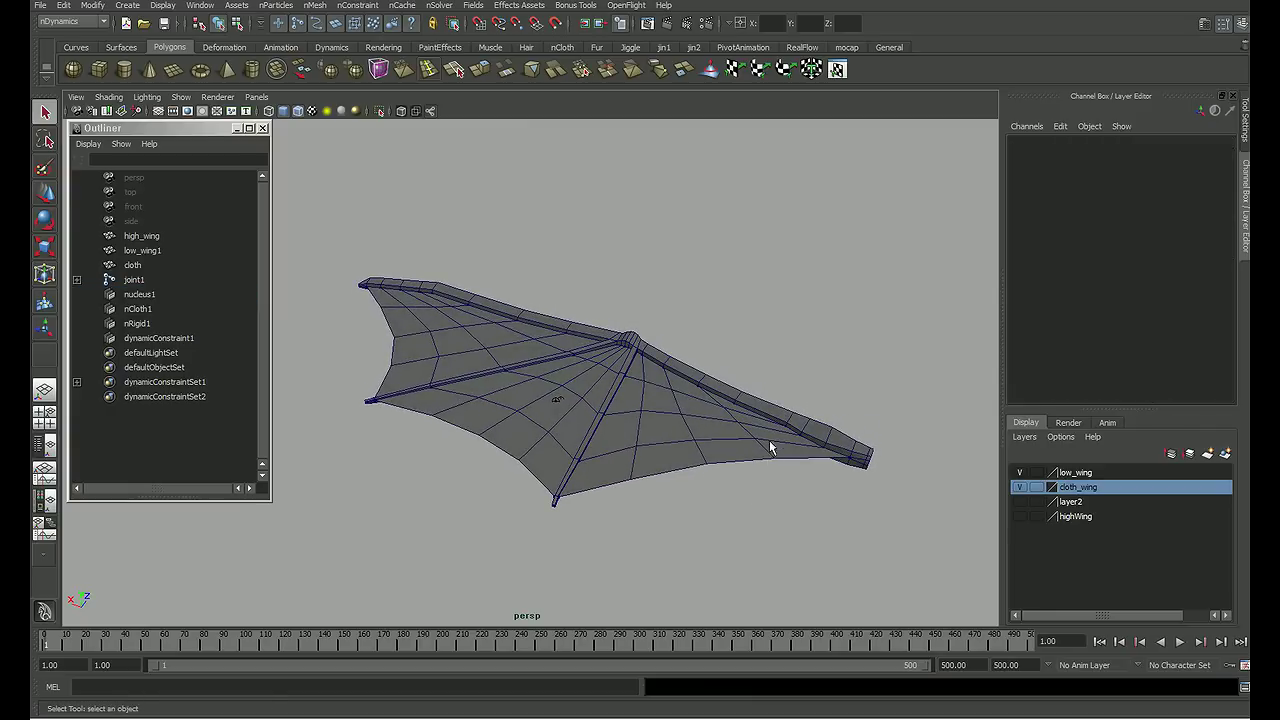
pyautogui.click(794, 420)
pyautogui.moveTo(737, 449)
pyautogui.keyDown('alt'); pyautogui.mouseDown()
pyautogui.moveTo(766, 443)
pyautogui.moveTo(714, 437)
pyautogui.moveTo(714, 457)
pyautogui.mouseUp(); pyautogui.keyUp('alt')
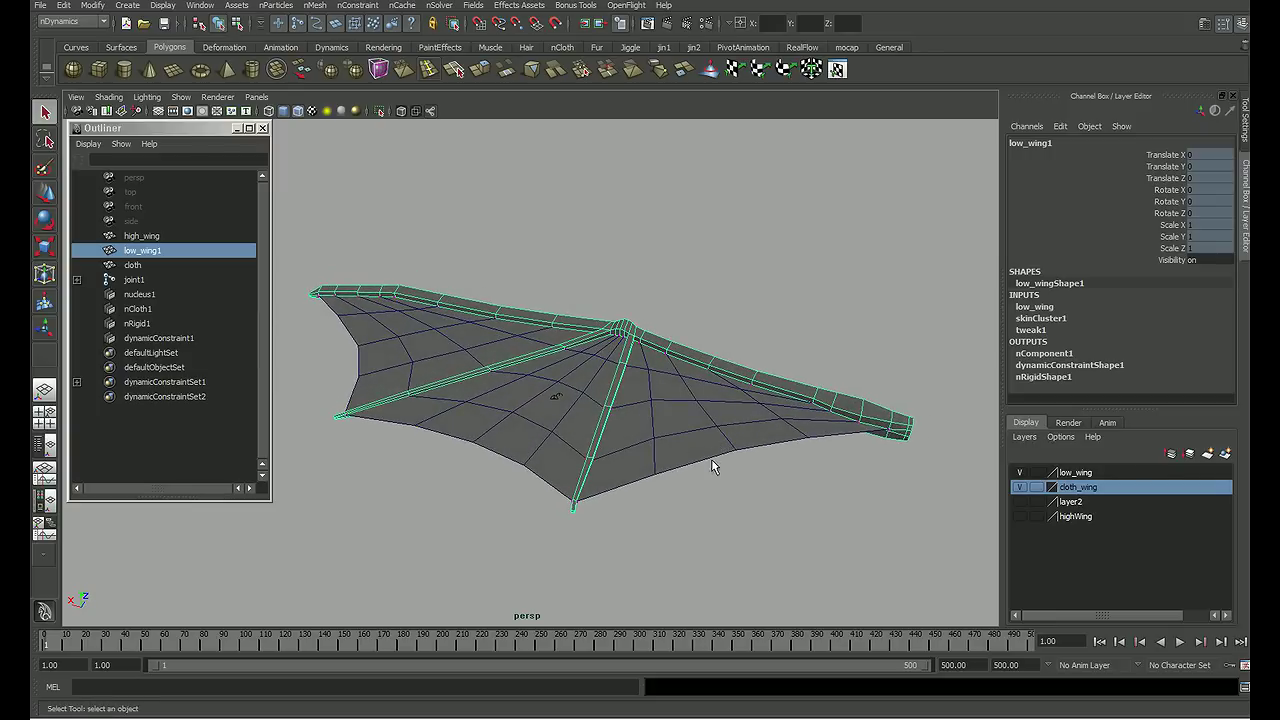
pyautogui.keyDown('shift'); pyautogui.click(697, 470); pyautogui.keyUp('shift')
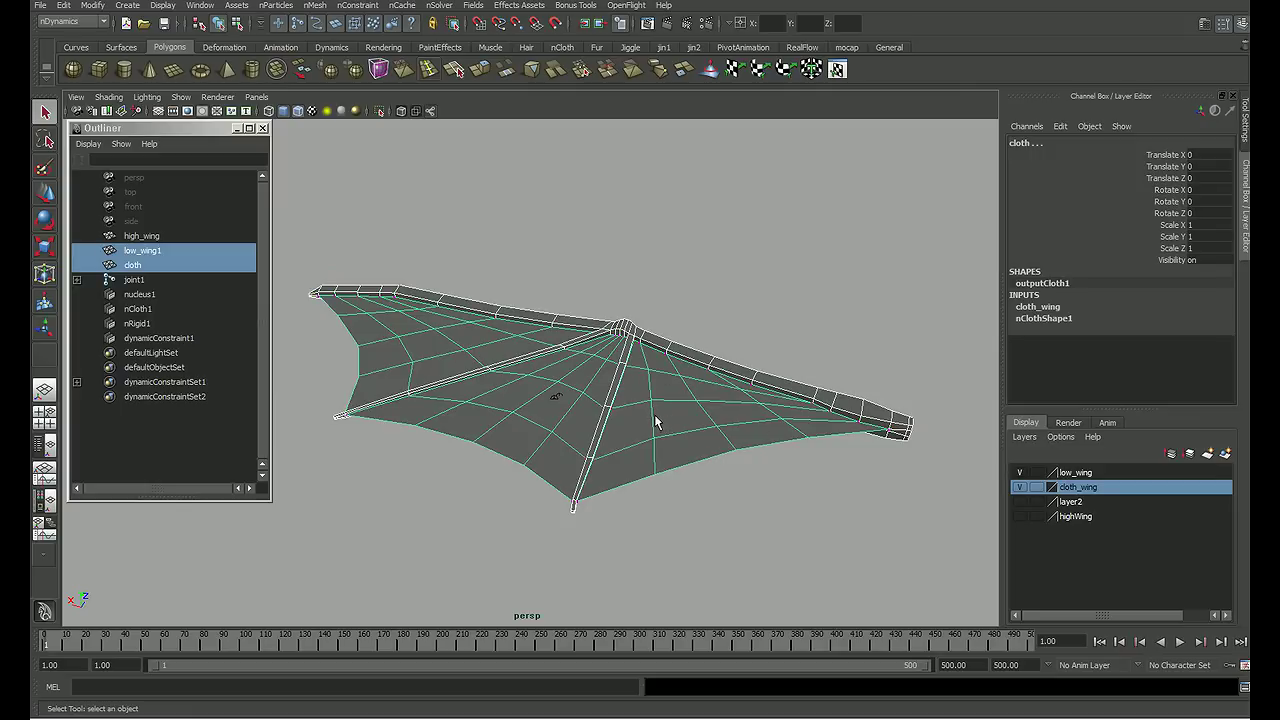
# Step: Group low_wing1 and cloth together into group1 with Ctrl+G
pyautogui.hotkey('ctrl', 'g')
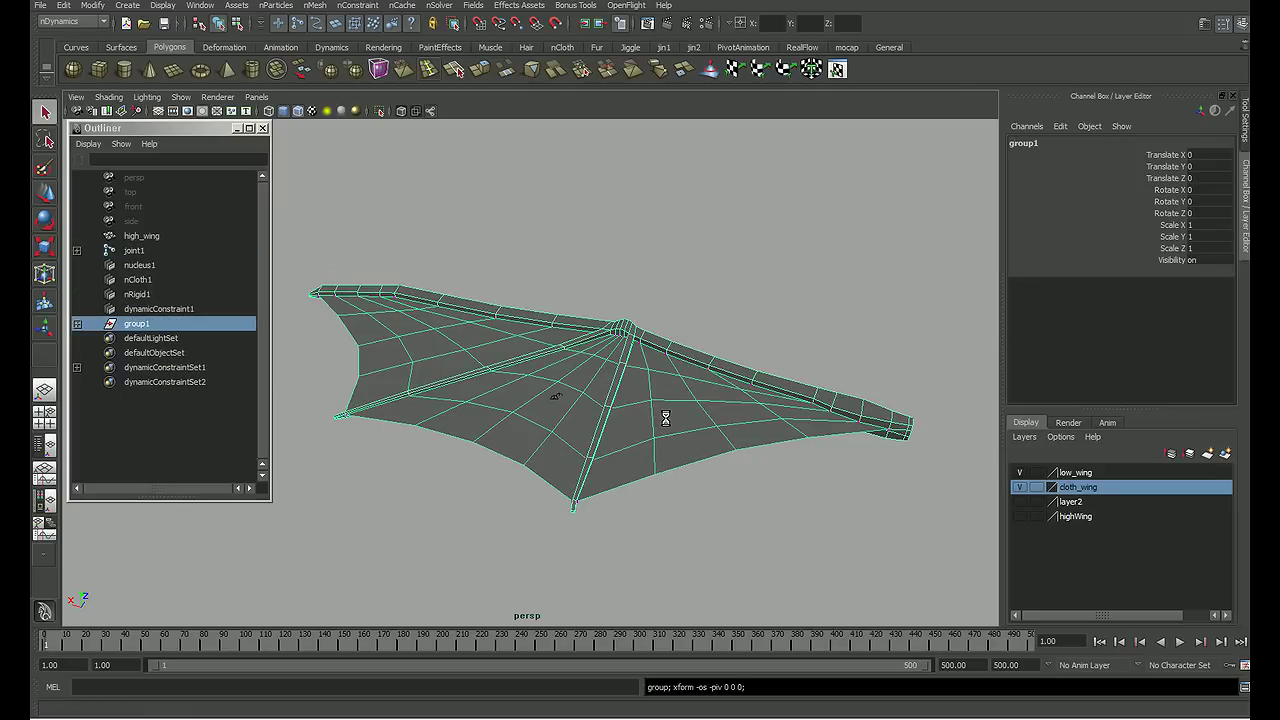
pyautogui.press('w')
pyautogui.keyDown('alt'); pyautogui.moveTo(666, 420); pyautogui.dragTo(694, 397); pyautogui.keyUp('alt')
pyautogui.keyDown('alt'); pyautogui.moveTo(694, 397); pyautogui.dragTo(556, 392, button='right'); pyautogui.keyUp('alt')
pyautogui.moveTo(556, 392)
pyautogui.keyDown('alt'); pyautogui.mouseDown()
pyautogui.moveTo(570, 381)
pyautogui.moveTo(558, 380)
pyautogui.mouseUp(); pyautogui.keyUp('alt')
# Step: Centre group1's pivot with Modify > Center Pivot, then deselect it
pyautogui.click(92, 5)
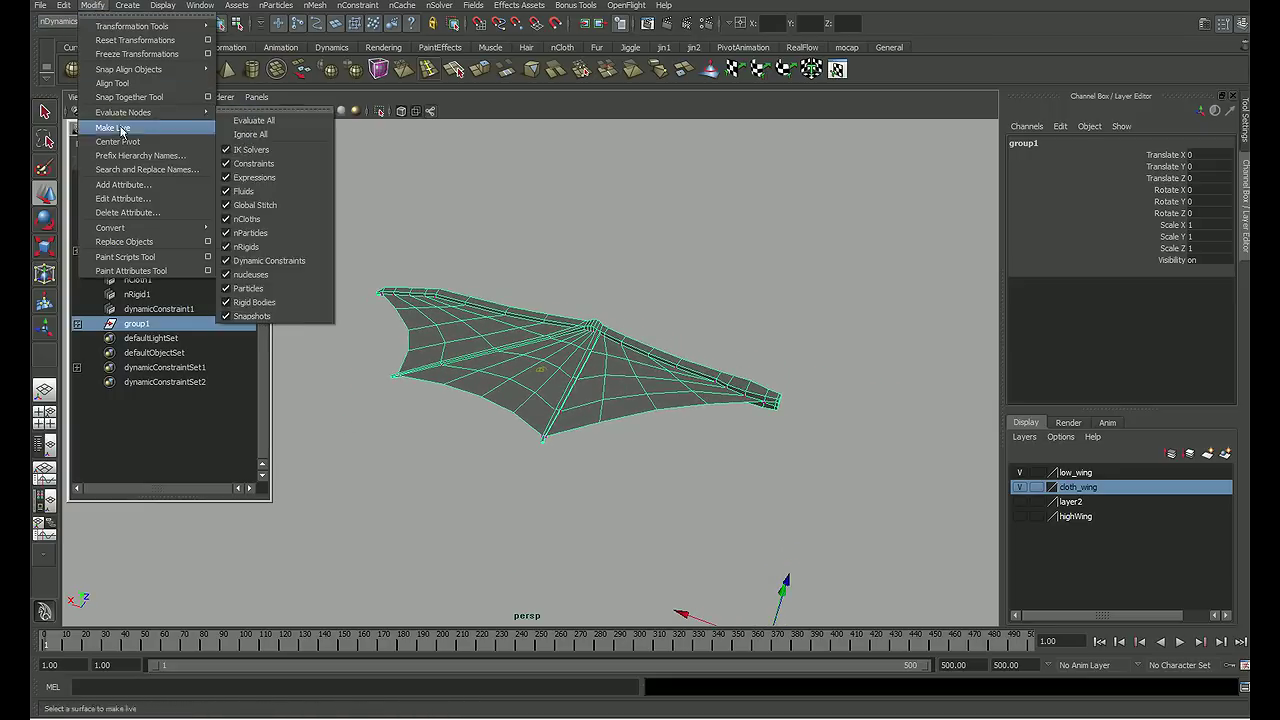
pyautogui.click(117, 141)
pyautogui.keyDown('alt'); pyautogui.moveTo(670, 303); pyautogui.dragTo(691, 306); pyautogui.keyUp('alt')
pyautogui.keyDown('alt'); pyautogui.moveTo(691, 306); pyautogui.dragTo(744, 318, button='right'); pyautogui.keyUp('alt')
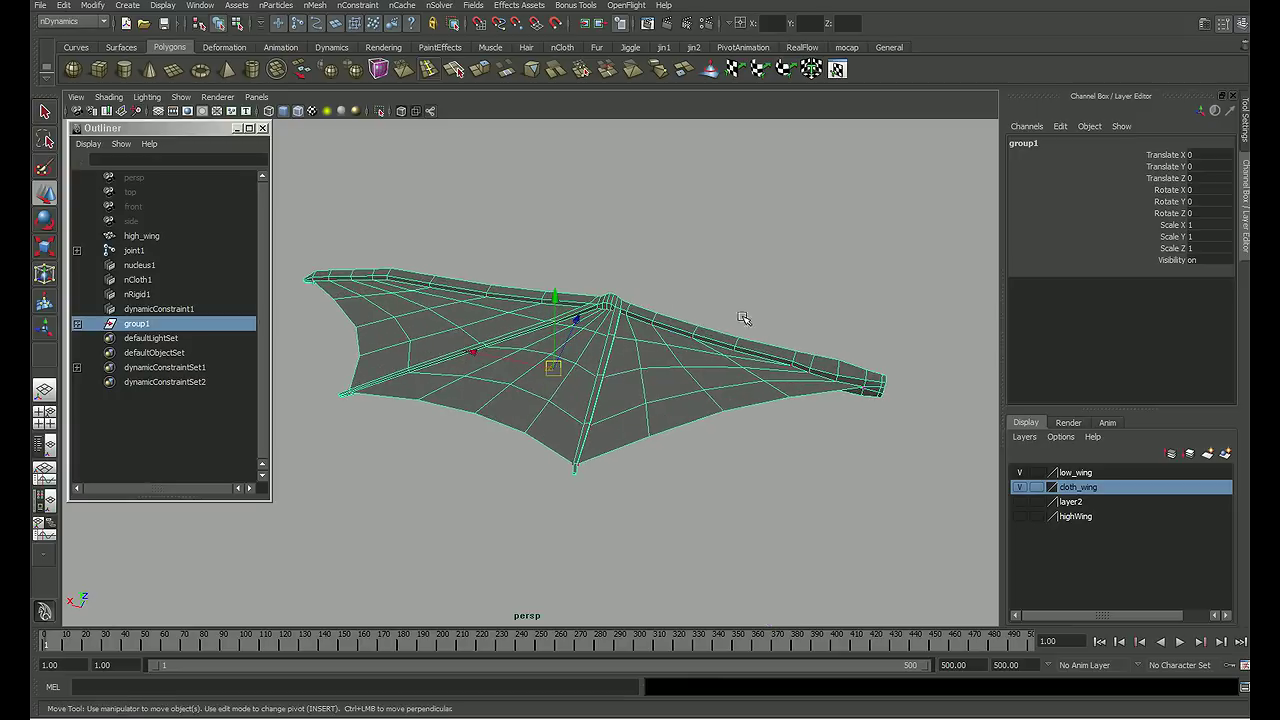
pyautogui.keyDown('alt'); pyautogui.moveTo(744, 318); pyautogui.dragTo(707, 318); pyautogui.keyUp('alt')
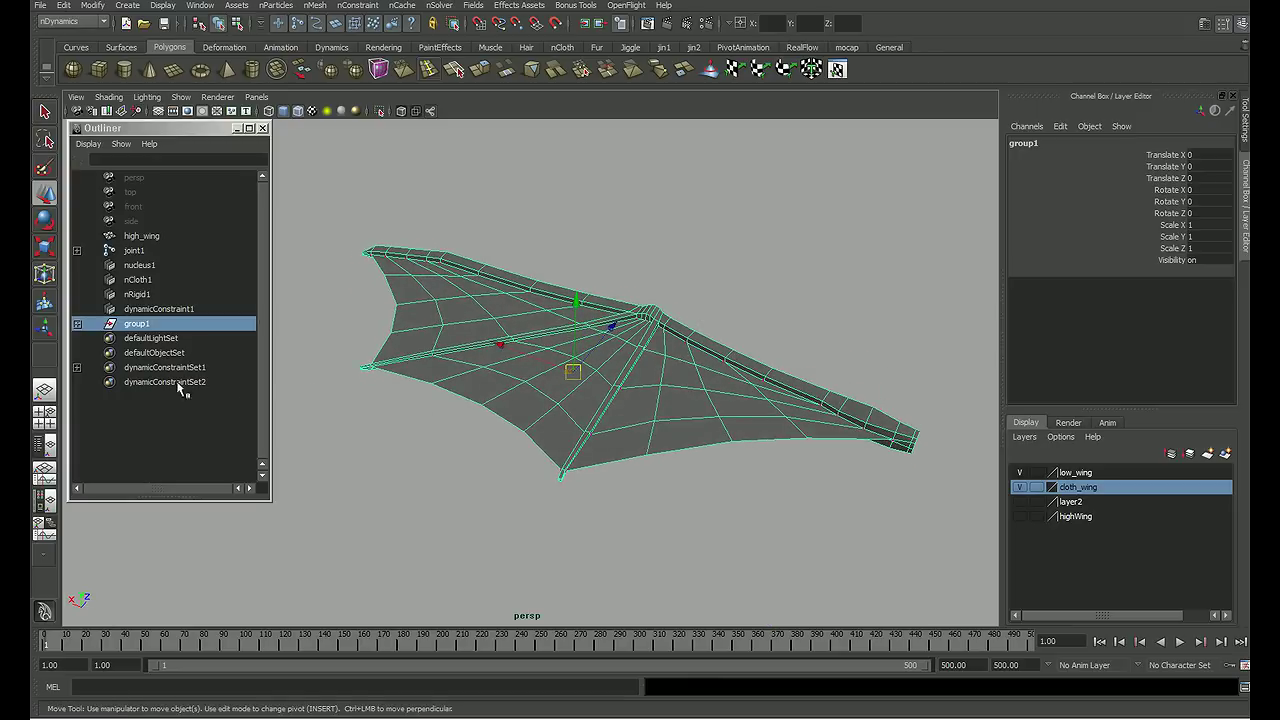
pyautogui.press('q')
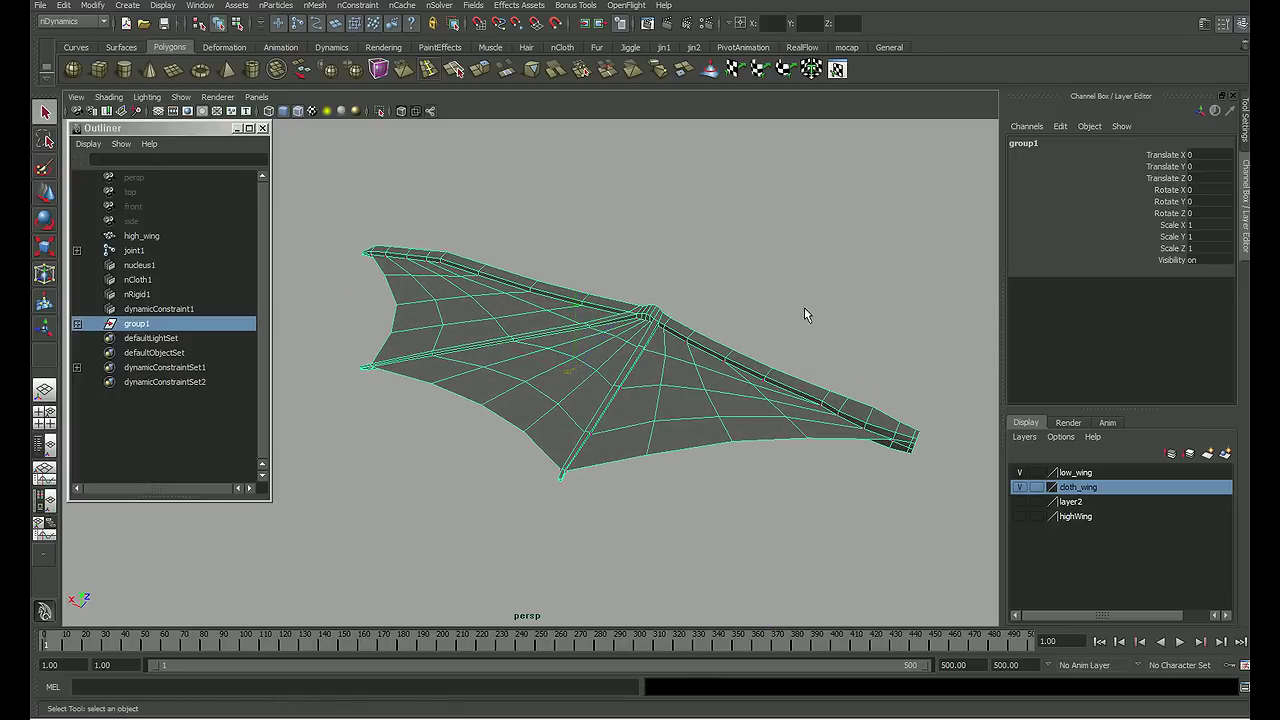
pyautogui.click(762, 312)
pyautogui.moveTo(762, 312)
pyautogui.keyDown('alt'); pyautogui.mouseDown()
pyautogui.moveTo(506, 346)
pyautogui.moveTo(620, 343)
pyautogui.mouseUp(); pyautogui.keyUp('alt')
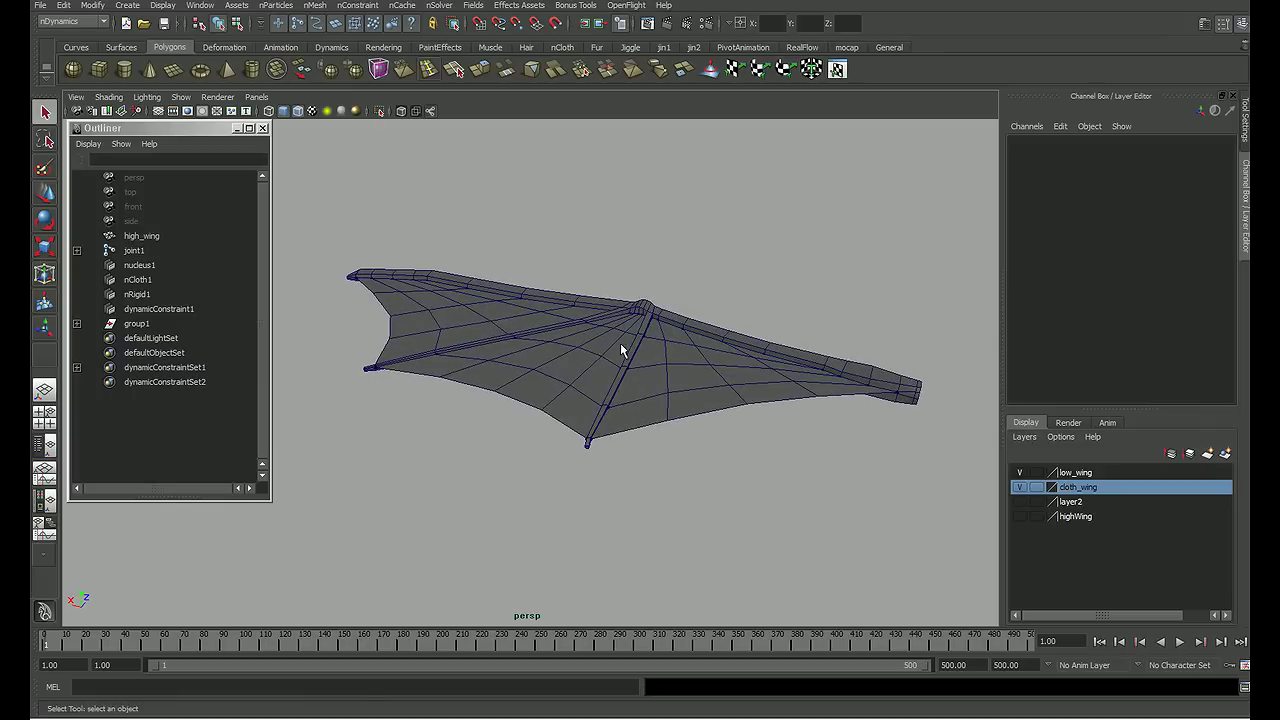
# Step: Show the highWing display layer and hide the low_wing layer
pyautogui.click(135, 324)
pyautogui.click(716, 296)
pyautogui.moveTo(716, 296)
pyautogui.keyDown('alt'); pyautogui.mouseDown()
pyautogui.moveTo(423, 334)
pyautogui.moveTo(562, 327)
pyautogui.moveTo(489, 320)
pyautogui.moveTo(523, 314)
pyautogui.moveTo(618, 361)
pyautogui.mouseUp(); pyautogui.keyUp('alt')
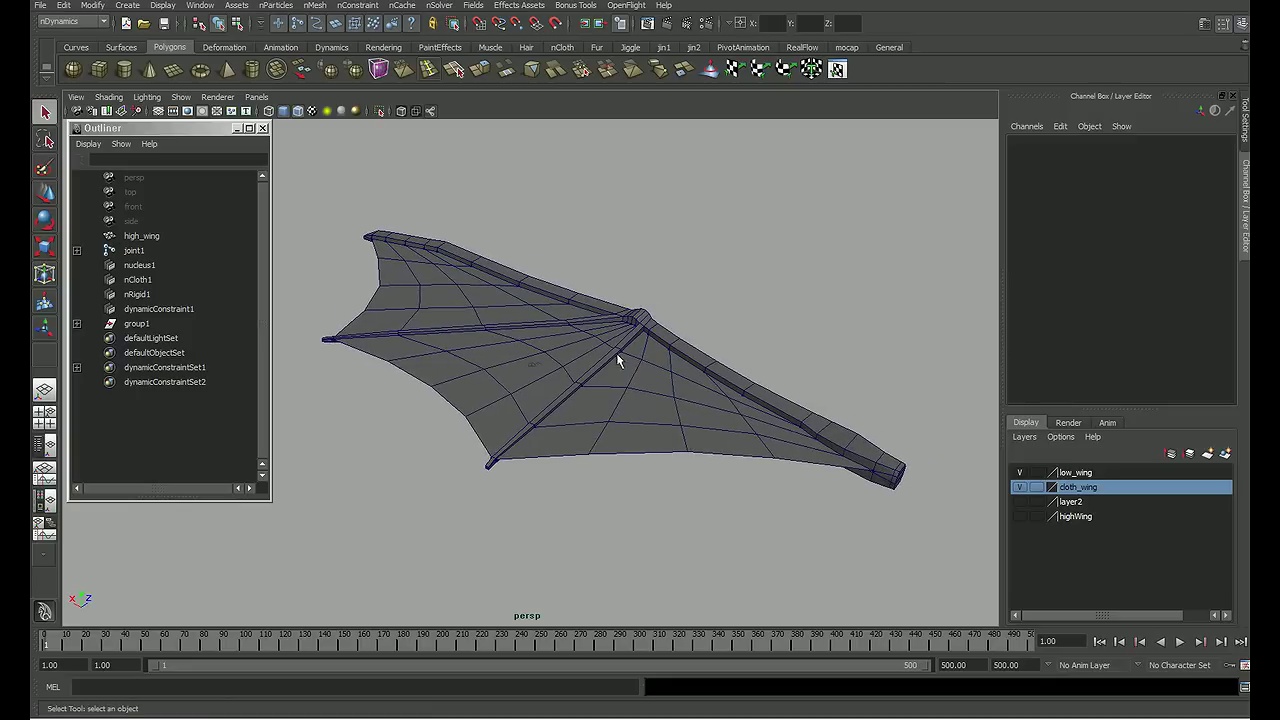
pyautogui.click(1019, 517)
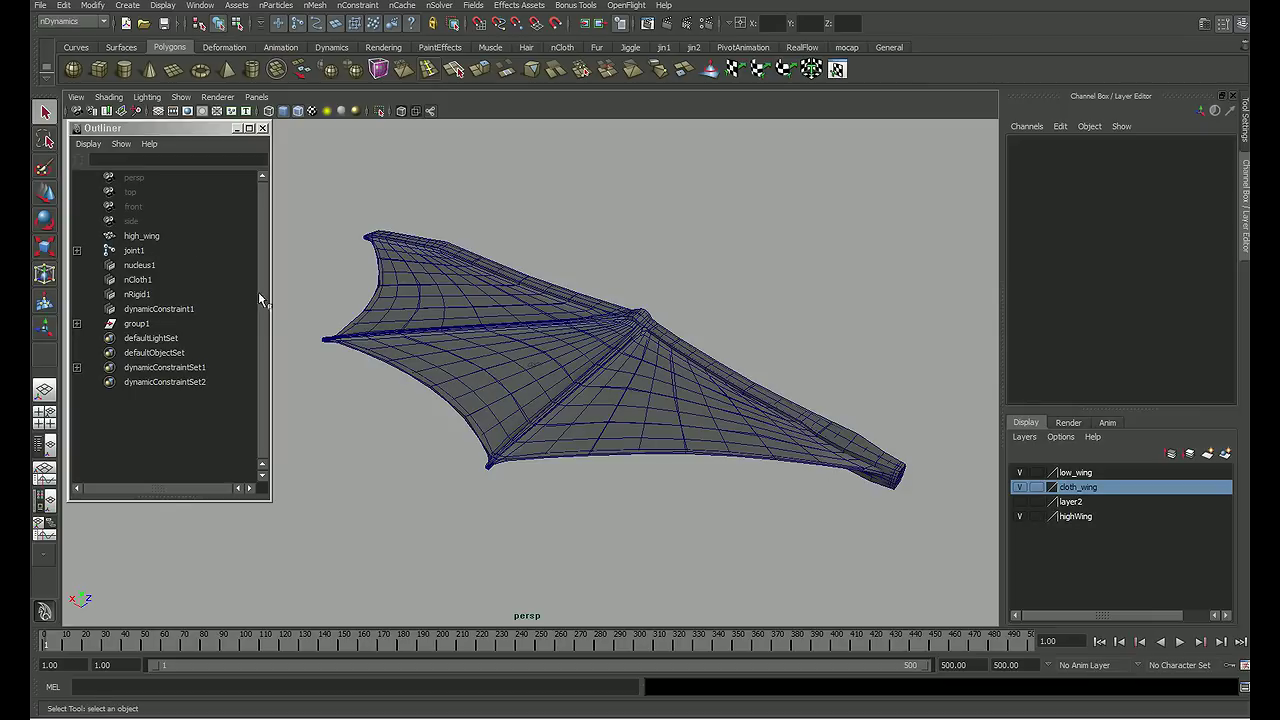
pyautogui.click(1019, 472)
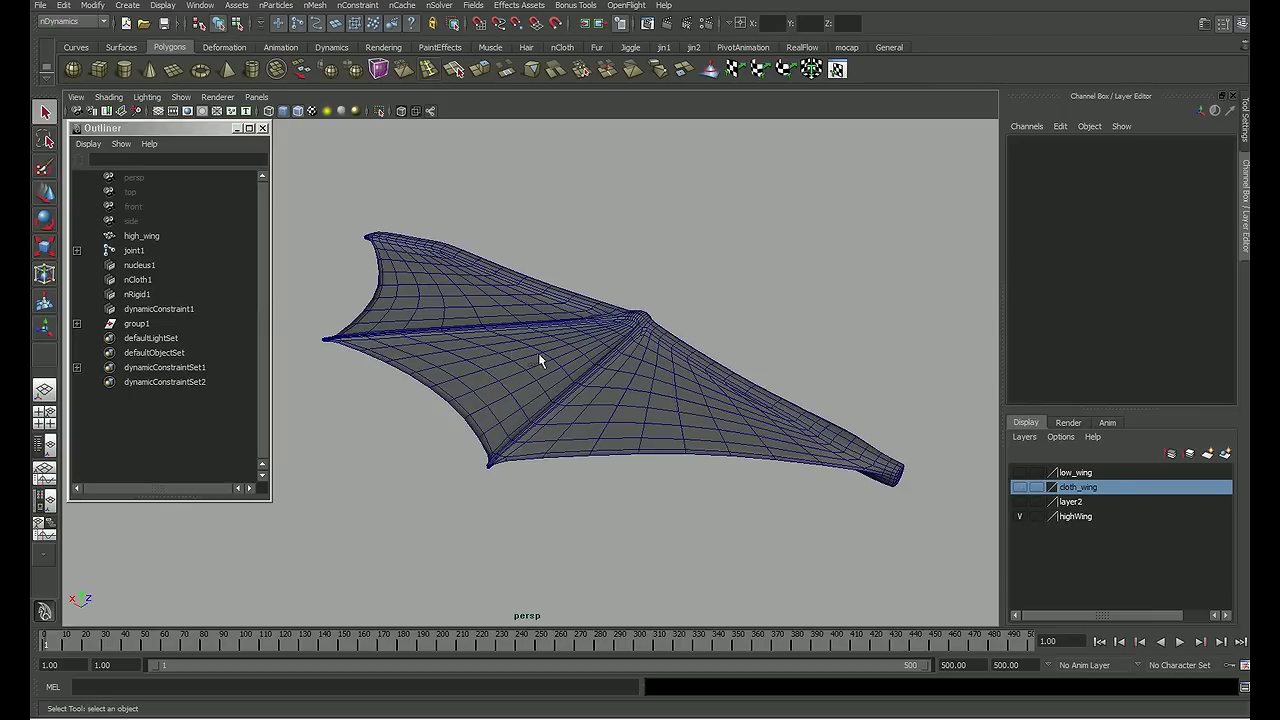
# Step: Turn off Wireframe on Shaded and select the high_wing mesh
pyautogui.click(145, 236)
pyautogui.click(650, 345)
pyautogui.click(299, 111)
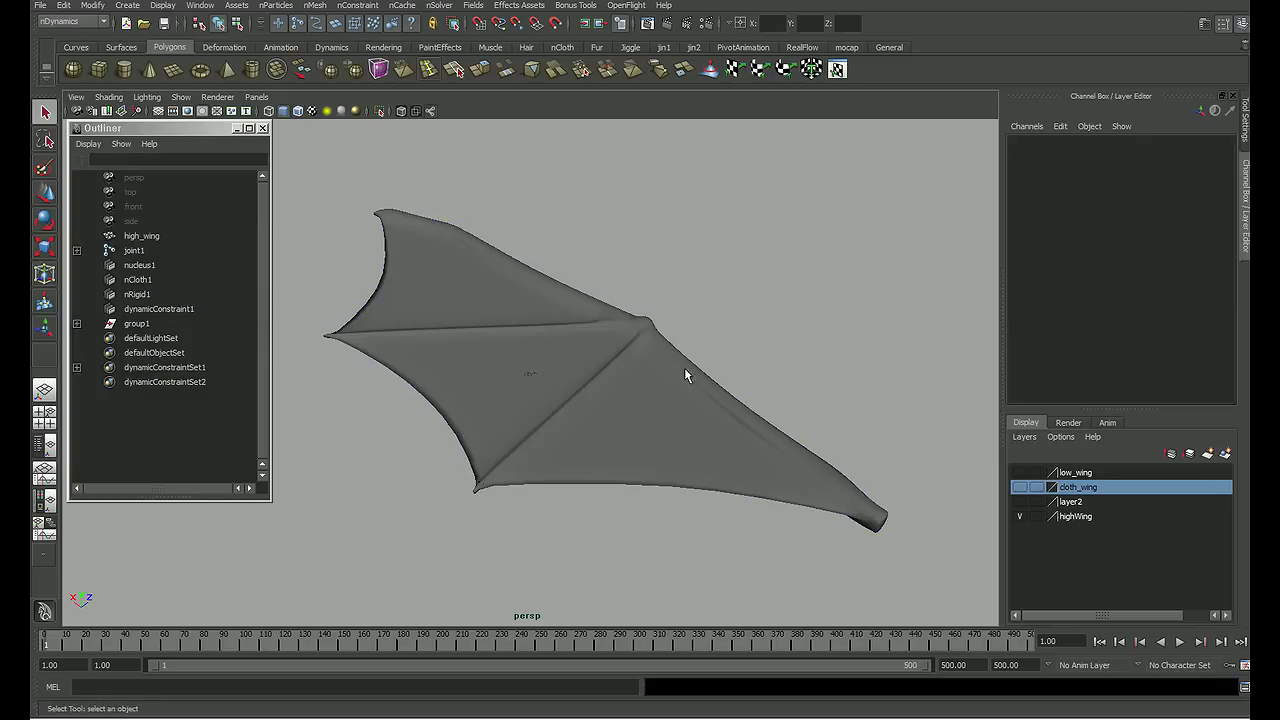
pyautogui.moveTo(646, 392)
pyautogui.keyDown('alt'); pyautogui.mouseDown()
pyautogui.moveTo(771, 366)
pyautogui.moveTo(674, 364)
pyautogui.moveTo(771, 334)
pyautogui.moveTo(677, 337)
pyautogui.mouseUp(); pyautogui.keyUp('alt')
pyautogui.click(700, 366)
pyautogui.click(771, 334)
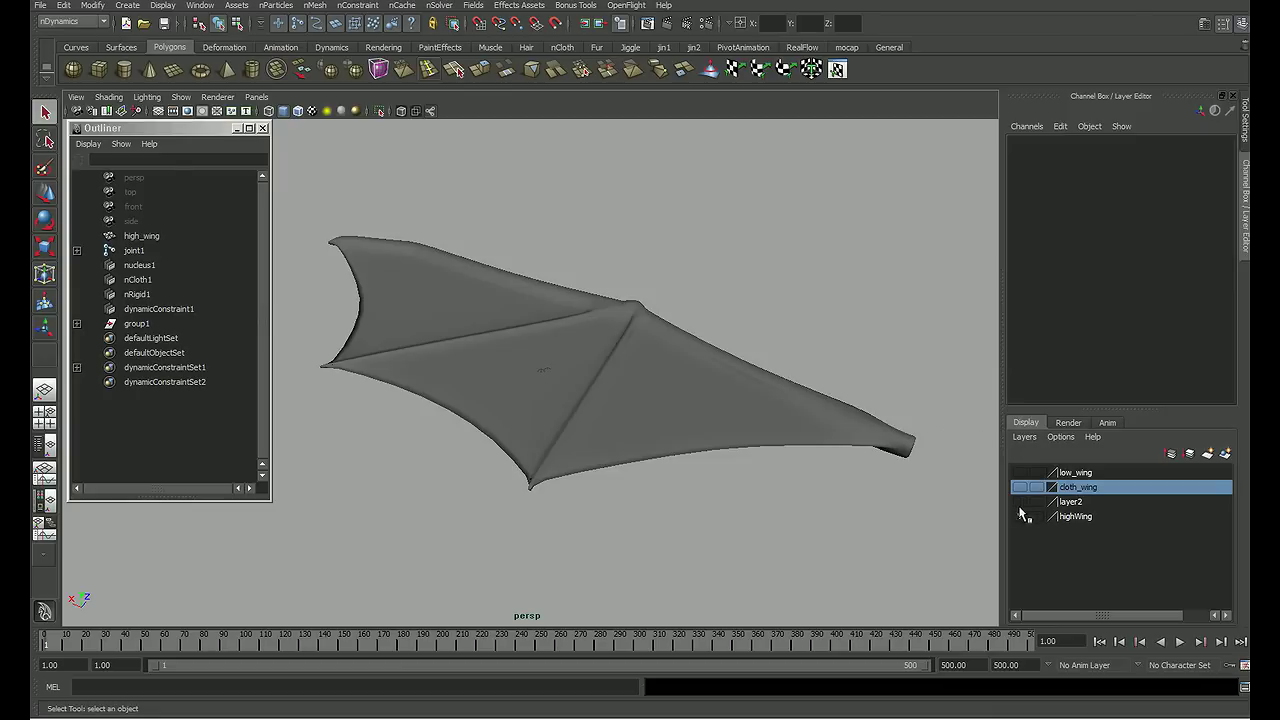
pyautogui.click(153, 238)
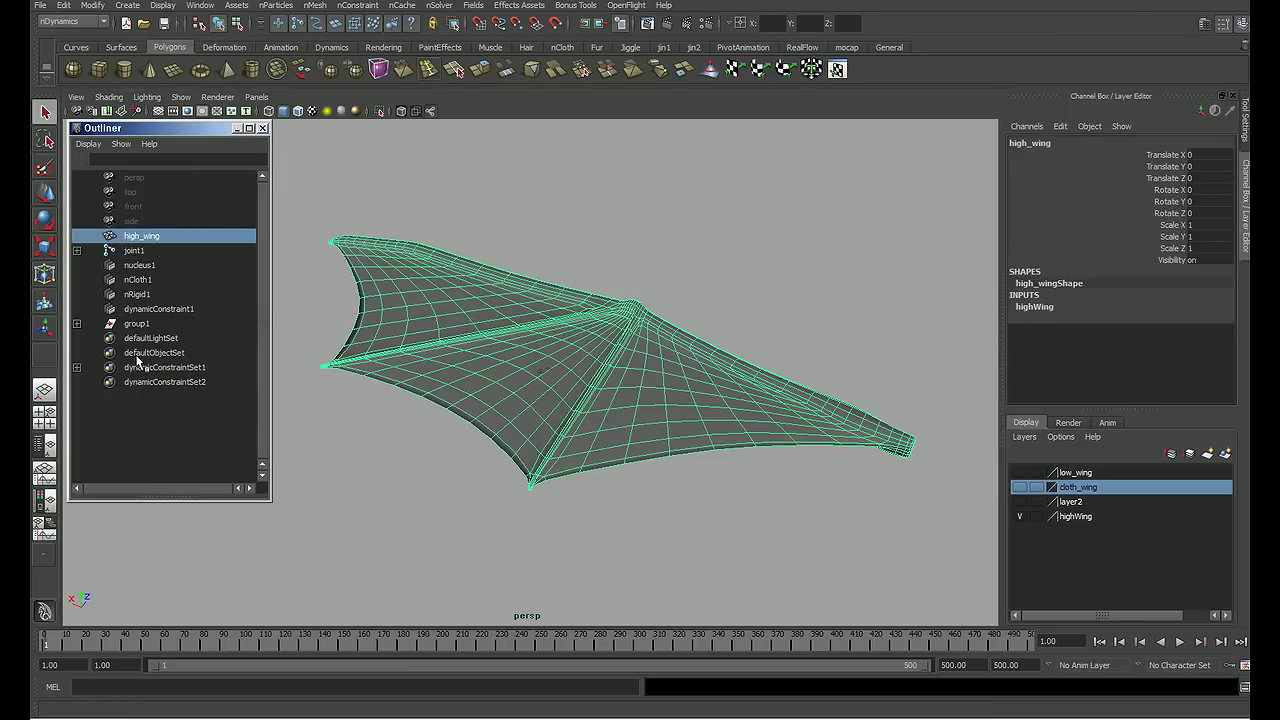
# Step: Add group1 to high_wing, switch to the Animation menu set, and create wrap1 via Create Deformers > Wrap
pyautogui.click(141, 326)
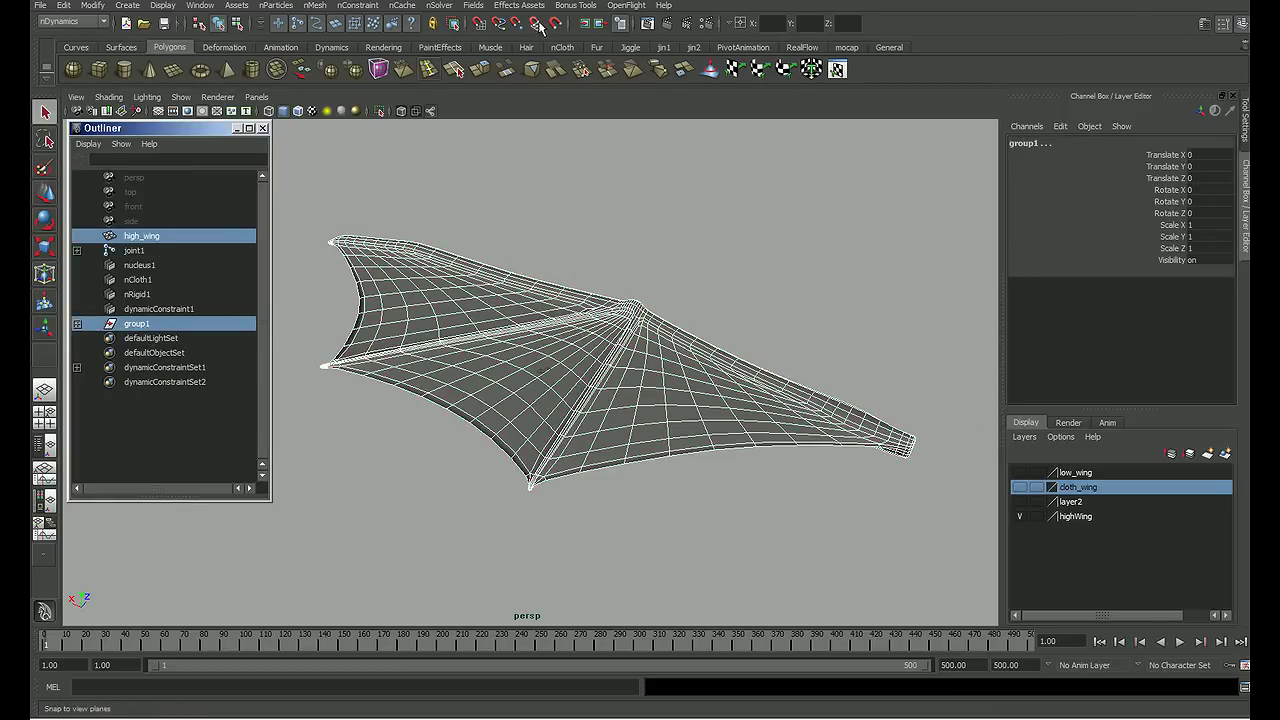
pyautogui.click(82, 24)
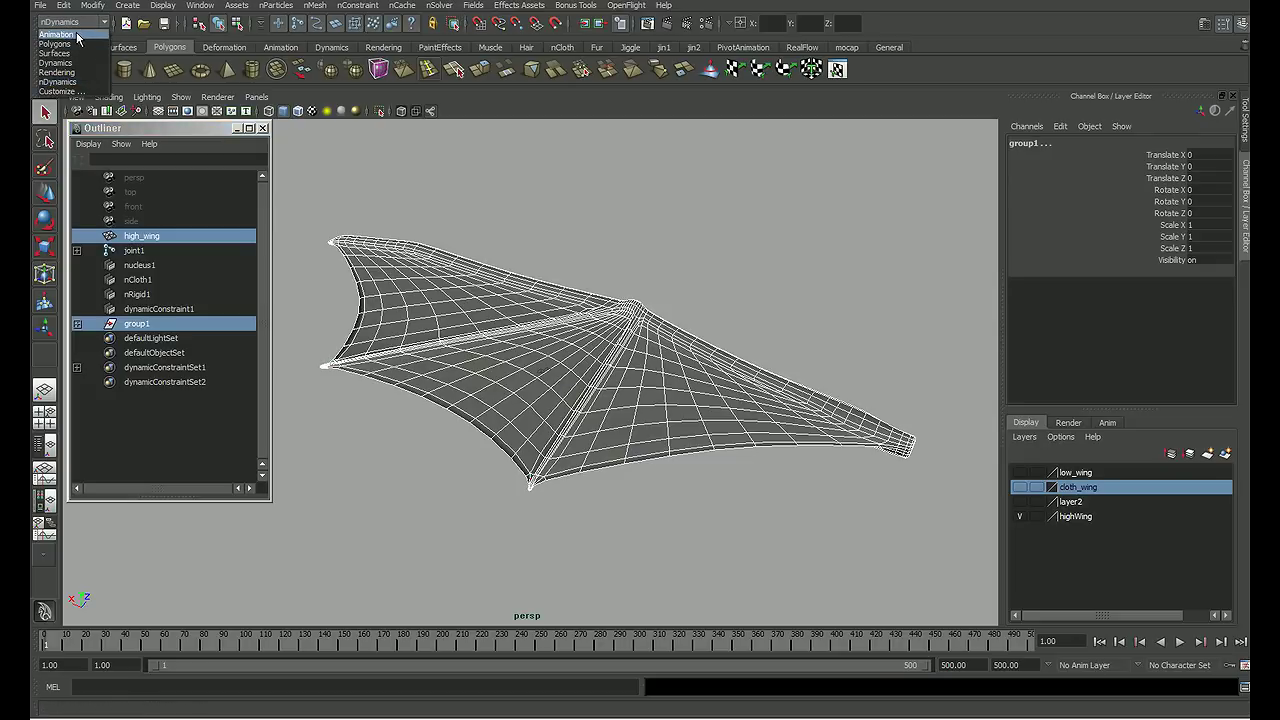
pyautogui.click(77, 35)
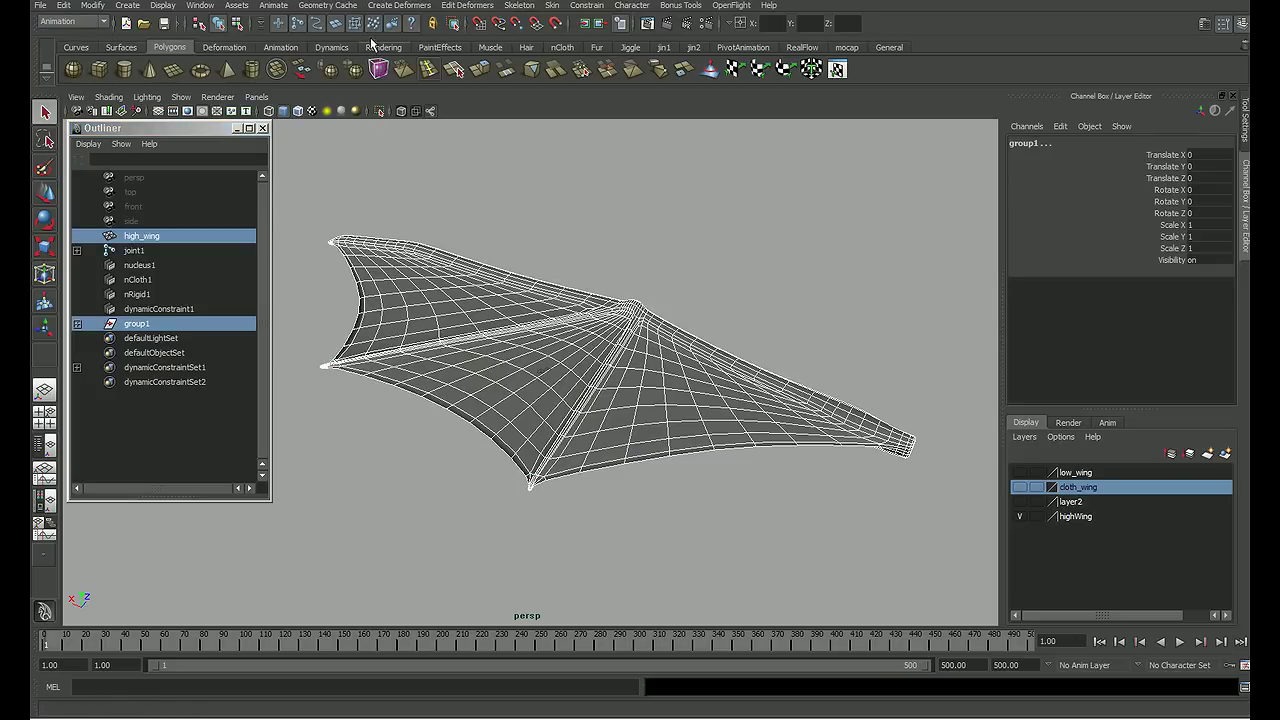
pyautogui.click(415, 8)
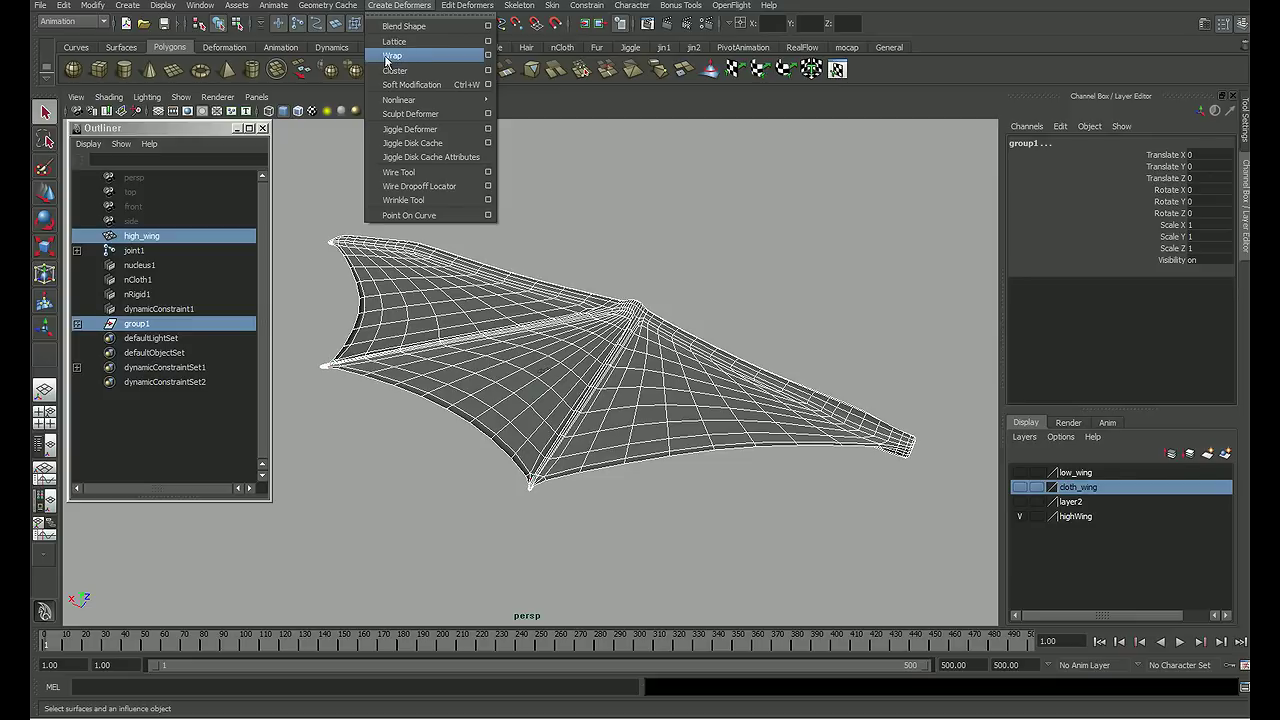
pyautogui.click(488, 55)
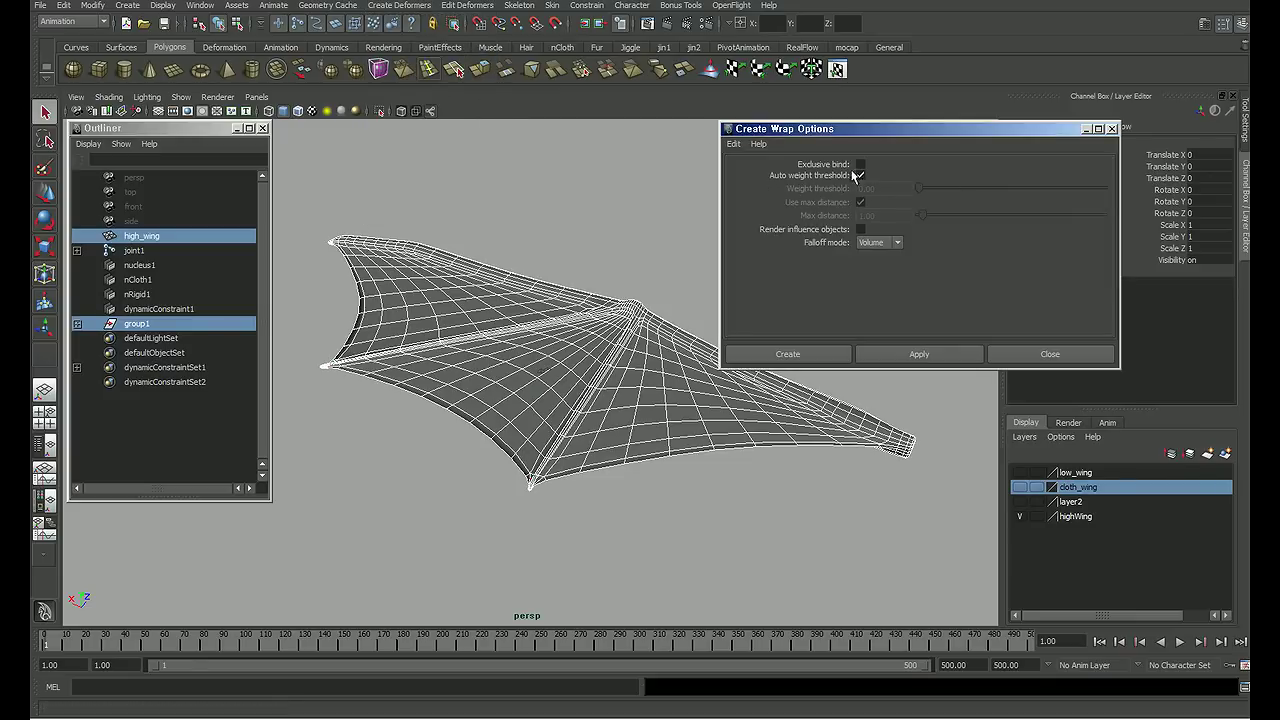
pyautogui.click(790, 354)
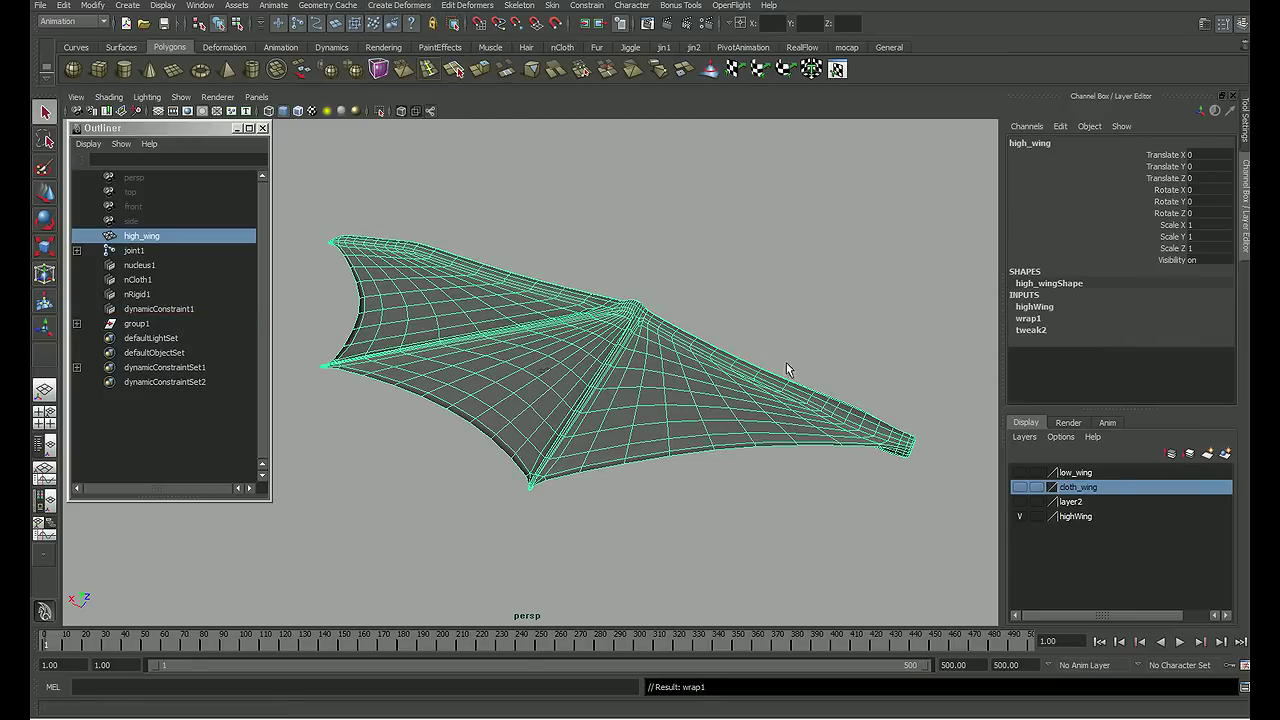
pyautogui.click(816, 322)
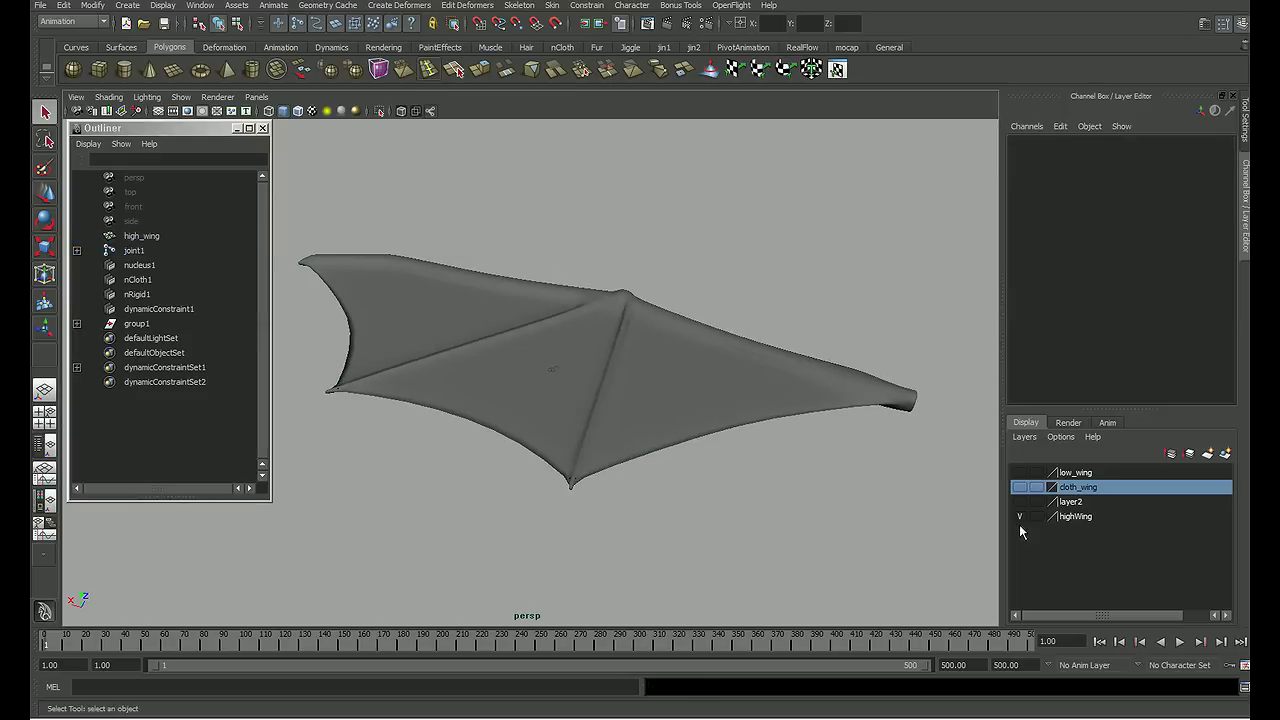
# Step: Play the wrapped wing simulation, stop it, and rewind to frame 1
pyautogui.click(1180, 642)
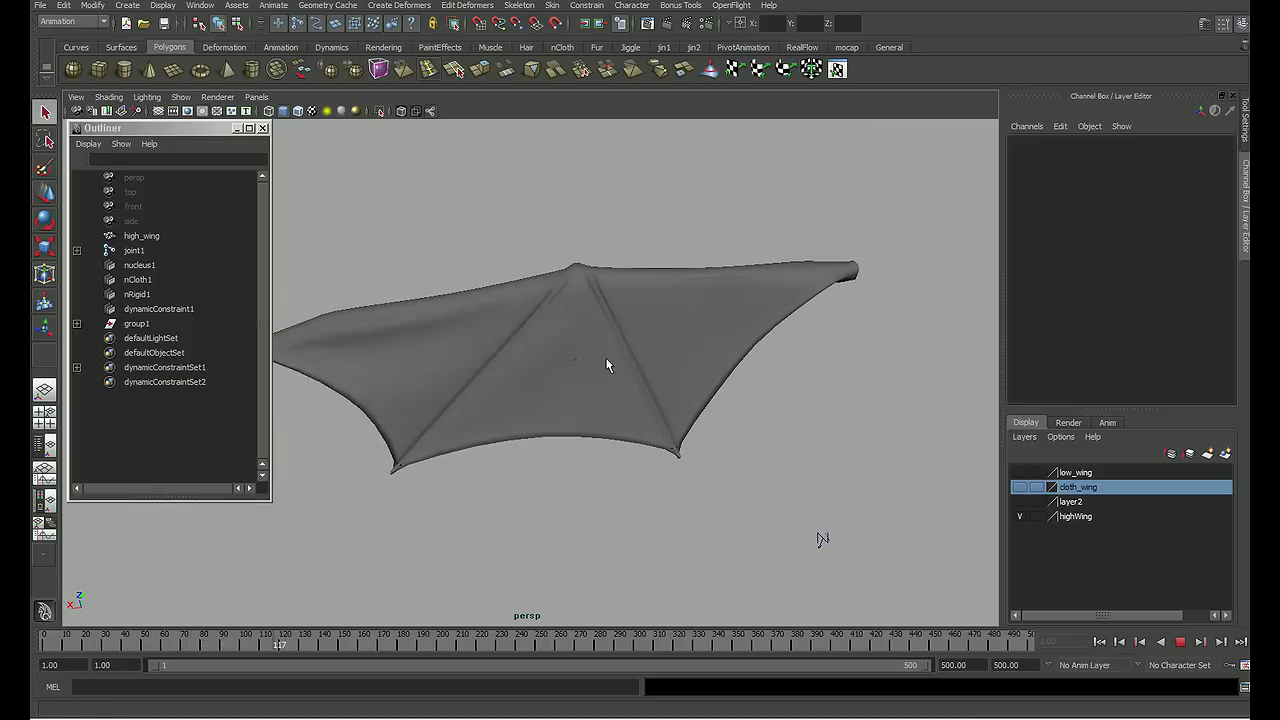
pyautogui.keyDown('alt'); pyautogui.moveTo(605, 357); pyautogui.dragTo(557, 358); pyautogui.keyUp('alt')
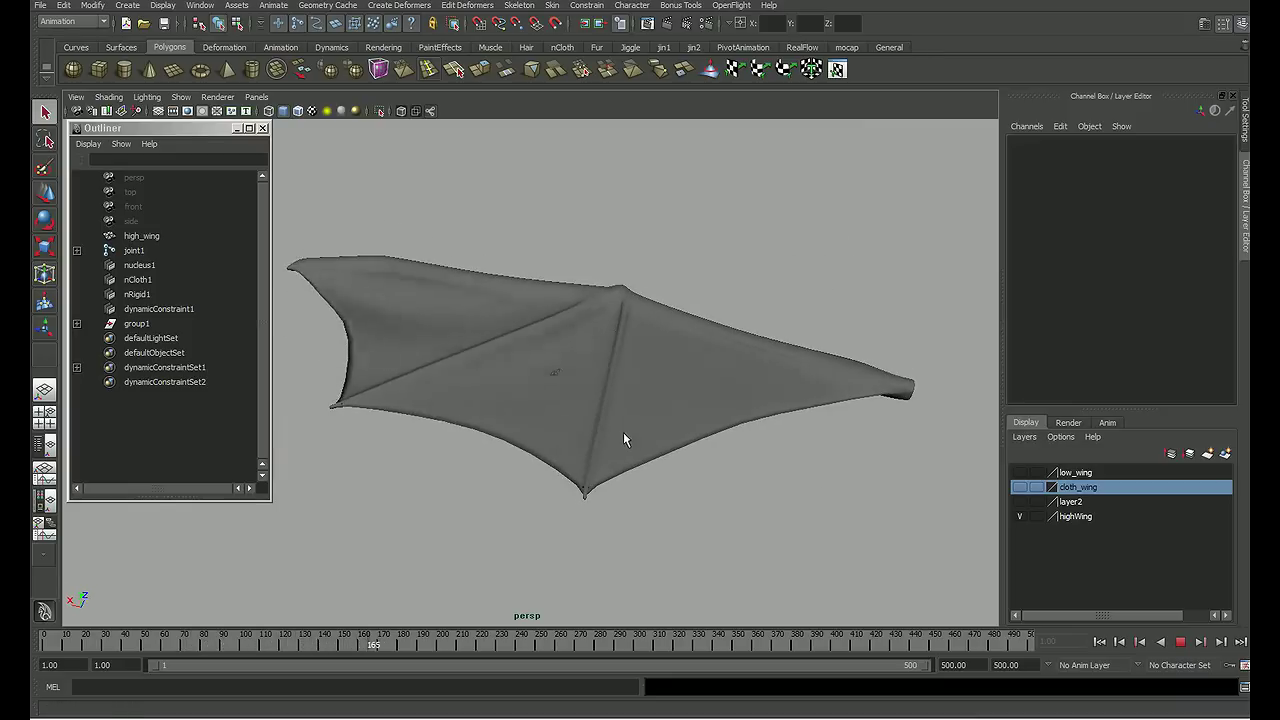
pyautogui.press('Escape')
pyautogui.click(1098, 642)
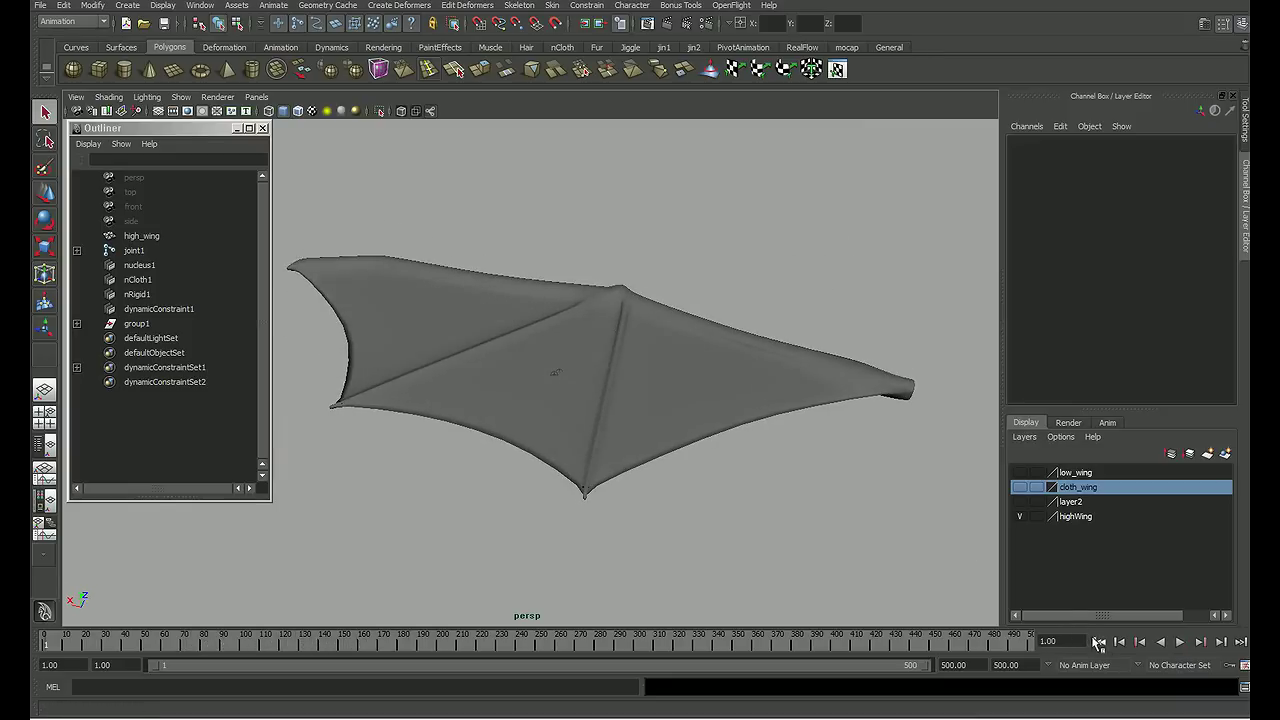
pyautogui.moveTo(740, 450)
pyautogui.keyDown('alt'); pyautogui.mouseDown()
pyautogui.moveTo(714, 440)
pyautogui.moveTo(789, 454)
pyautogui.moveTo(714, 477)
pyautogui.moveTo(784, 450)
pyautogui.moveTo(766, 451)
pyautogui.mouseUp(); pyautogui.keyUp('alt')
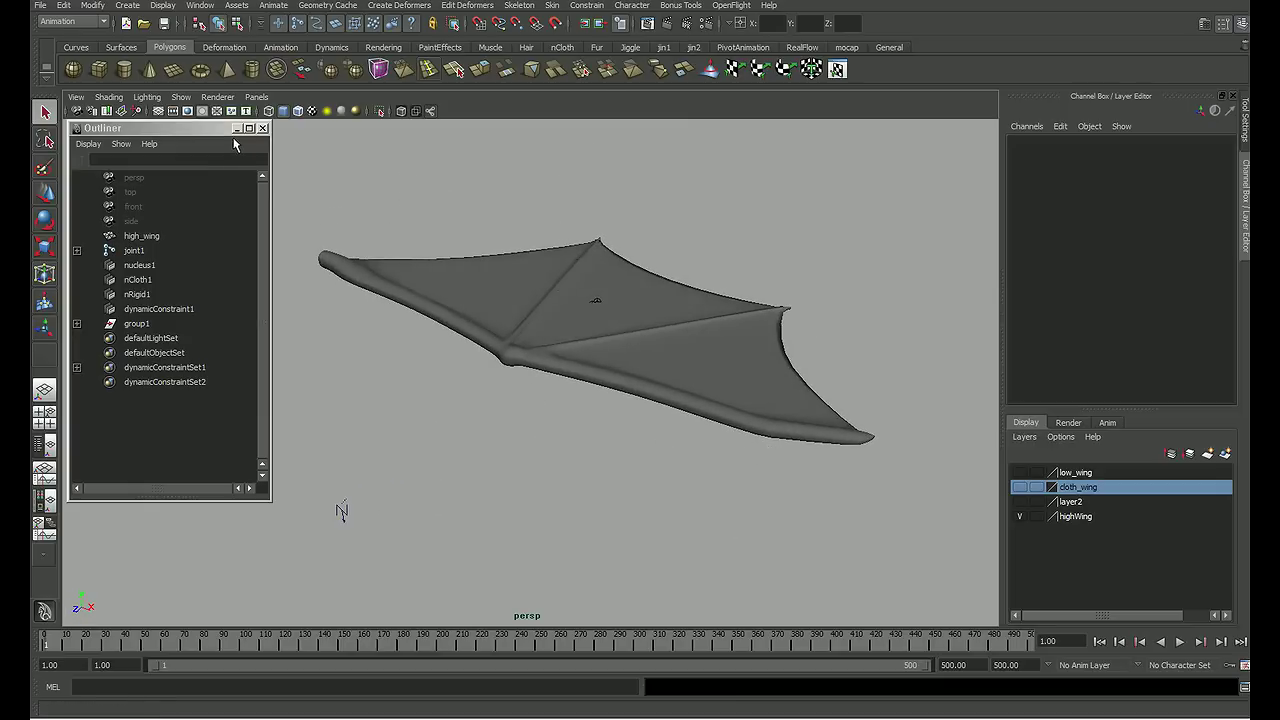
# Step: Minimize the Outliner and turn on joint display with Show > Joints
pyautogui.click(237, 128)
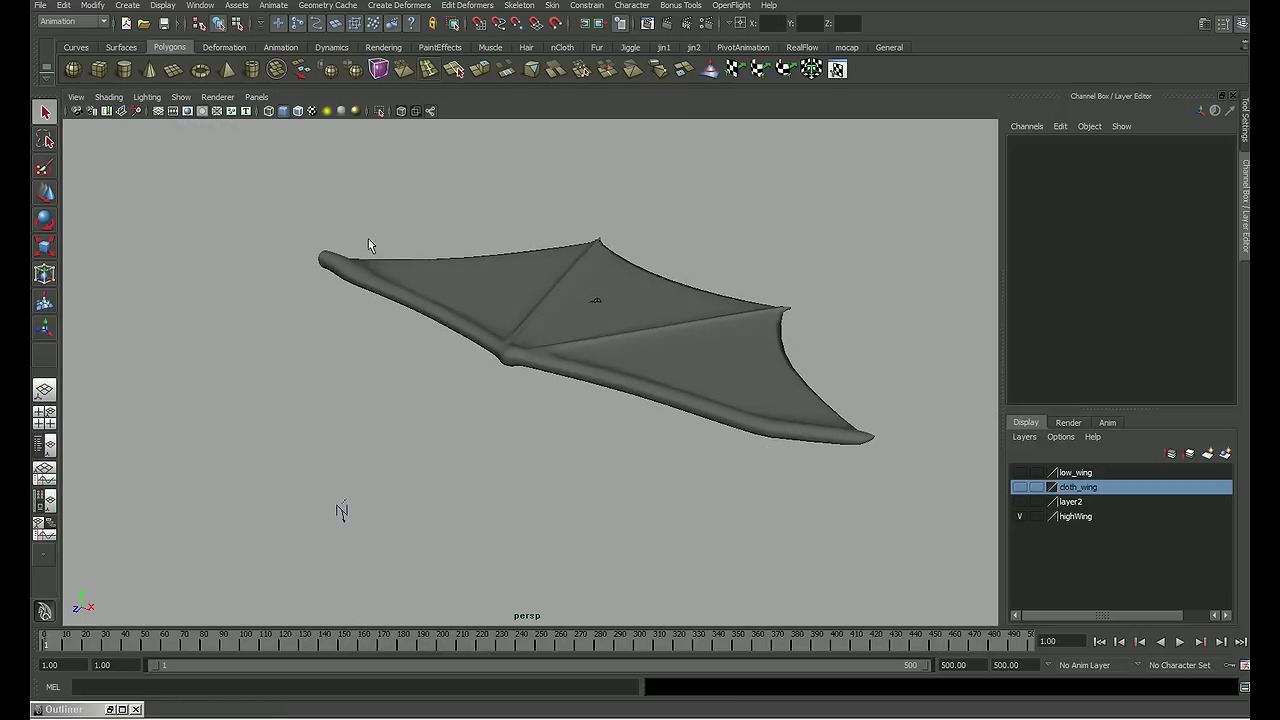
pyautogui.keyDown('alt'); pyautogui.moveTo(371, 246); pyautogui.dragTo(399, 283); pyautogui.keyUp('alt')
pyautogui.click(181, 97)
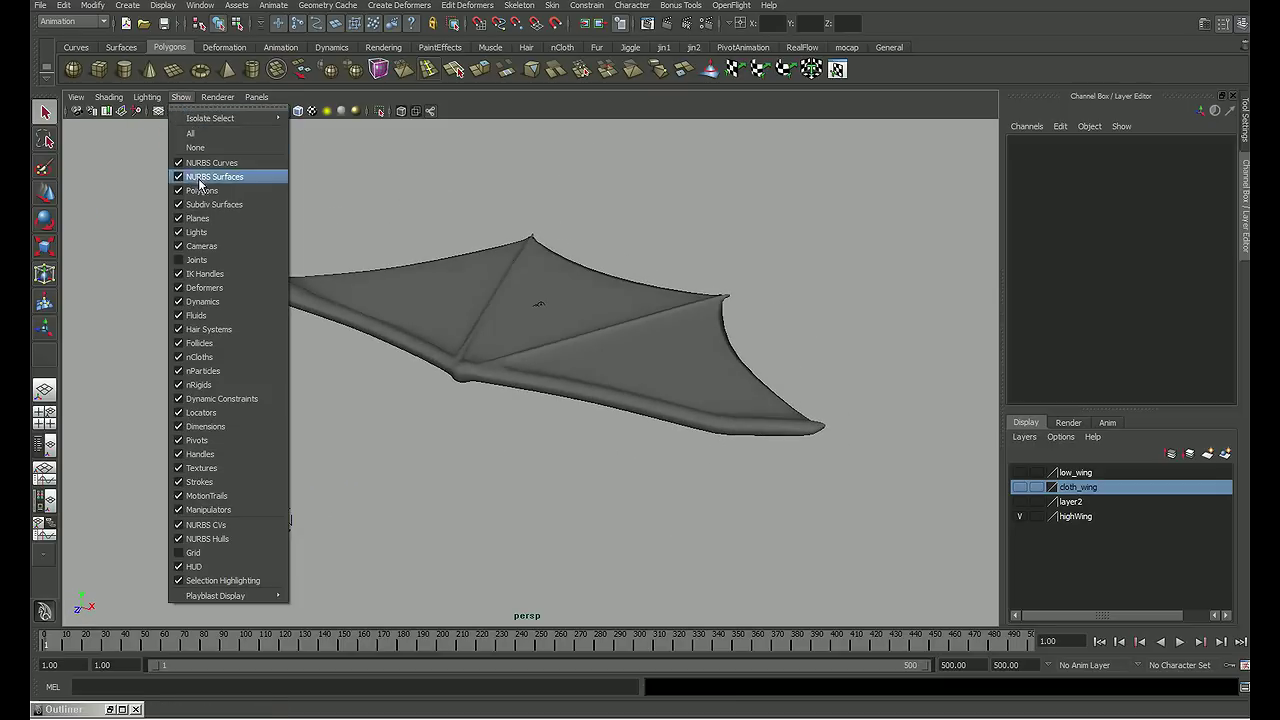
pyautogui.click(205, 261)
pyautogui.moveTo(542, 306)
pyautogui.keyDown('alt'); pyautogui.mouseDown()
pyautogui.moveTo(706, 329)
pyautogui.moveTo(700, 363)
pyautogui.moveTo(719, 370)
pyautogui.mouseUp(); pyautogui.keyUp('alt')
pyautogui.keyDown('alt'); pyautogui.moveTo(705, 372); pyautogui.dragTo(640, 387); pyautogui.keyUp('alt')
pyautogui.keyDown('alt'); pyautogui.moveTo(390, 418); pyautogui.dragTo(396, 404); pyautogui.keyUp('alt')
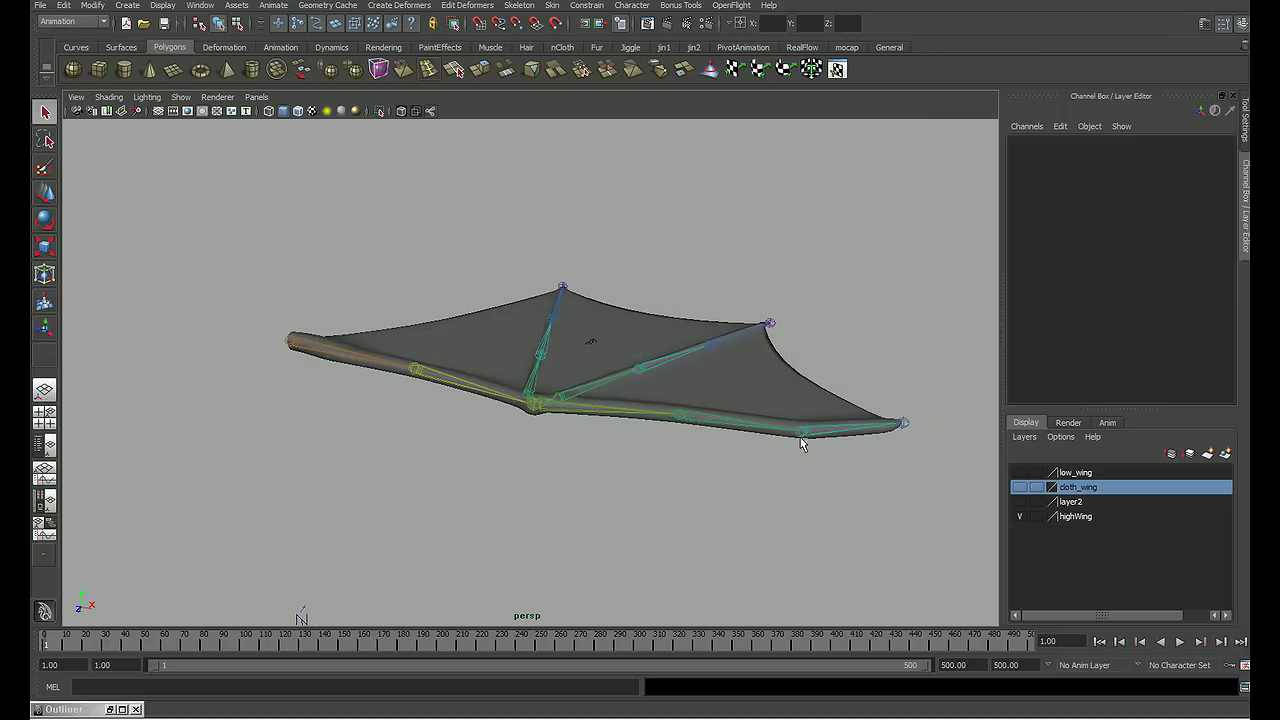
# Step: Pick joint5, joint4, joint3 and joint2 along the lower wing, then clear the selection
pyautogui.click(843, 434)
pyautogui.keyDown('alt'); pyautogui.moveTo(803, 466); pyautogui.dragTo(736, 481); pyautogui.keyUp('alt')
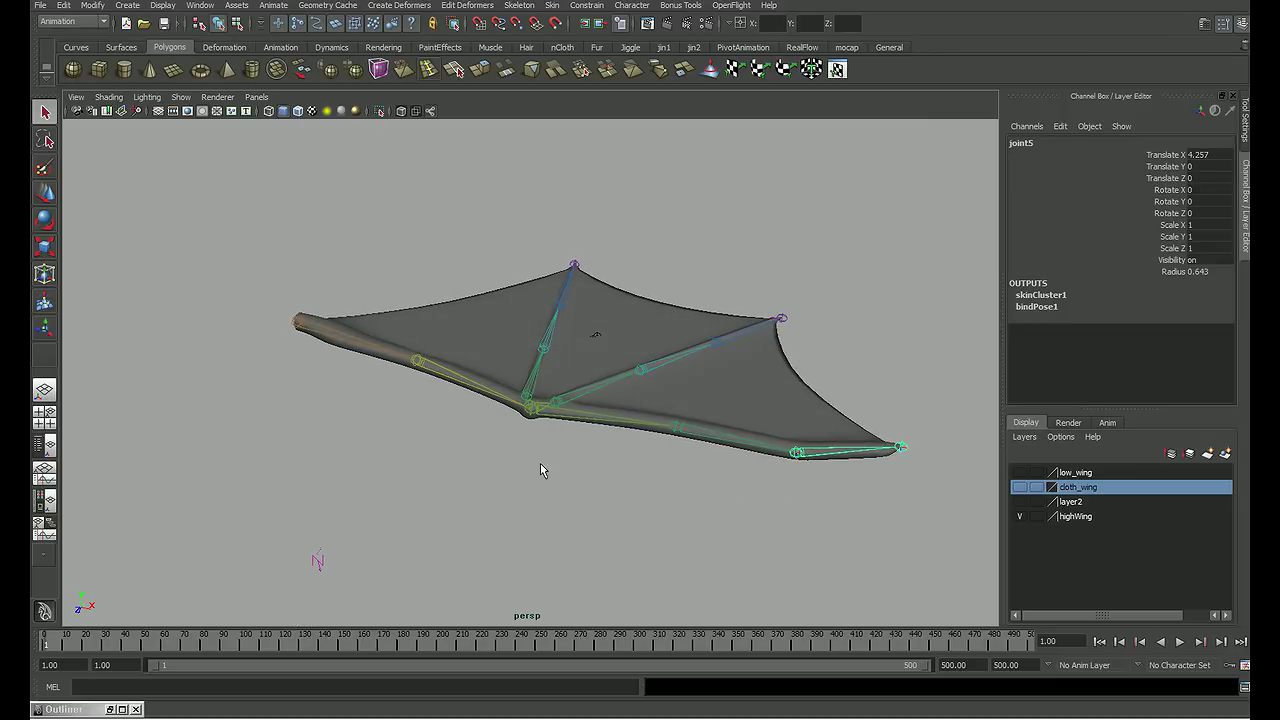
pyautogui.keyDown('shift'); pyautogui.click(741, 448); pyautogui.keyUp('shift')
pyautogui.keyDown('shift'); pyautogui.click(531, 410); pyautogui.keyUp('shift')
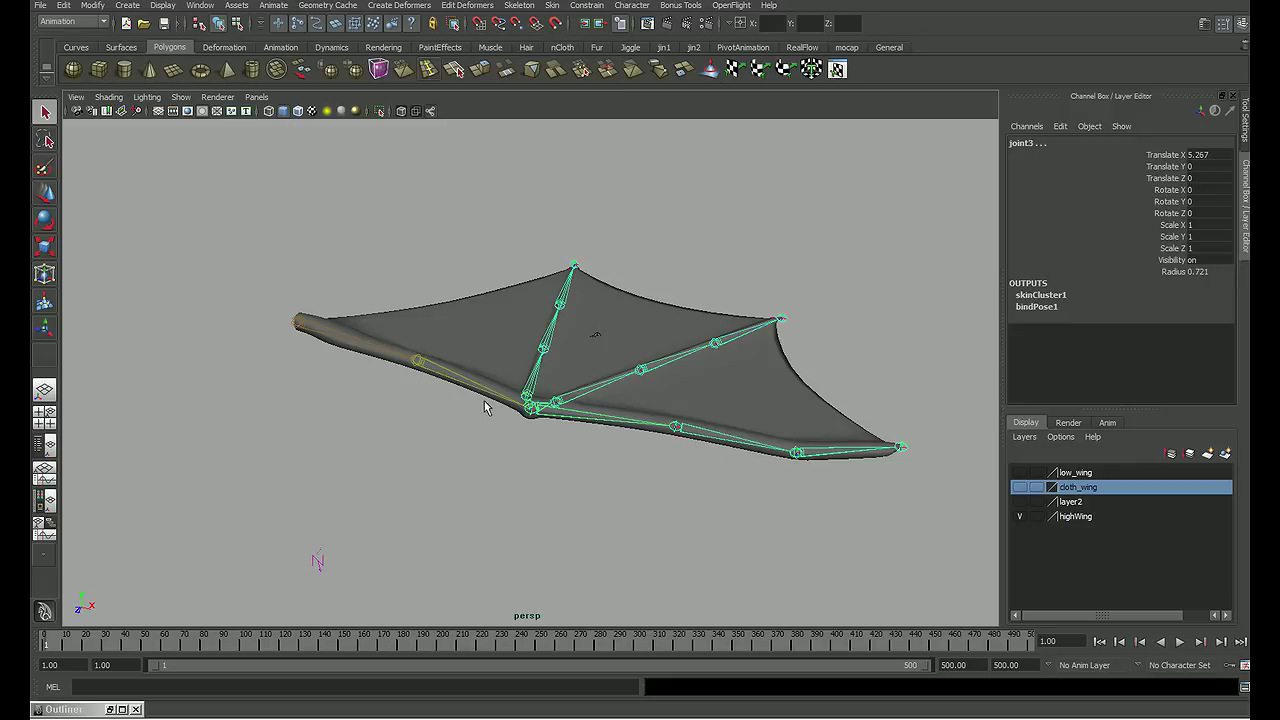
pyautogui.keyDown('shift'); pyautogui.click(482, 395); pyautogui.keyUp('shift')
pyautogui.click(667, 465)
# Step: Select every wing joint from joint13 down to root joint1 and pick their Rotate X, Y, Z channels
pyautogui.click(667, 373)
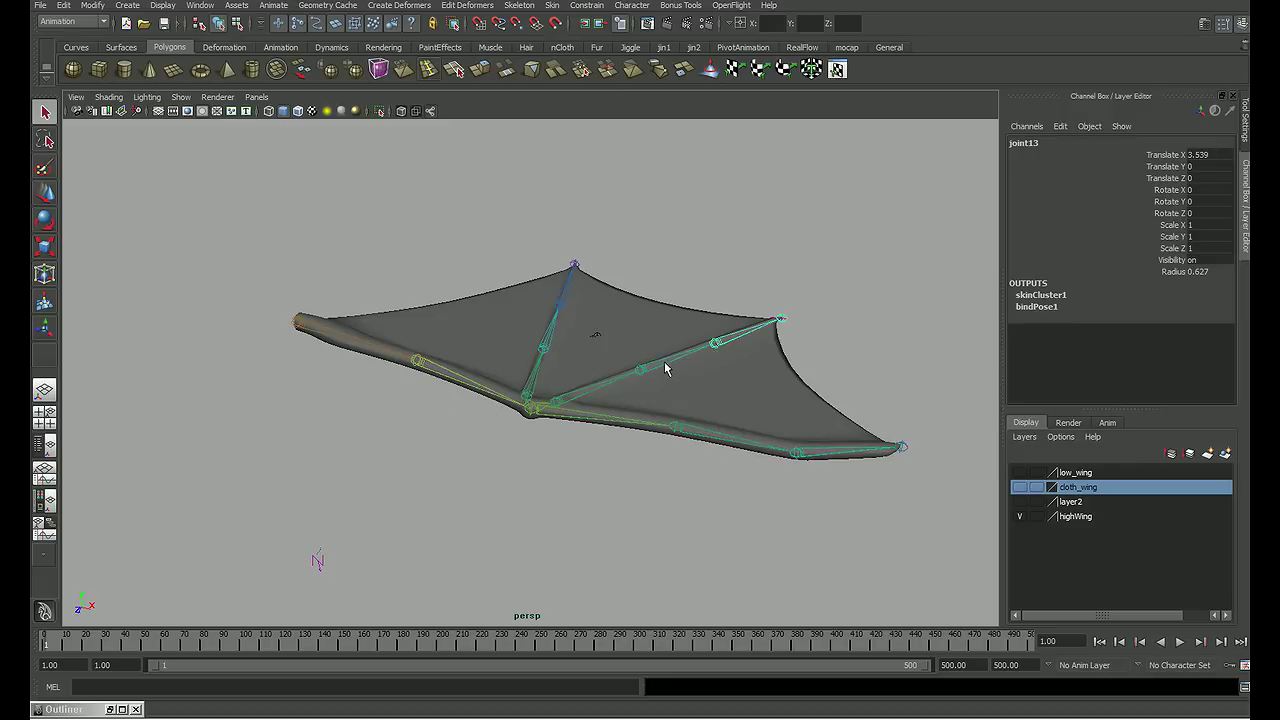
pyautogui.keyDown('shift'); pyautogui.click(573, 402); pyautogui.keyUp('shift')
pyautogui.keyDown('shift'); pyautogui.click(589, 395); pyautogui.keyUp('shift')
pyautogui.keyDown('shift'); pyautogui.click(567, 292); pyautogui.keyUp('shift')
pyautogui.keyDown('shift'); pyautogui.click(550, 330); pyautogui.keyUp('shift')
pyautogui.keyDown('shift'); pyautogui.click(535, 375); pyautogui.keyUp('shift')
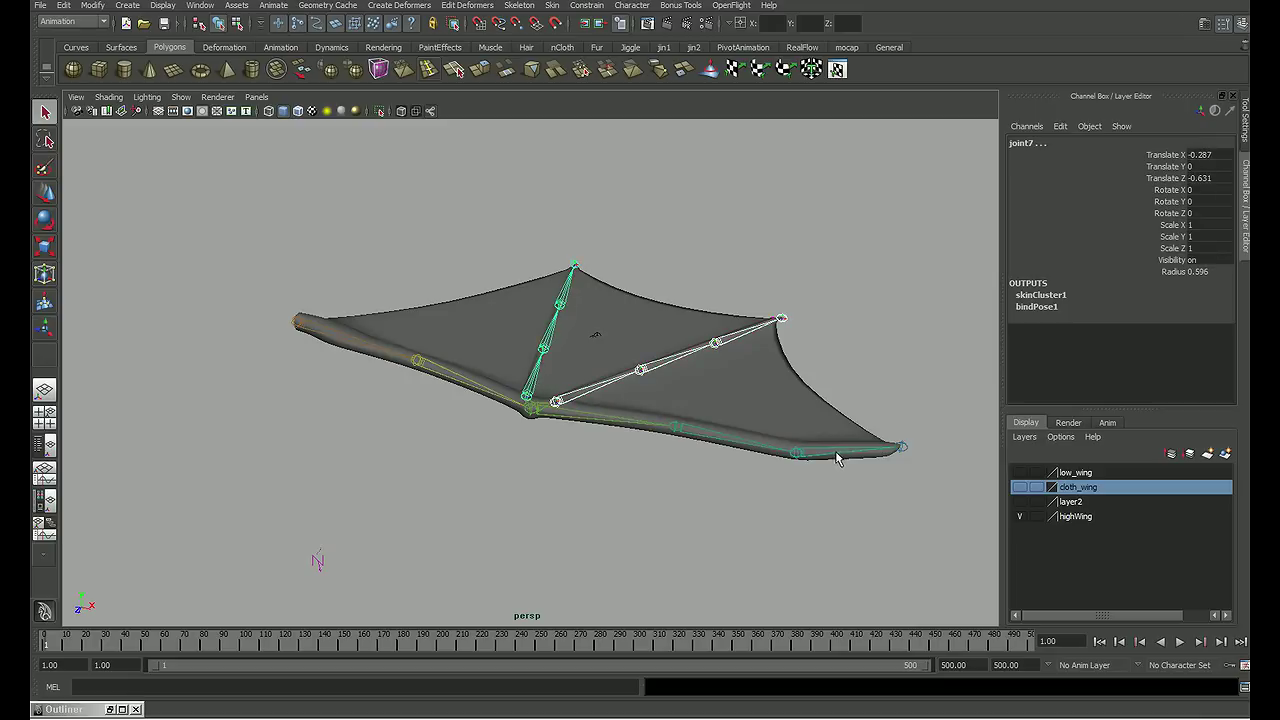
pyautogui.click(838, 458)
pyautogui.keyDown('shift'); pyautogui.click(683, 454); pyautogui.keyUp('shift')
pyautogui.keyDown('shift'); pyautogui.click(528, 410); pyautogui.keyUp('shift')
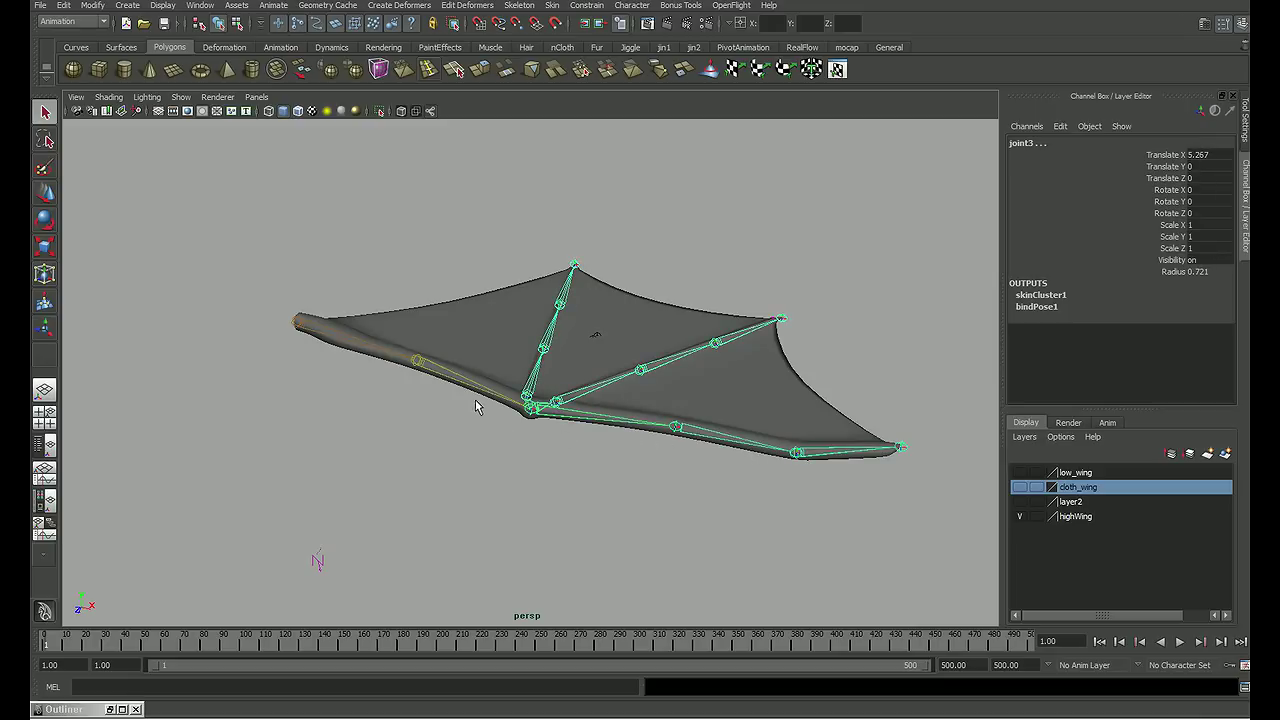
pyautogui.click(378, 355)
pyautogui.moveTo(366, 391)
pyautogui.keyDown('alt'); pyautogui.mouseDown()
pyautogui.moveTo(729, 334)
pyautogui.moveTo(623, 286)
pyautogui.mouseUp(); pyautogui.keyUp('alt')
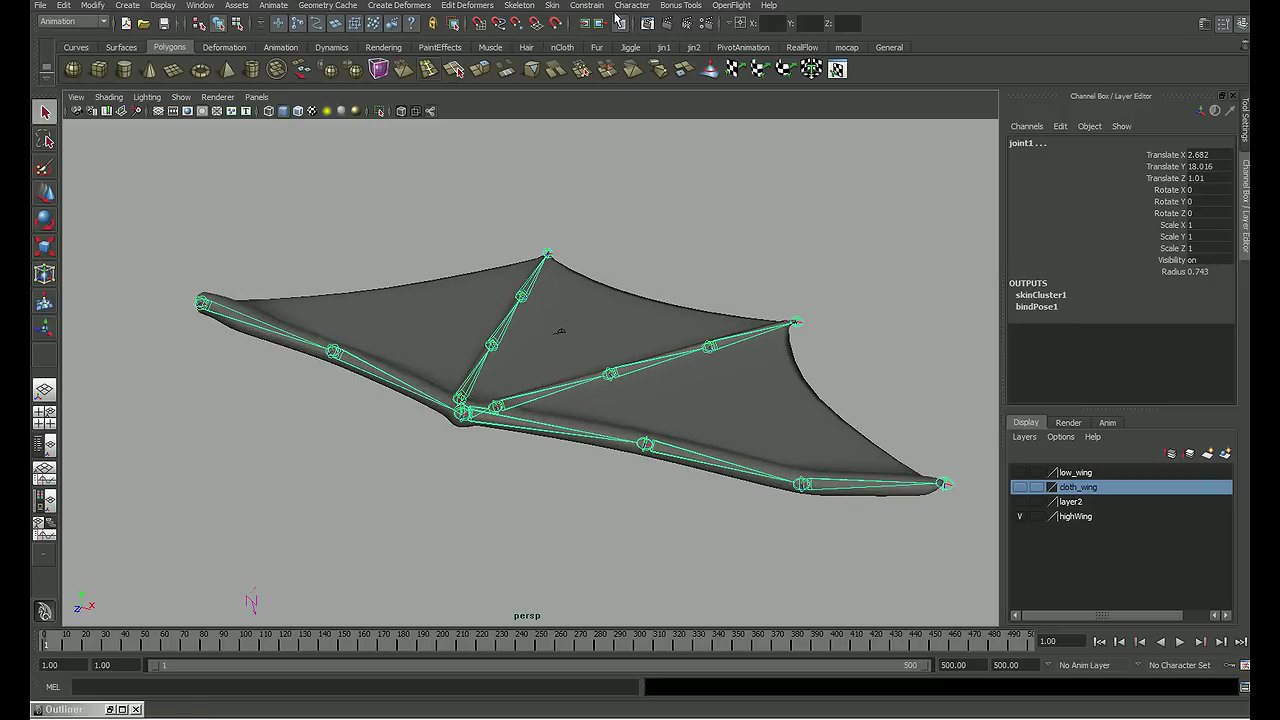
pyautogui.moveTo(1172, 190); pyautogui.dragTo(1168, 228)
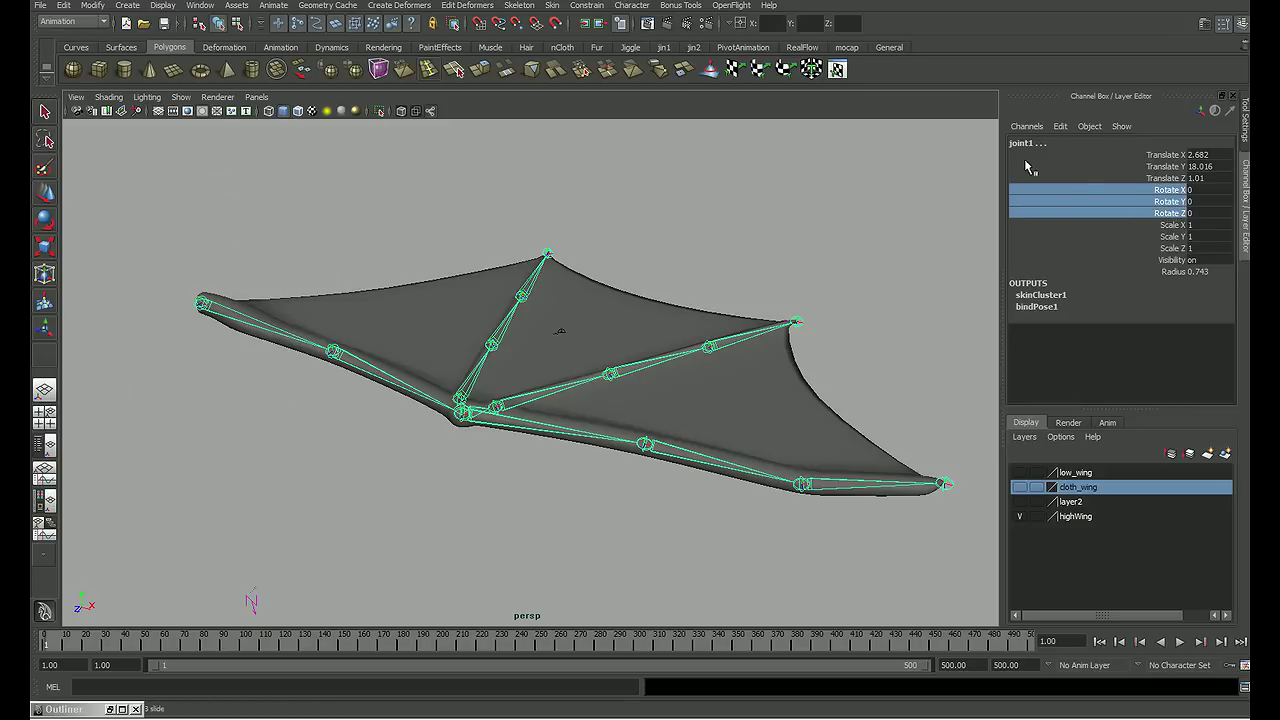
pyautogui.click(590, 5)
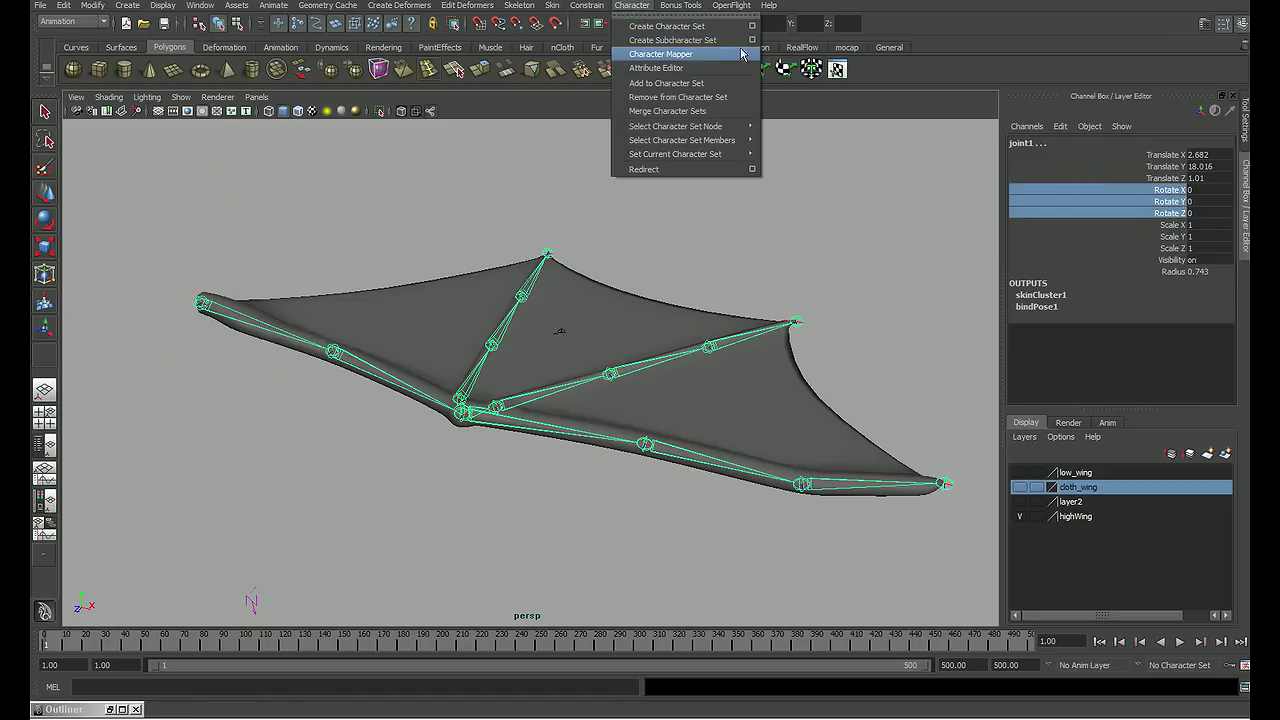
# Step: Create a character set named wing from the Channel Box rotate channels and select it in the Outliner
pyautogui.click(752, 26)
pyautogui.write('wing')
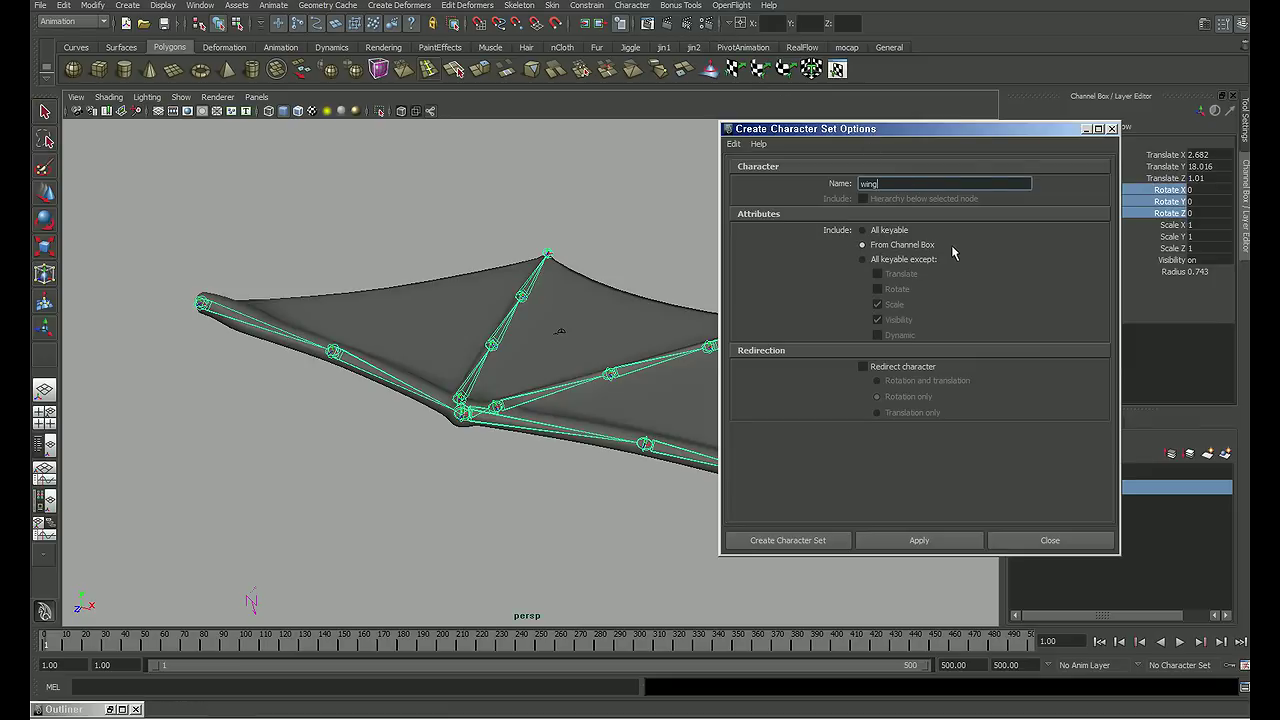
pyautogui.click(826, 542)
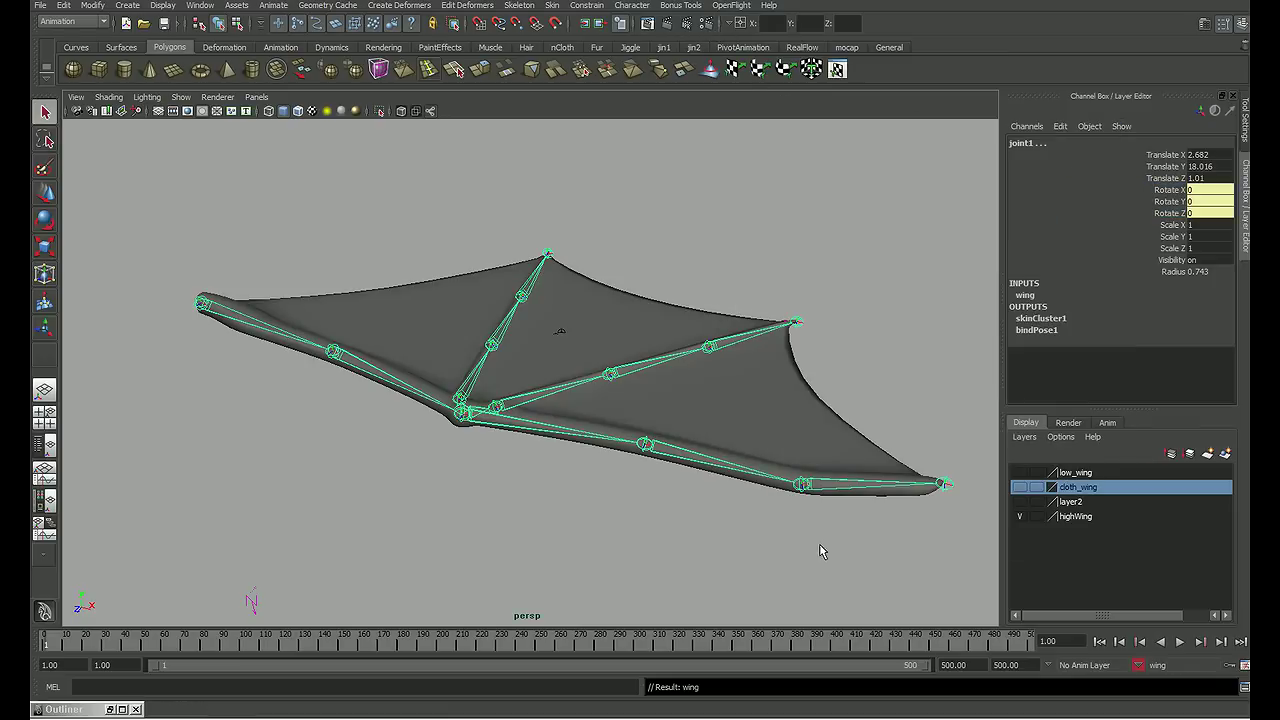
pyautogui.click(432, 552)
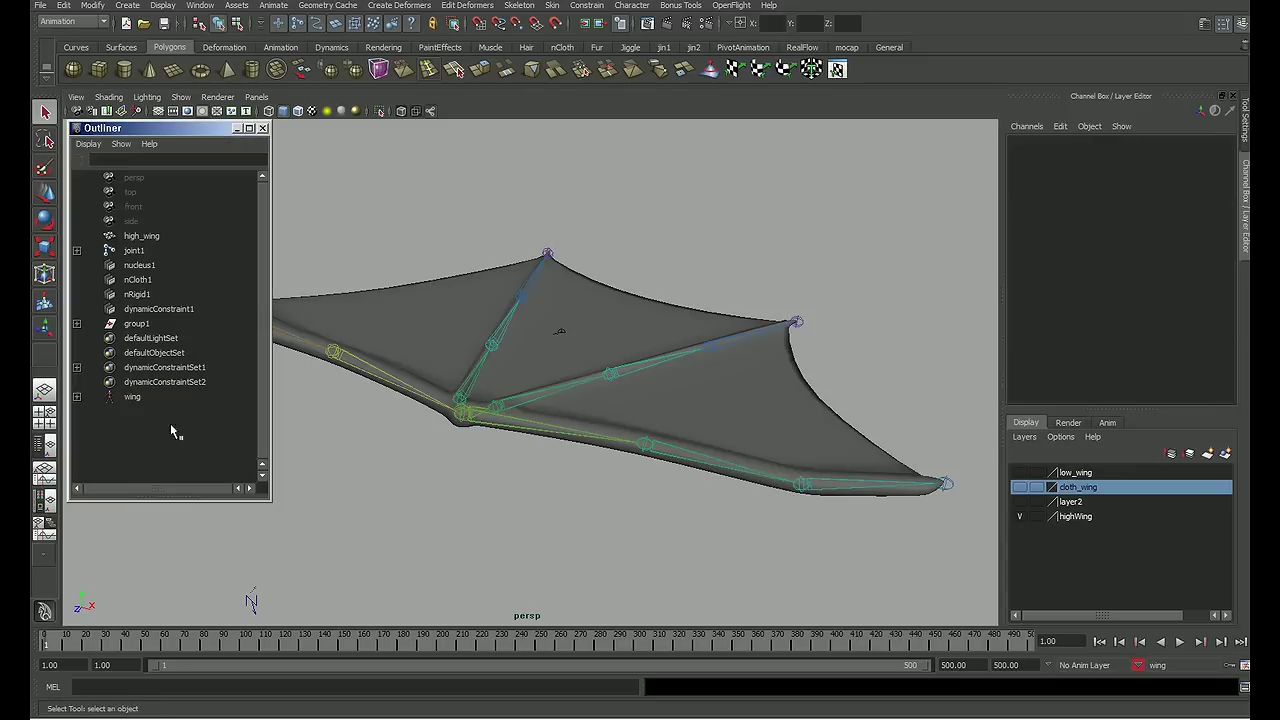
pyautogui.click(130, 398)
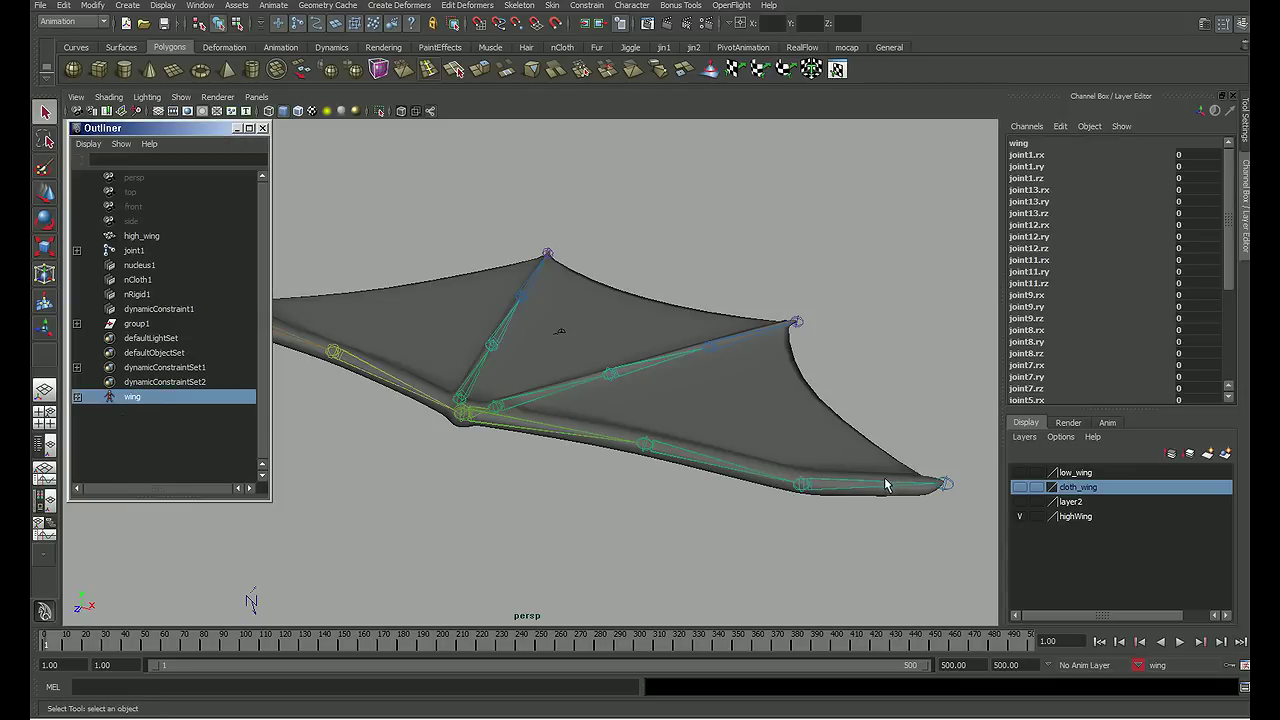
# Step: Key the wing's rotation channels, deselect, and minimize the Outliner
pyautogui.press('s')
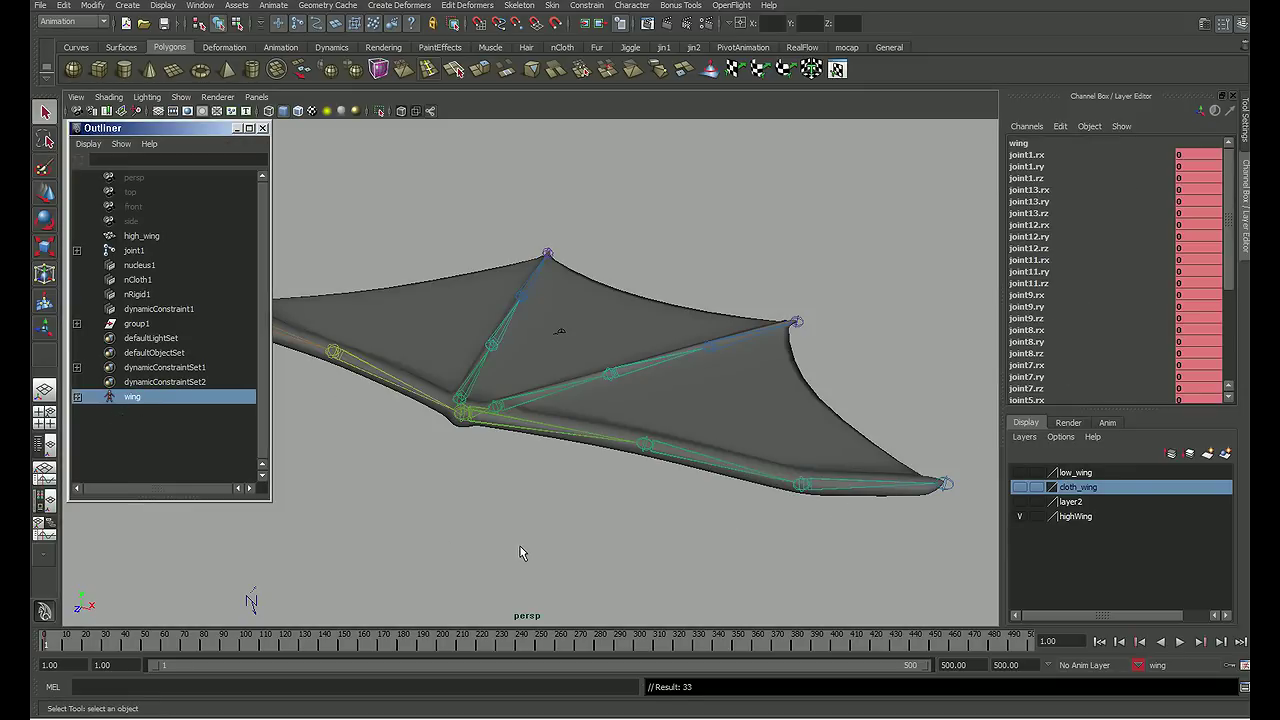
pyautogui.click(605, 533)
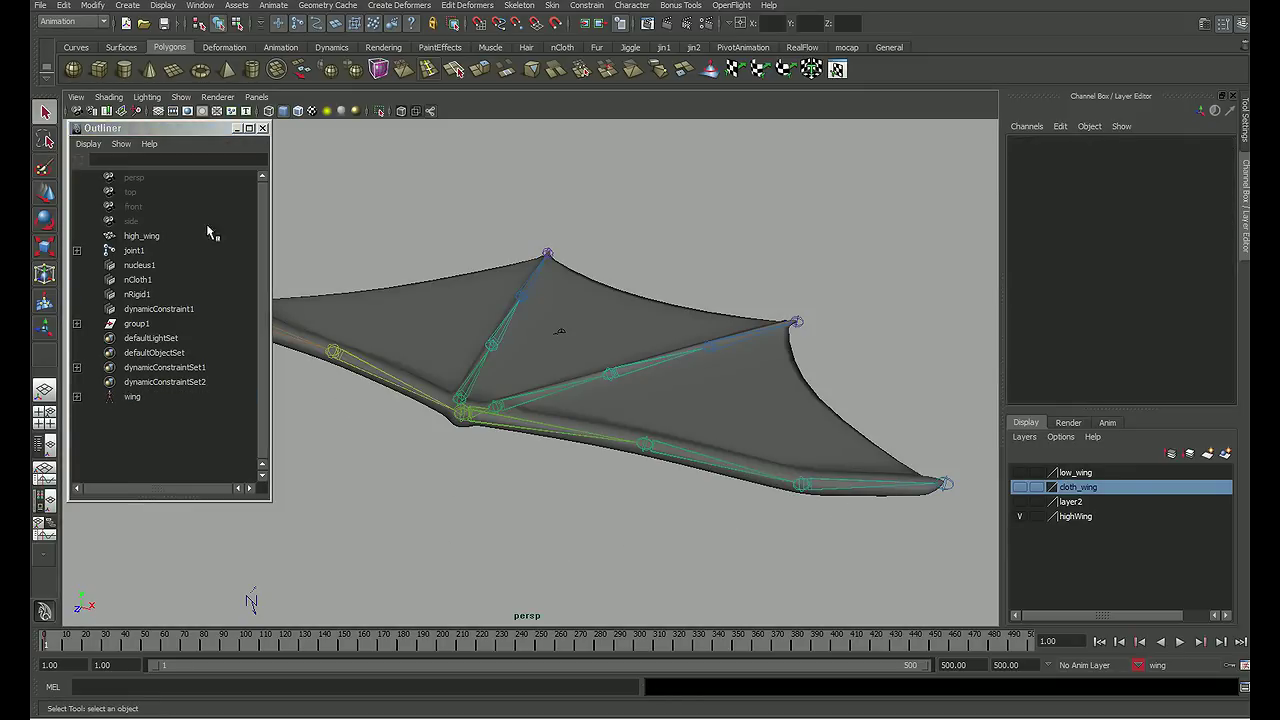
pyautogui.click(238, 128)
pyautogui.moveTo(666, 251)
pyautogui.keyDown('alt'); pyautogui.mouseDown()
pyautogui.moveTo(543, 294)
pyautogui.moveTo(603, 337)
pyautogui.moveTo(538, 371)
pyautogui.moveTo(551, 400)
pyautogui.moveTo(571, 397)
pyautogui.moveTo(436, 422)
pyautogui.mouseUp(); pyautogui.keyUp('alt')
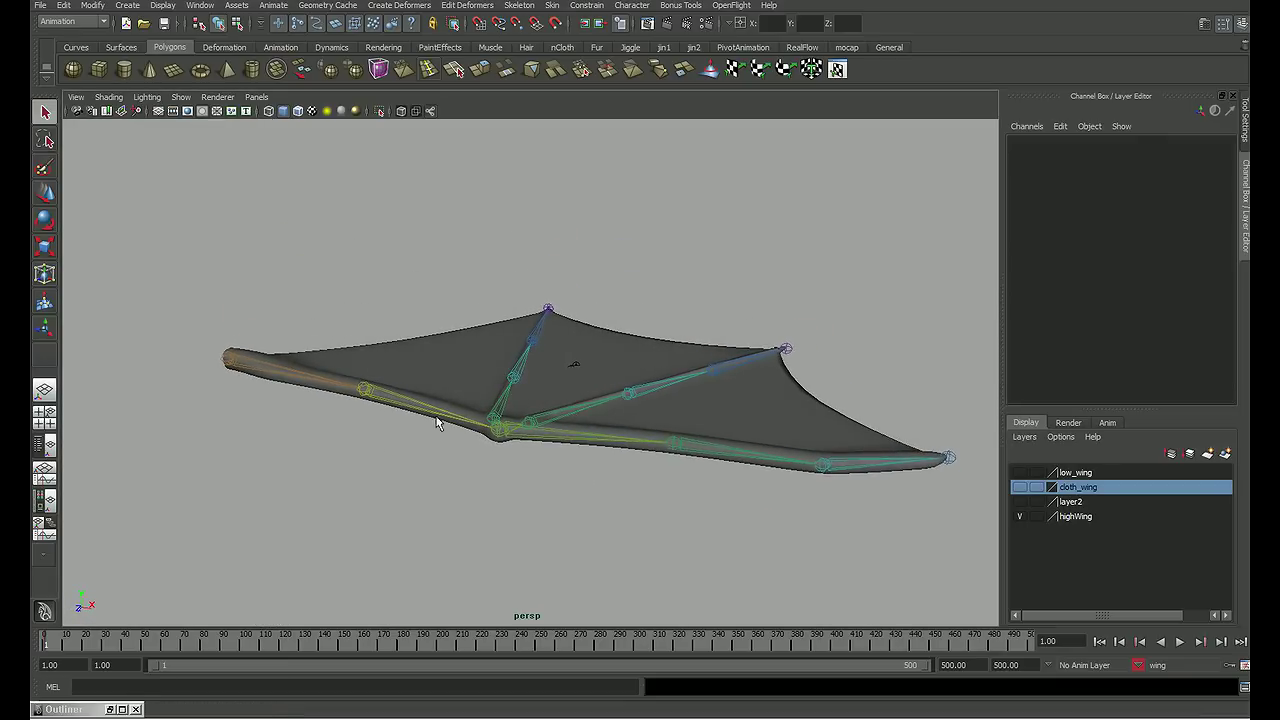
# Step: Set the highWing layer to reference and shorten the playback range to frames 1–106
pyautogui.click(1036, 516)
pyautogui.click(1036, 516)
pyautogui.moveTo(674, 531)
pyautogui.keyDown('alt'); pyautogui.mouseDown()
pyautogui.moveTo(437, 474)
pyautogui.moveTo(503, 471)
pyautogui.moveTo(494, 460)
pyautogui.moveTo(528, 478)
pyautogui.mouseUp(); pyautogui.keyUp('alt')
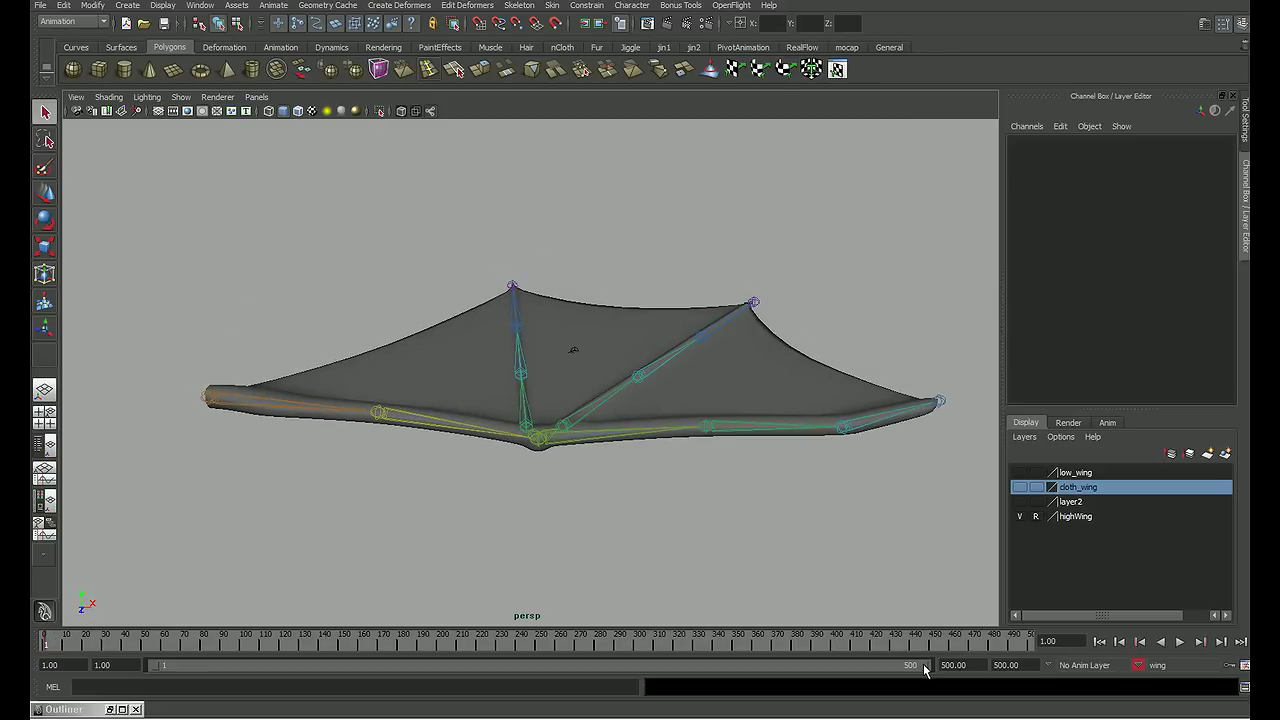
pyautogui.moveTo(924, 670); pyautogui.dragTo(308, 676)
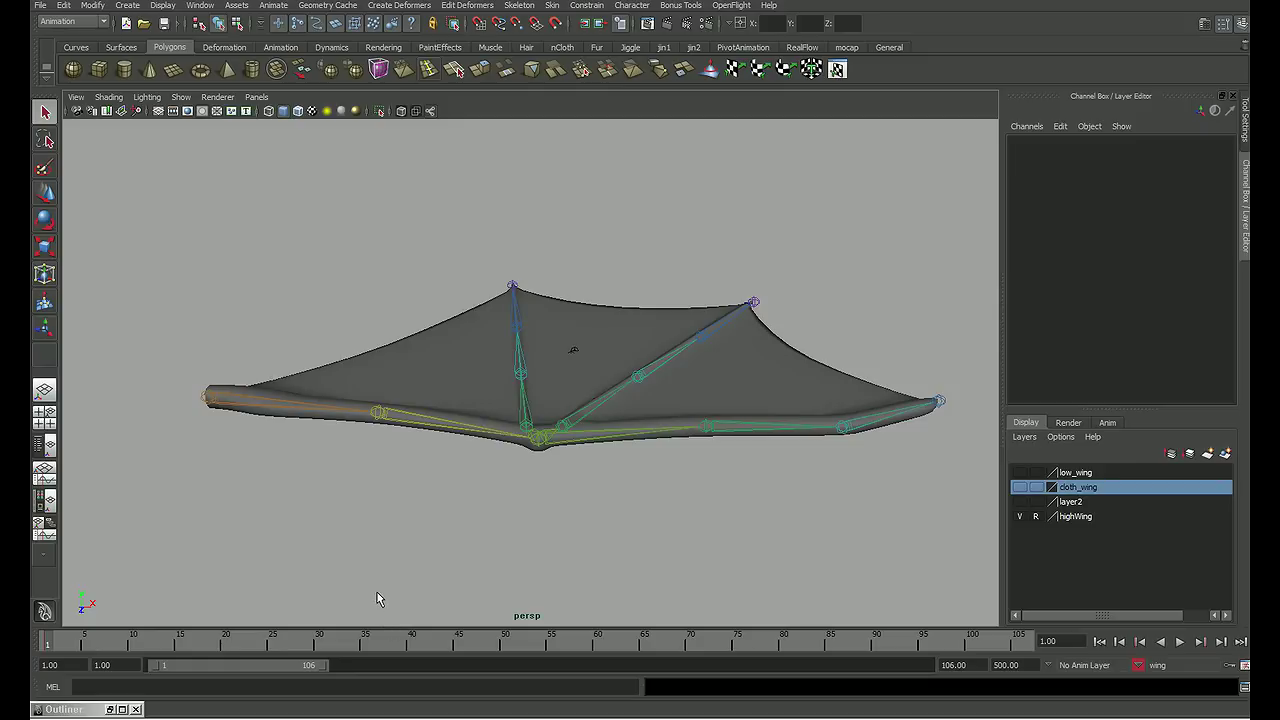
# Step: Jump to frame 12 and rotate root joint1 to swing the wing upward
pyautogui.click(1069, 642)
pyautogui.write('12')
pyautogui.press('Return')
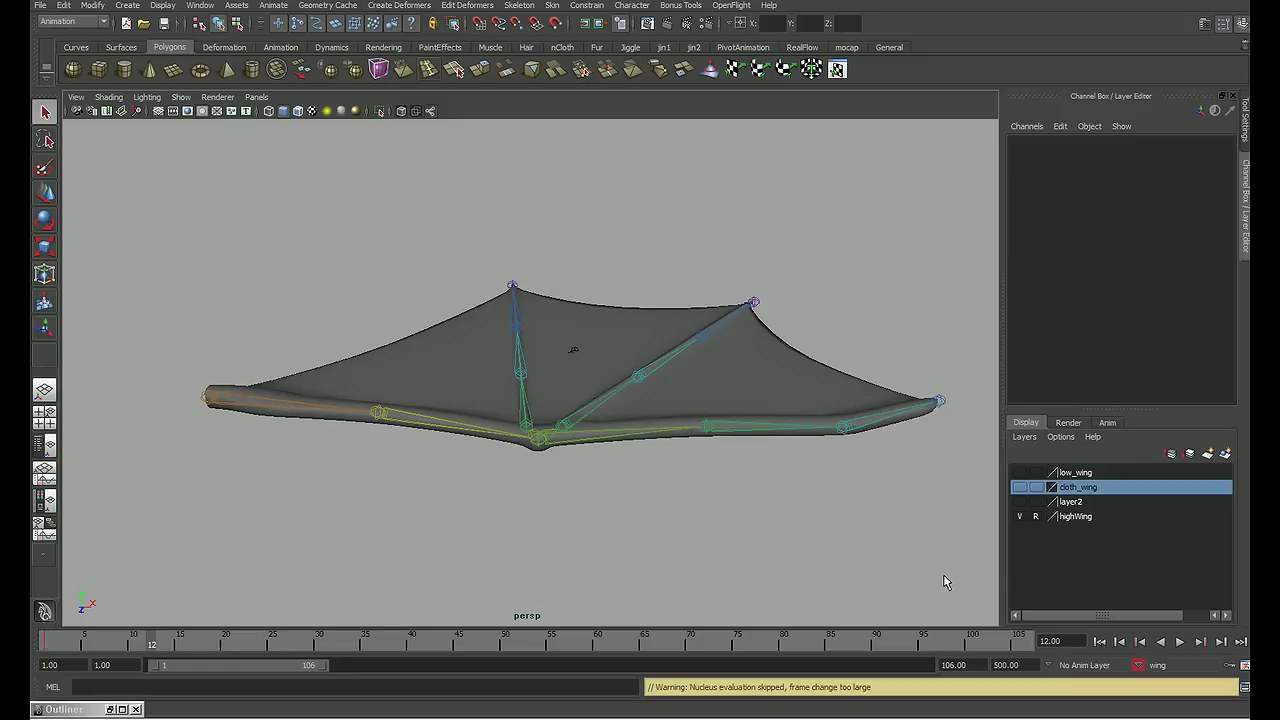
pyautogui.keyDown('alt'); pyautogui.moveTo(573, 497); pyautogui.dragTo(600, 458); pyautogui.keyUp('alt')
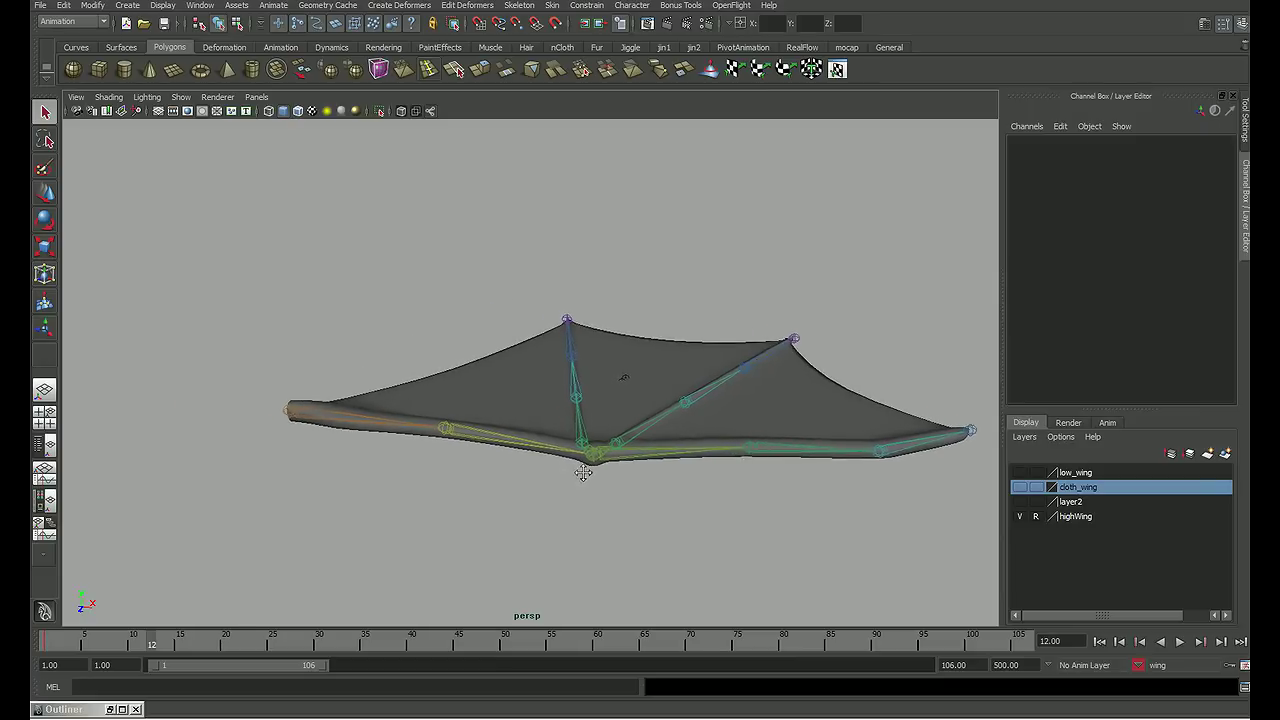
pyautogui.click(424, 434)
pyautogui.press('e')
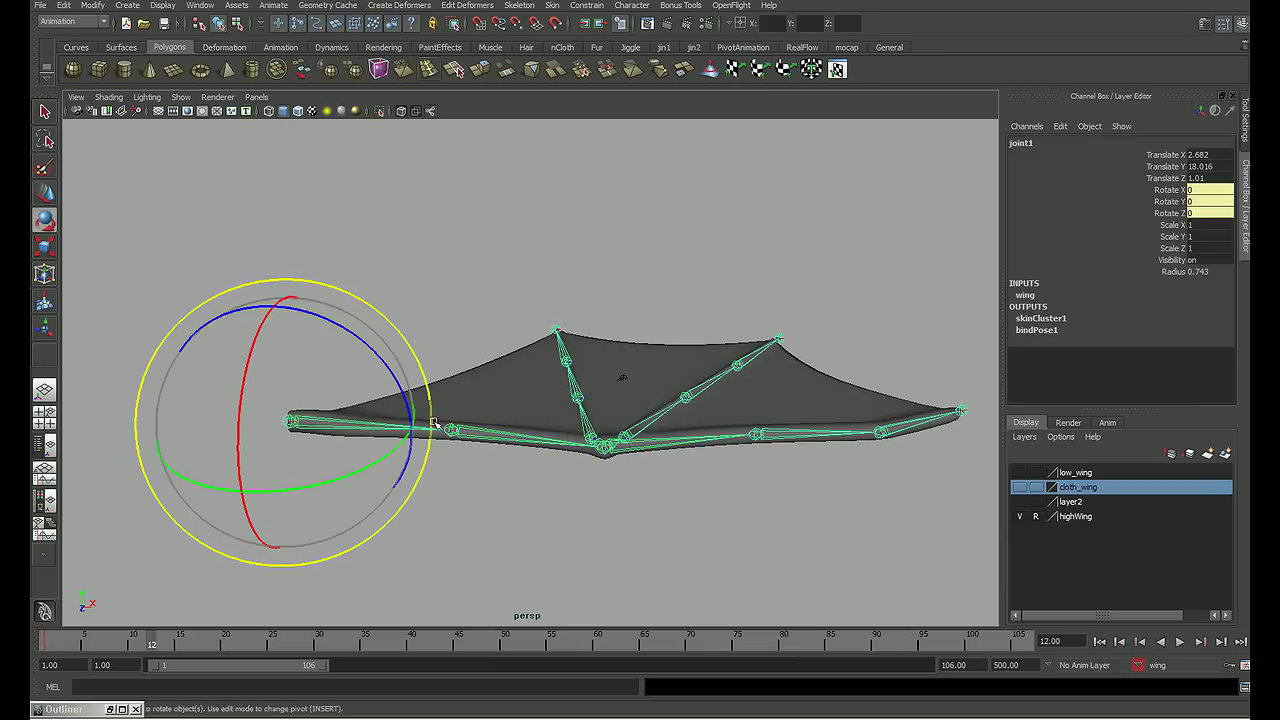
pyautogui.moveTo(404, 392); pyautogui.dragTo(343, 314)
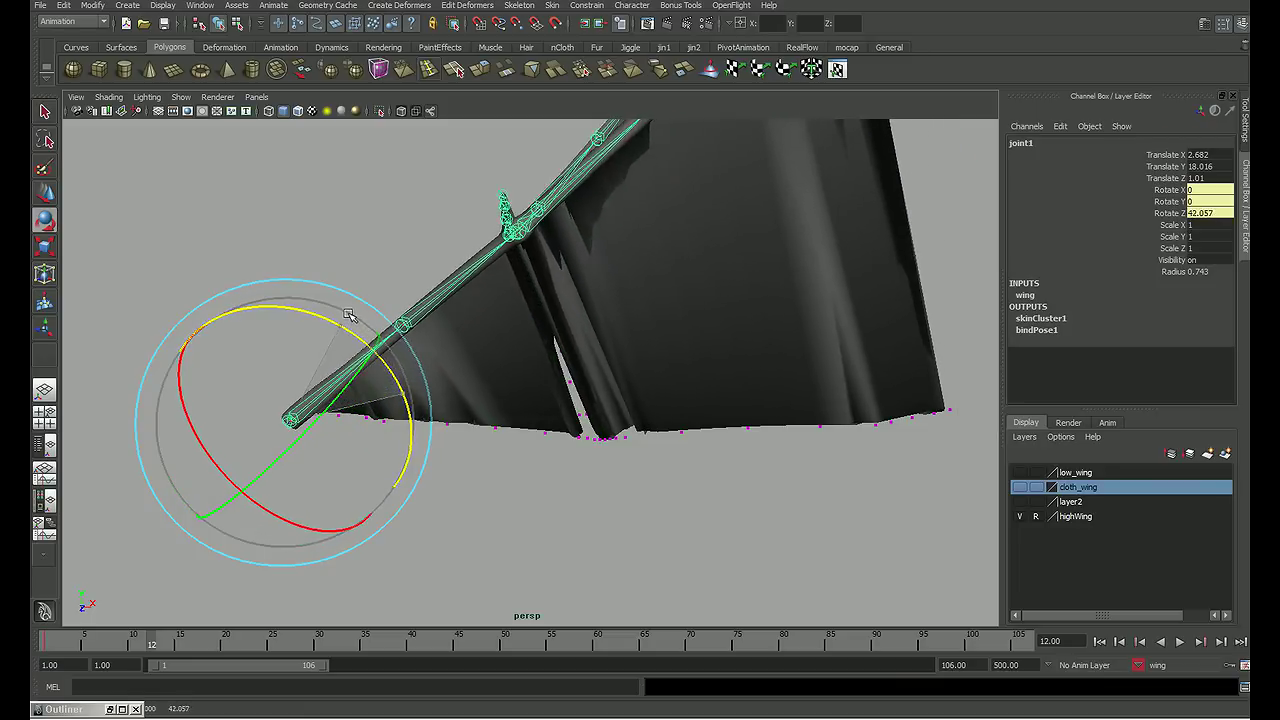
pyautogui.keyDown('alt'); pyautogui.moveTo(491, 354); pyautogui.dragTo(307, 447, button='middle'); pyautogui.keyUp('alt')
pyautogui.moveTo(307, 447)
pyautogui.keyDown('alt'); pyautogui.mouseDown()
pyautogui.moveTo(366, 429)
pyautogui.moveTo(523, 431)
pyautogui.mouseUp(); pyautogui.keyUp('alt')
# Step: In the front view, fine-tune joint1's Rotate Z to 60.434
pyautogui.press('space')
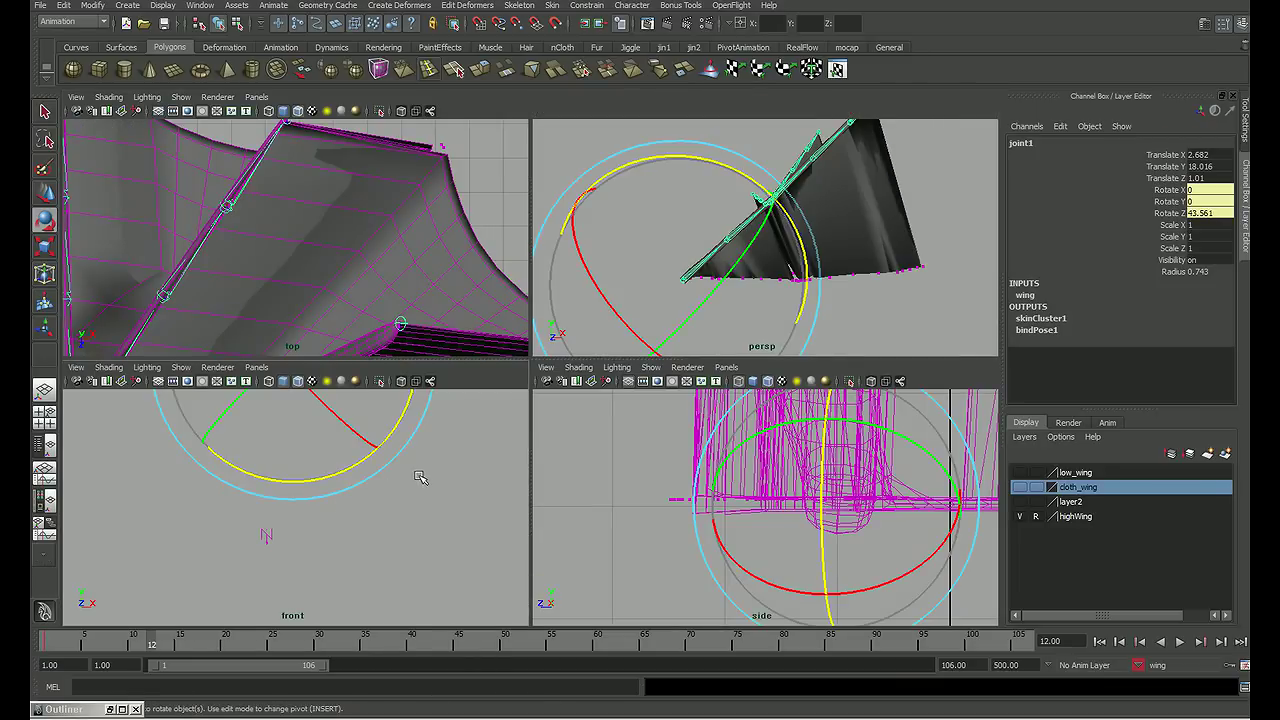
pyautogui.press('space')
pyautogui.scroll(3, 634, 437)
pyautogui.moveTo(634, 437)
pyautogui.keyDown('alt'); pyautogui.mouseDown(button='middle')
pyautogui.moveTo(605, 387)
pyautogui.moveTo(623, 355)
pyautogui.mouseUp(button='middle'); pyautogui.keyUp('alt')
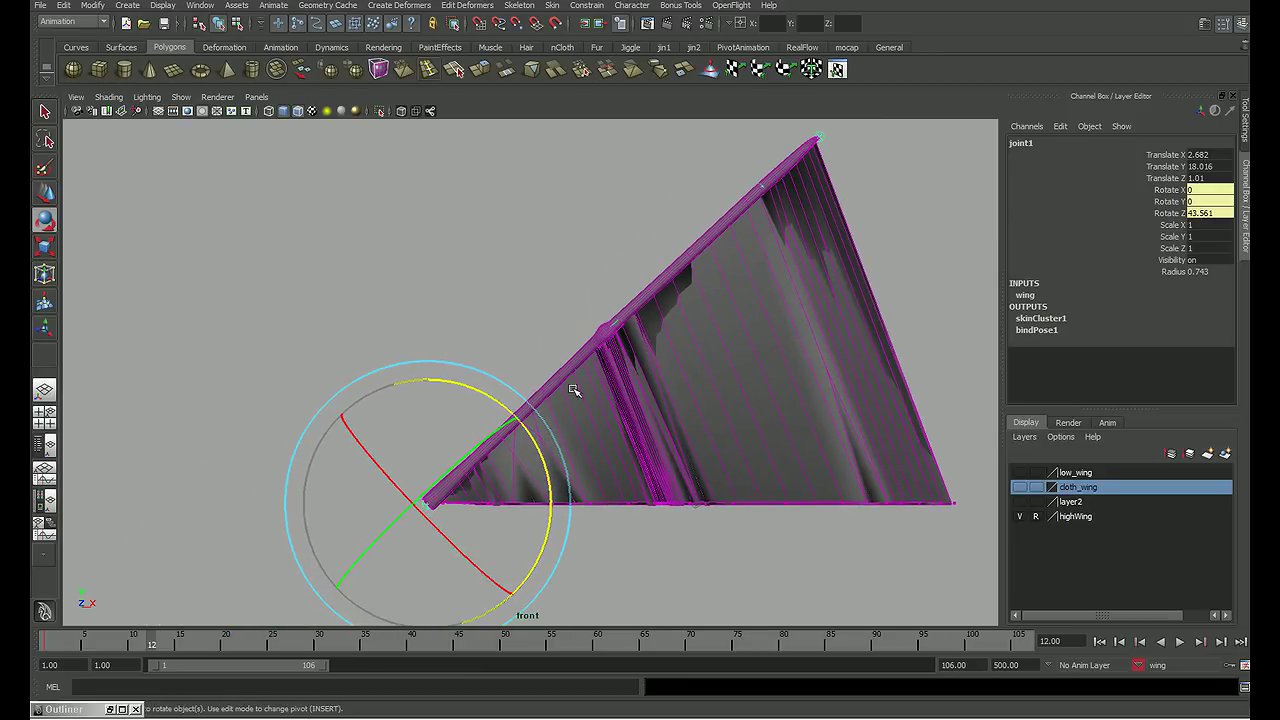
pyautogui.moveTo(498, 400)
pyautogui.mouseDown()
pyautogui.moveTo(456, 384)
pyautogui.moveTo(386, 400)
pyautogui.mouseUp()
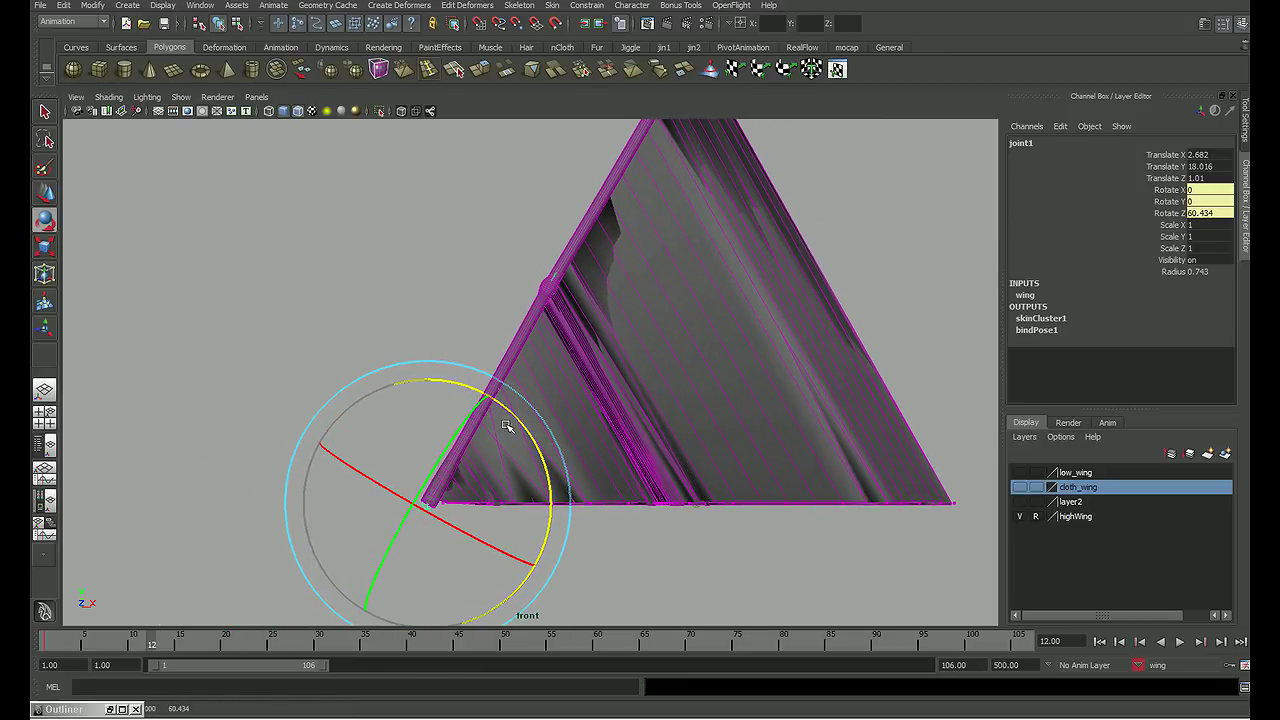
pyautogui.moveTo(386, 400)
pyautogui.keyDown('alt'); pyautogui.mouseDown(button='middle')
pyautogui.moveTo(417, 490)
pyautogui.moveTo(386, 366)
pyautogui.mouseUp(button='middle'); pyautogui.keyUp('alt')
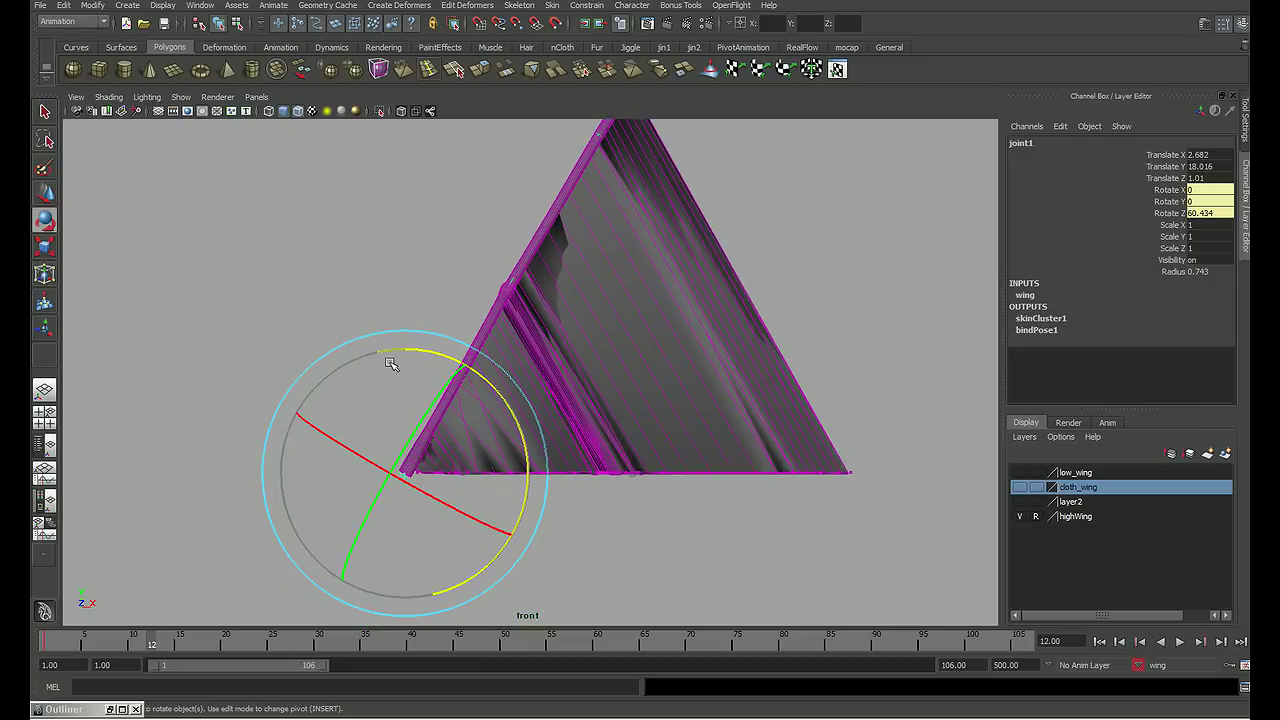
pyautogui.keyDown('alt'); pyautogui.moveTo(386, 366); pyautogui.dragTo(525, 412, button='right'); pyautogui.keyUp('alt')
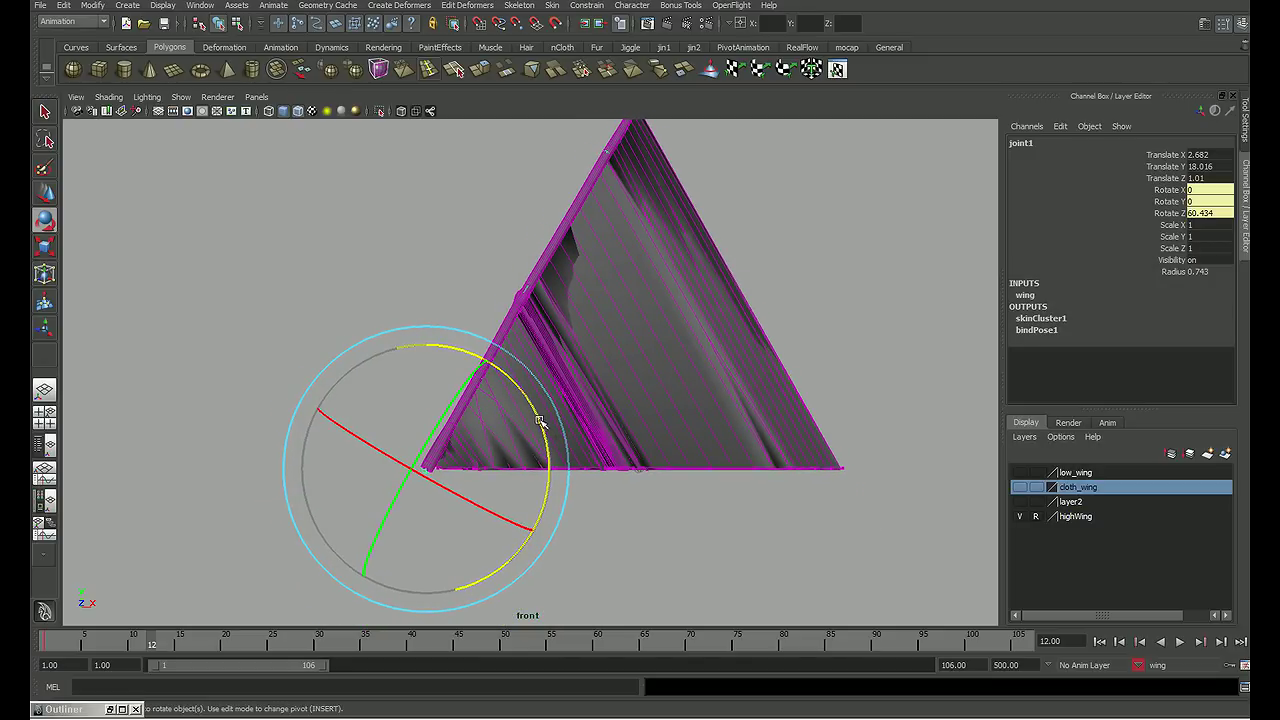
pyautogui.keyDown('alt'); pyautogui.moveTo(535, 424); pyautogui.dragTo(499, 498, button='middle'); pyautogui.keyUp('alt')
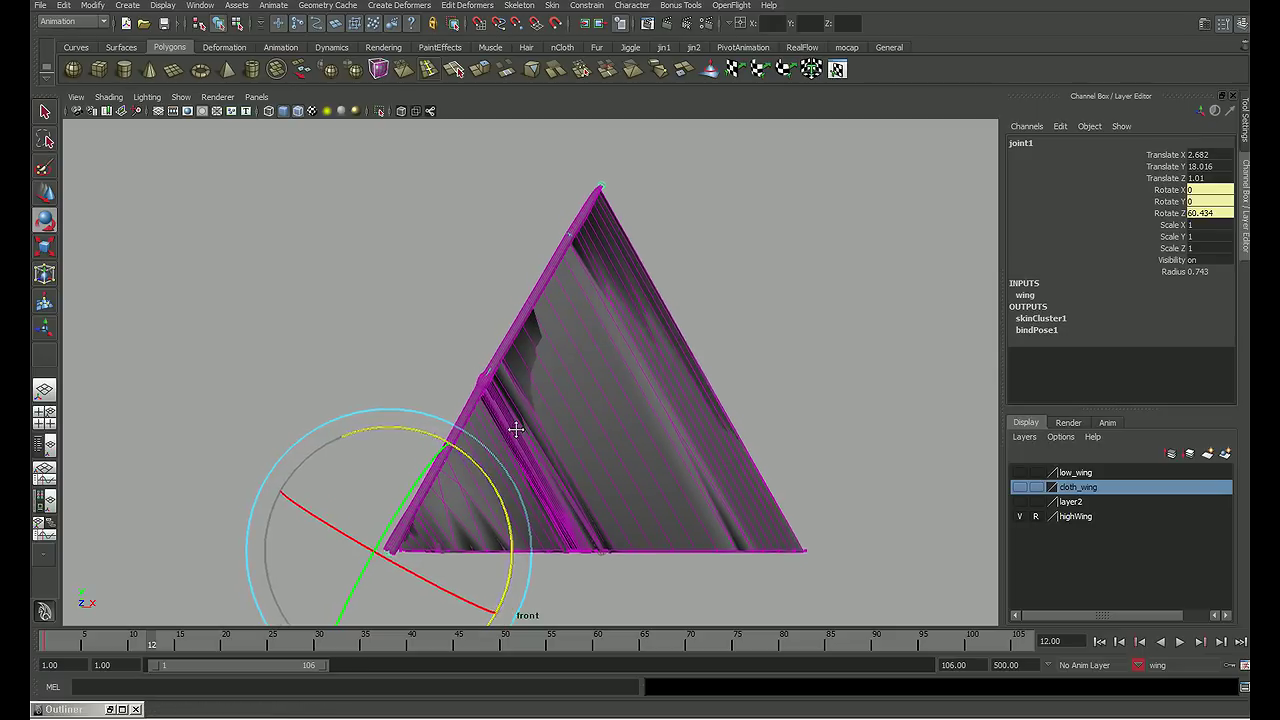
# Step: Bend the wing-tip joint about 28 degrees on Z in the front view
pyautogui.click(750, 332)
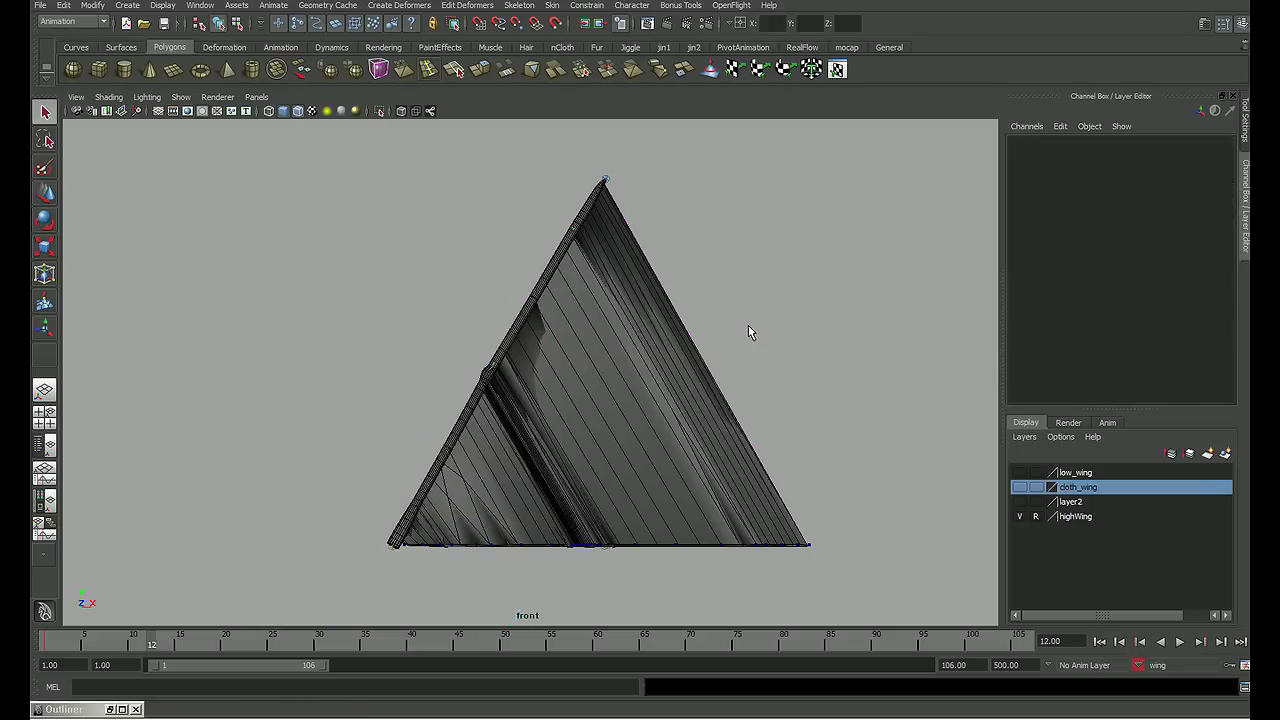
pyautogui.click(562, 251)
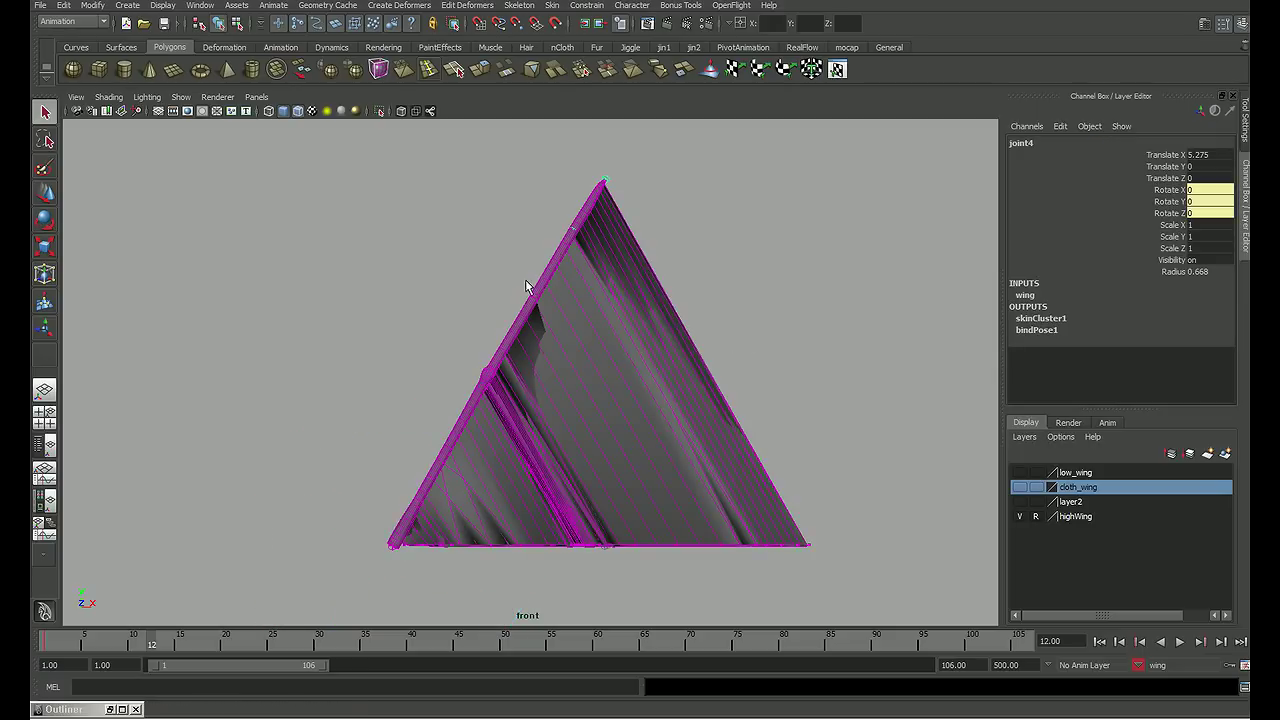
pyautogui.click(392, 180)
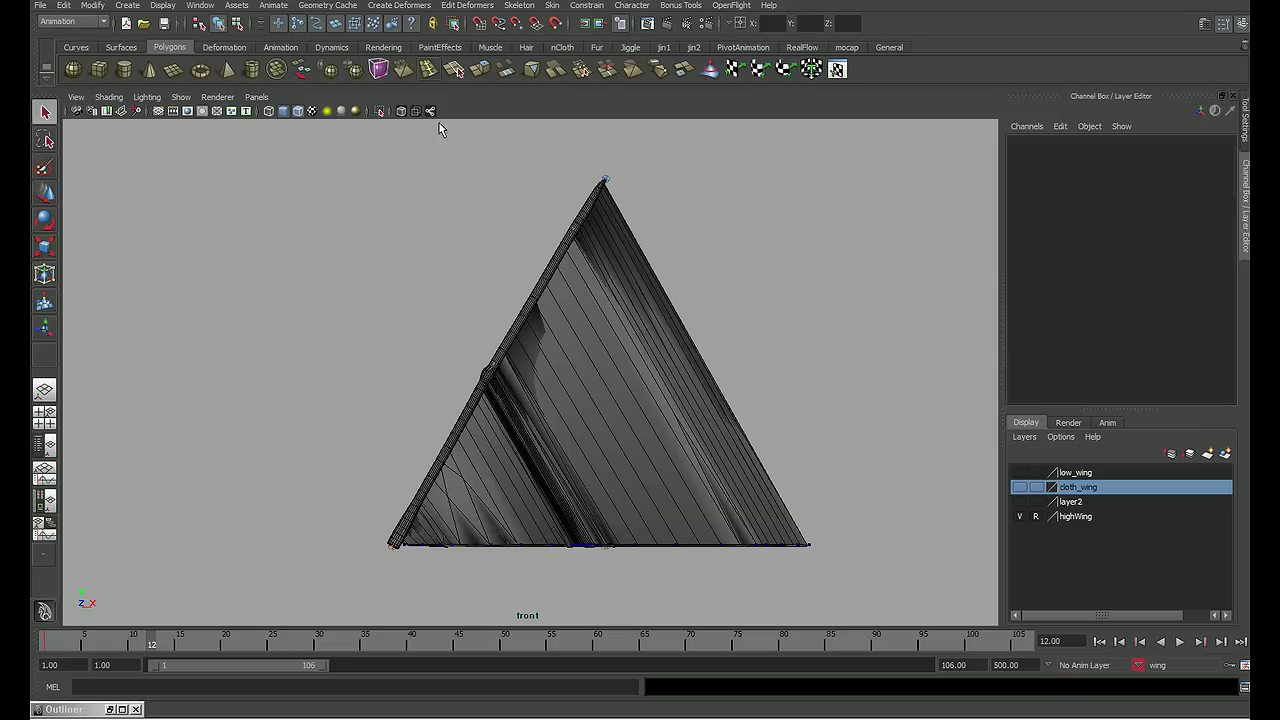
pyautogui.click(603, 203)
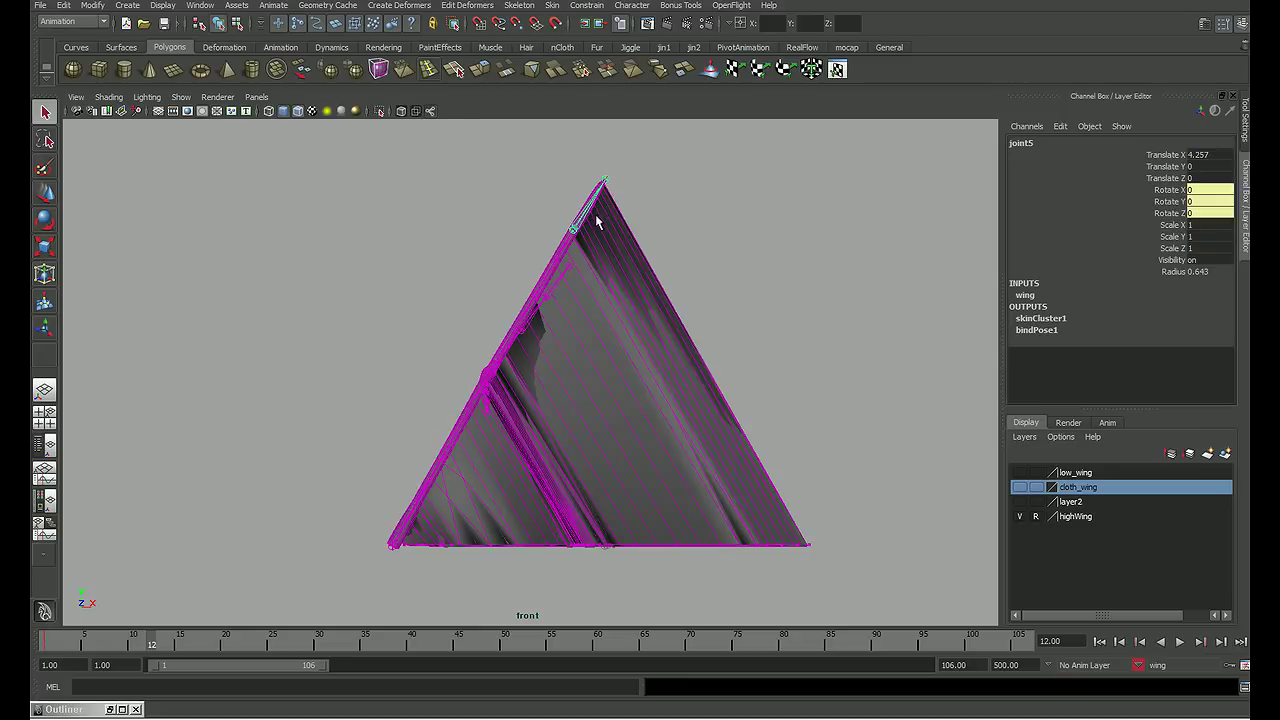
pyautogui.press('space')
pyautogui.moveTo(789, 228)
pyautogui.keyDown('alt'); pyautogui.mouseDown()
pyautogui.moveTo(663, 237)
pyautogui.moveTo(697, 220)
pyautogui.mouseUp(); pyautogui.keyUp('alt')
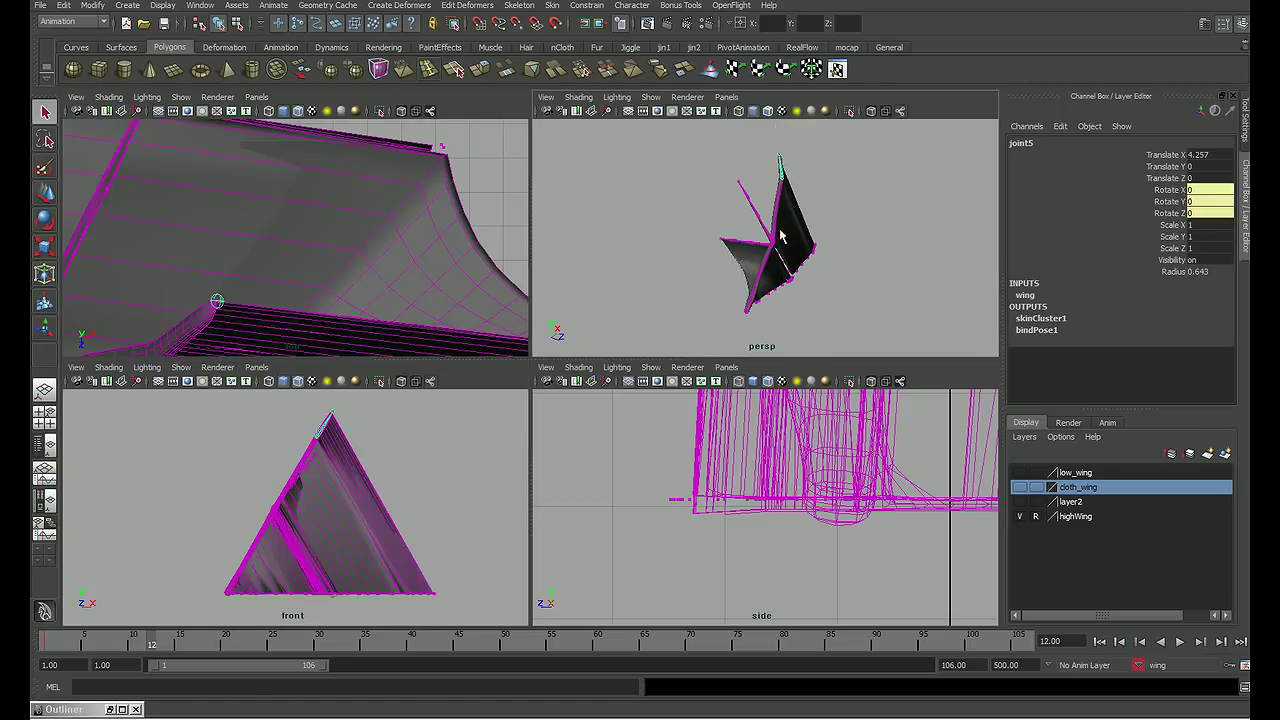
pyautogui.press('space')
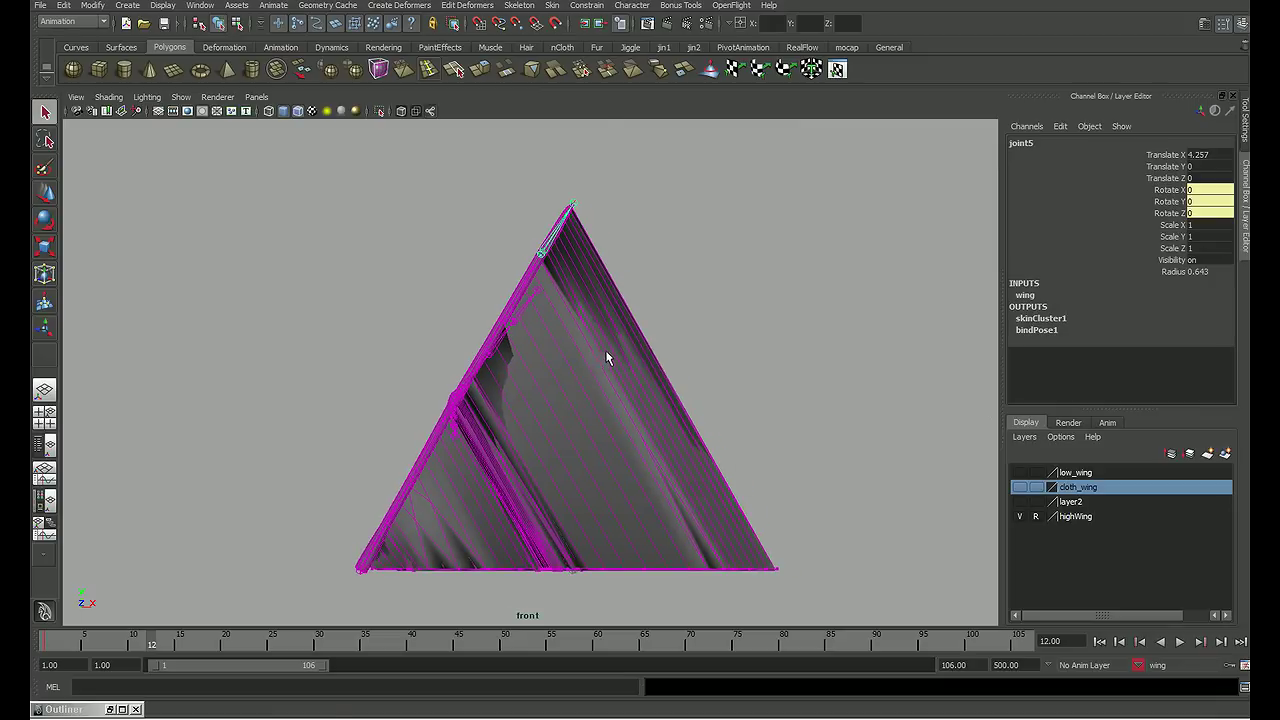
pyautogui.press('e')
pyautogui.moveTo(536, 366); pyautogui.dragTo(582, 360)
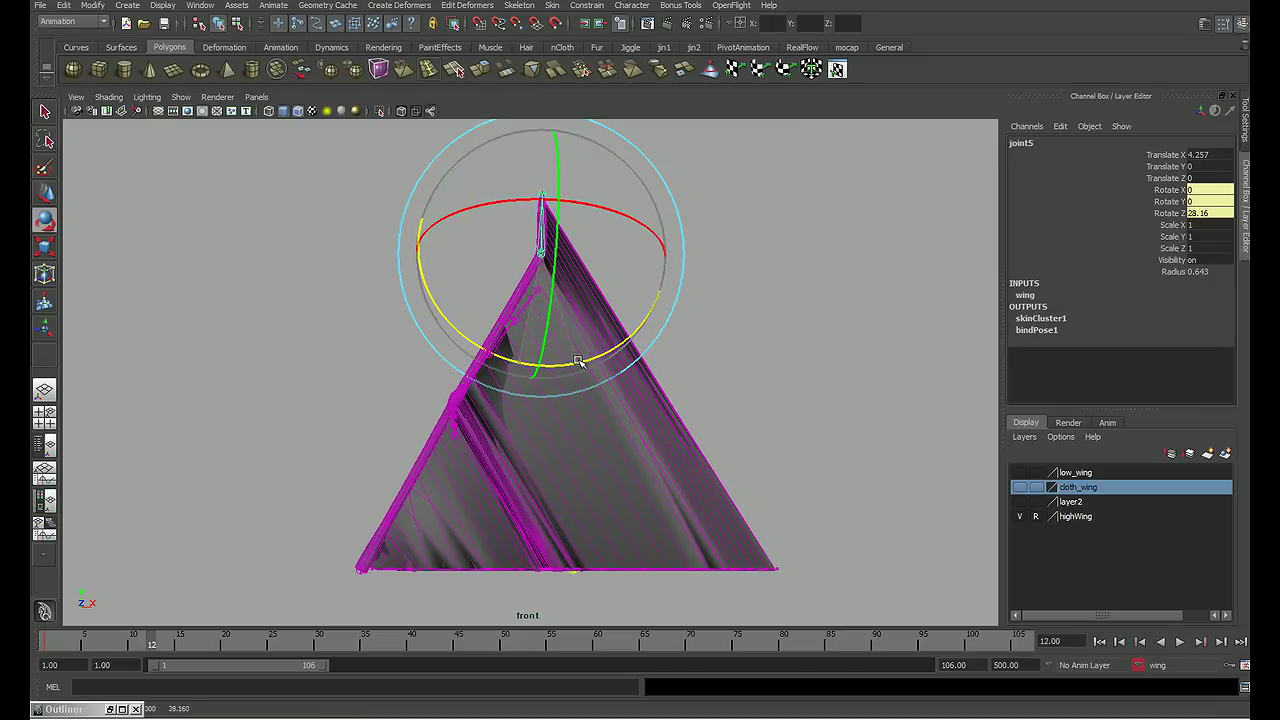
pyautogui.moveTo(582, 360); pyautogui.dragTo(586, 366)
# Step: Rotate joint2 slightly on Z, about 4.144, to kink the wing's leading edge
pyautogui.press('q')
pyautogui.click(821, 297)
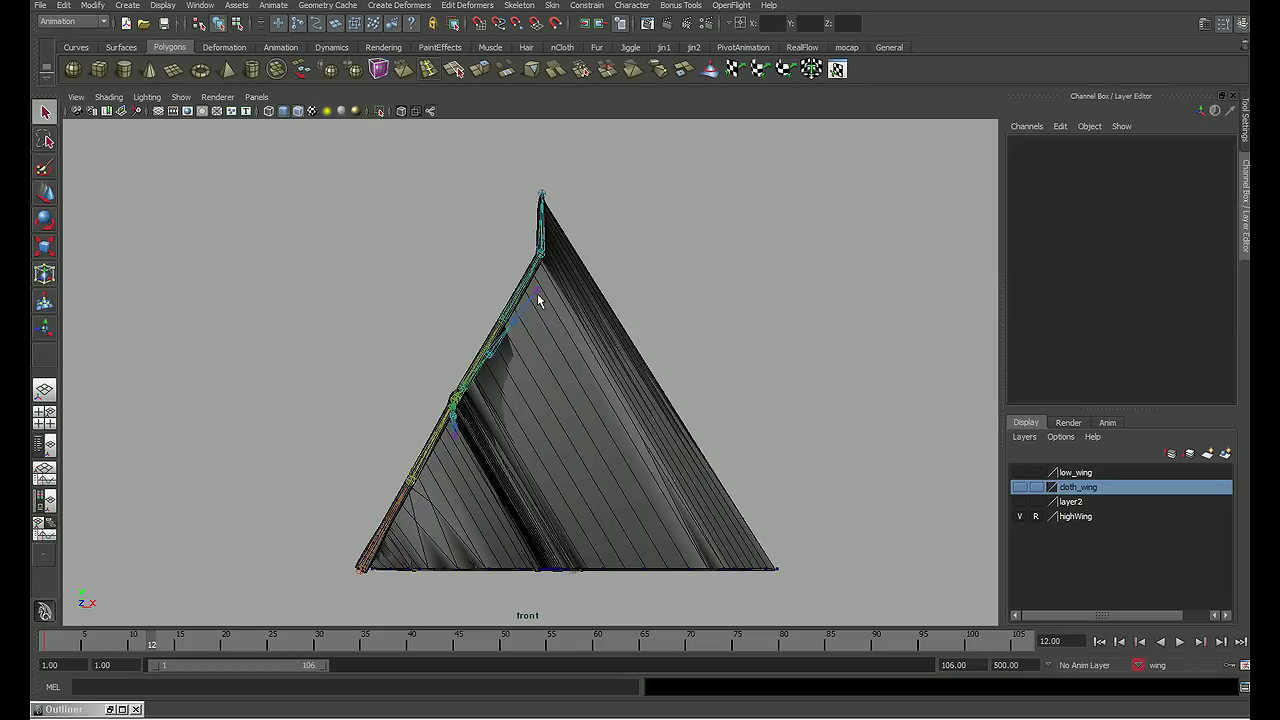
pyautogui.press('space')
pyautogui.keyDown('alt'); pyautogui.moveTo(860, 245); pyautogui.dragTo(769, 166); pyautogui.keyUp('alt')
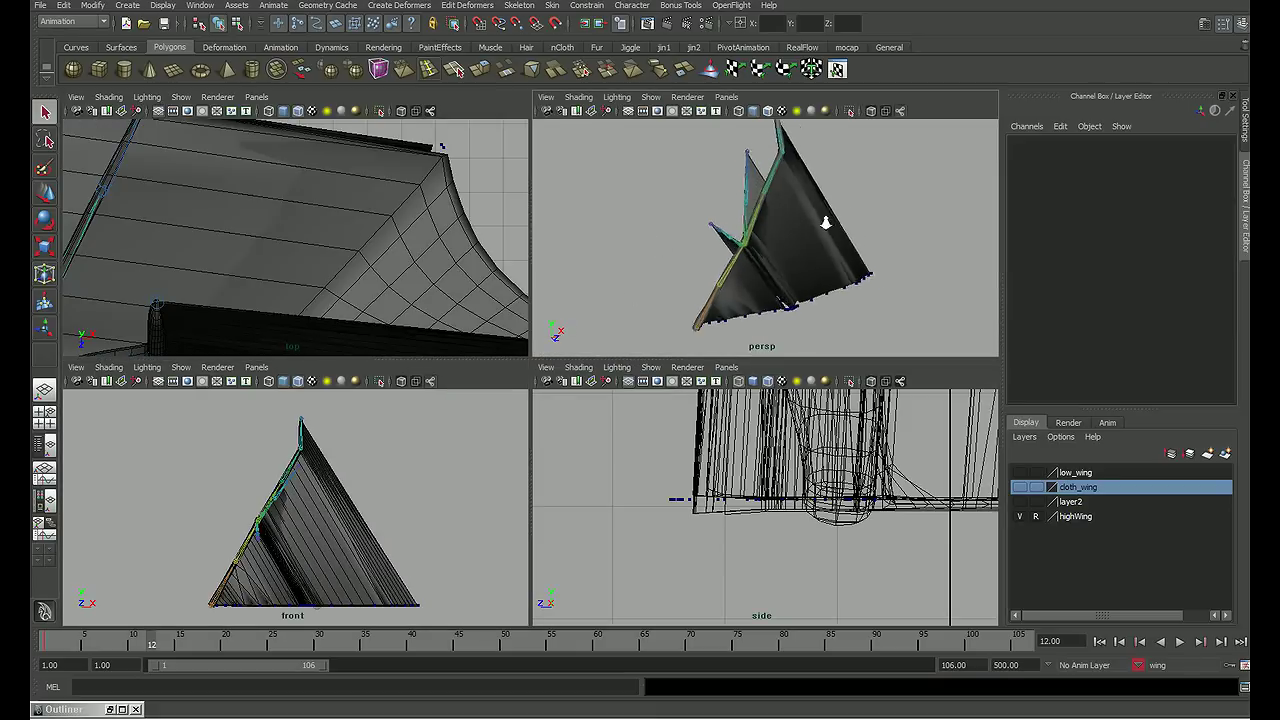
pyautogui.click(769, 170)
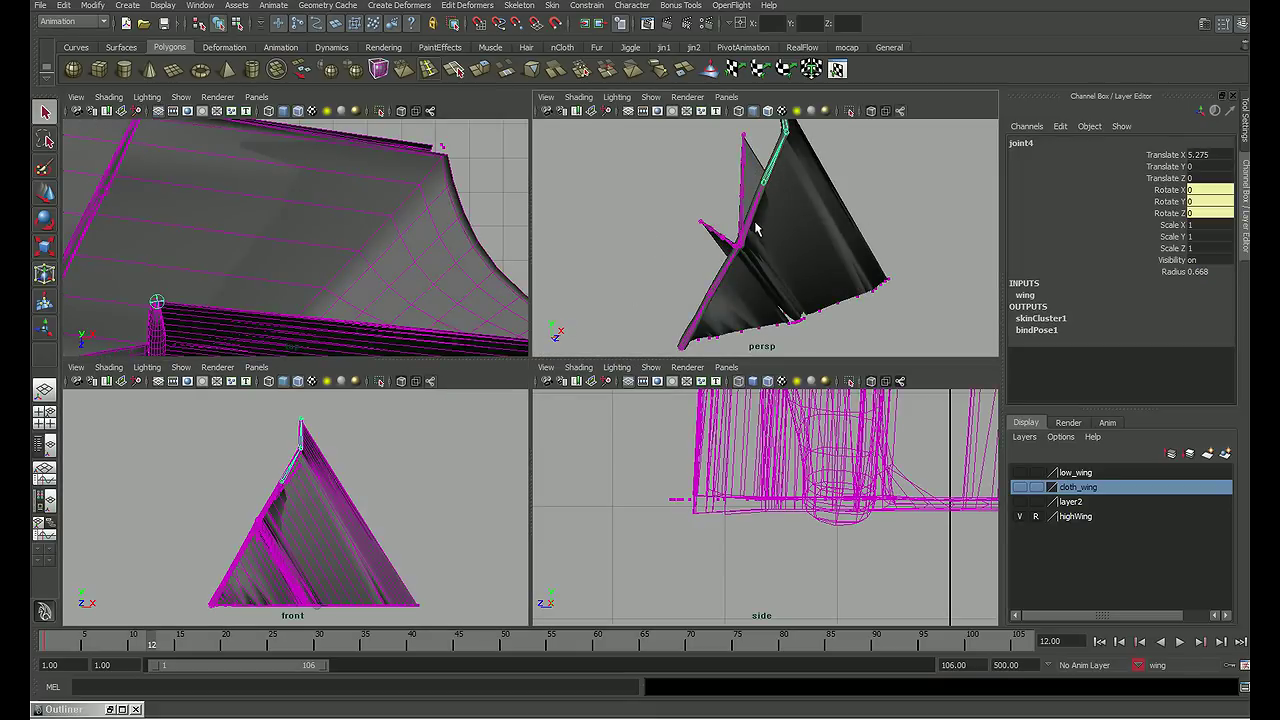
pyautogui.click(727, 275)
pyautogui.press('space')
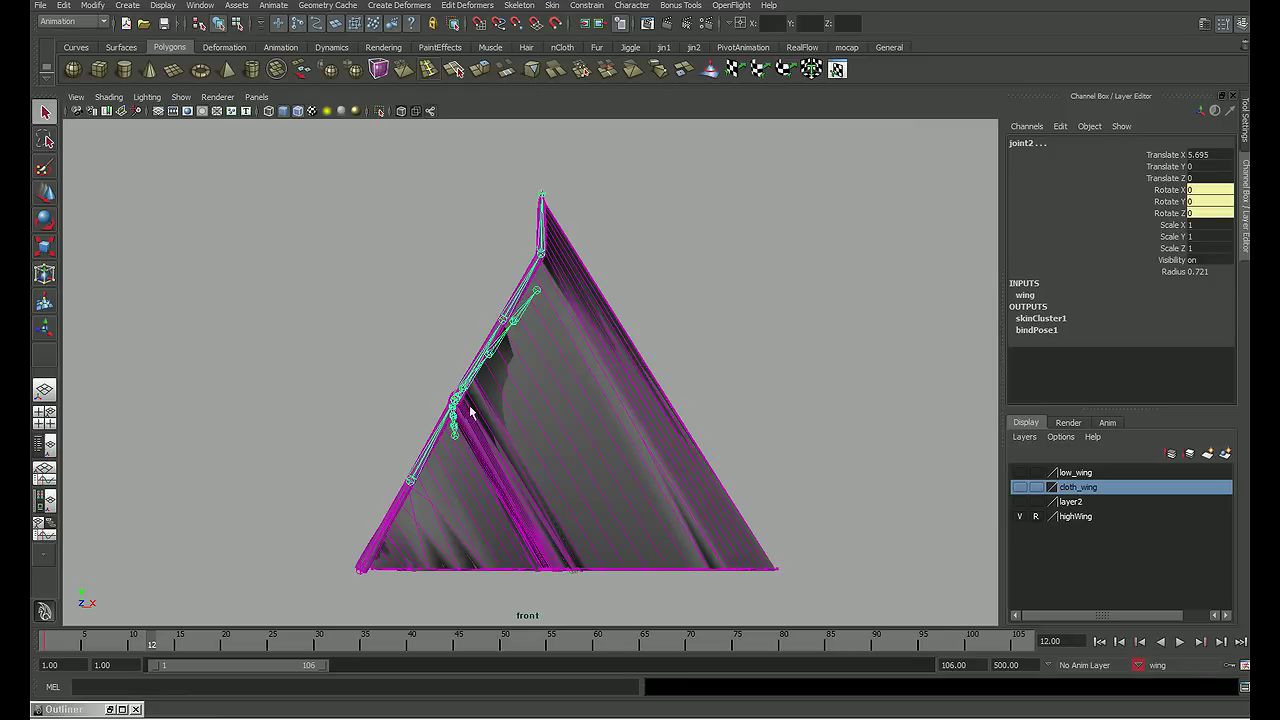
pyautogui.press('e')
pyautogui.moveTo(428, 358); pyautogui.dragTo(415, 359)
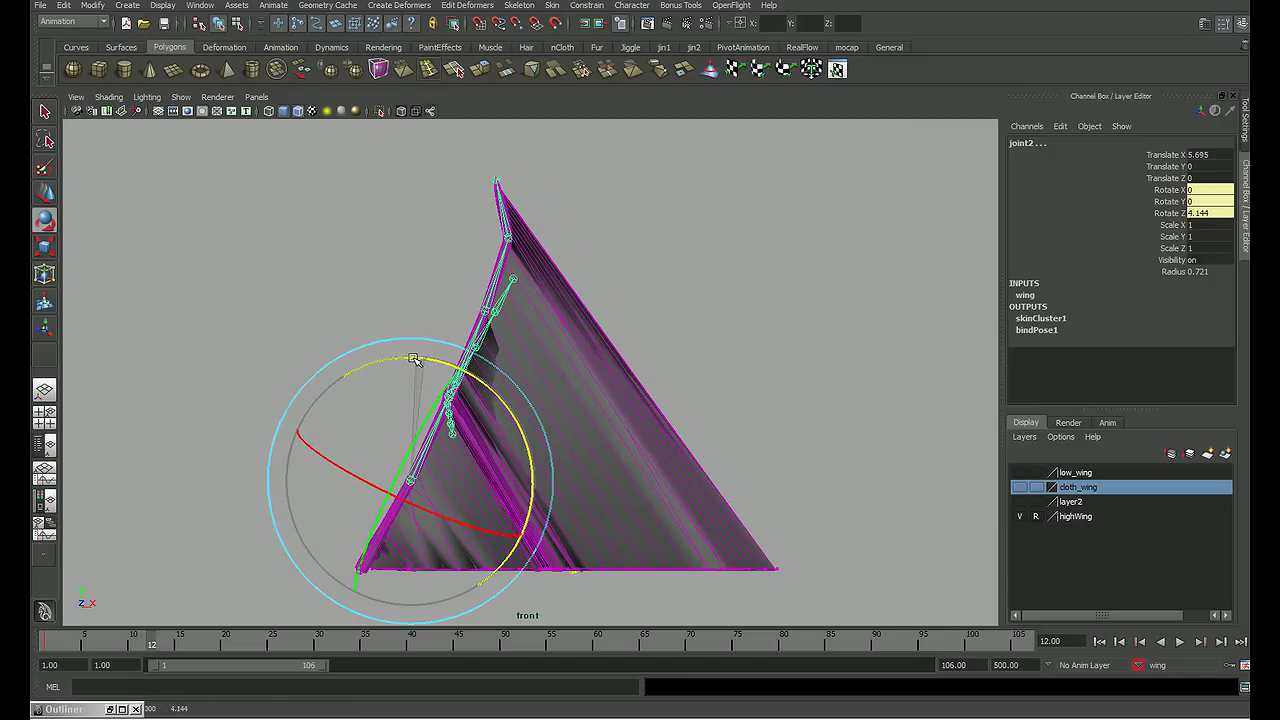
pyautogui.click(735, 347)
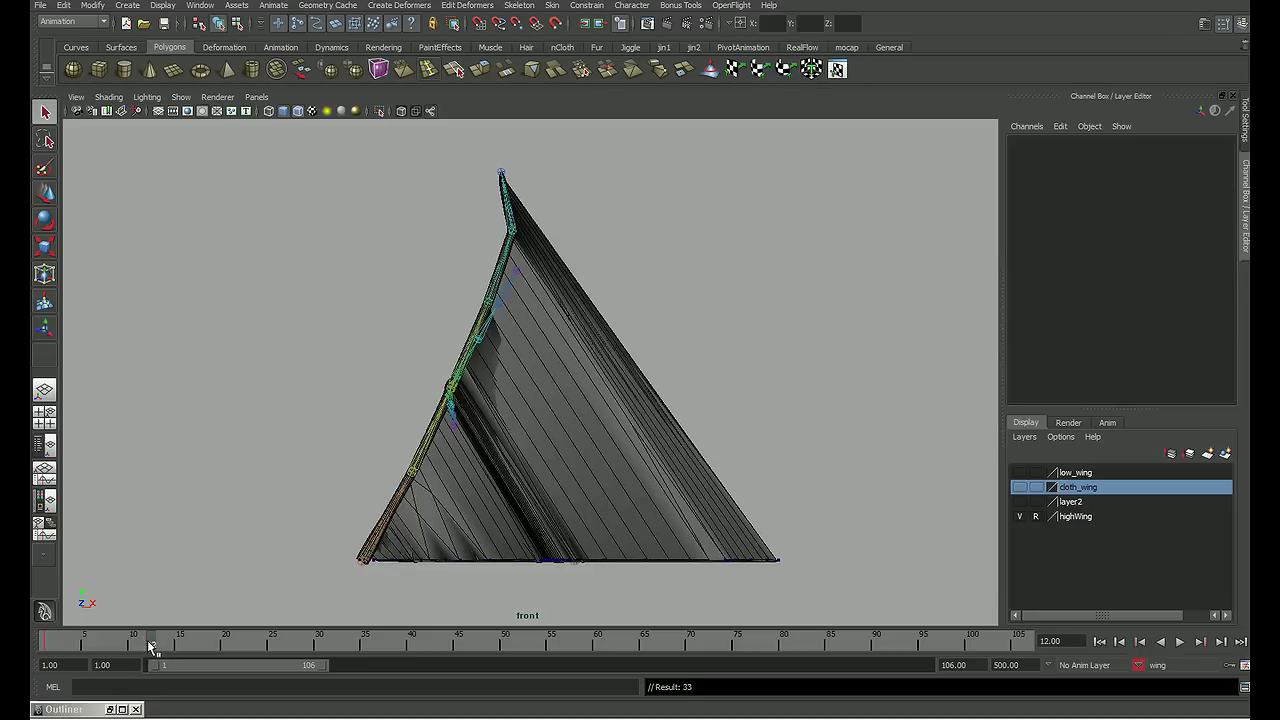
# Step: Jump to frame 42, zoom out, and select the wing's joint rig in the front view
pyautogui.moveTo(150, 648)
pyautogui.mouseDown()
pyautogui.moveTo(40, 651)
pyautogui.moveTo(153, 648)
pyautogui.mouseUp()
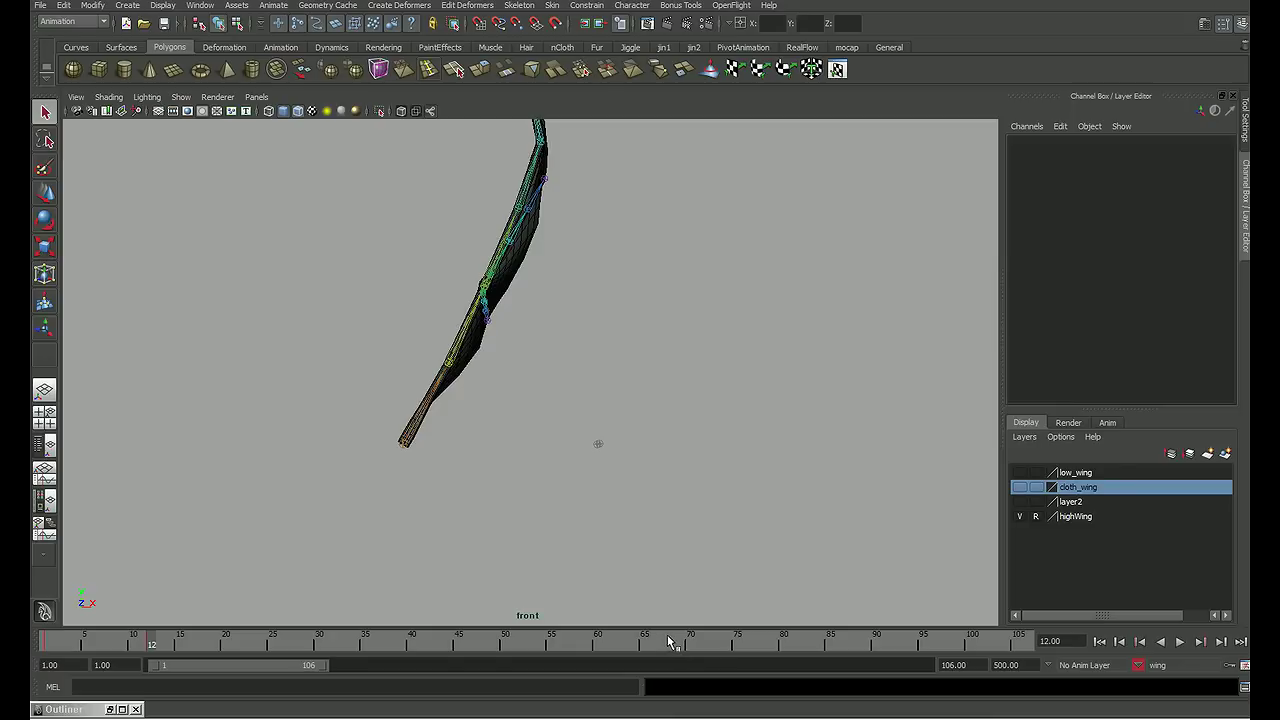
pyautogui.moveTo(155, 648); pyautogui.dragTo(420, 648)
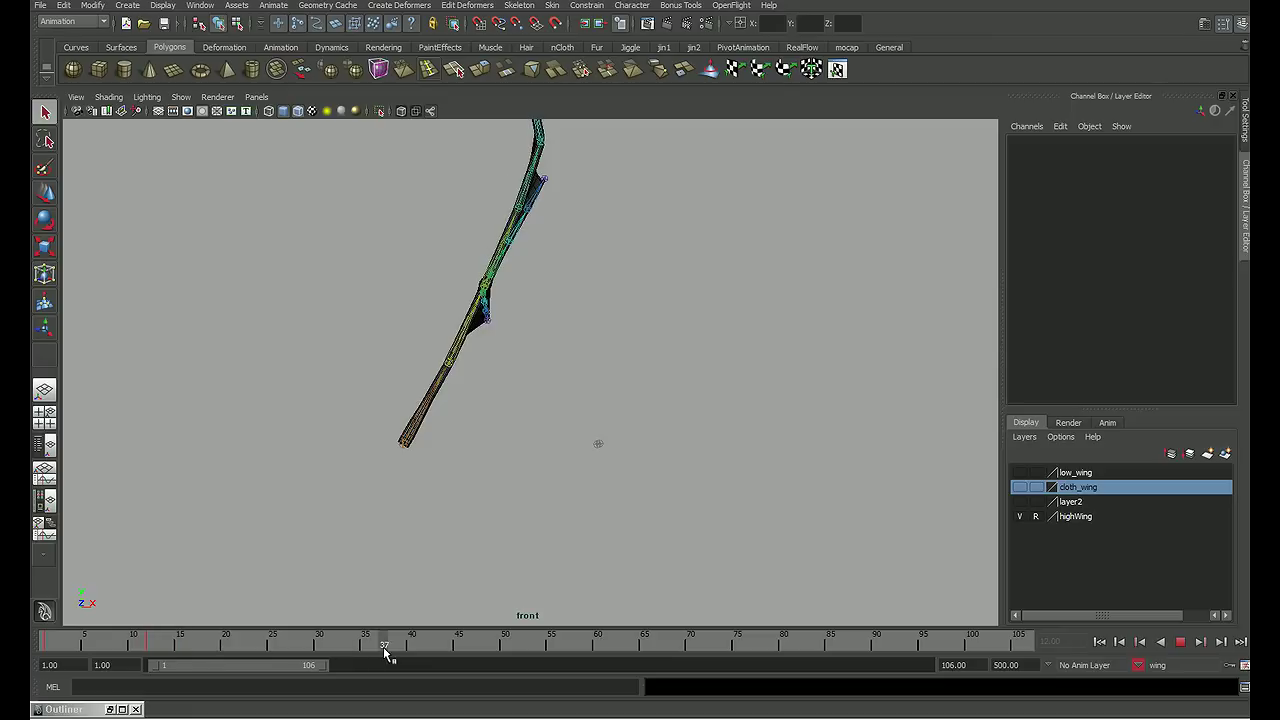
pyautogui.moveTo(1077, 643); pyautogui.dragTo(1036, 640)
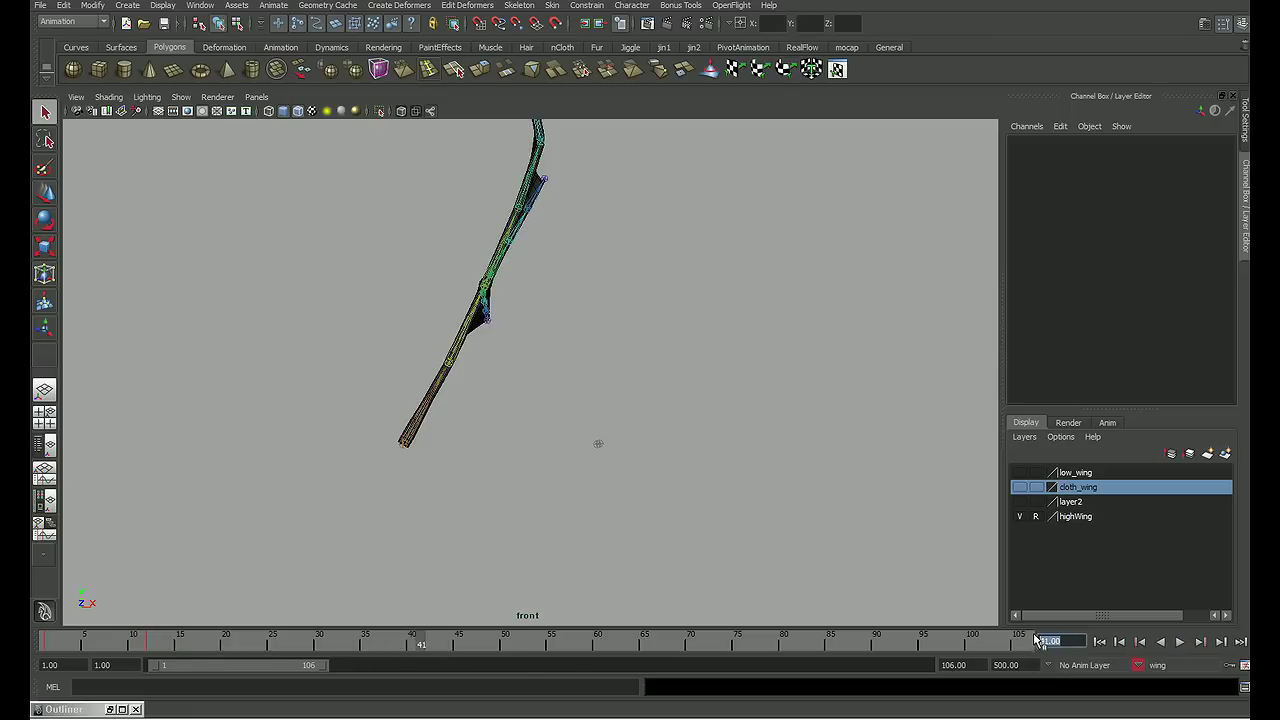
pyautogui.write('2')
pyautogui.press('Return')
pyautogui.scroll(-2, 528, 486)
pyautogui.scroll(-1, 510, 450)
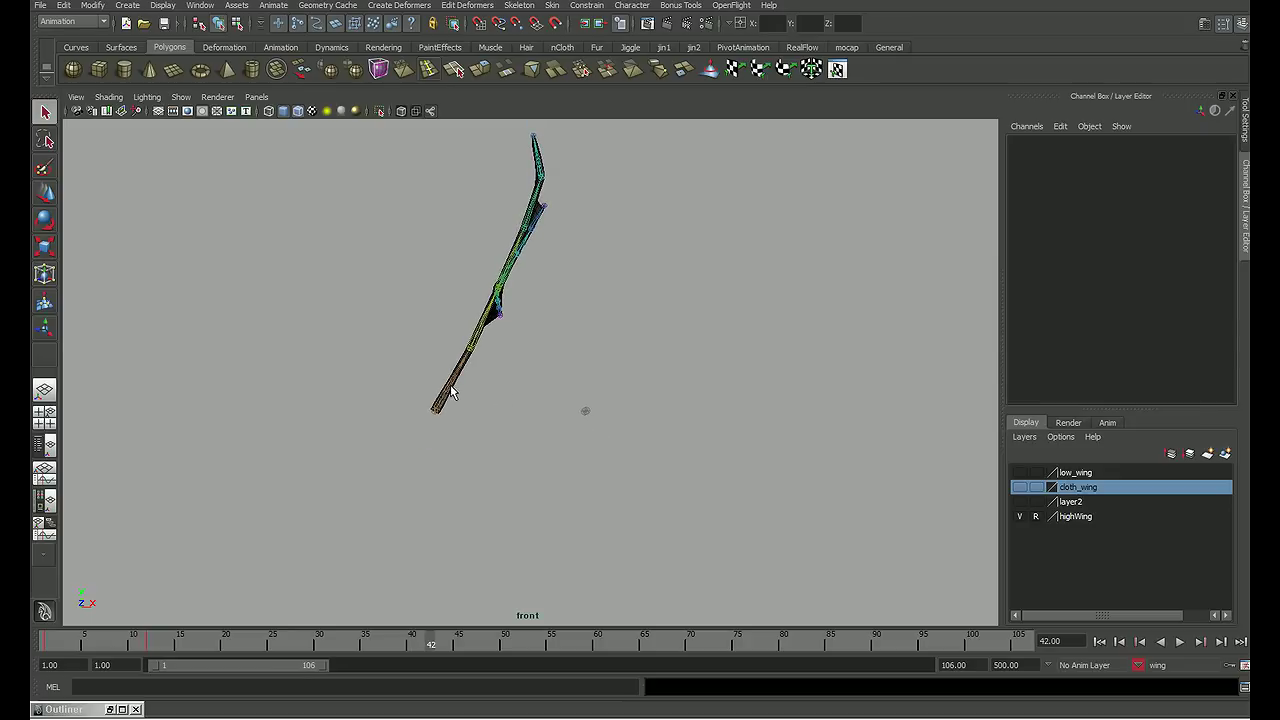
pyautogui.moveTo(450, 392); pyautogui.dragTo(461, 407)
# Step: Lower the wing at the root joint and bend joint5 so the wing tip folds down
pyautogui.press('e')
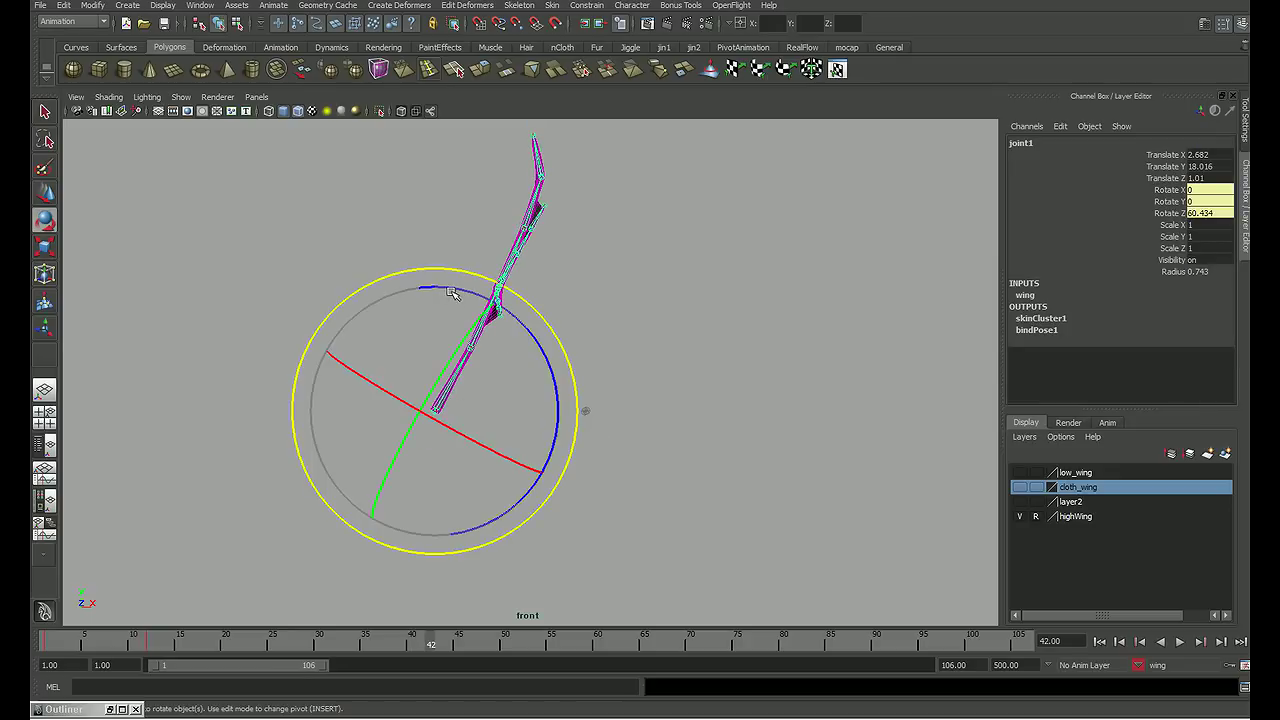
pyautogui.moveTo(454, 294)
pyautogui.mouseDown()
pyautogui.moveTo(540, 386)
pyautogui.moveTo(518, 508)
pyautogui.moveTo(536, 463)
pyautogui.mouseUp()
pyautogui.click(741, 437)
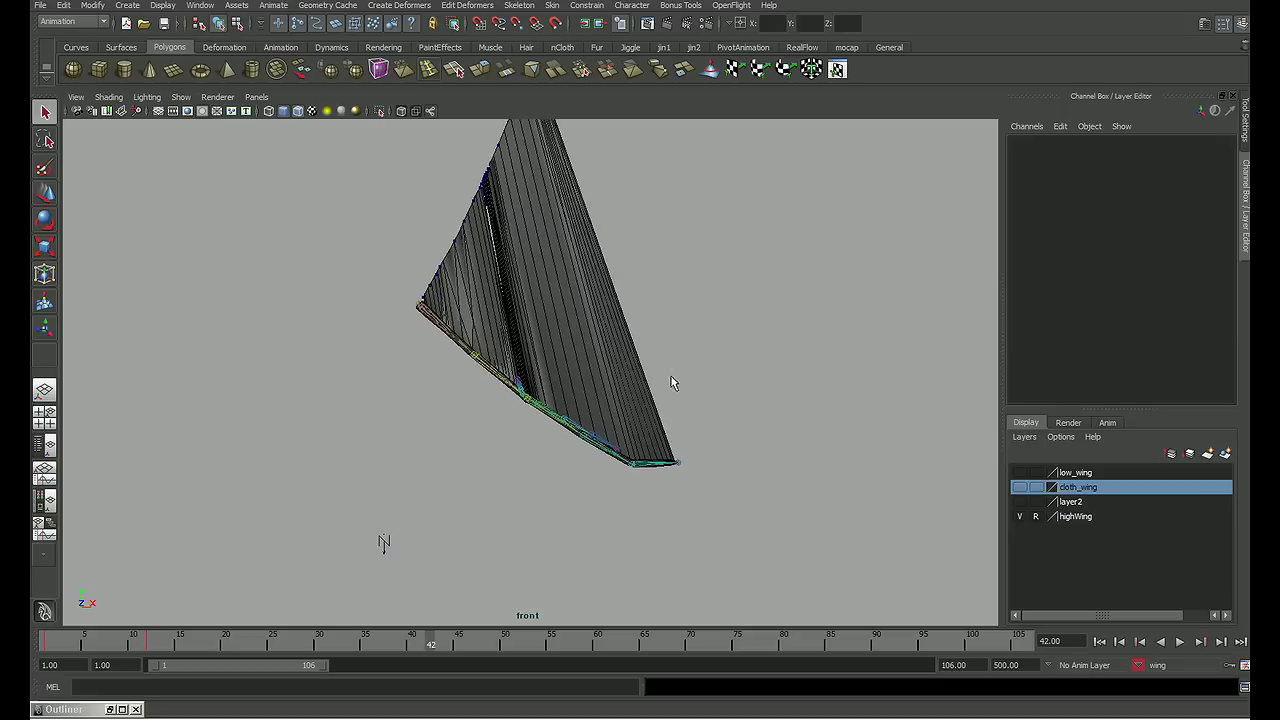
pyautogui.click(655, 467)
pyautogui.press('e')
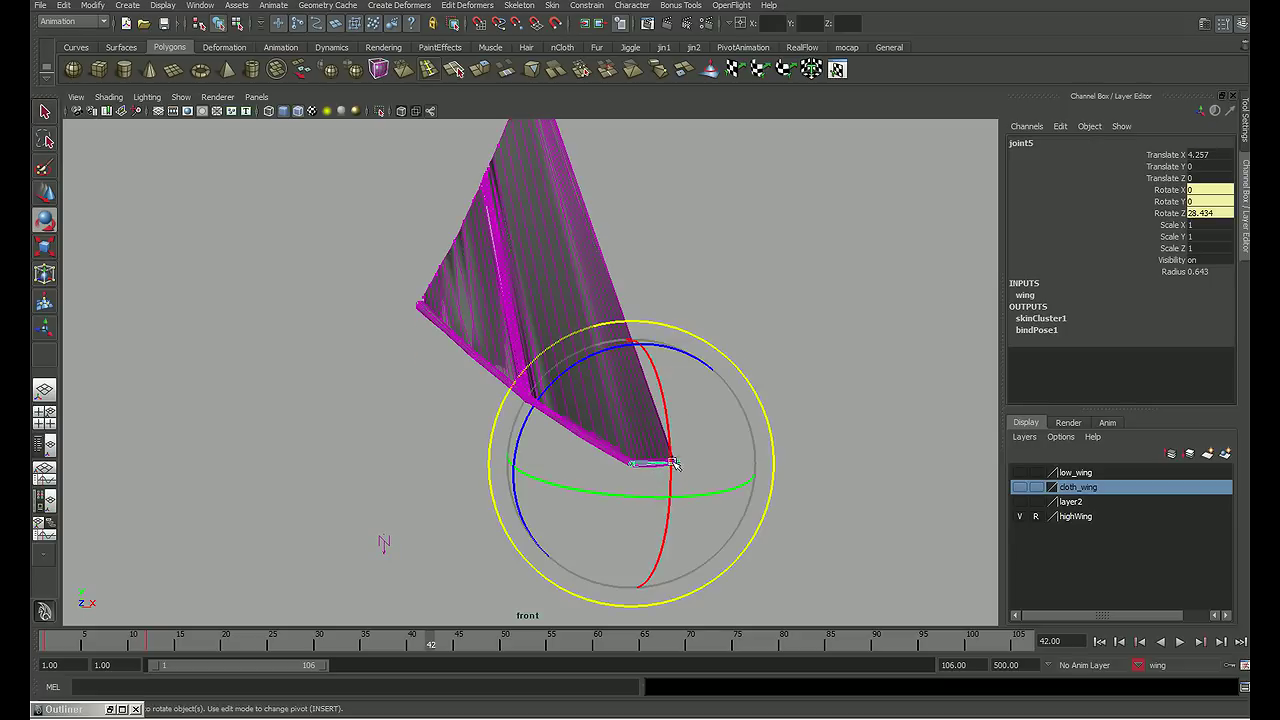
pyautogui.moveTo(562, 378); pyautogui.dragTo(718, 374)
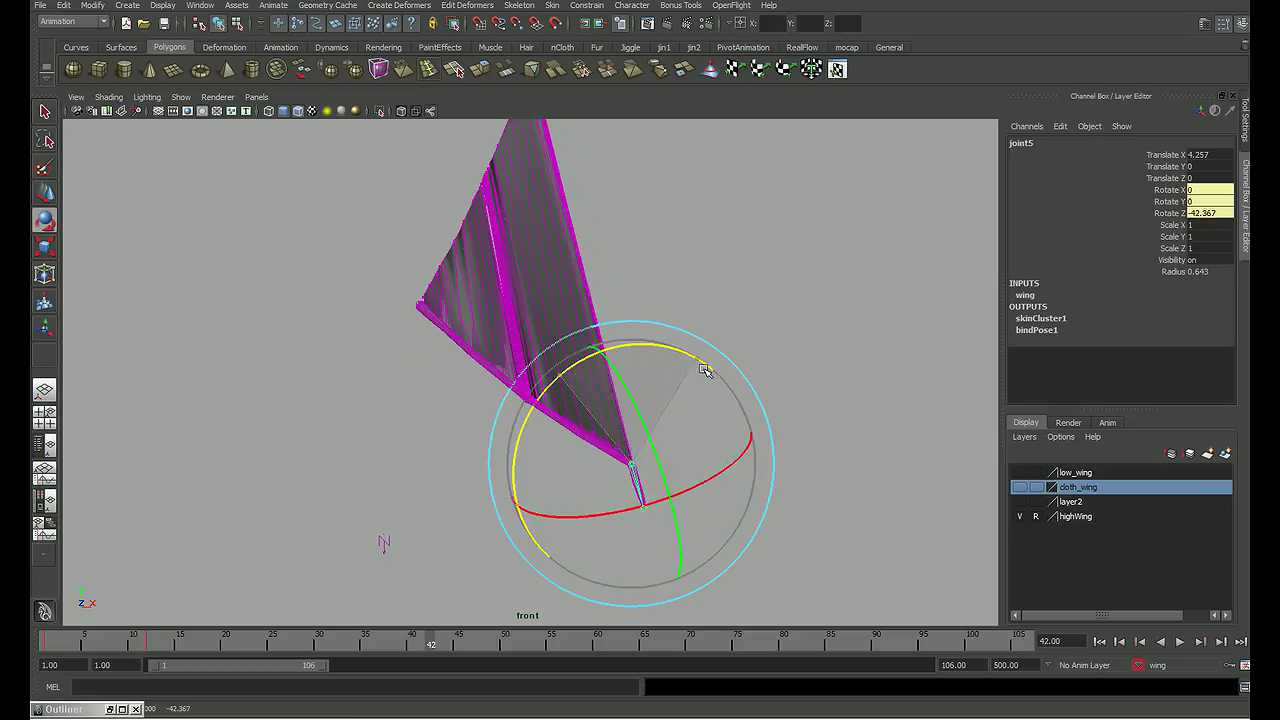
pyautogui.press('q')
pyautogui.click(625, 460)
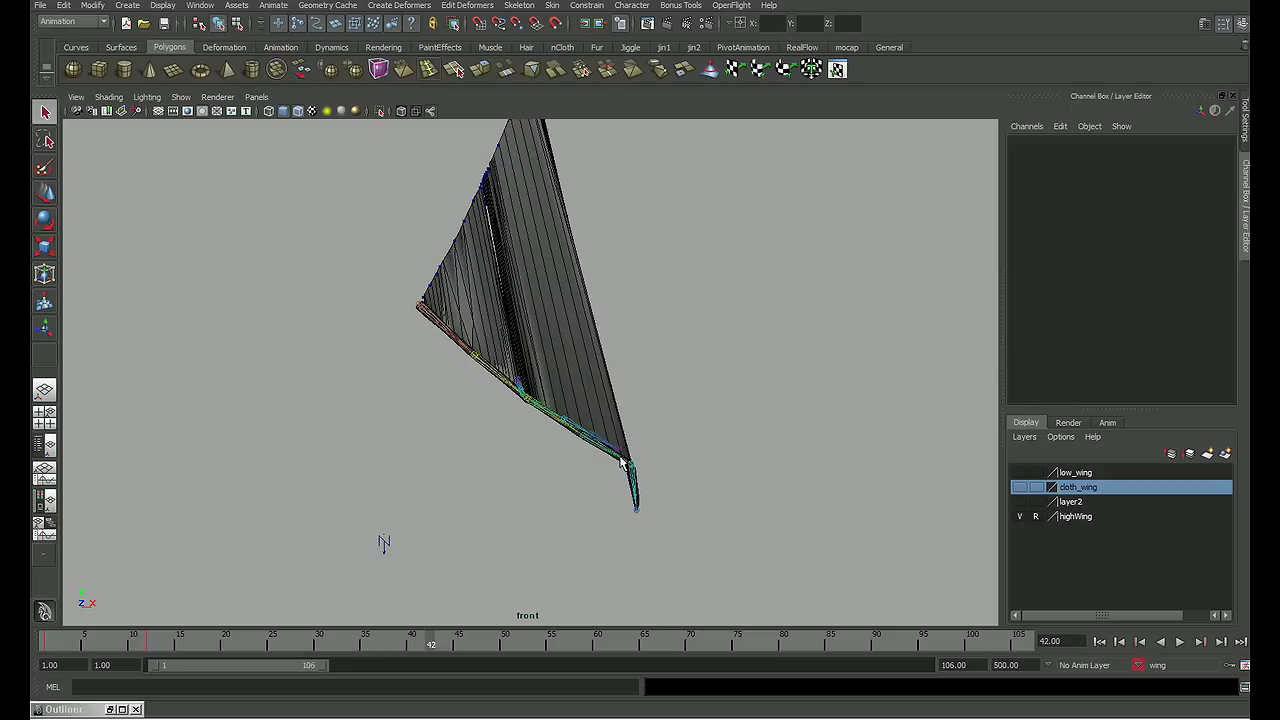
# Step: Rotate joint2's chain to Rotate Z -5.078, angling the lower wing section
pyautogui.click(619, 472)
pyautogui.press('space')
pyautogui.keyDown('alt'); pyautogui.moveTo(842, 290); pyautogui.dragTo(838, 282); pyautogui.keyUp('alt')
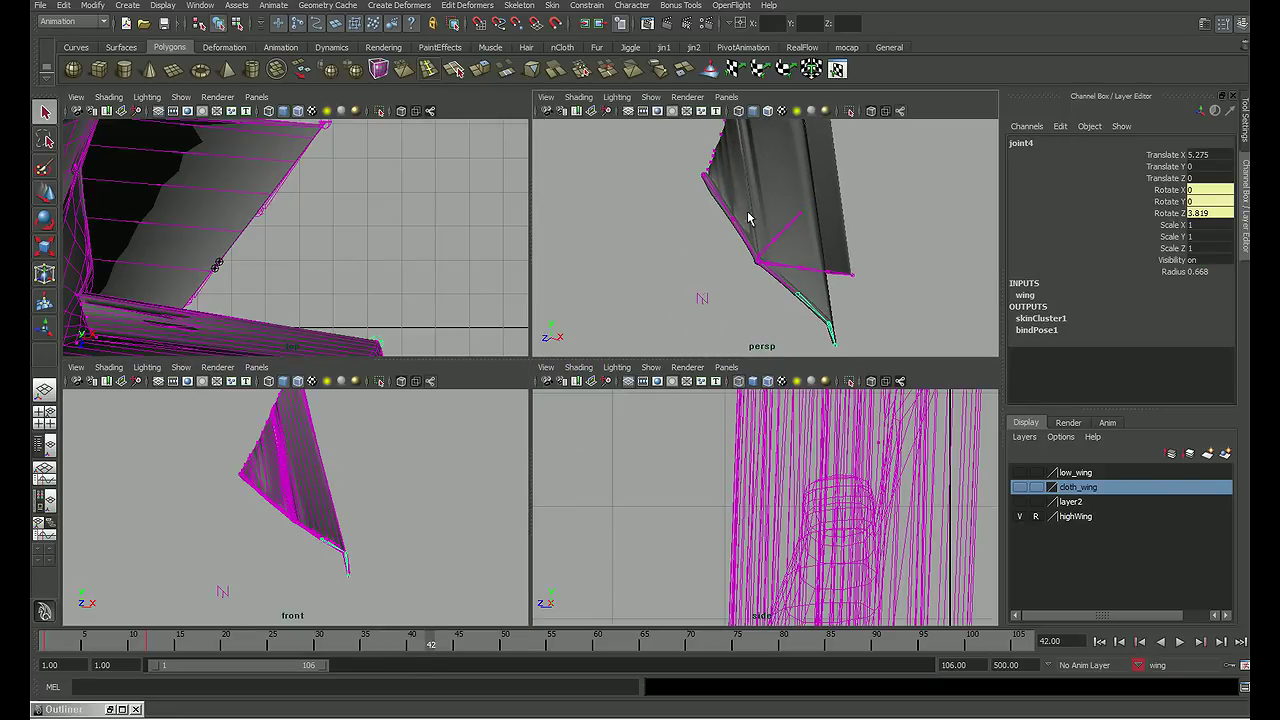
pyautogui.keyDown('shift'); pyautogui.click(740, 266); pyautogui.keyUp('shift')
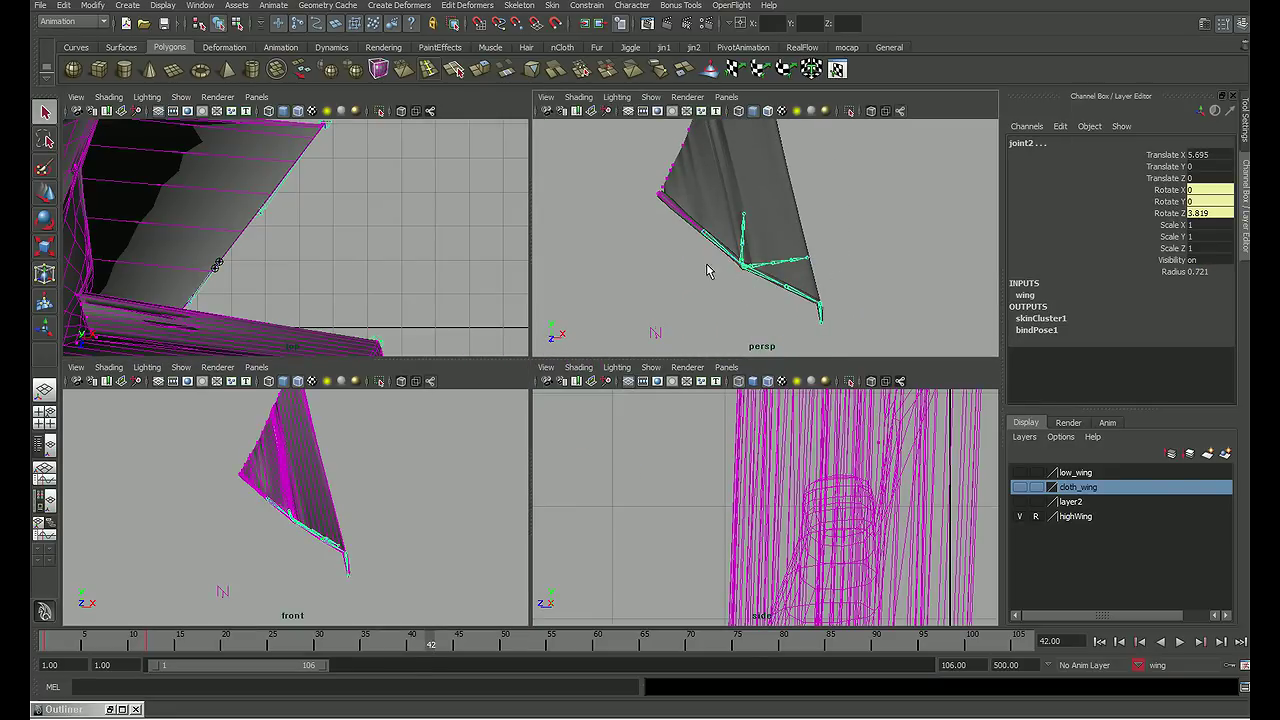
pyautogui.press('space')
pyautogui.press('e')
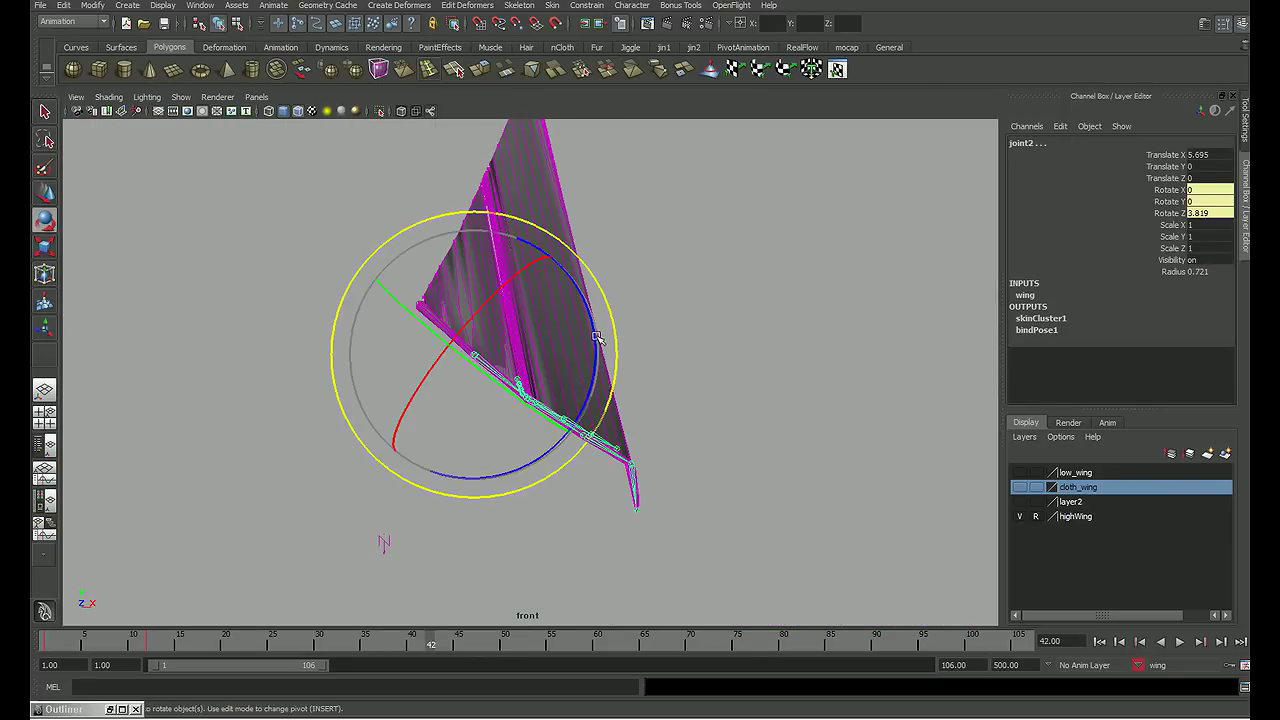
pyautogui.moveTo(592, 337); pyautogui.dragTo(597, 356)
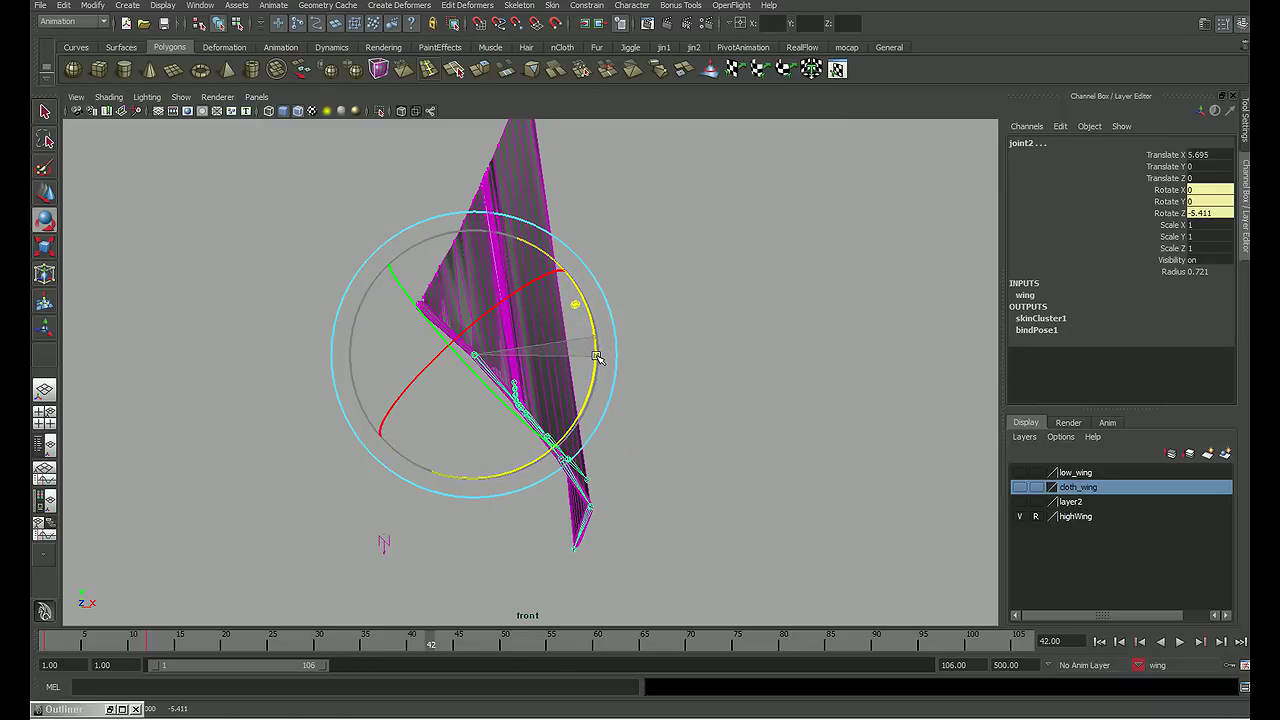
pyautogui.press('q')
pyautogui.click(738, 372)
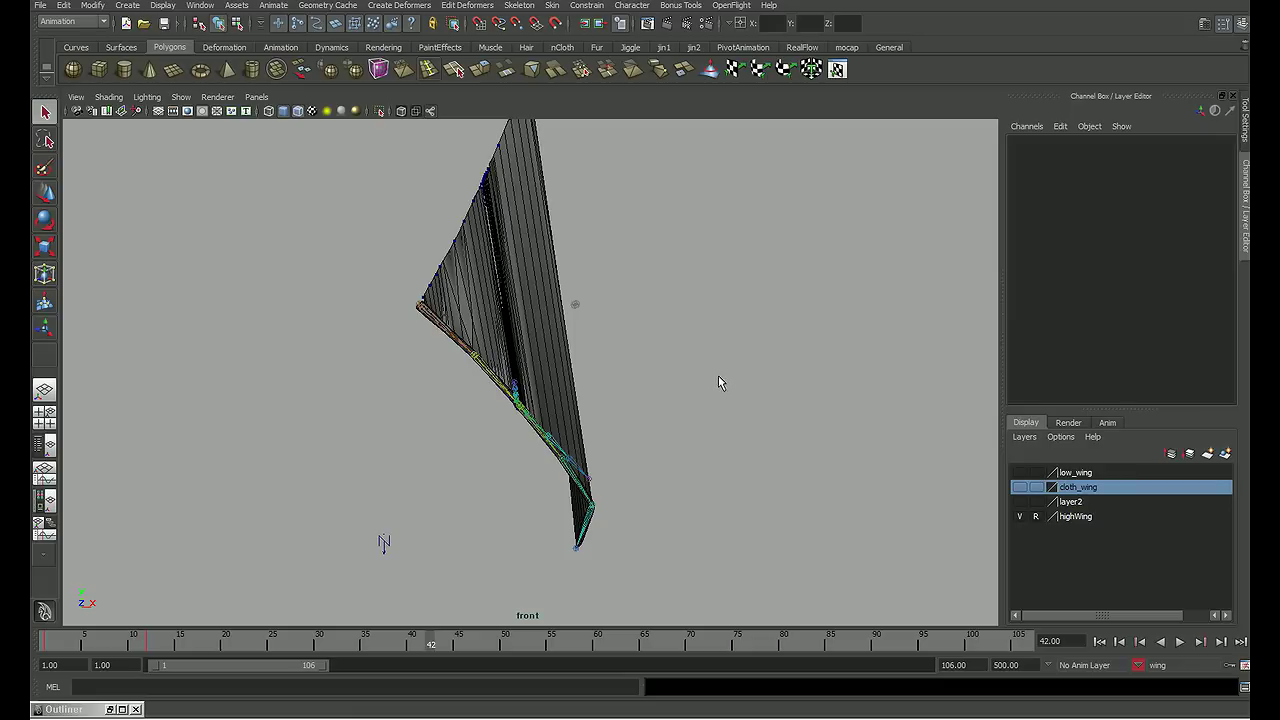
# Step: Play the cloth wing simulation from frame 1, then stop it and rewind
pyautogui.moveTo(709, 420)
pyautogui.keyDown('alt'); pyautogui.mouseDown()
pyautogui.moveTo(780, 463)
pyautogui.moveTo(570, 462)
pyautogui.mouseUp(); pyautogui.keyUp('alt')
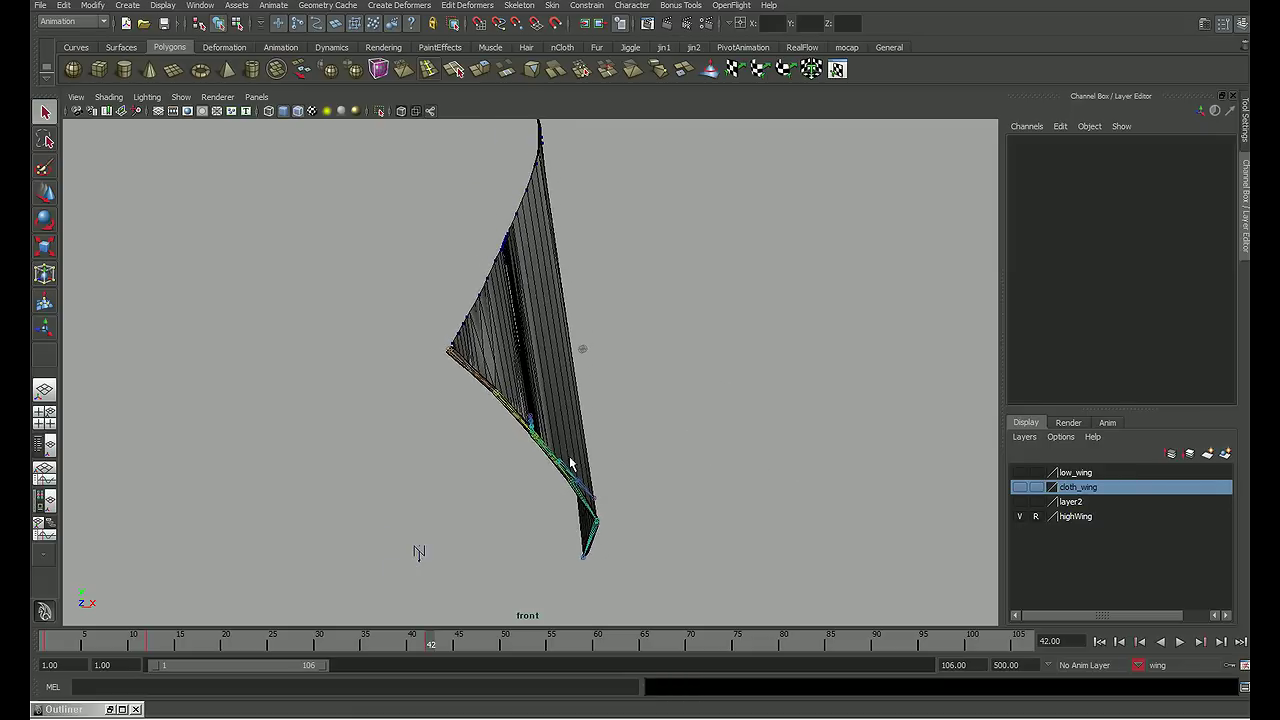
pyautogui.click(1100, 642)
pyautogui.click(1180, 642)
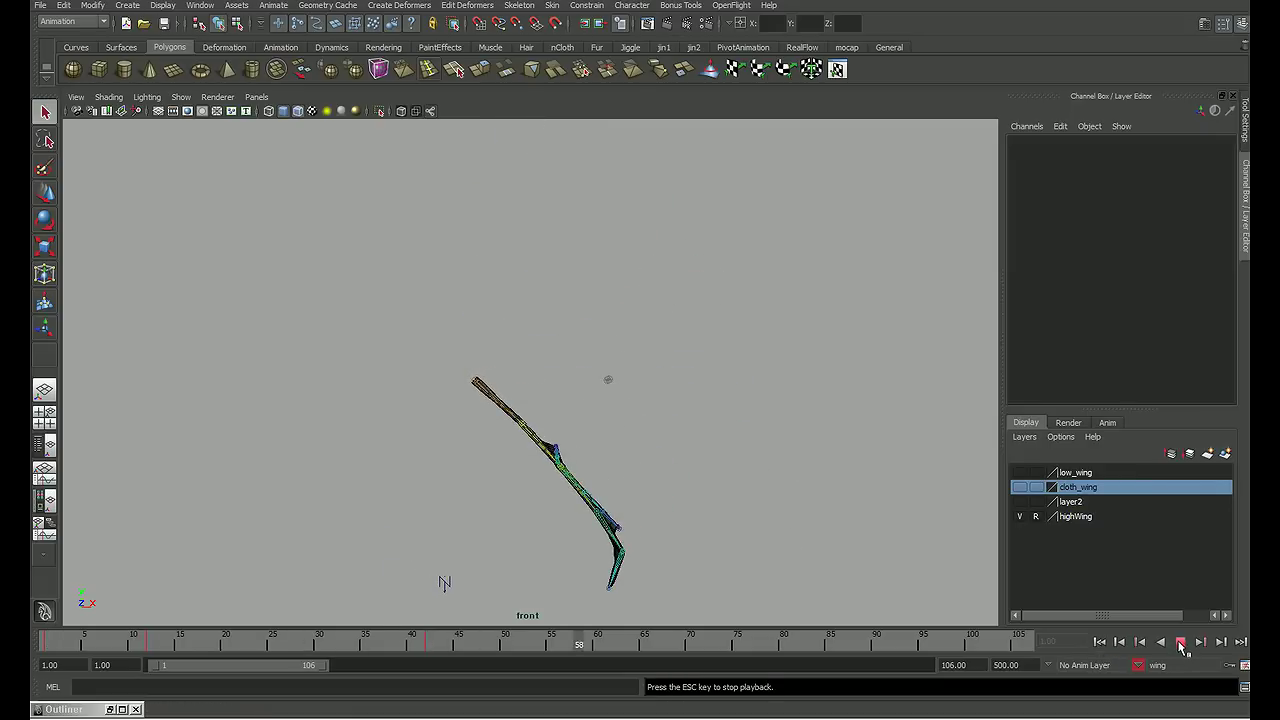
pyautogui.click(1180, 642)
pyautogui.click(1100, 642)
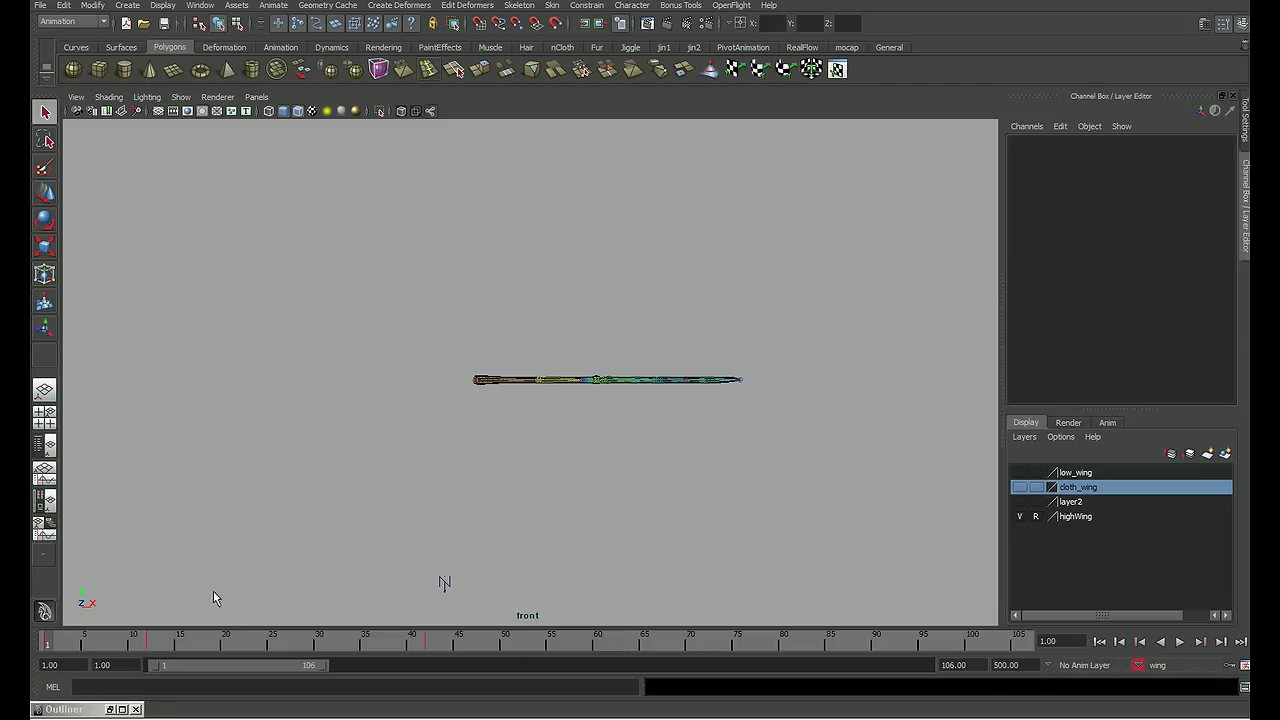
# Step: Change the time slider's Playback Speed setting and replay the simulation from frame 1
pyautogui.rightClick(571, 636)
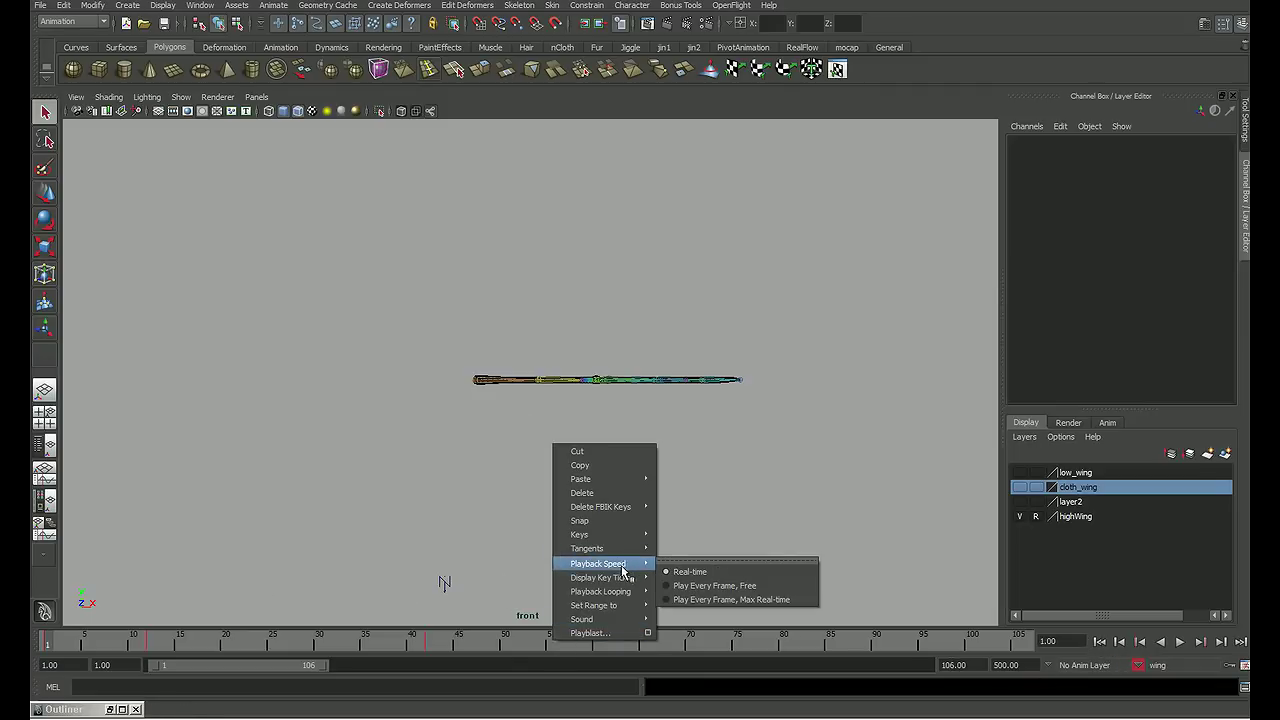
pyautogui.click(724, 597)
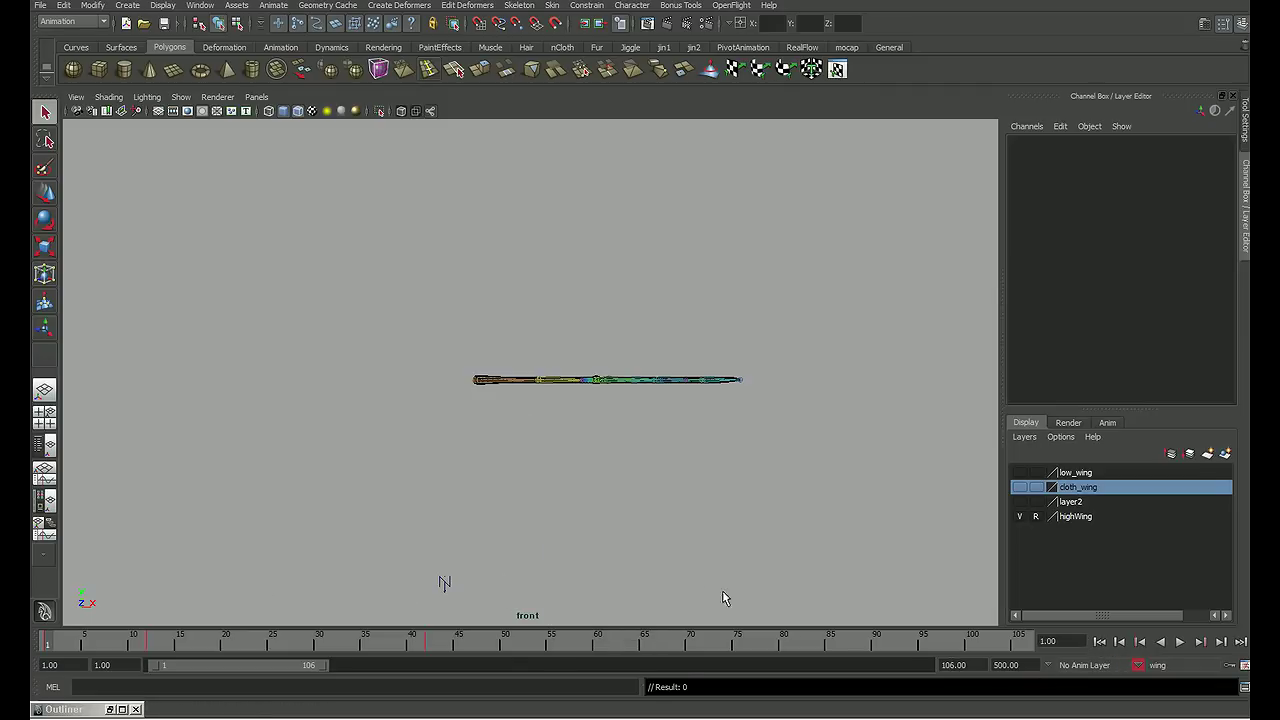
pyautogui.click(1180, 642)
pyautogui.click(1099, 642)
pyautogui.hotkey('alt', 'v')
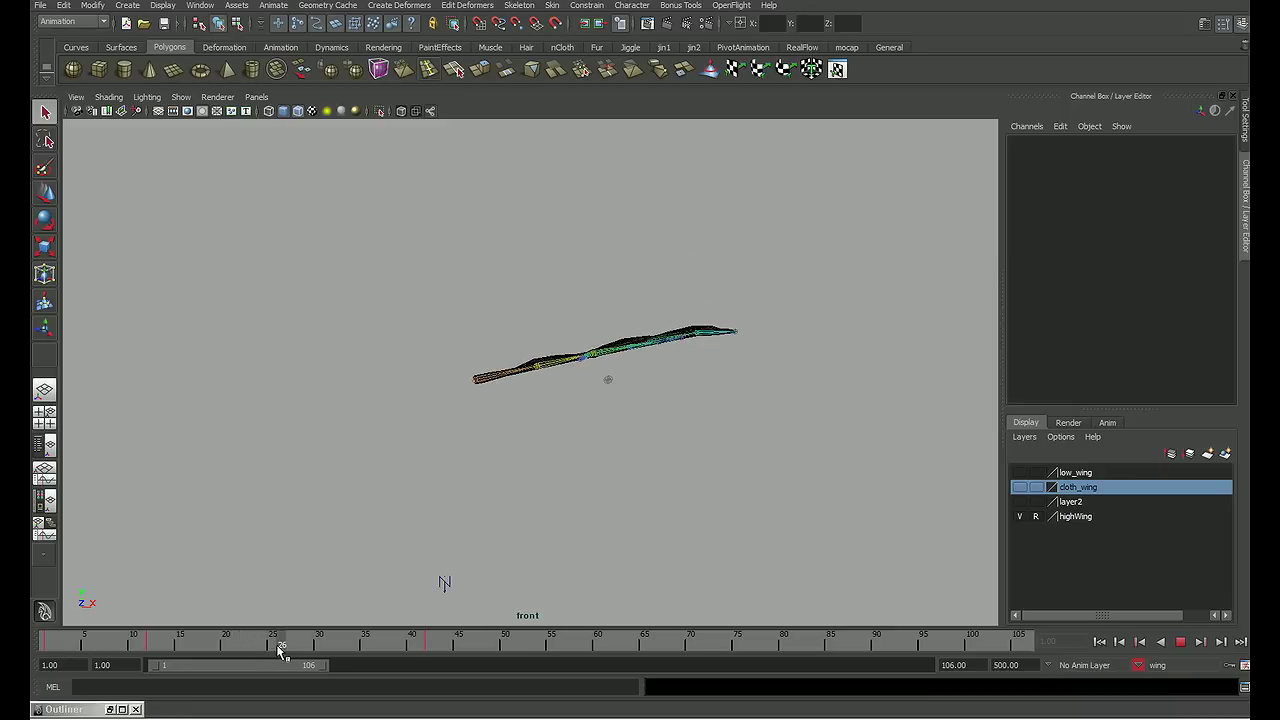
# Step: Set the time range to frames 1–55, go to frame 26, and select the wing joints from the elbow outward
pyautogui.moveTo(331, 668); pyautogui.dragTo(250, 668)
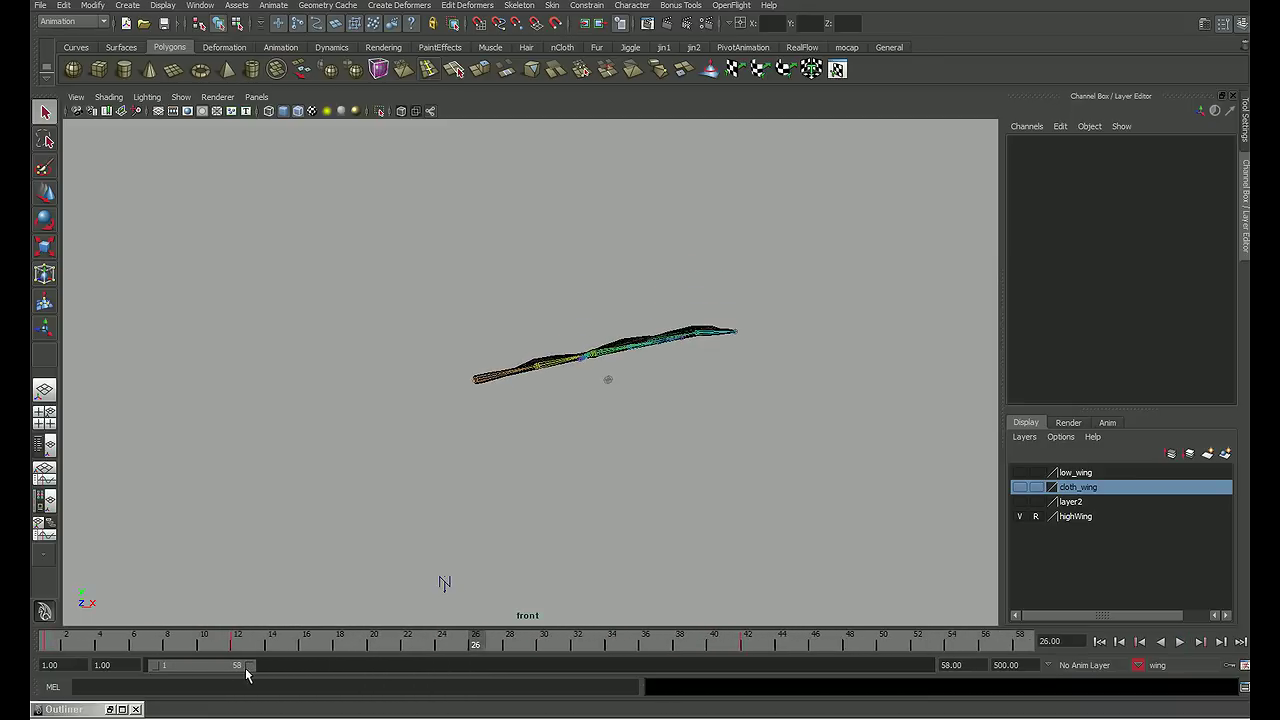
pyautogui.moveTo(503, 643)
pyautogui.mouseDown()
pyautogui.moveTo(420, 652)
pyautogui.moveTo(505, 652)
pyautogui.mouseUp()
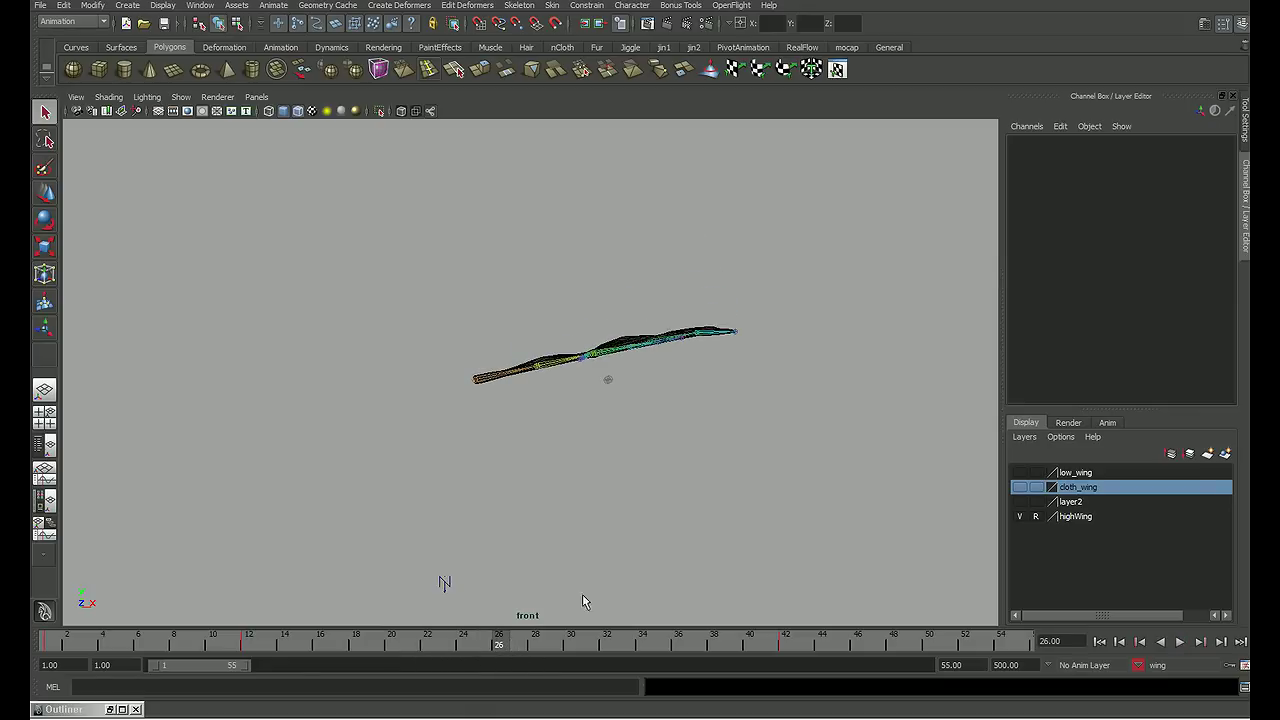
pyautogui.press('space')
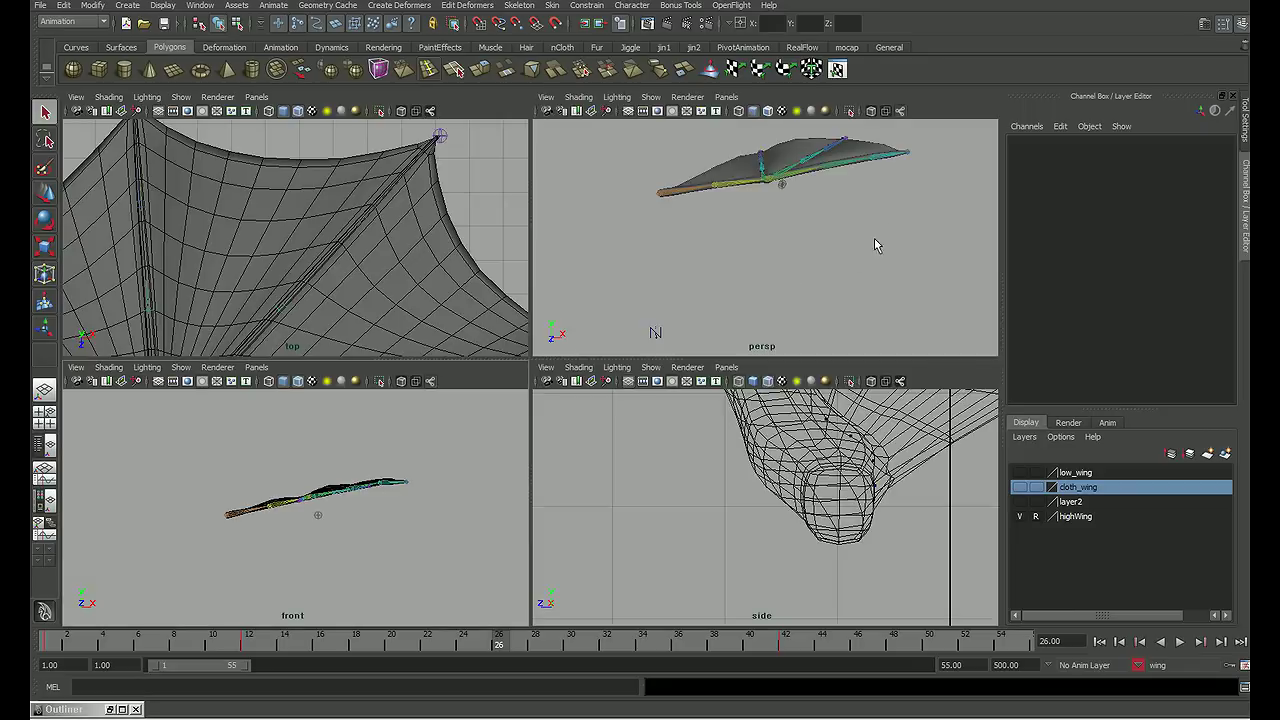
pyautogui.press('space')
pyautogui.moveTo(871, 243)
pyautogui.keyDown('alt'); pyautogui.mouseDown()
pyautogui.moveTo(699, 295)
pyautogui.moveTo(606, 363)
pyautogui.moveTo(677, 349)
pyautogui.moveTo(663, 423)
pyautogui.moveTo(800, 432)
pyautogui.mouseUp(); pyautogui.keyUp('alt')
pyautogui.click(800, 432)
pyautogui.click(673, 408)
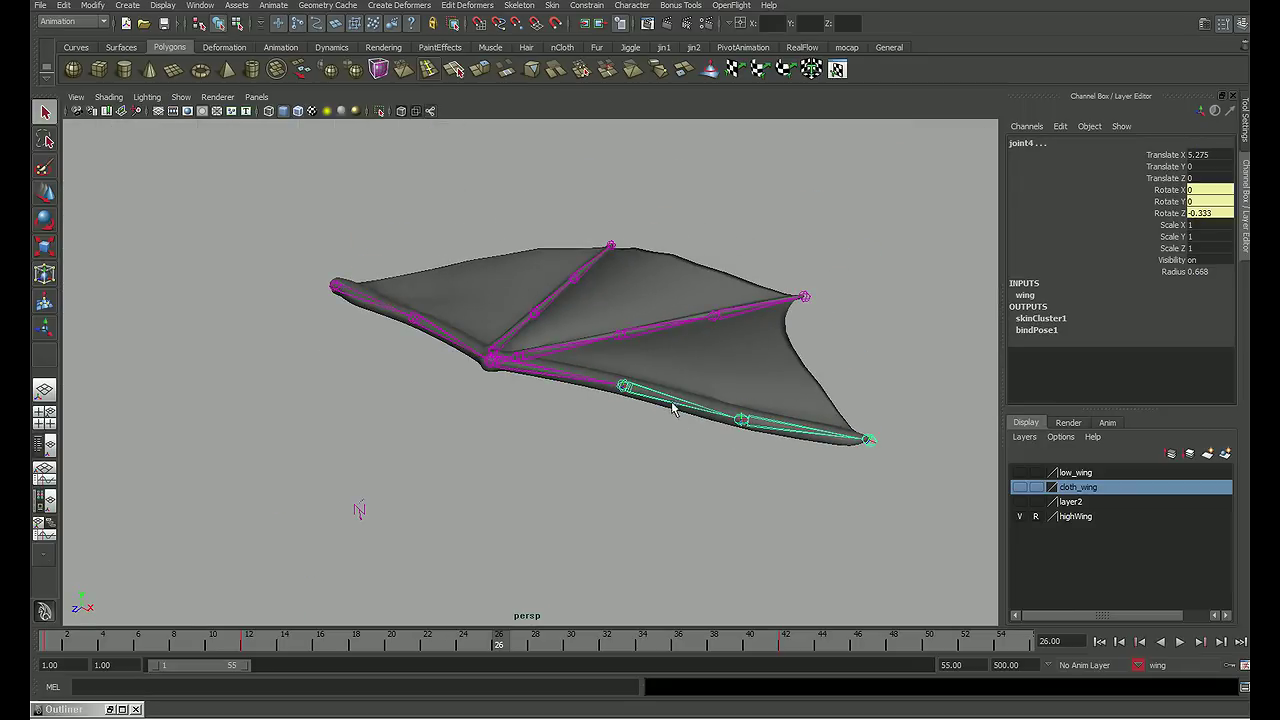
pyautogui.click(562, 381)
# Step: Raise the wing by rotating joint2's chain to Rotate Z 27.404, then play the simulation
pyautogui.press('space')
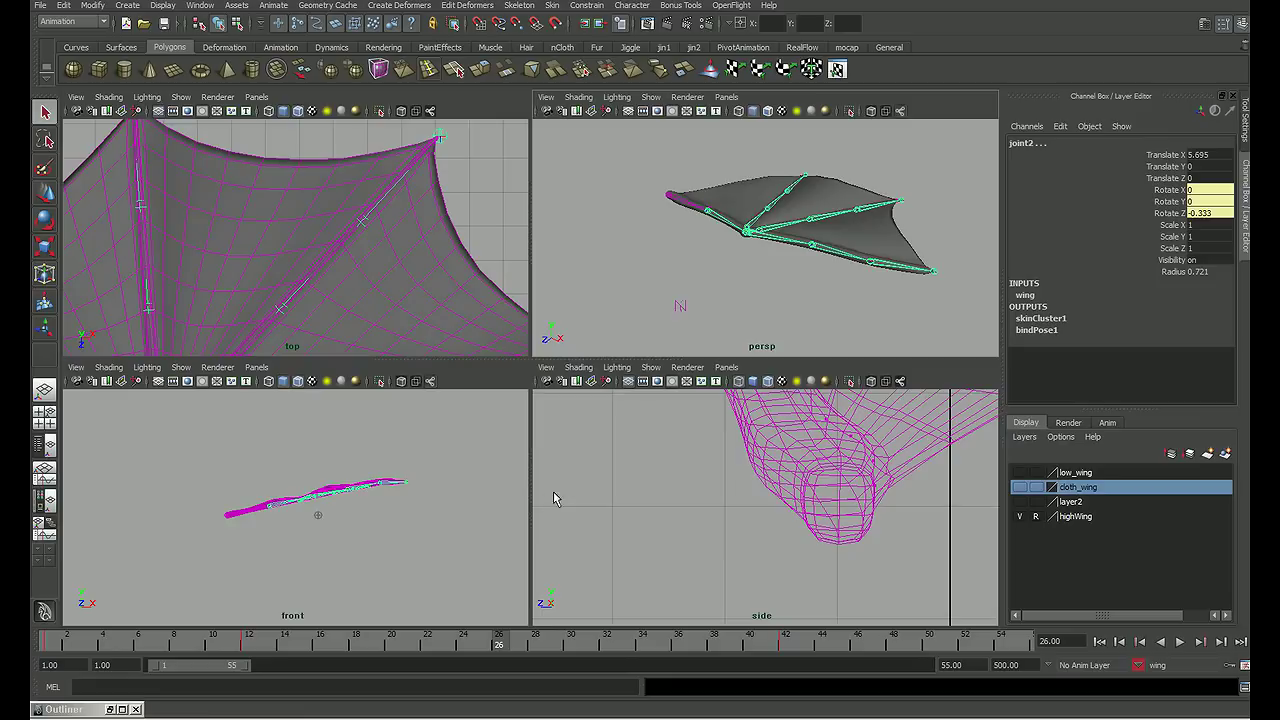
pyautogui.press('space')
pyautogui.keyDown('alt'); pyautogui.moveTo(525, 475); pyautogui.dragTo(577, 477, button='right'); pyautogui.keyUp('alt')
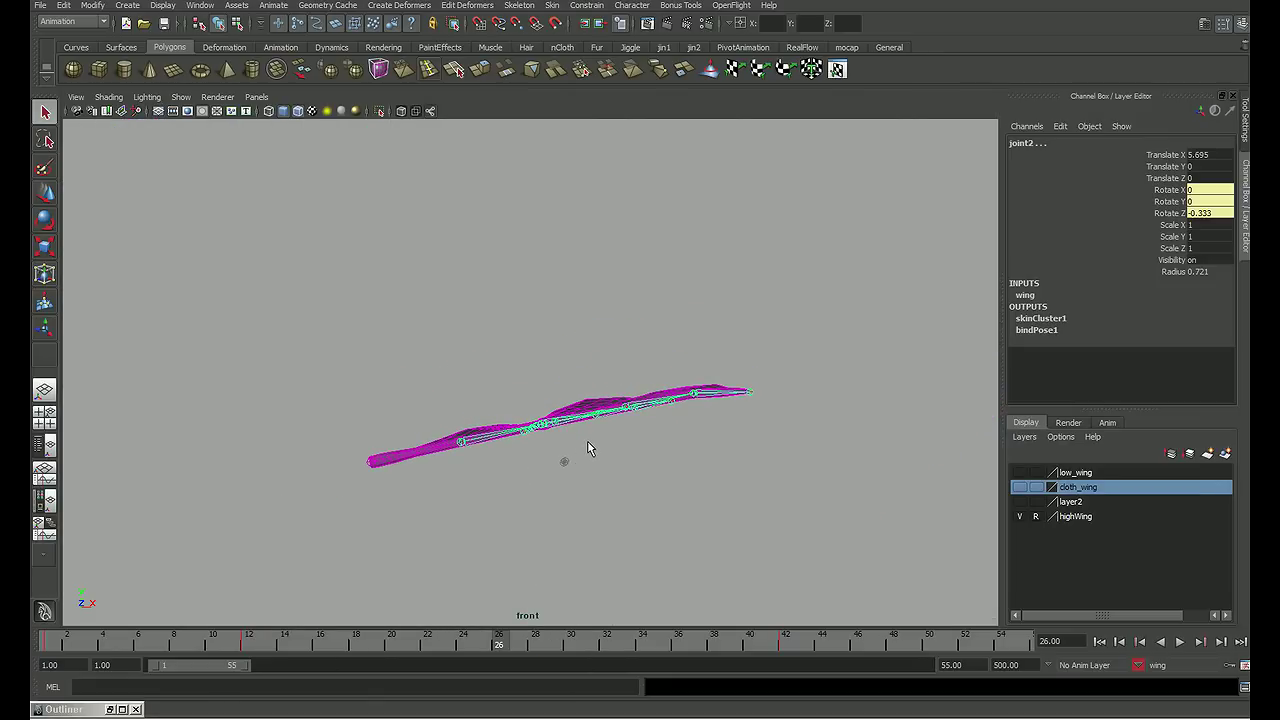
pyautogui.press('e')
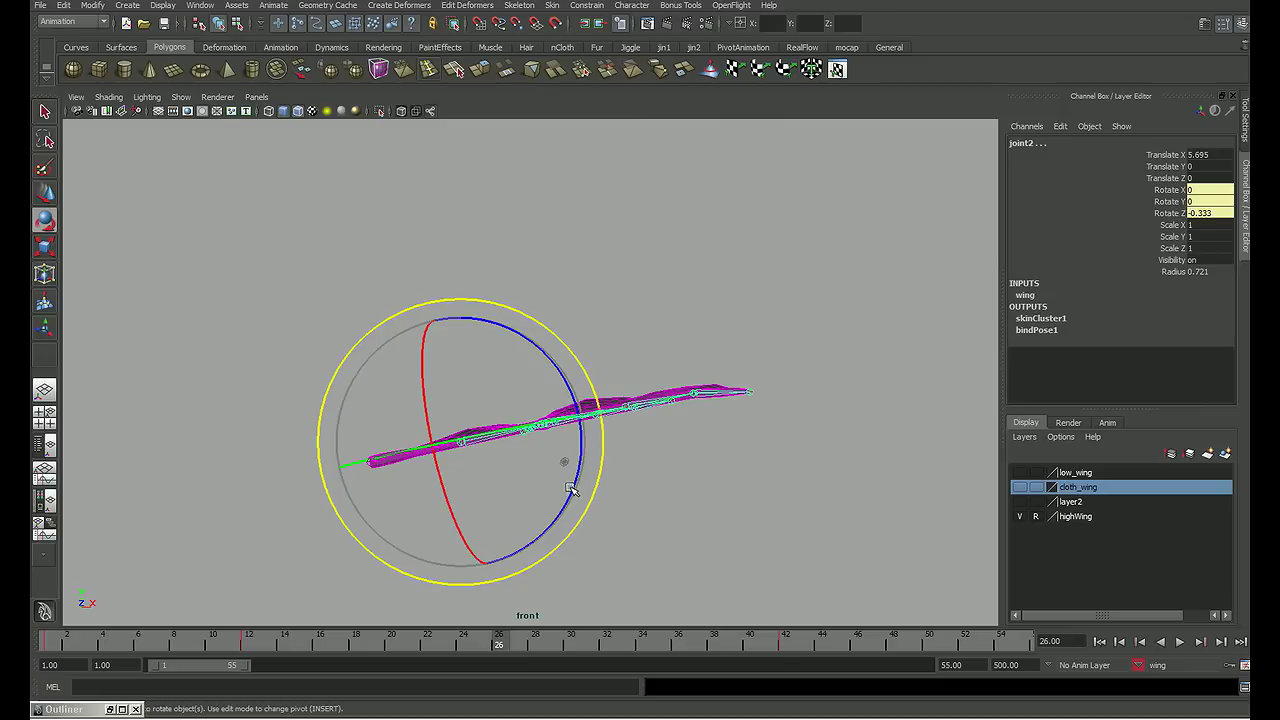
pyautogui.moveTo(569, 488); pyautogui.dragTo(567, 432)
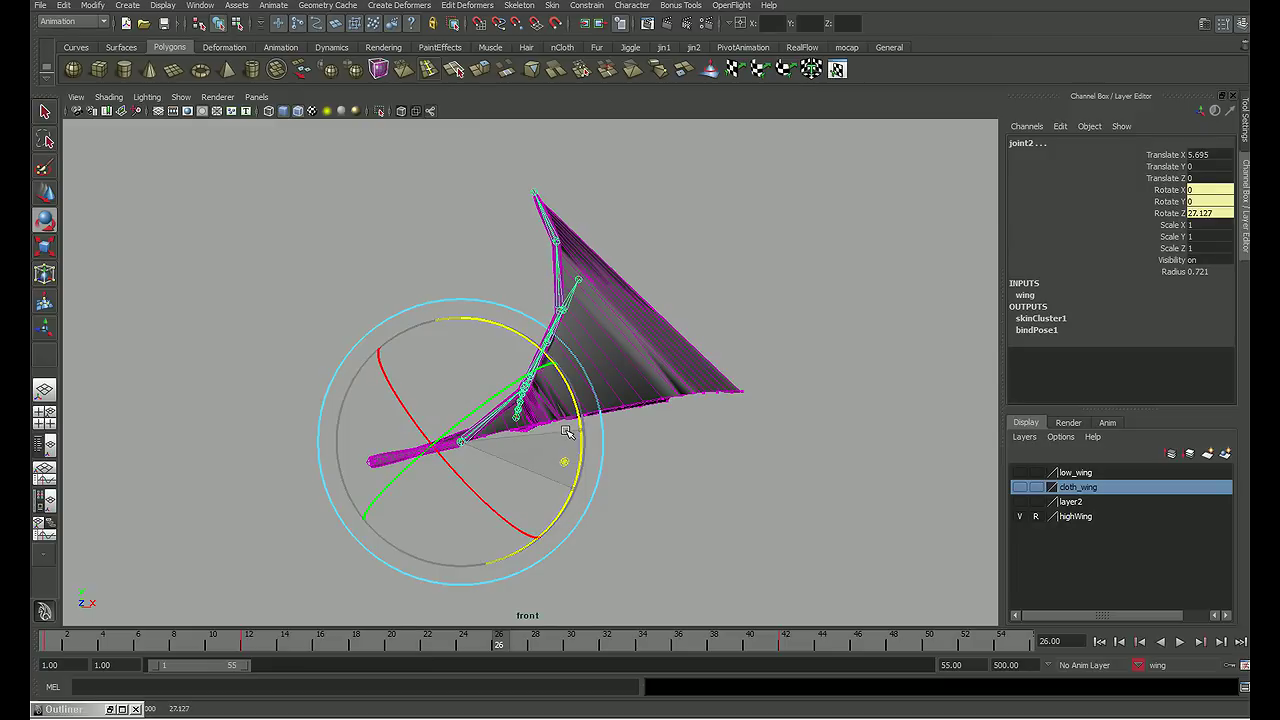
pyautogui.click(740, 447)
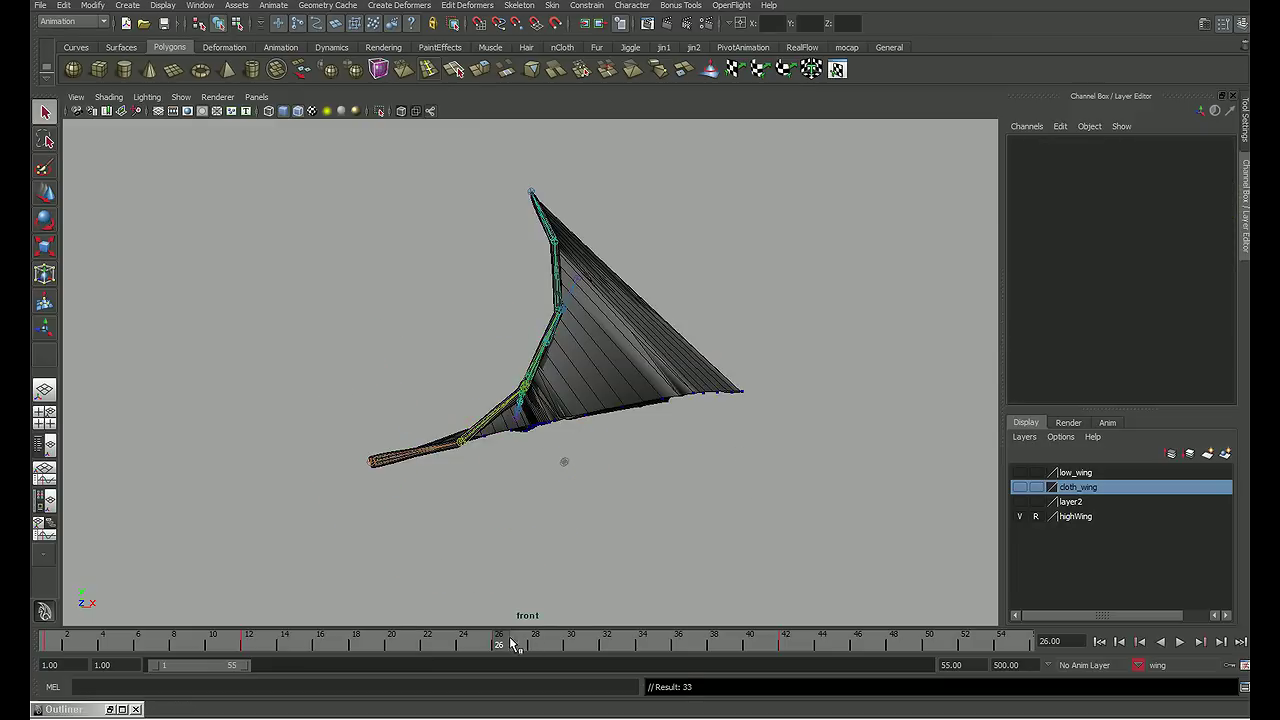
pyautogui.hotkey('alt', 'v')
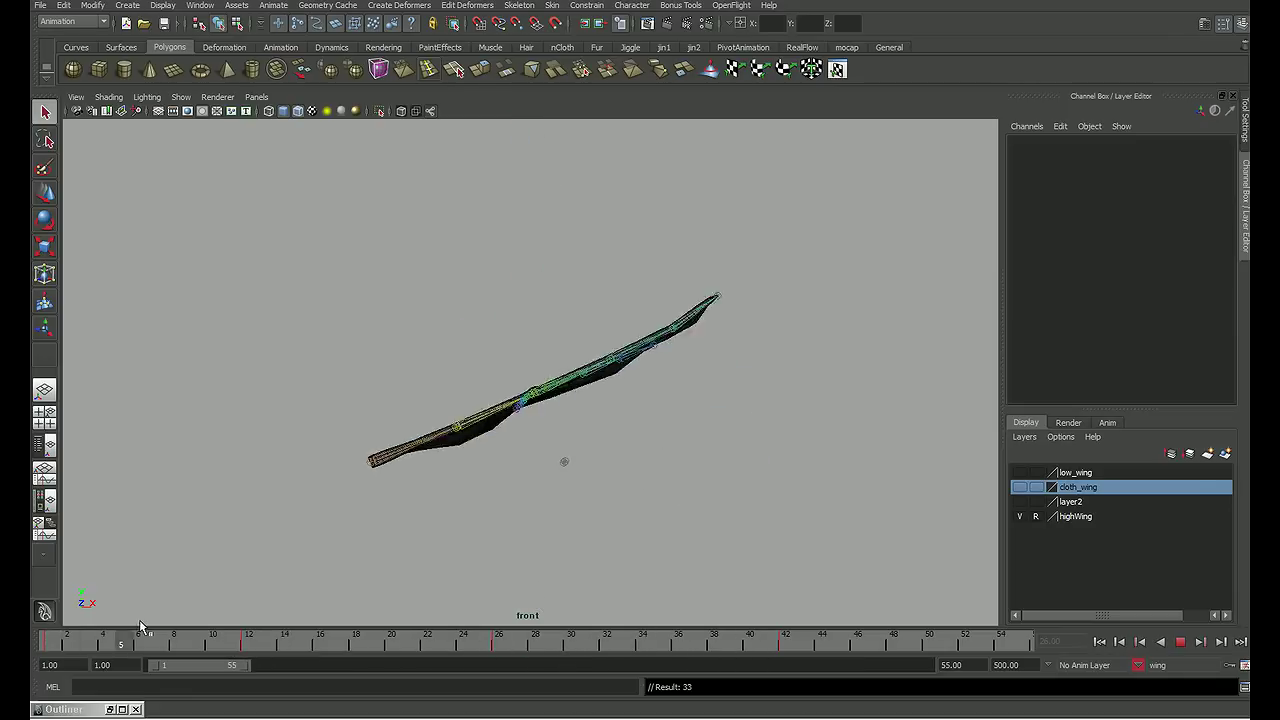
pyautogui.moveTo(652, 632)
pyautogui.mouseDown()
pyautogui.moveTo(91, 620)
pyautogui.moveTo(789, 629)
pyautogui.mouseUp()
pyautogui.keyDown('alt'); pyautogui.moveTo(679, 532); pyautogui.dragTo(679, 441, button='middle'); pyautogui.keyUp('alt')
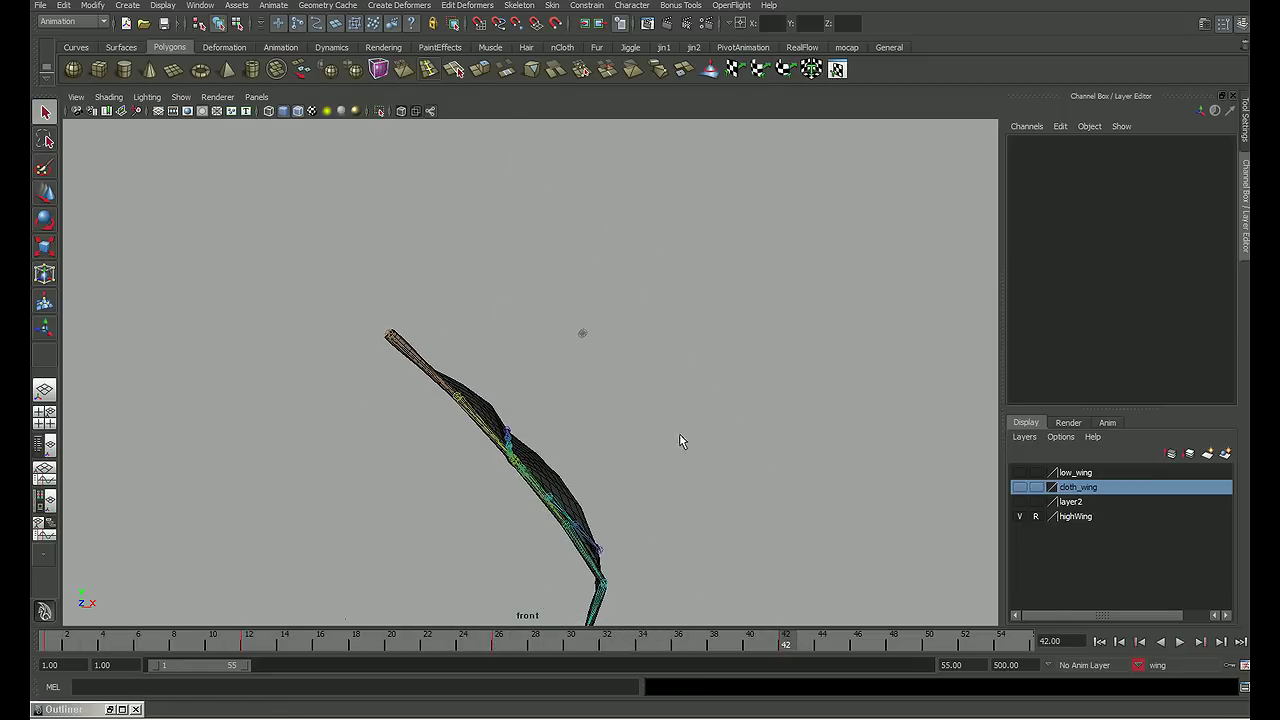
pyautogui.keyDown('alt'); pyautogui.moveTo(677, 491); pyautogui.dragTo(666, 451, button='middle'); pyautogui.keyUp('alt')
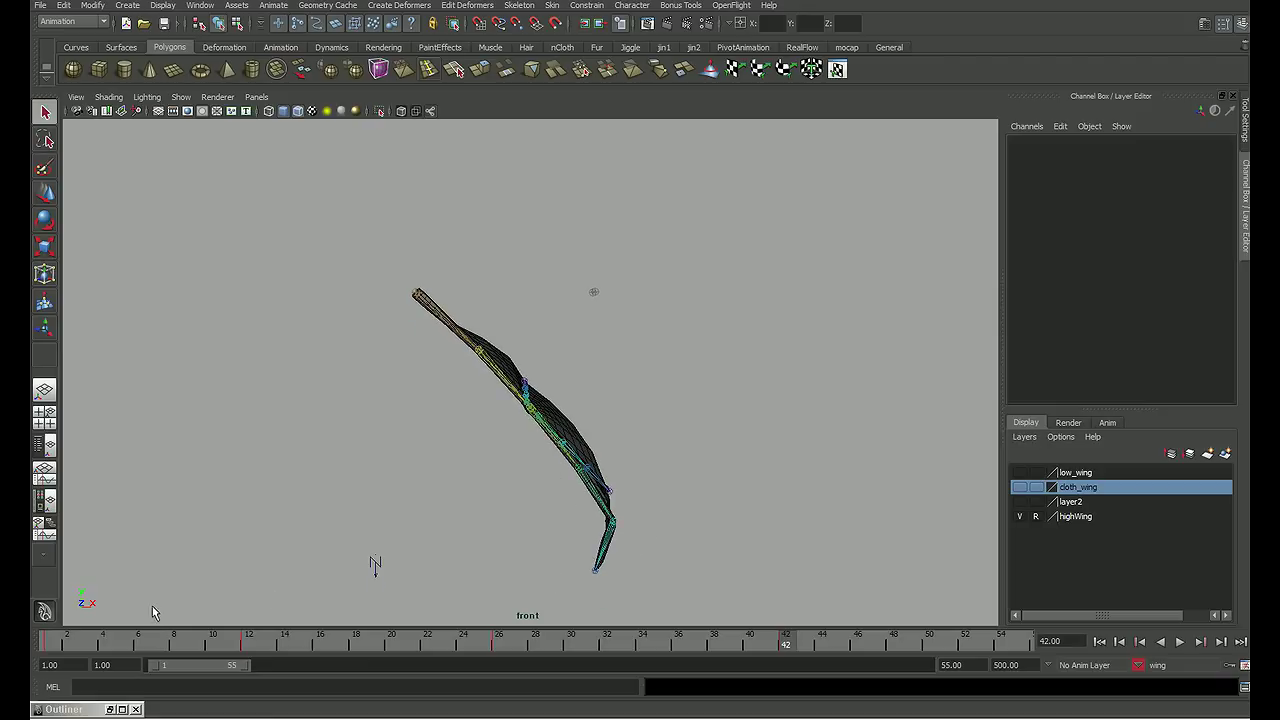
pyautogui.moveTo(511, 648)
pyautogui.mouseDown()
pyautogui.moveTo(497, 662)
pyautogui.moveTo(469, 651)
pyautogui.moveTo(517, 650)
pyautogui.mouseUp()
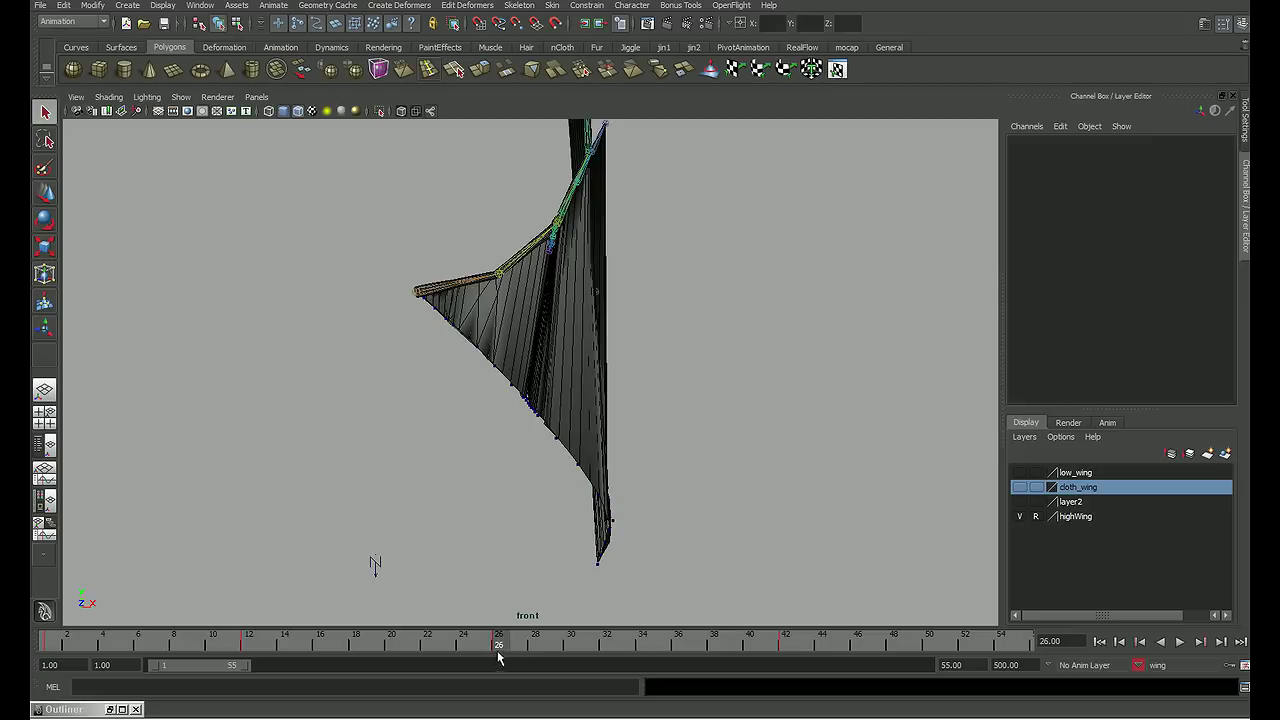
pyautogui.moveTo(658, 650)
pyautogui.mouseDown()
pyautogui.moveTo(775, 660)
pyautogui.moveTo(553, 650)
pyautogui.mouseUp()
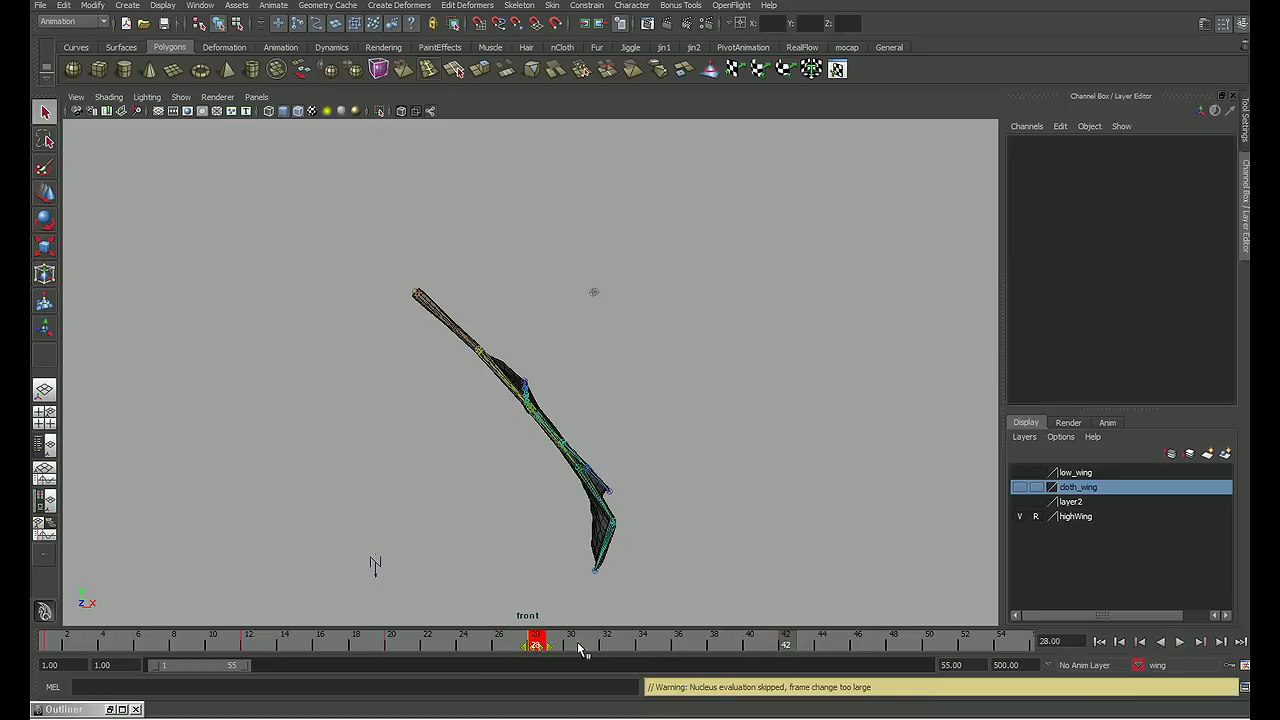
pyautogui.click(374, 643)
pyautogui.moveTo(374, 643)
pyautogui.mouseDown()
pyautogui.moveTo(51, 646)
pyautogui.moveTo(538, 660)
pyautogui.mouseUp()
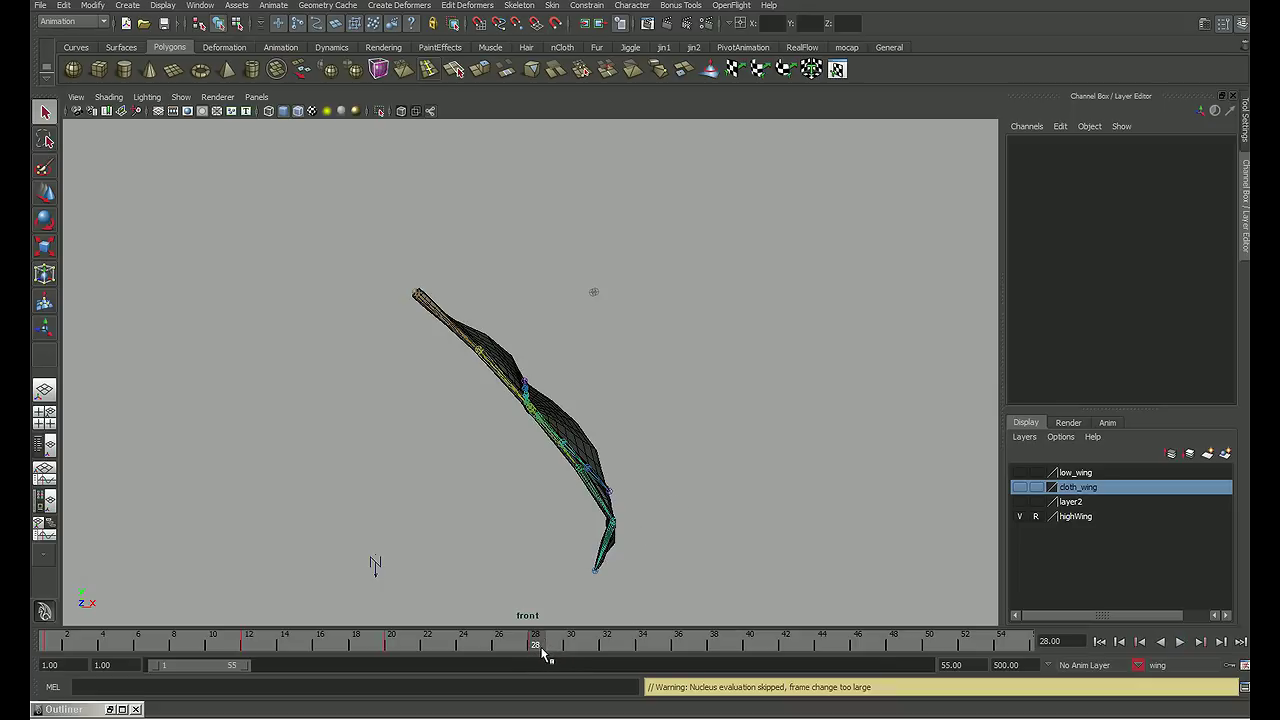
pyautogui.moveTo(543, 655); pyautogui.dragTo(249, 648)
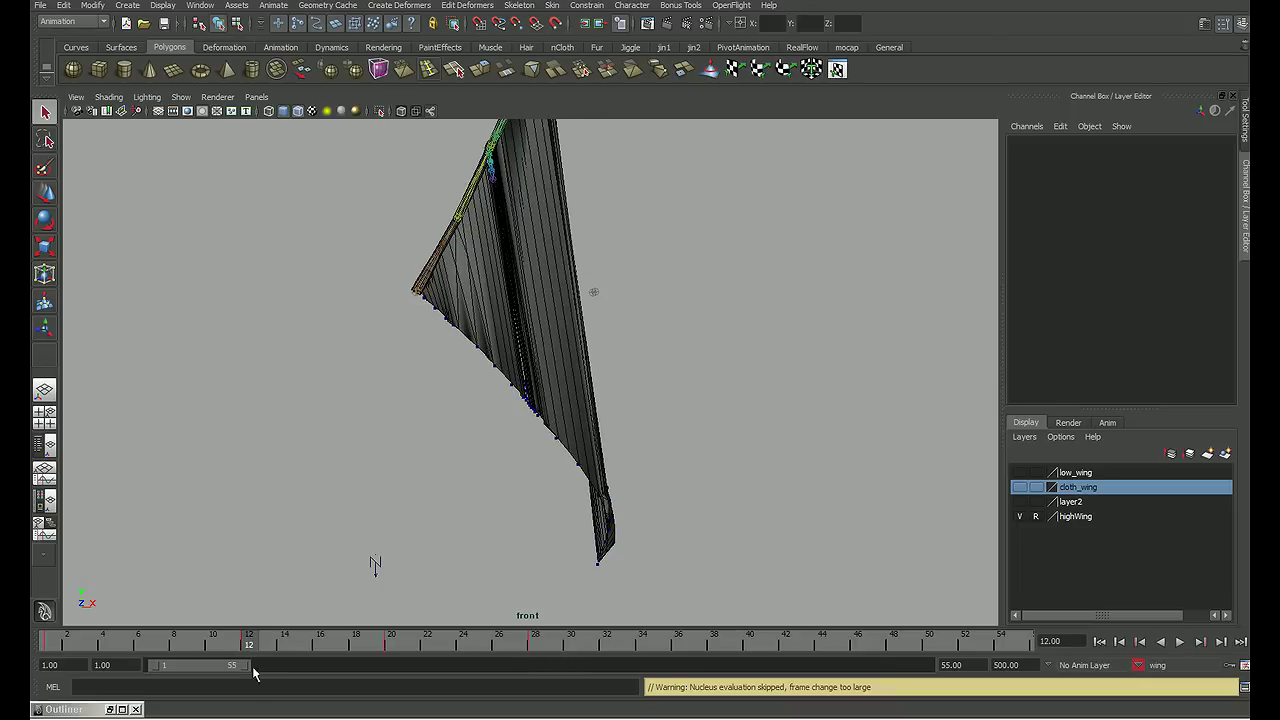
# Step: Copy the frame-12 wing key, paste it at frame 45, and scrub back to preview
pyautogui.rightClick(249, 648)
pyautogui.click(290, 468)
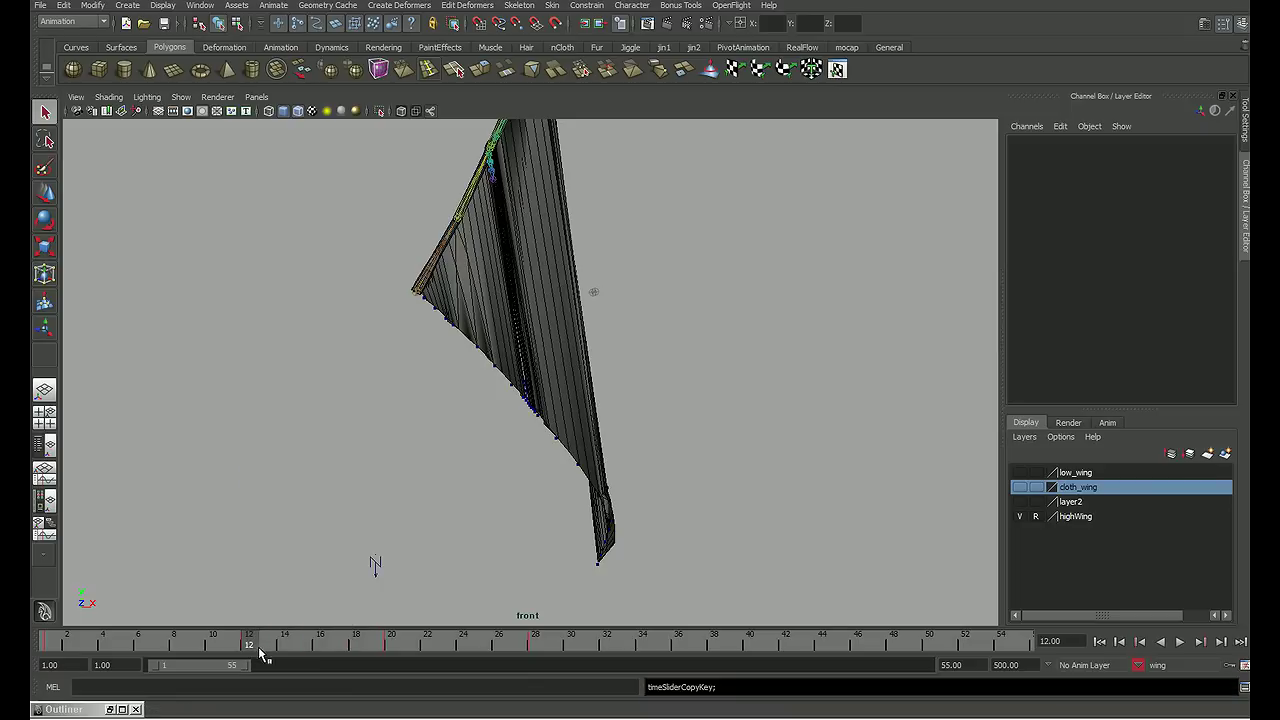
pyautogui.moveTo(252, 650); pyautogui.dragTo(840, 650)
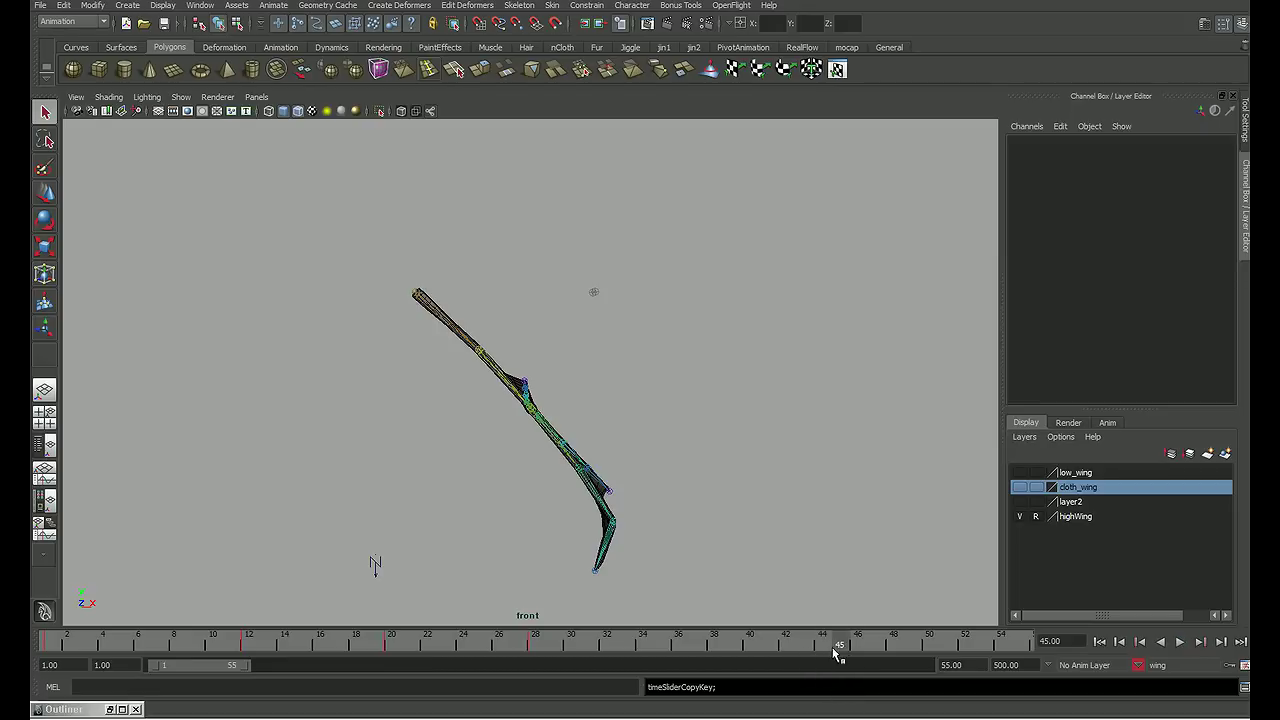
pyautogui.rightClick(838, 650)
pyautogui.moveTo(869, 481)
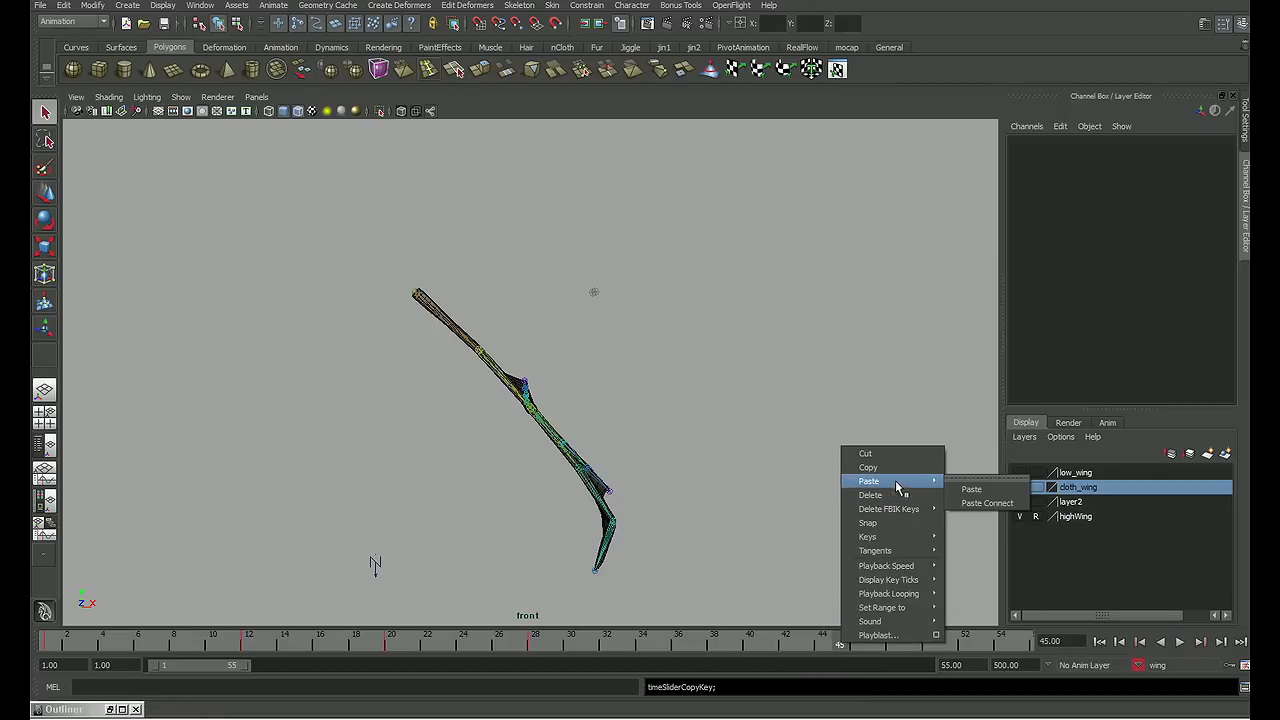
pyautogui.click(987, 491)
pyautogui.moveTo(843, 645); pyautogui.dragTo(697, 648)
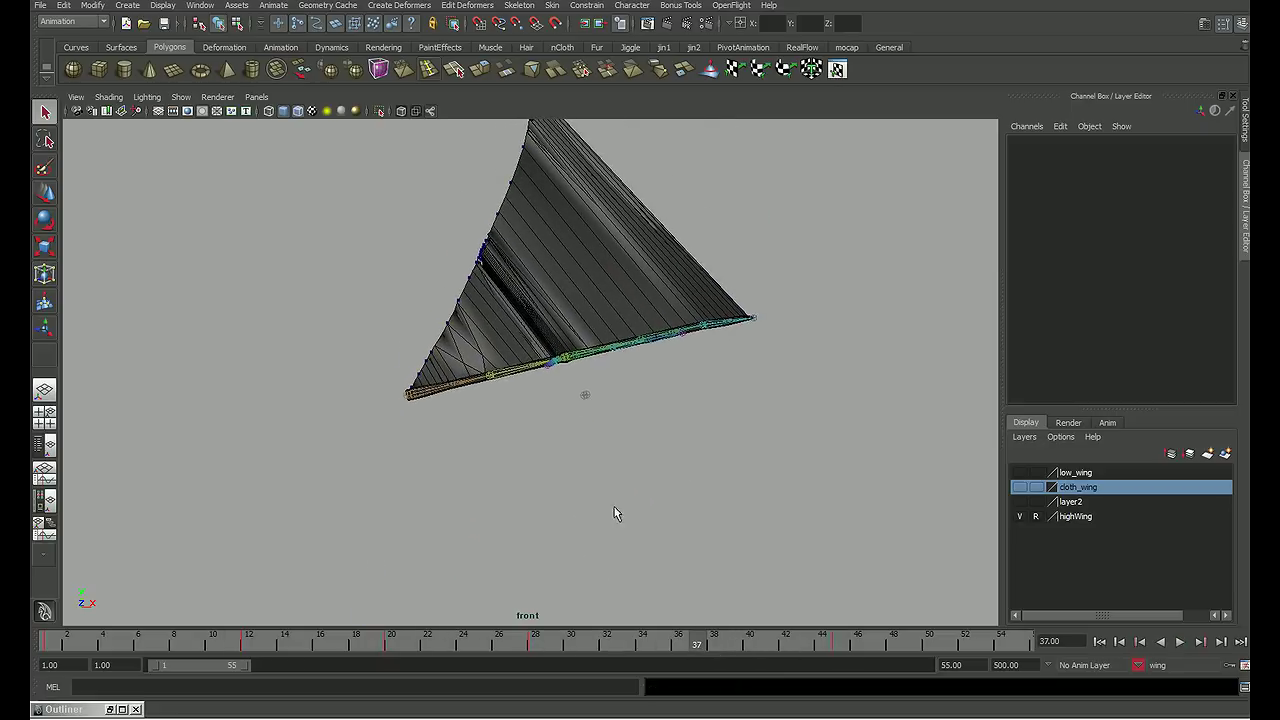
# Step: At frame 37, swing joint3 down on Z, easing it back to about -48 degrees
pyautogui.press('space')
pyautogui.press('space')
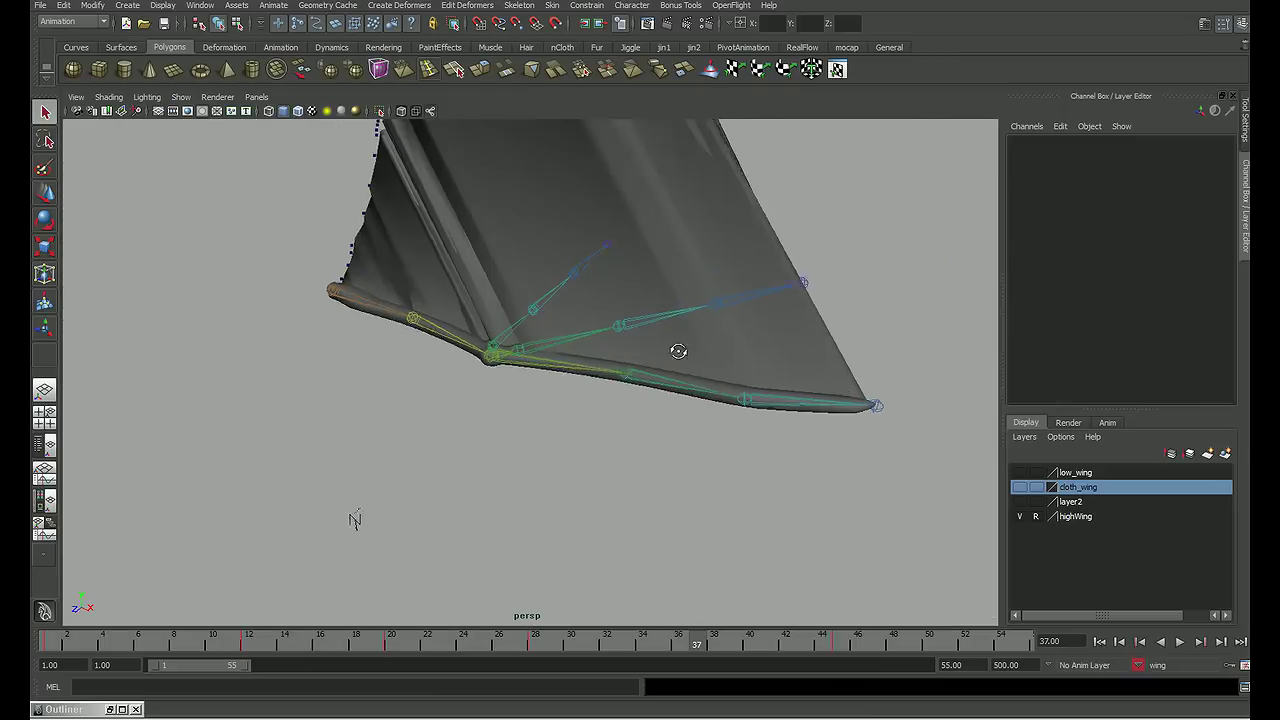
pyautogui.moveTo(354, 520)
pyautogui.keyDown('alt'); pyautogui.mouseDown()
pyautogui.moveTo(334, 600)
pyautogui.moveTo(737, 380)
pyautogui.moveTo(665, 387)
pyautogui.moveTo(663, 357)
pyautogui.moveTo(640, 380)
pyautogui.moveTo(633, 357)
pyautogui.mouseUp(); pyautogui.keyUp('alt')
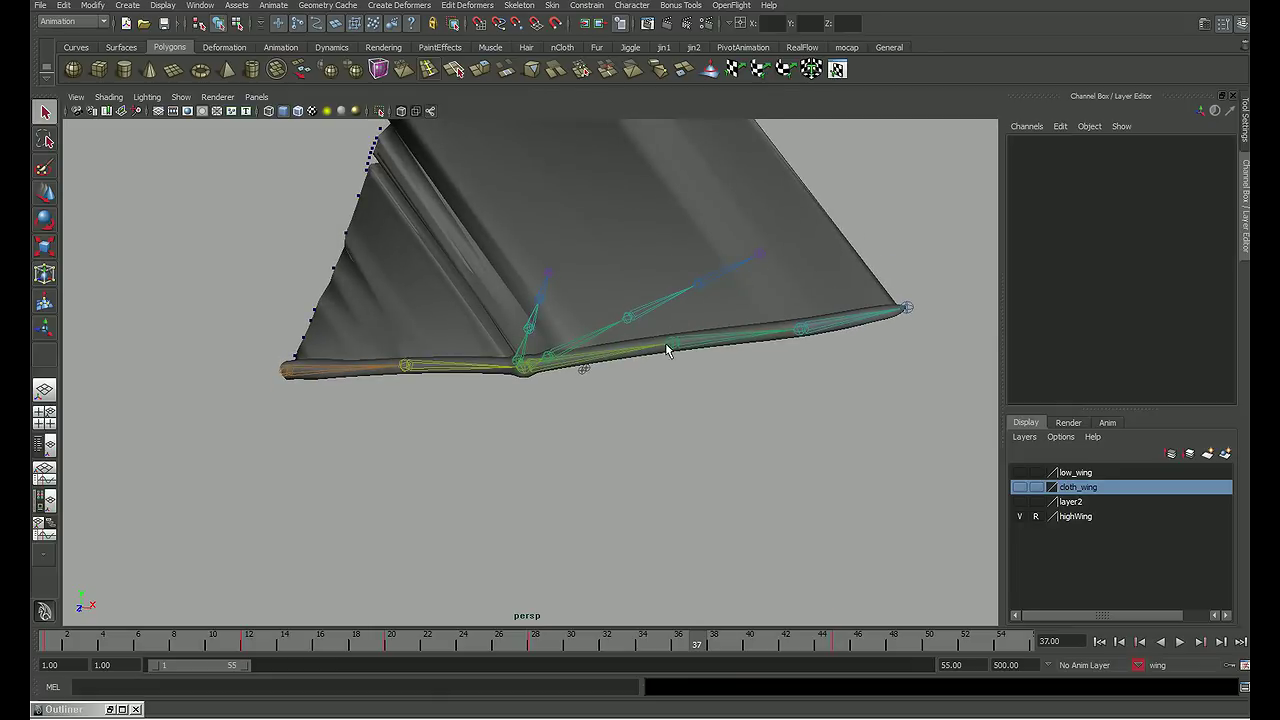
pyautogui.click(643, 355)
pyautogui.press('space')
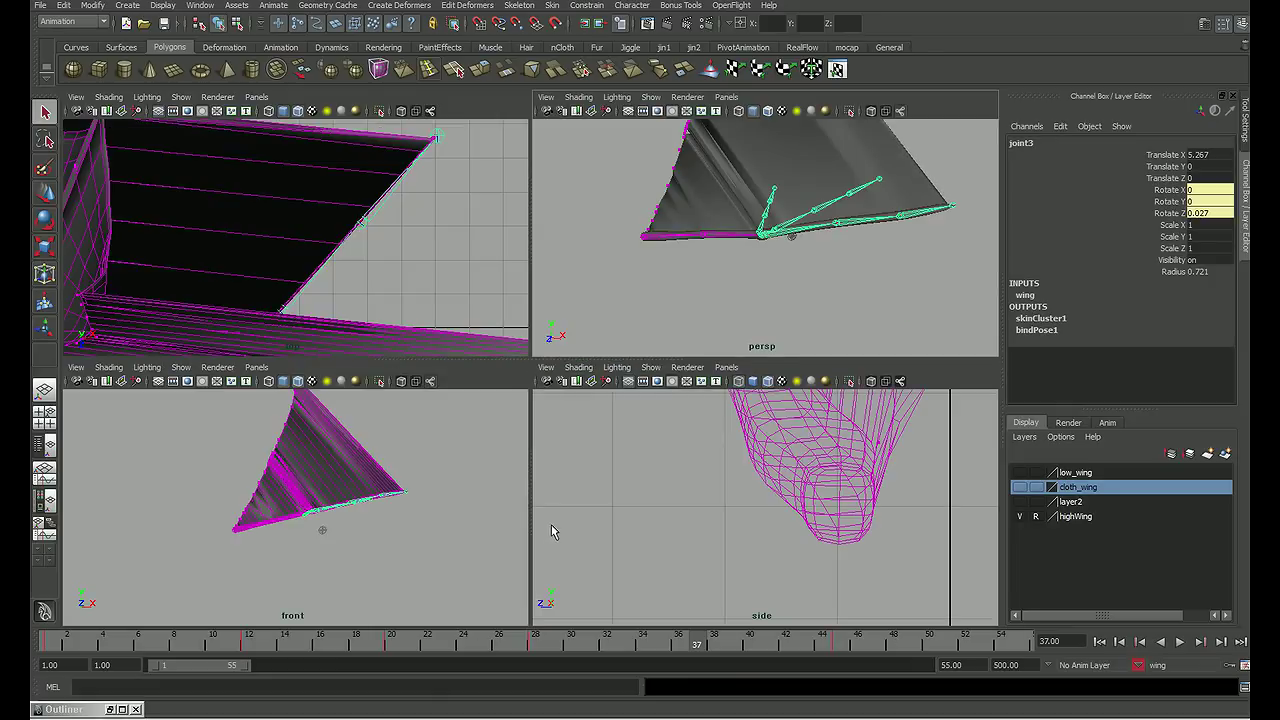
pyautogui.press('space')
pyautogui.press('e')
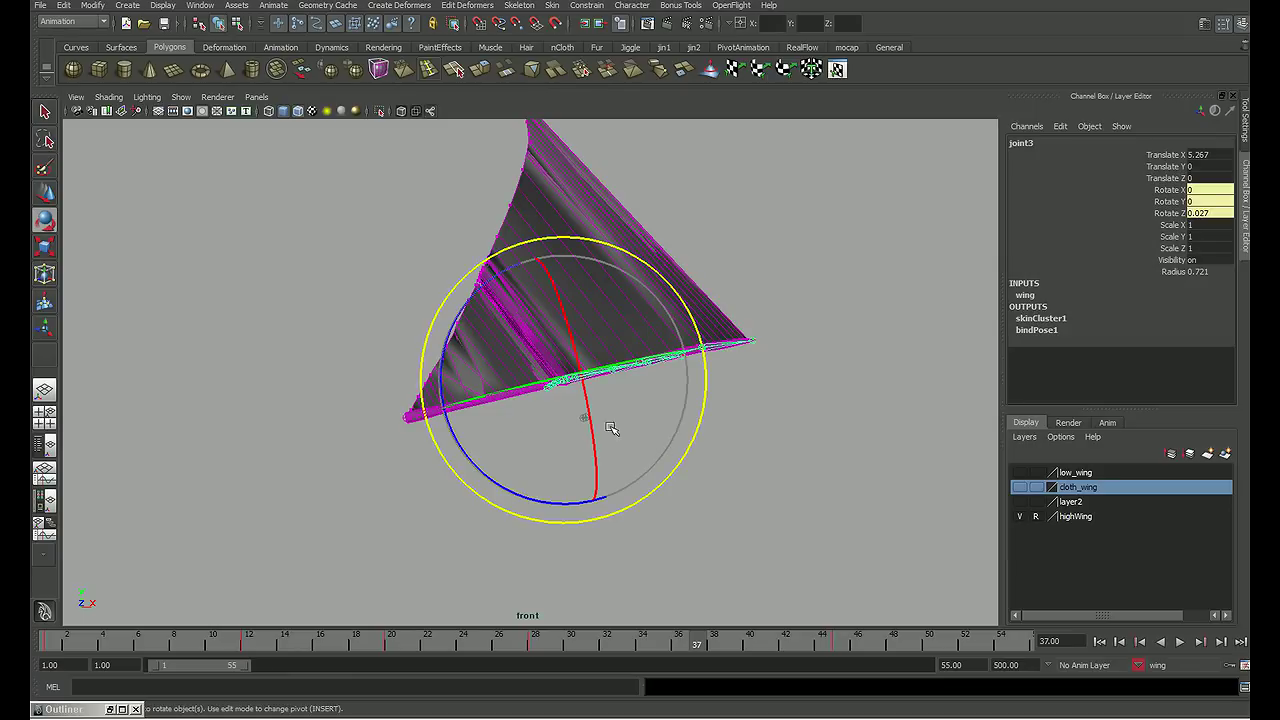
pyautogui.moveTo(482, 474); pyautogui.dragTo(357, 341)
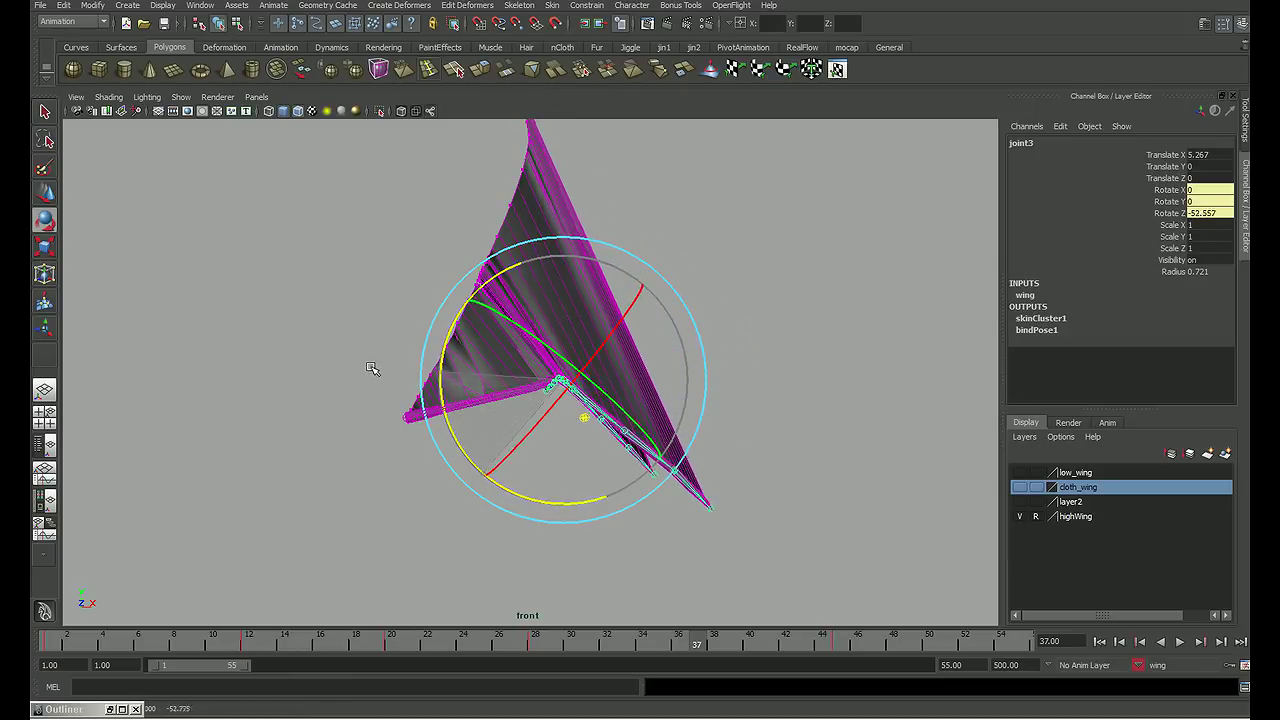
pyautogui.moveTo(357, 341); pyautogui.dragTo(363, 353)
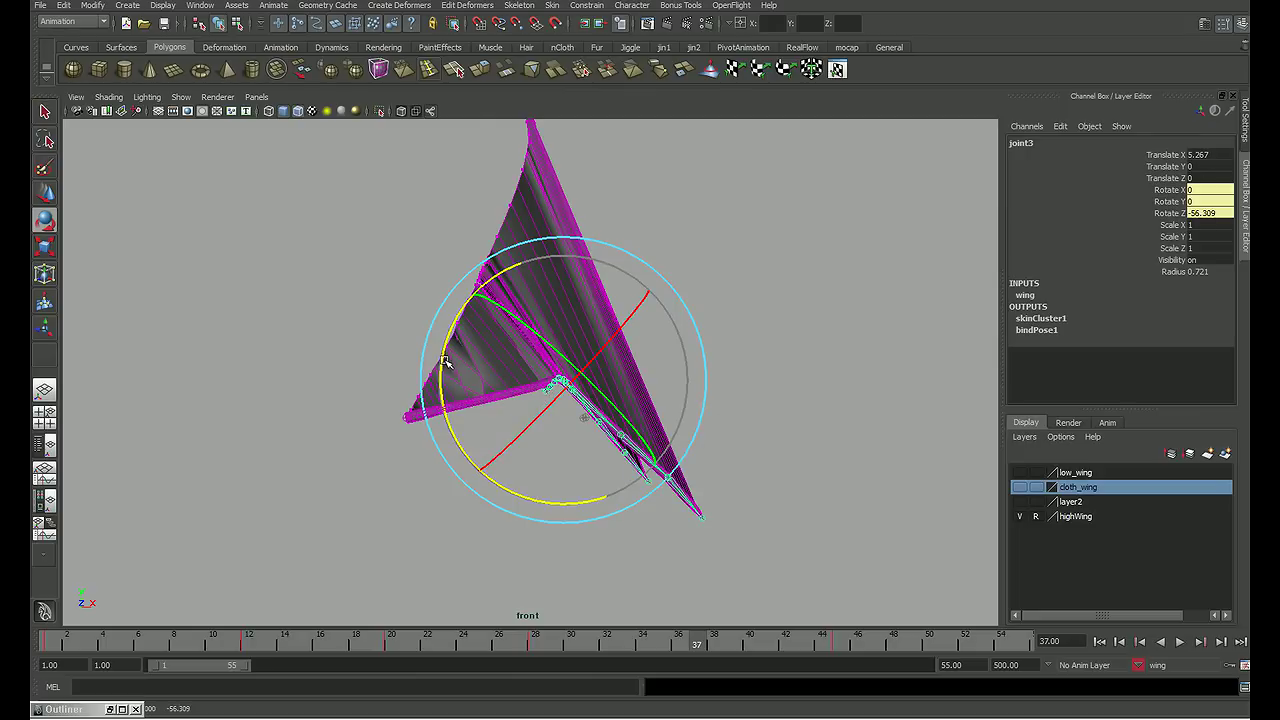
pyautogui.moveTo(443, 358); pyautogui.dragTo(480, 392)
# Step: Reselect joint3 and rotate it further down to about -57 degrees
pyautogui.press('q')
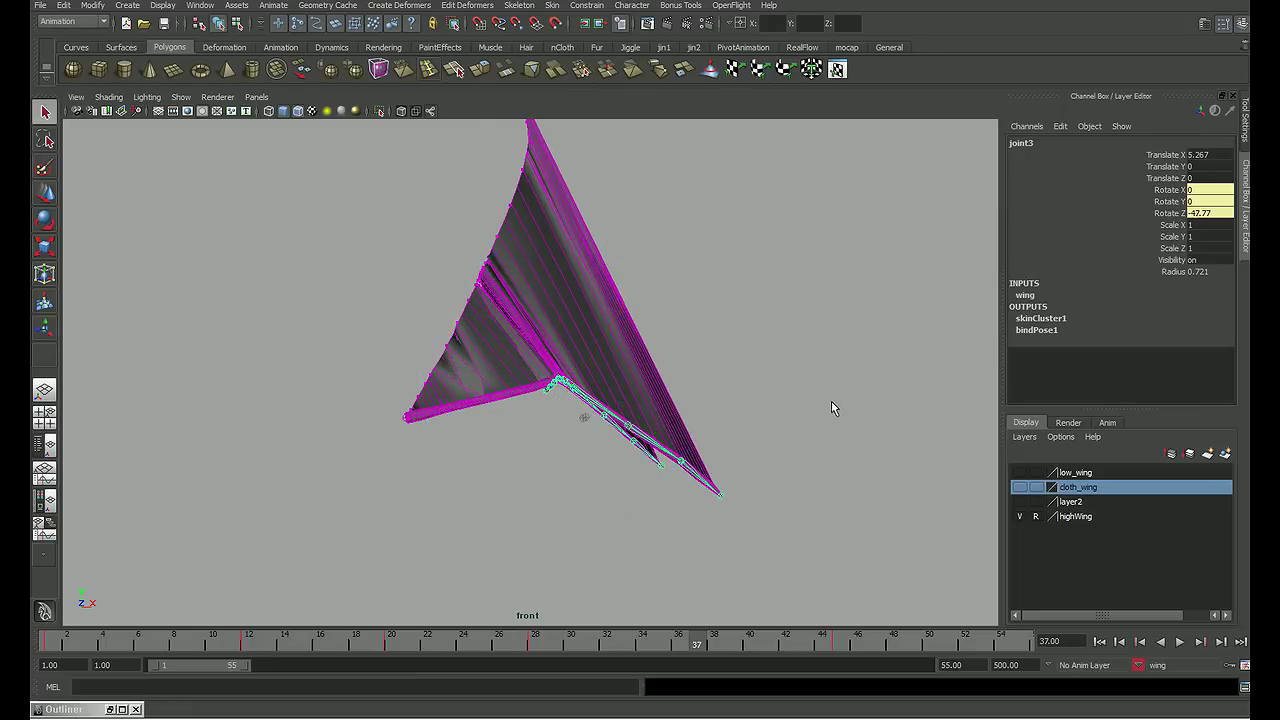
pyautogui.press('space')
pyautogui.click(933, 304)
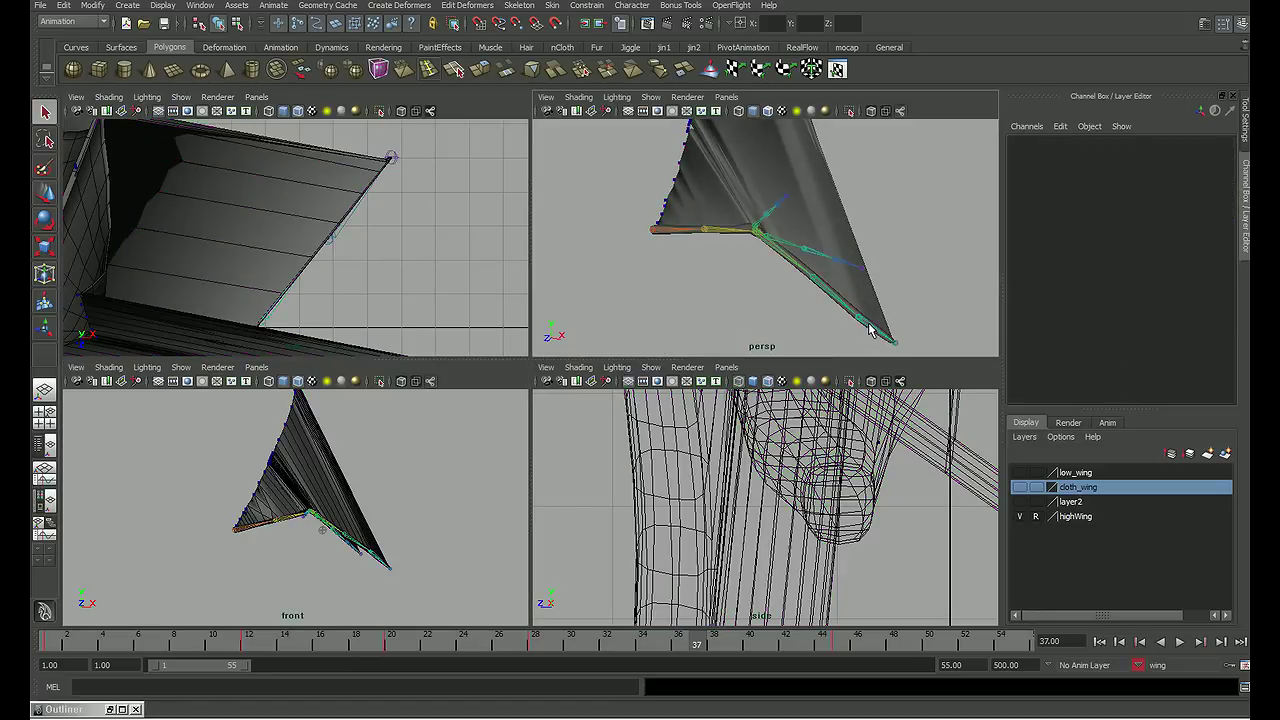
pyautogui.click(871, 330)
pyautogui.click(793, 265)
pyautogui.press('space')
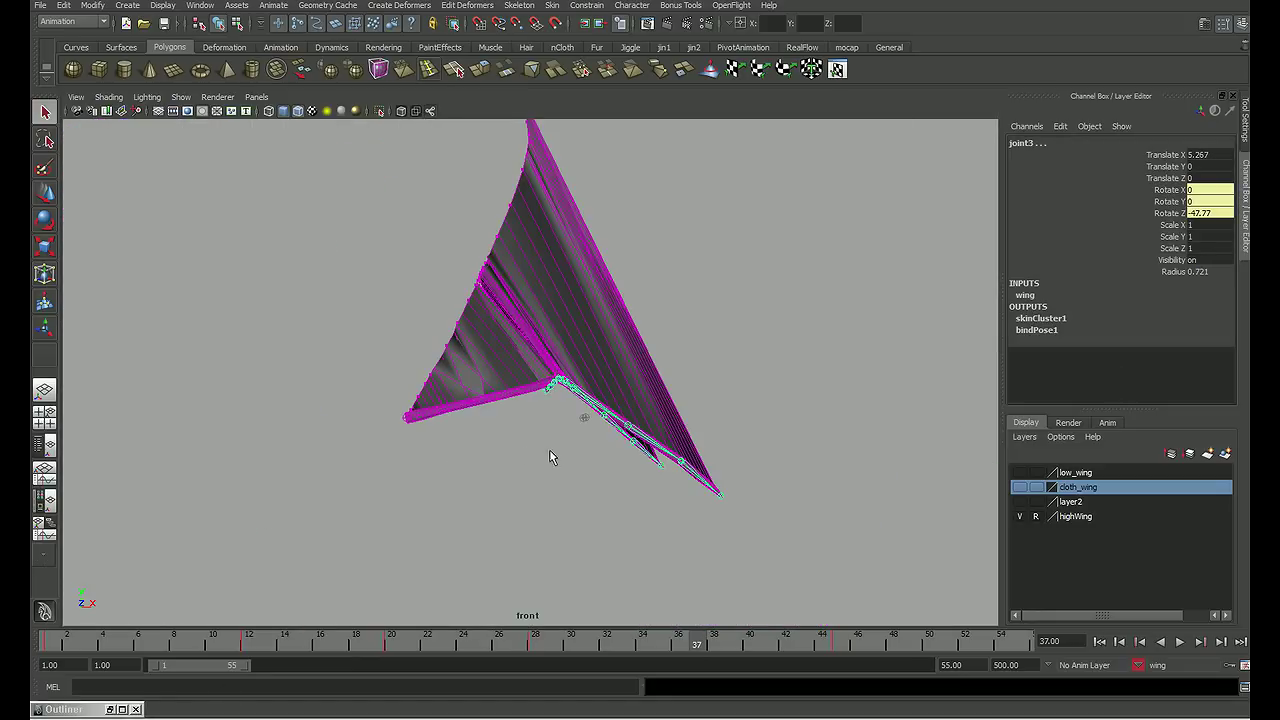
pyautogui.press('e')
pyautogui.moveTo(598, 498); pyautogui.dragTo(572, 508)
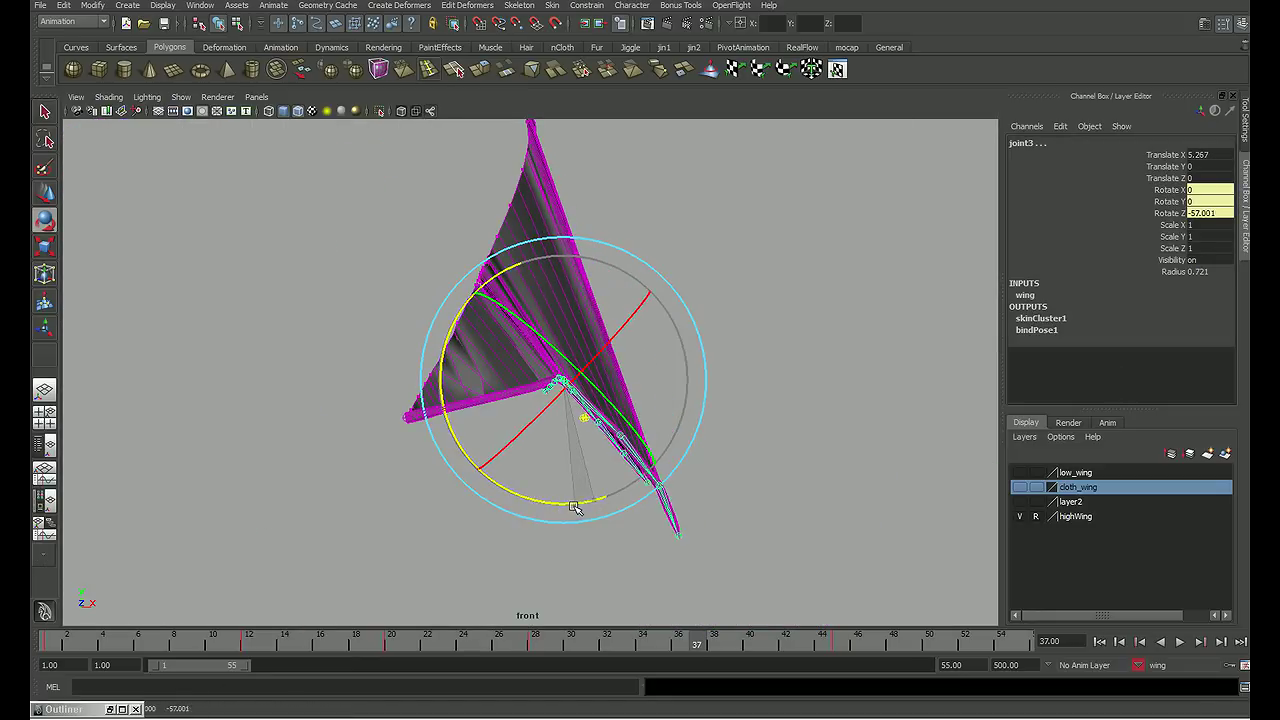
# Step: Tilt joint2 to Rotate Z 7.422 and scrub the timeline to check the pose
pyautogui.click(825, 440)
pyautogui.click(505, 395)
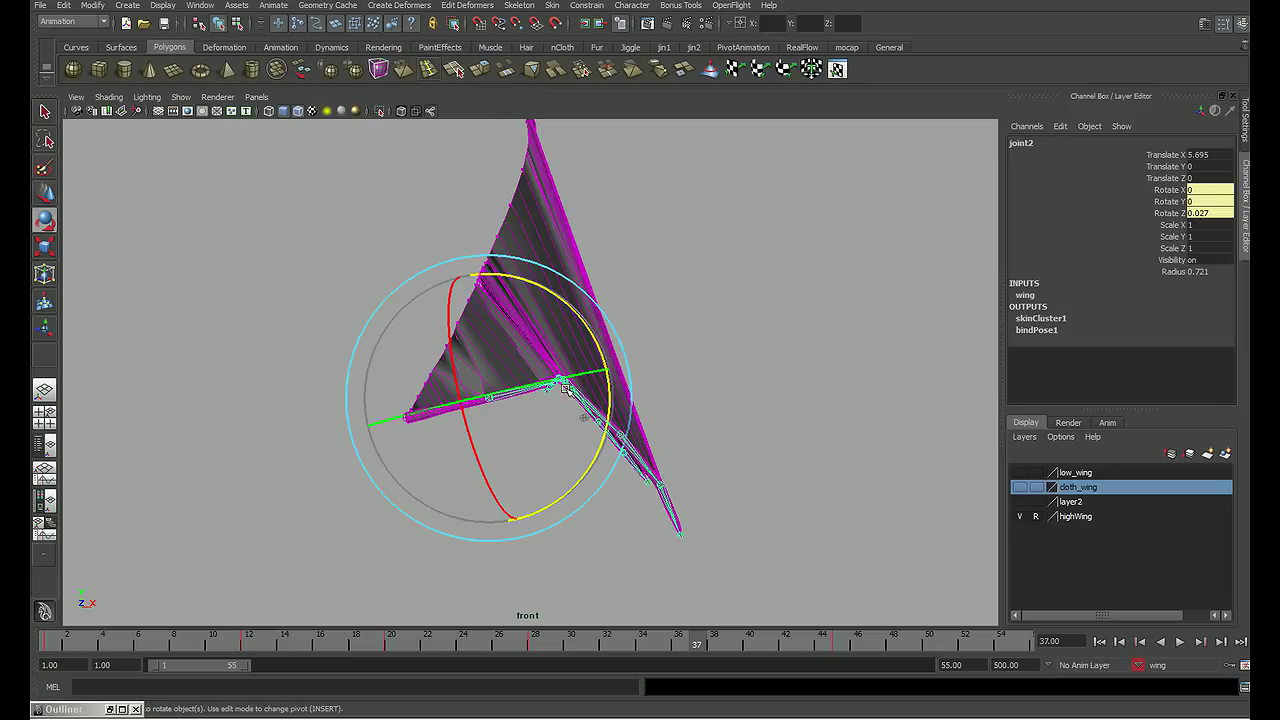
pyautogui.moveTo(506, 286); pyautogui.dragTo(498, 280)
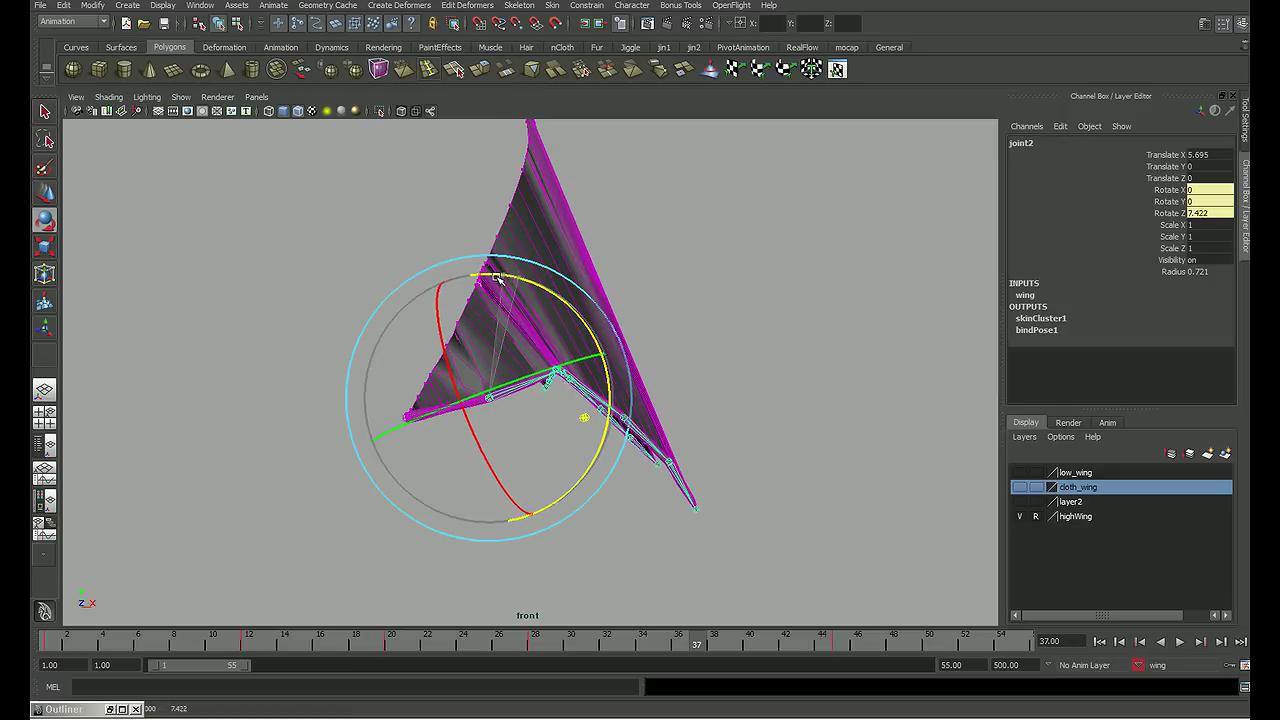
pyautogui.click(824, 360)
pyautogui.press('q')
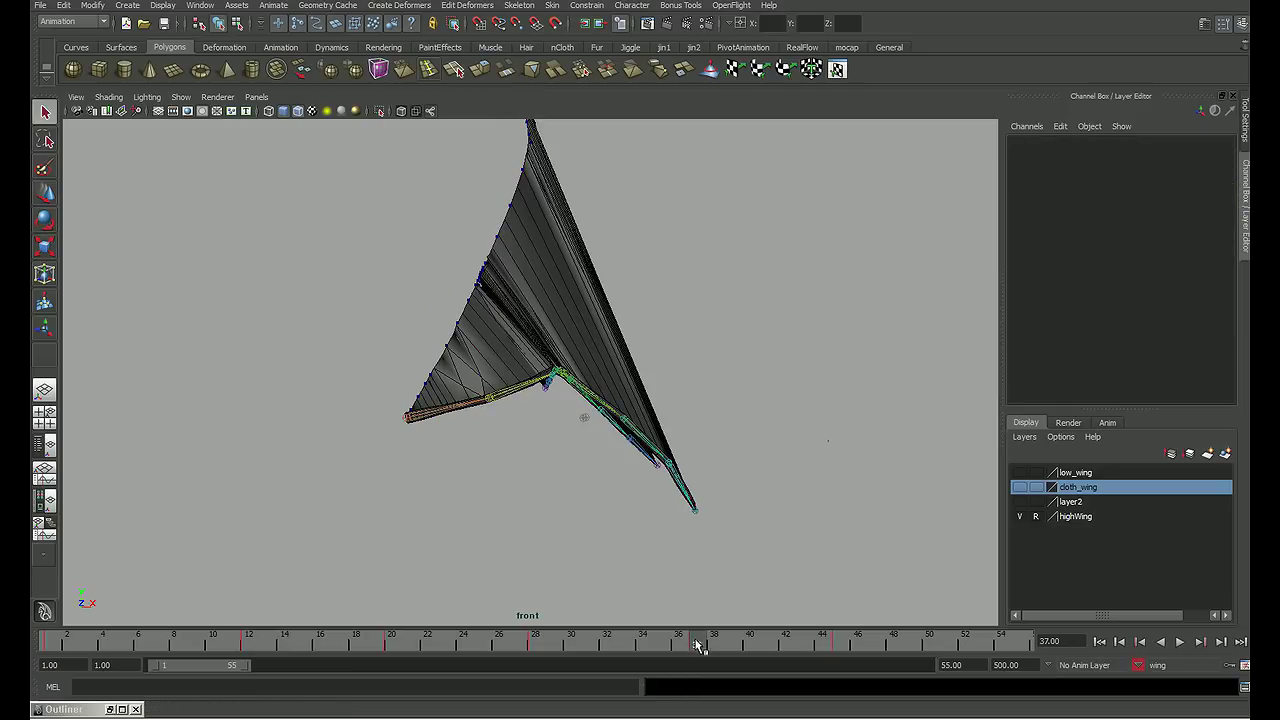
pyautogui.moveTo(698, 645)
pyautogui.mouseDown()
pyautogui.moveTo(507, 622)
pyautogui.moveTo(843, 606)
pyautogui.moveTo(142, 610)
pyautogui.moveTo(836, 597)
pyautogui.mouseUp()
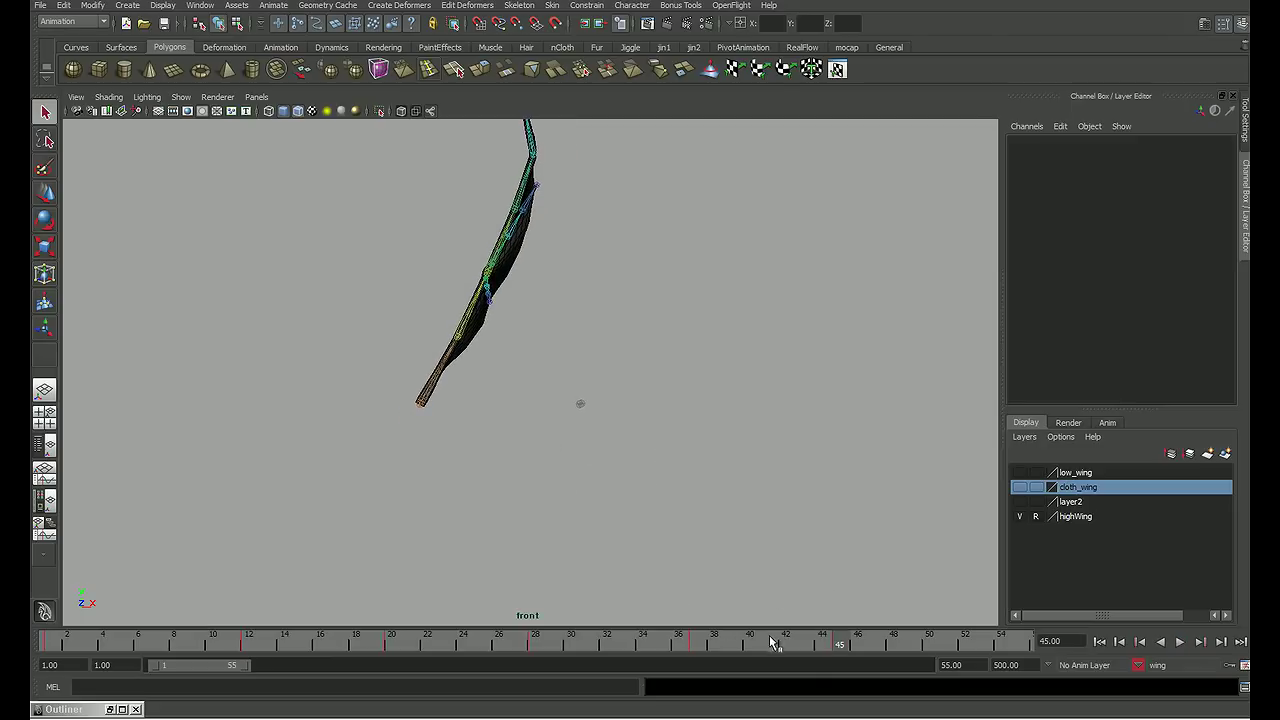
pyautogui.hotkey('alt', 'v')
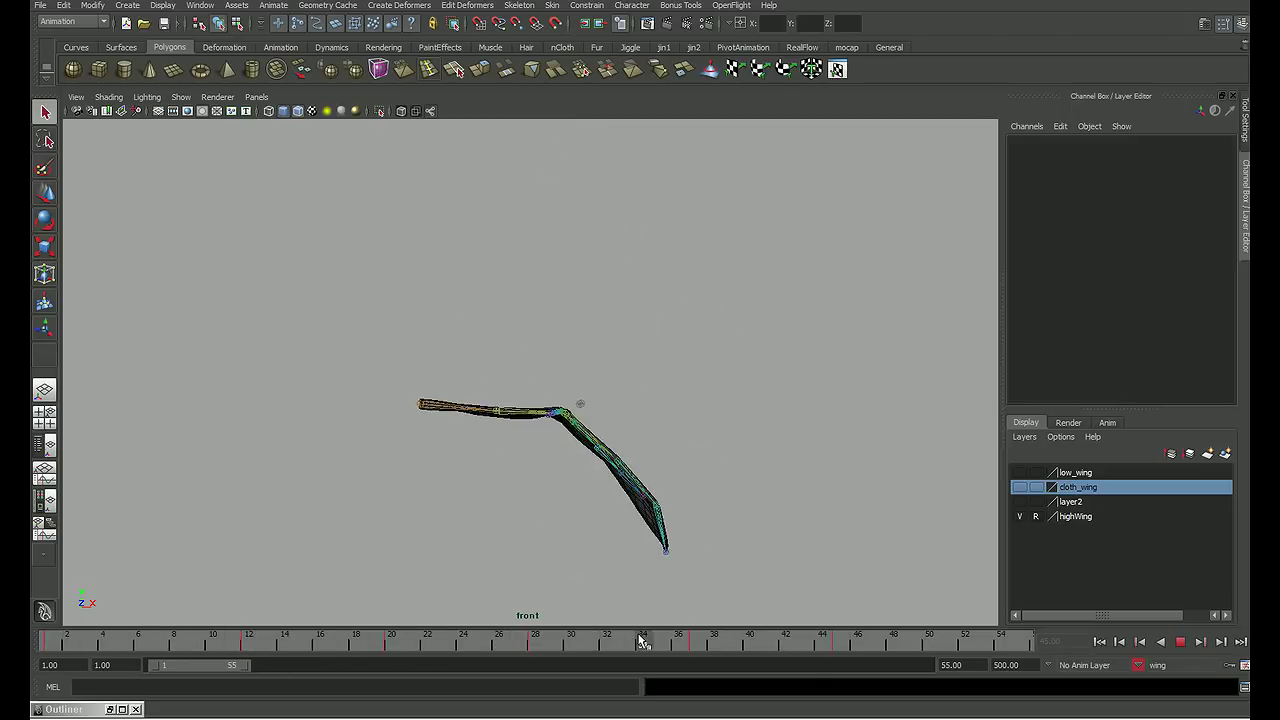
pyautogui.moveTo(643, 641); pyautogui.dragTo(842, 613)
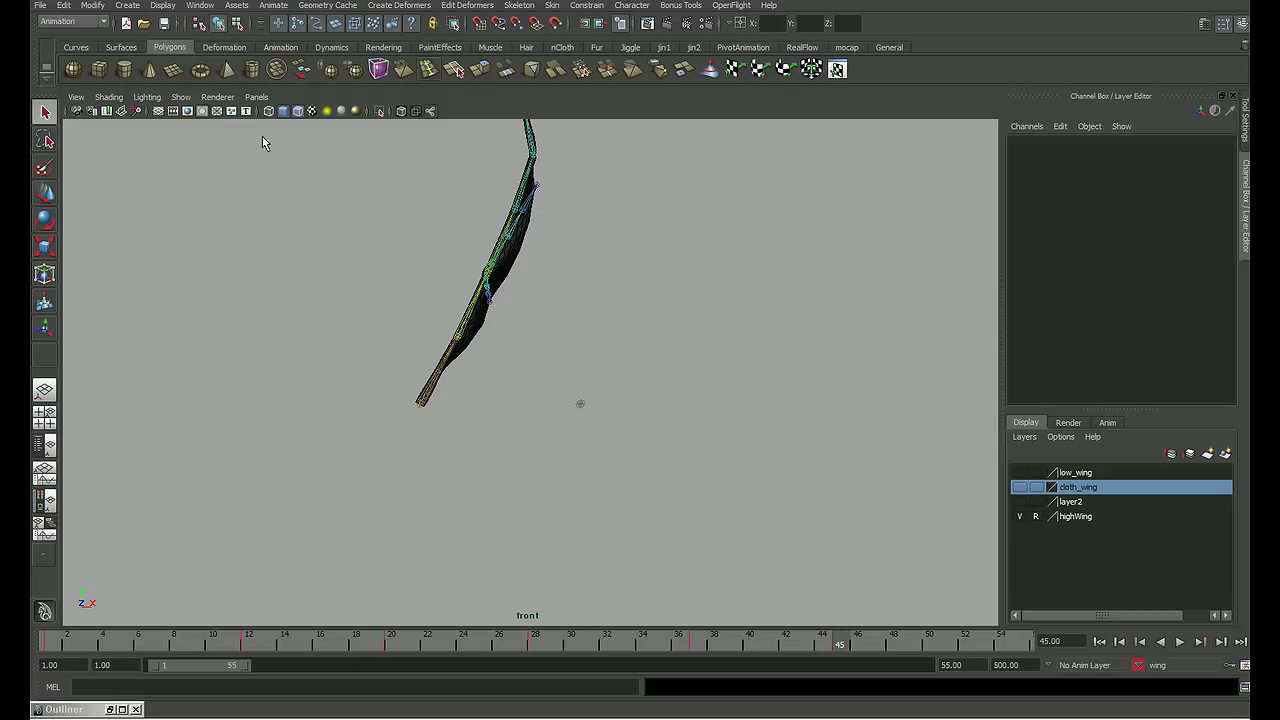
pyautogui.click(200, 5)
pyautogui.moveTo(231, 54)
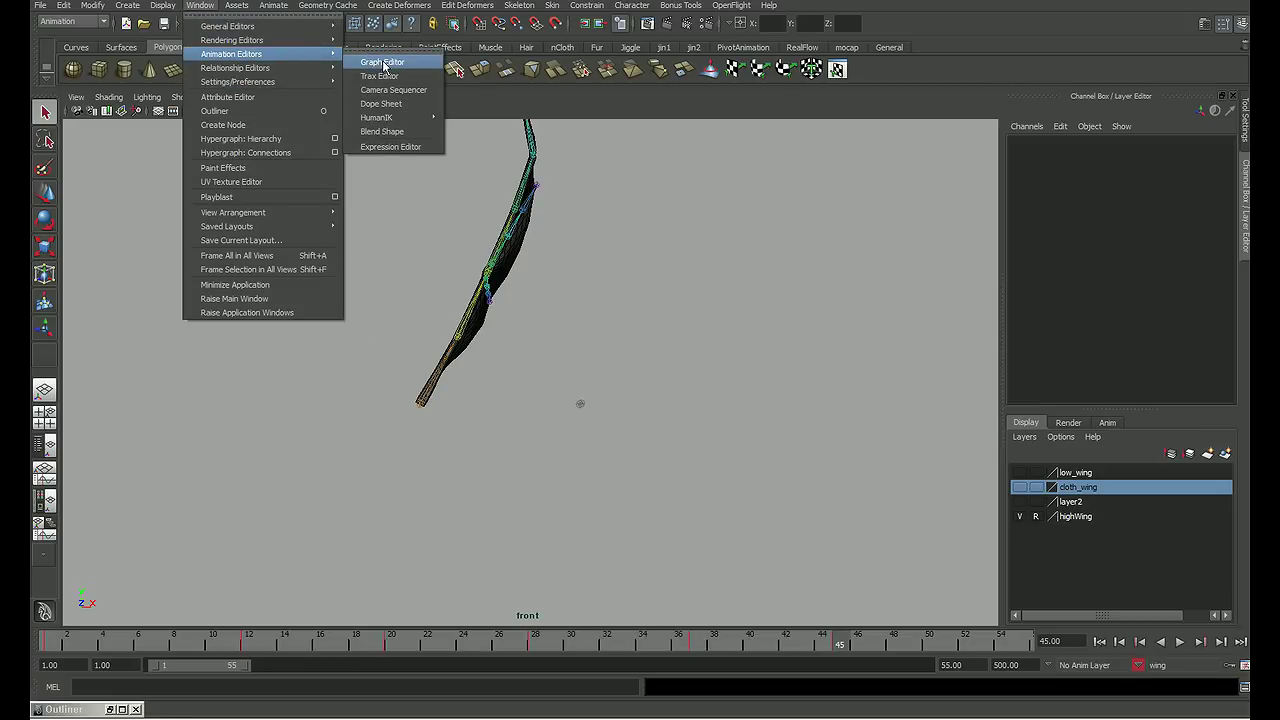
# Step: In the Graph Editor, frame the wing's rotation curves and set spline tangents, then minimize it
pyautogui.click(382, 59)
pyautogui.click(162, 126)
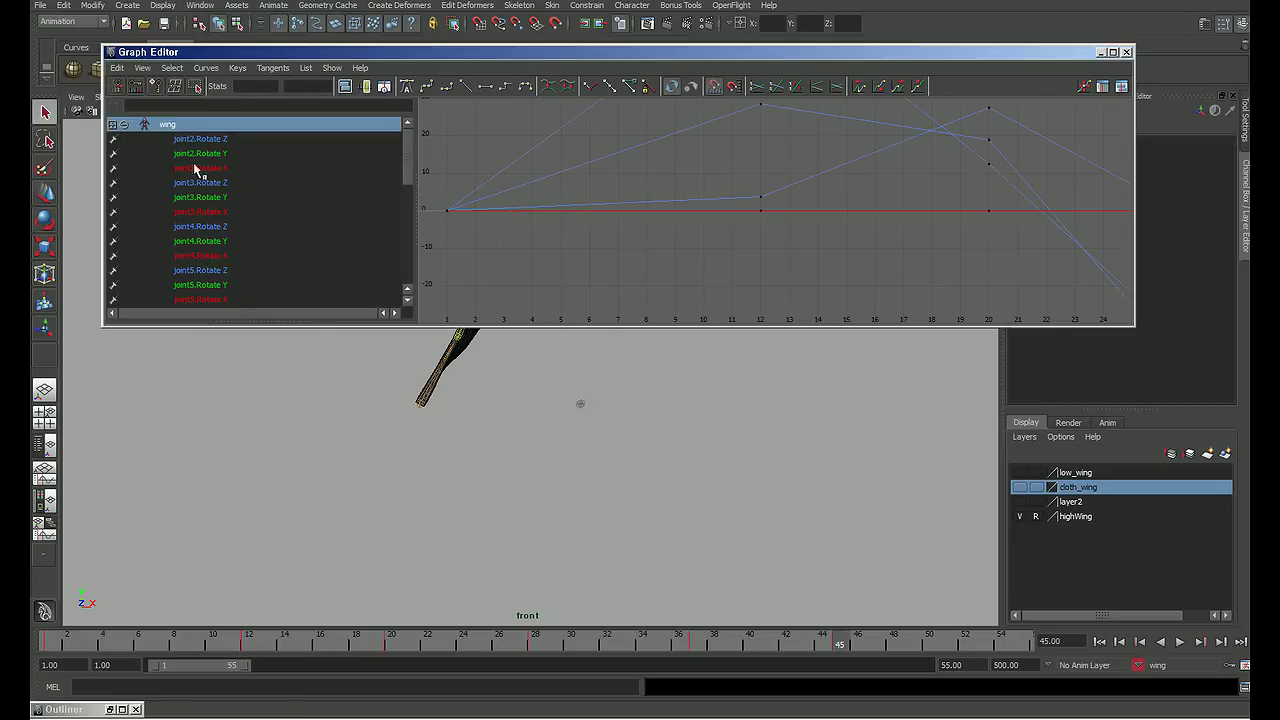
pyautogui.press('a')
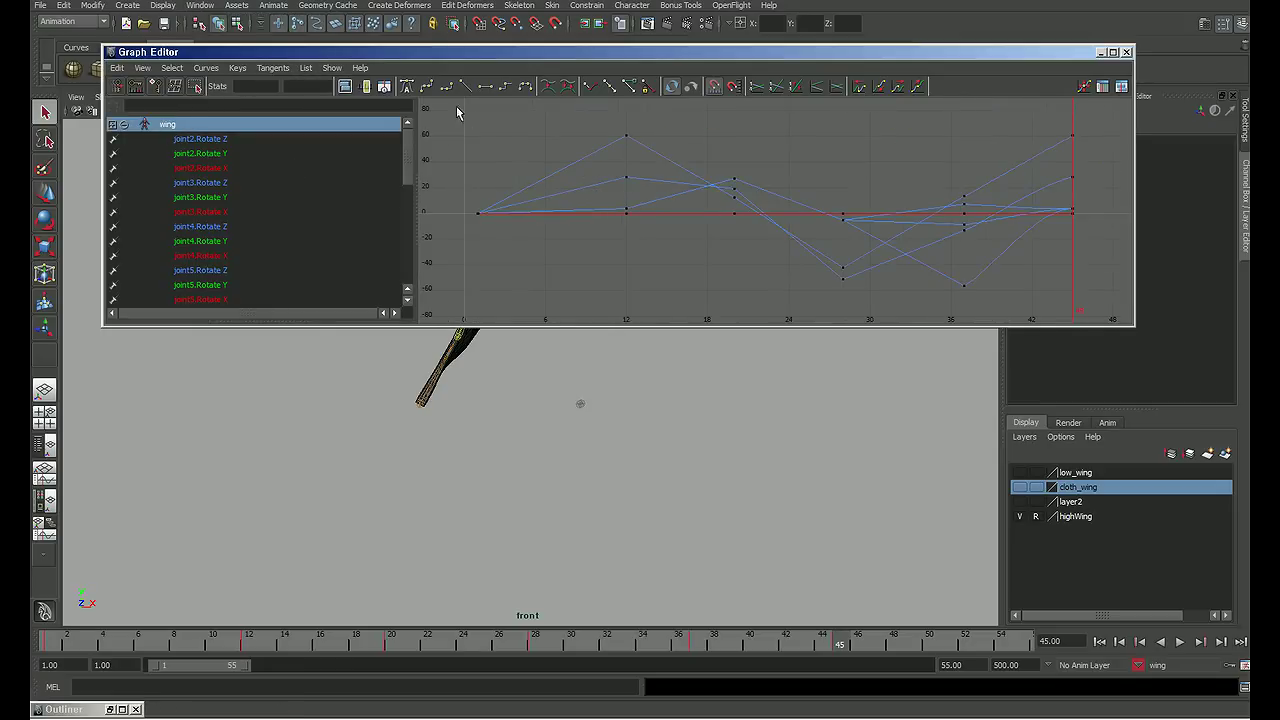
pyautogui.click(407, 87)
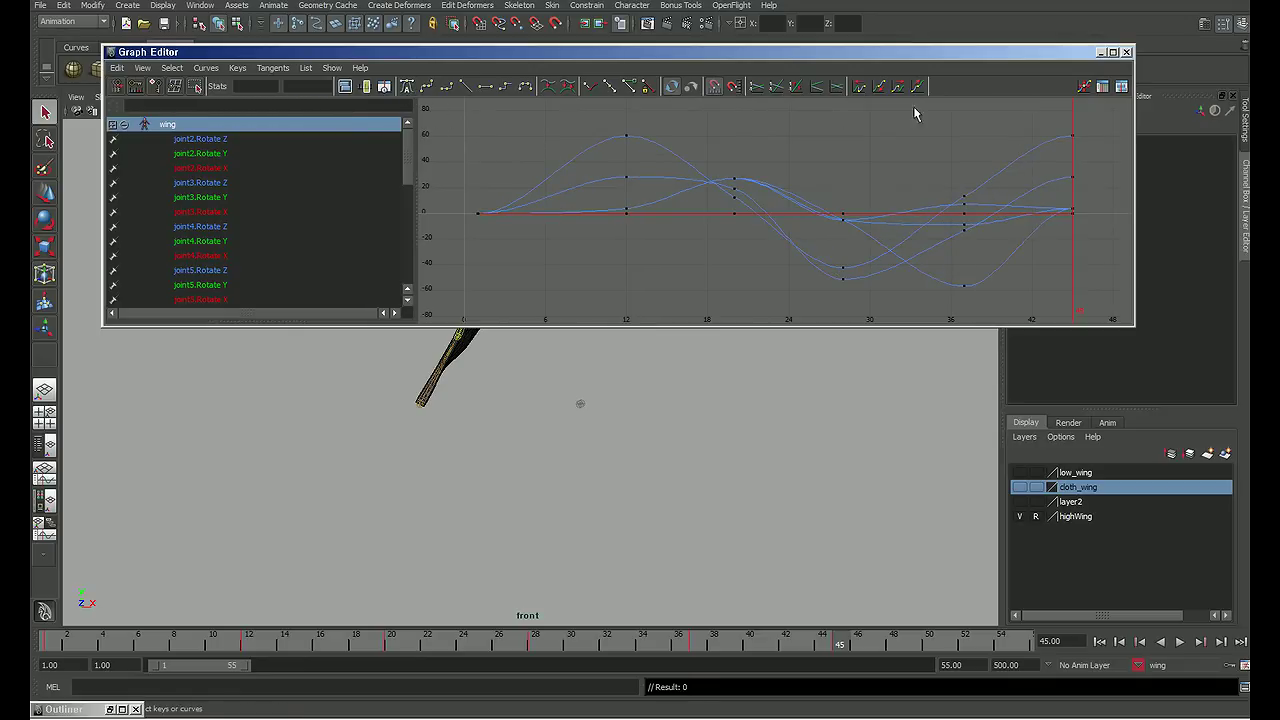
pyautogui.click(1100, 55)
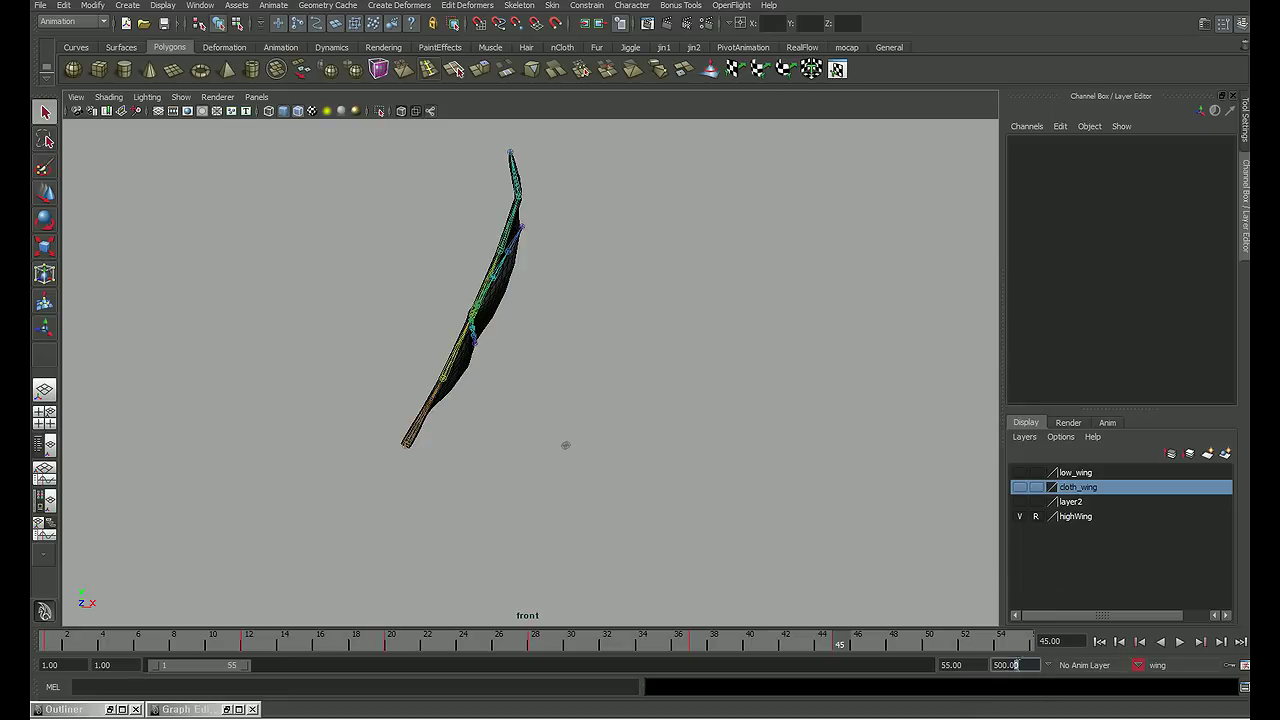
pyautogui.click(1016, 665)
# Step: Set the playback end to frame 45 and test-play from the first frame
pyautogui.write('45')
pyautogui.press('Return')
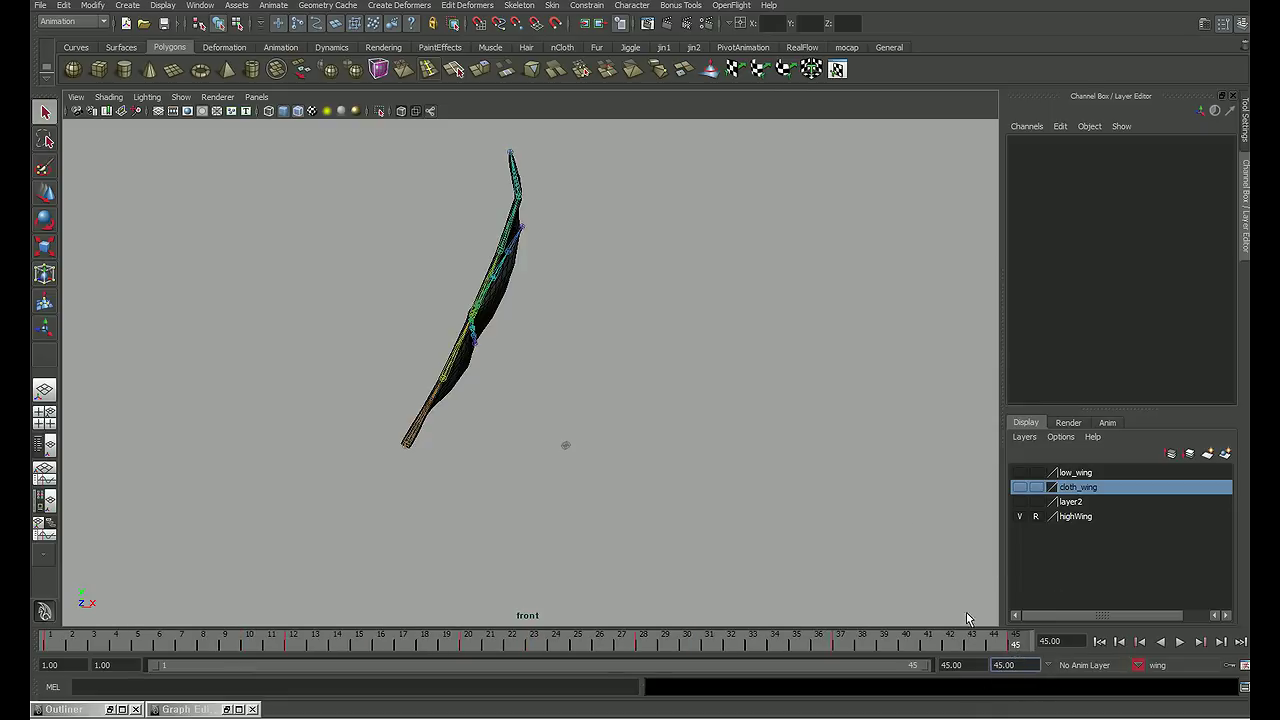
pyautogui.click(1100, 642)
pyautogui.click(1180, 642)
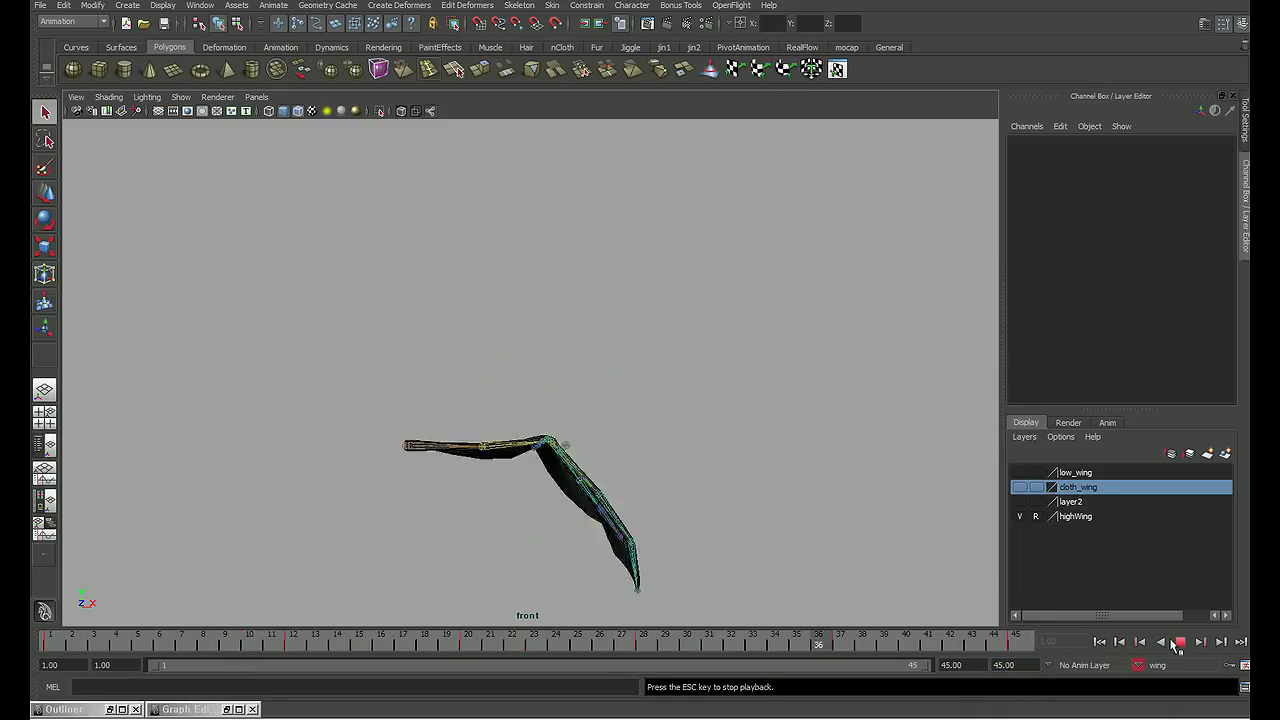
pyautogui.click(1181, 642)
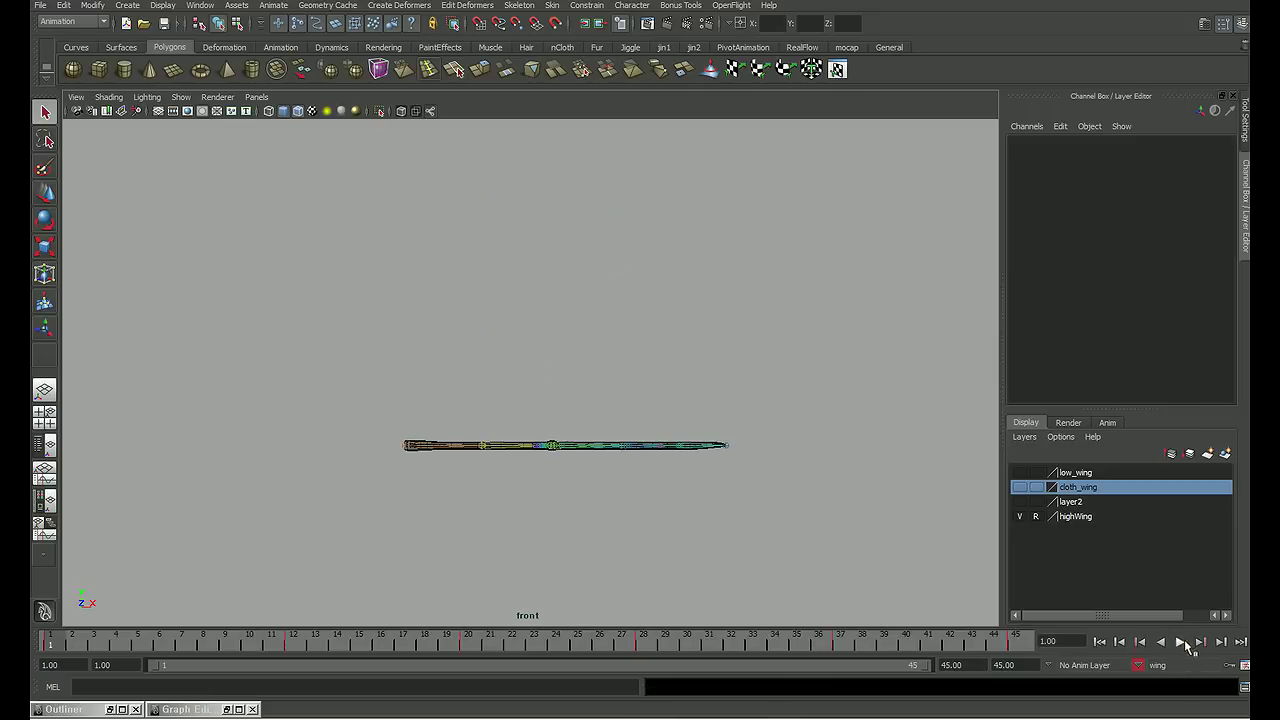
# Step: Set Playback Speed to Play Every Frame, Max Real-time and play again
pyautogui.rightClick(588, 645)
pyautogui.moveTo(626, 566)
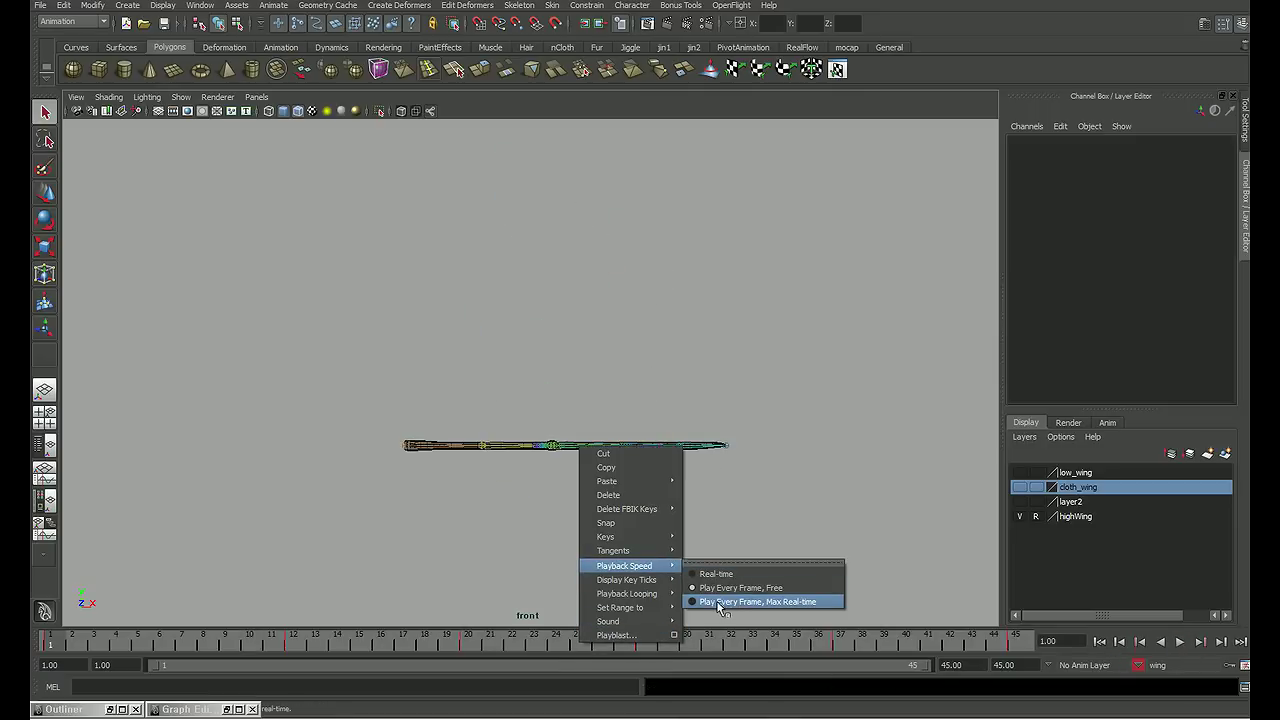
pyautogui.click(728, 601)
pyautogui.click(1178, 642)
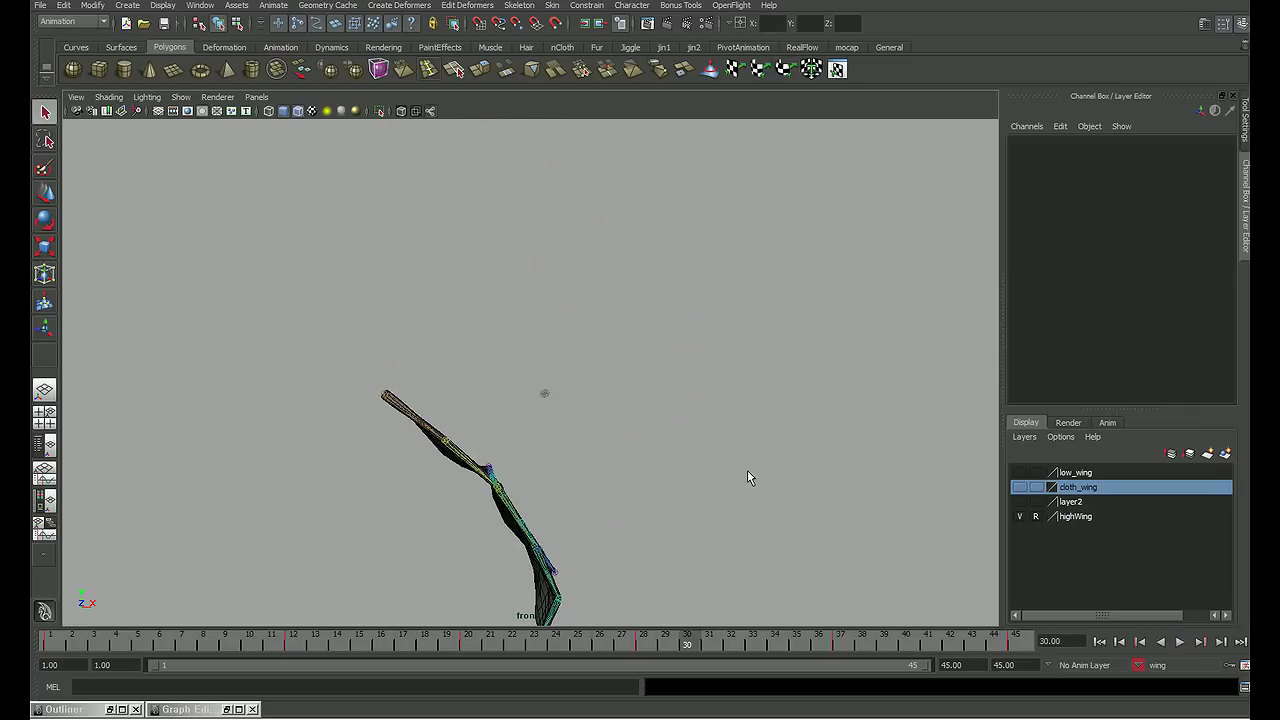
# Step: Play the wing animation from frame 1 in the shaded perspective view, then stop it
pyautogui.press('space')
pyautogui.press('space')
pyautogui.moveTo(729, 341)
pyautogui.keyDown('alt'); pyautogui.mouseDown()
pyautogui.moveTo(743, 277)
pyautogui.moveTo(751, 414)
pyautogui.moveTo(646, 366)
pyautogui.moveTo(595, 447)
pyautogui.moveTo(603, 414)
pyautogui.moveTo(614, 453)
pyautogui.mouseUp(); pyautogui.keyUp('alt')
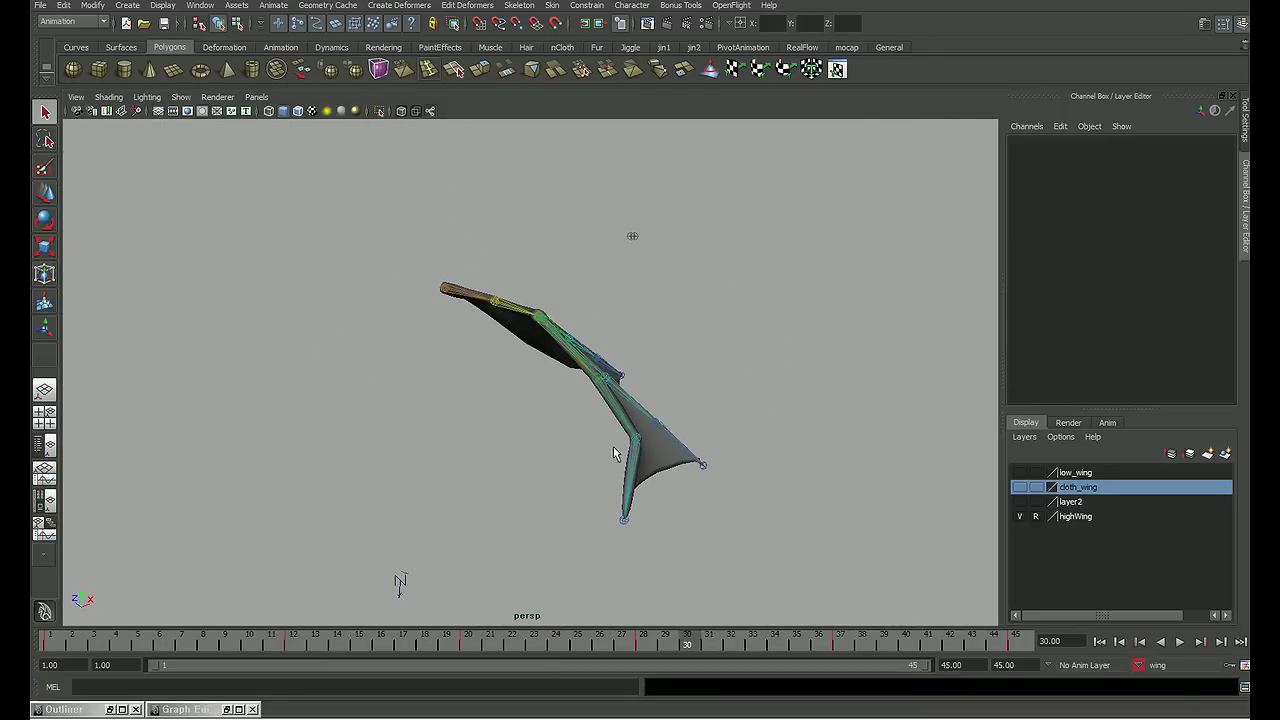
pyautogui.click(1100, 642)
pyautogui.moveTo(860, 559)
pyautogui.keyDown('alt'); pyautogui.mouseDown()
pyautogui.moveTo(745, 528)
pyautogui.moveTo(727, 560)
pyautogui.mouseUp(); pyautogui.keyUp('alt')
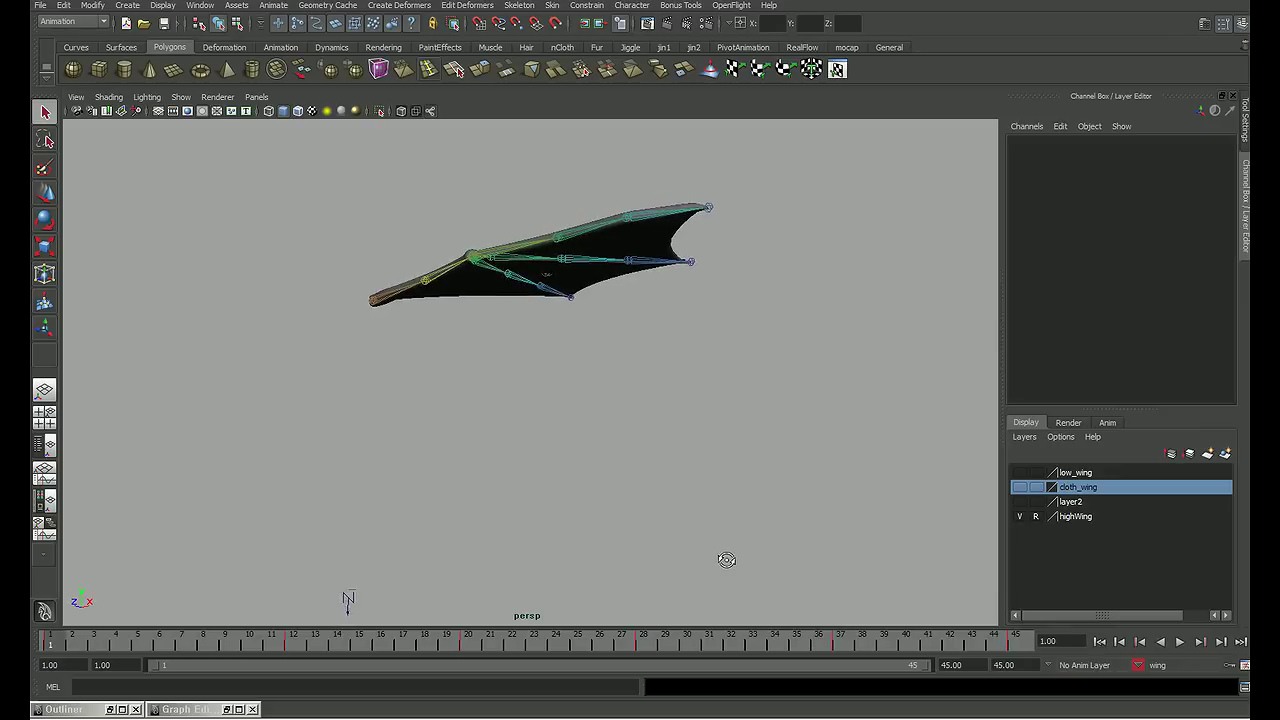
pyautogui.click(1180, 642)
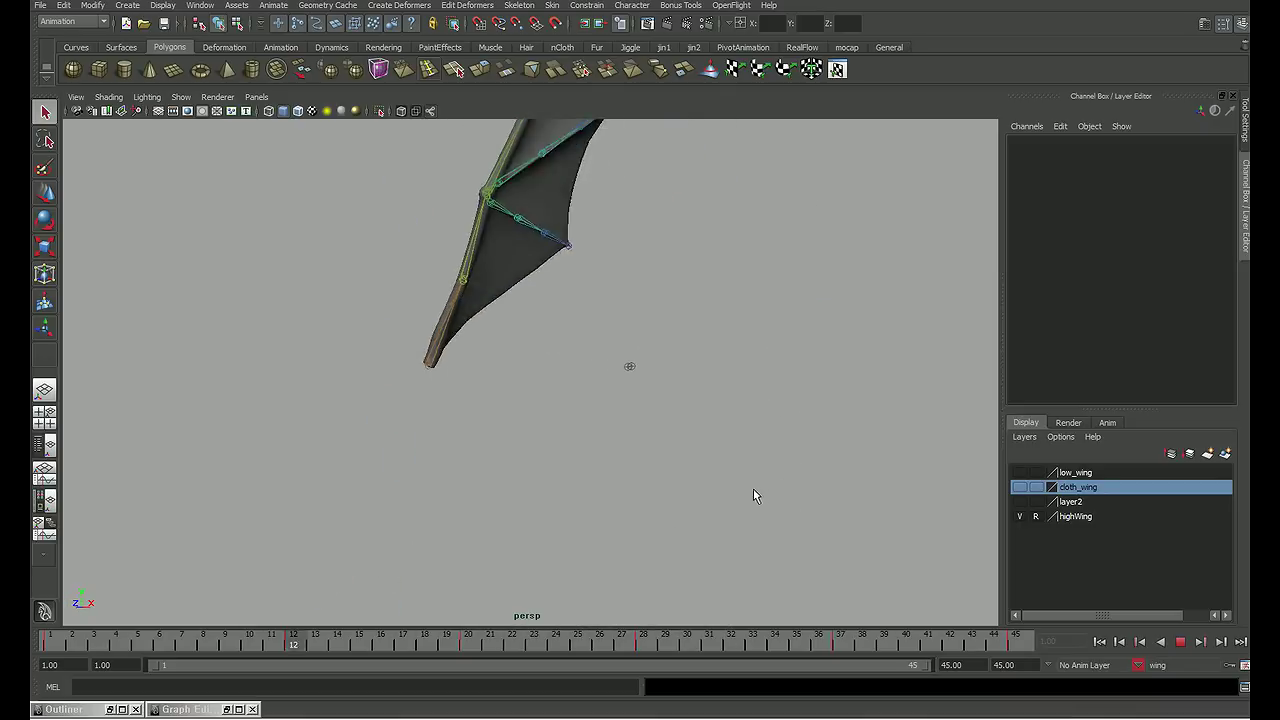
pyautogui.moveTo(753, 488)
pyautogui.keyDown('alt'); pyautogui.mouseDown()
pyautogui.moveTo(668, 491)
pyautogui.moveTo(751, 490)
pyautogui.mouseUp(); pyautogui.keyUp('alt')
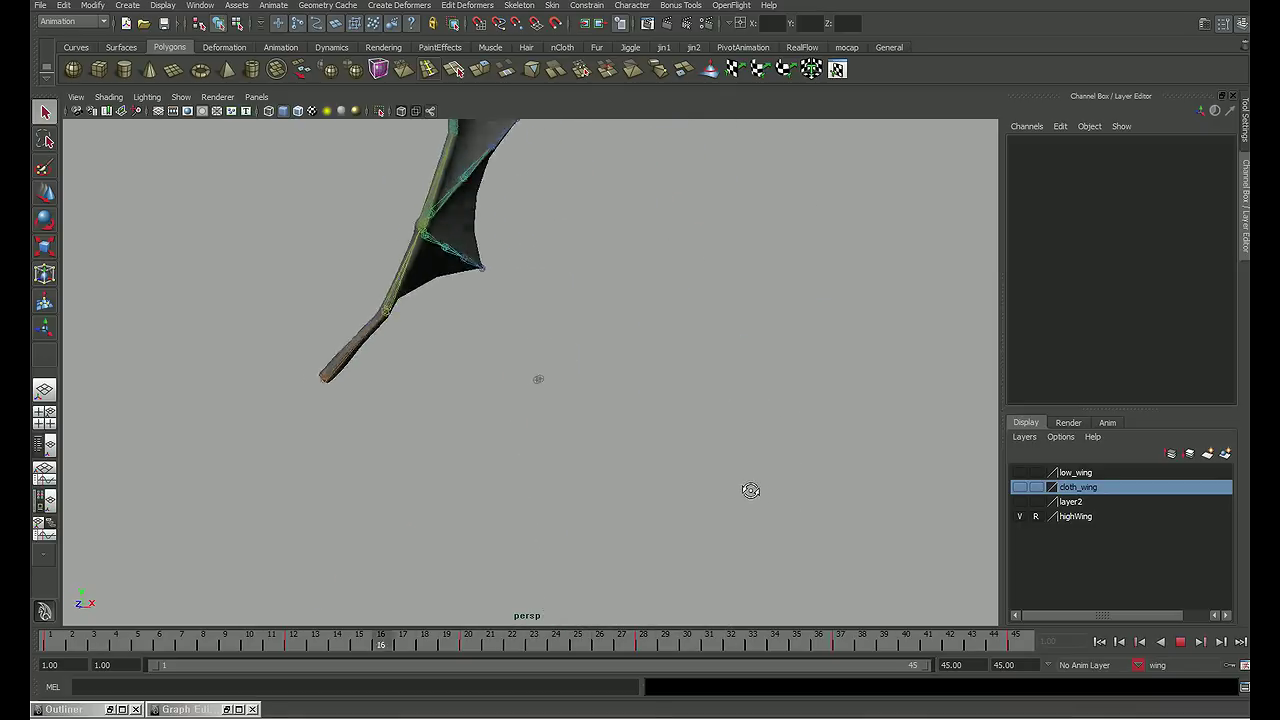
pyautogui.click(1129, 642)
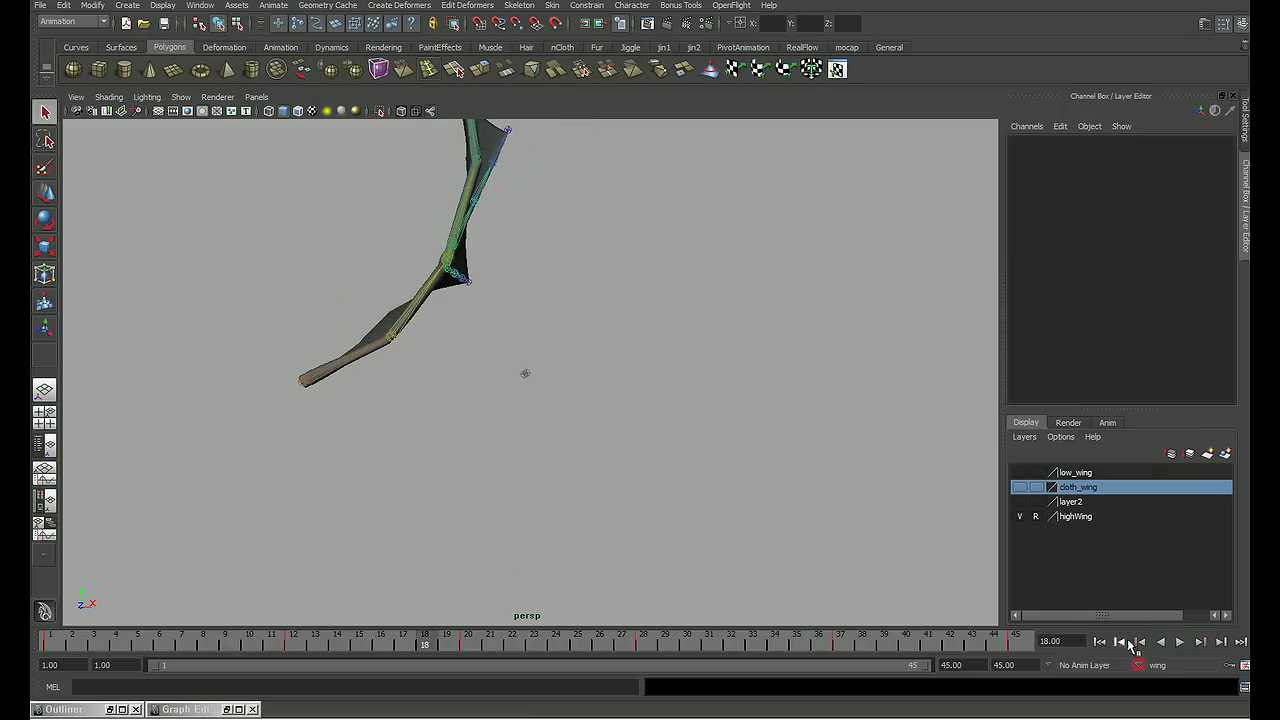
# Step: Restart the wing flap playback from frame 12 with the view panned
pyautogui.click(293, 647)
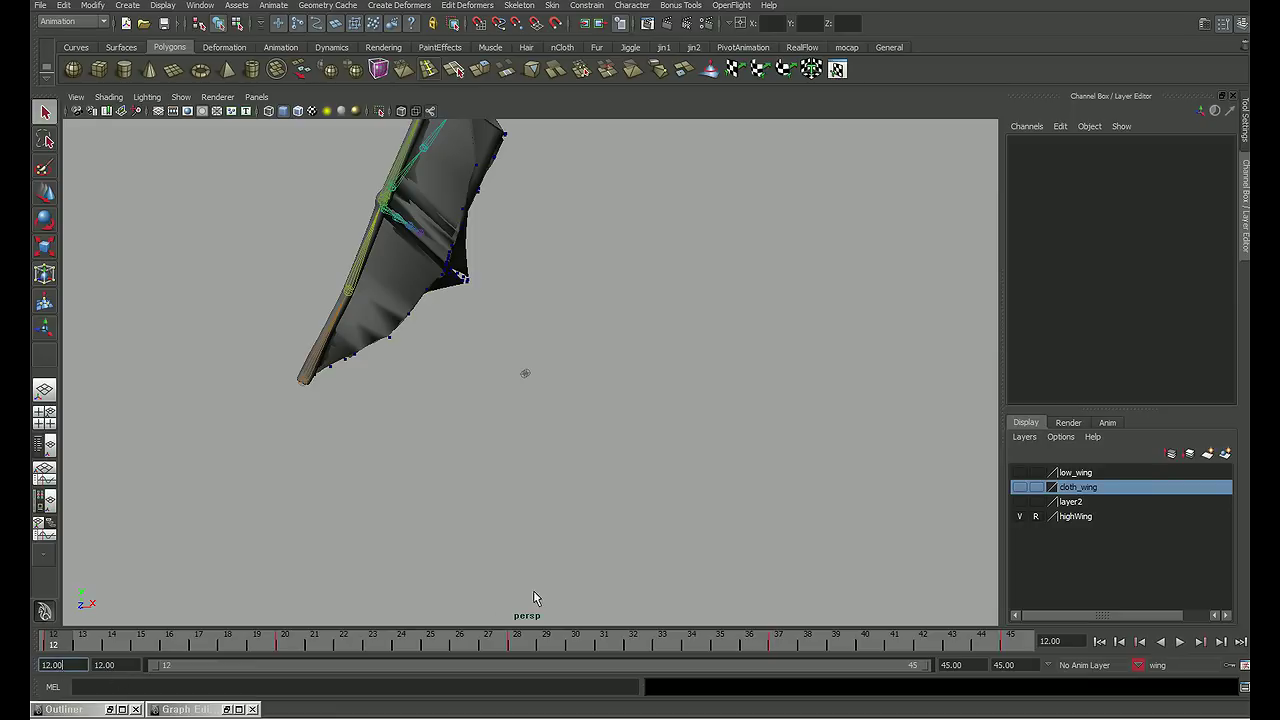
pyautogui.keyDown('alt'); pyautogui.moveTo(570, 583); pyautogui.dragTo(792, 584, button='middle'); pyautogui.keyUp('alt')
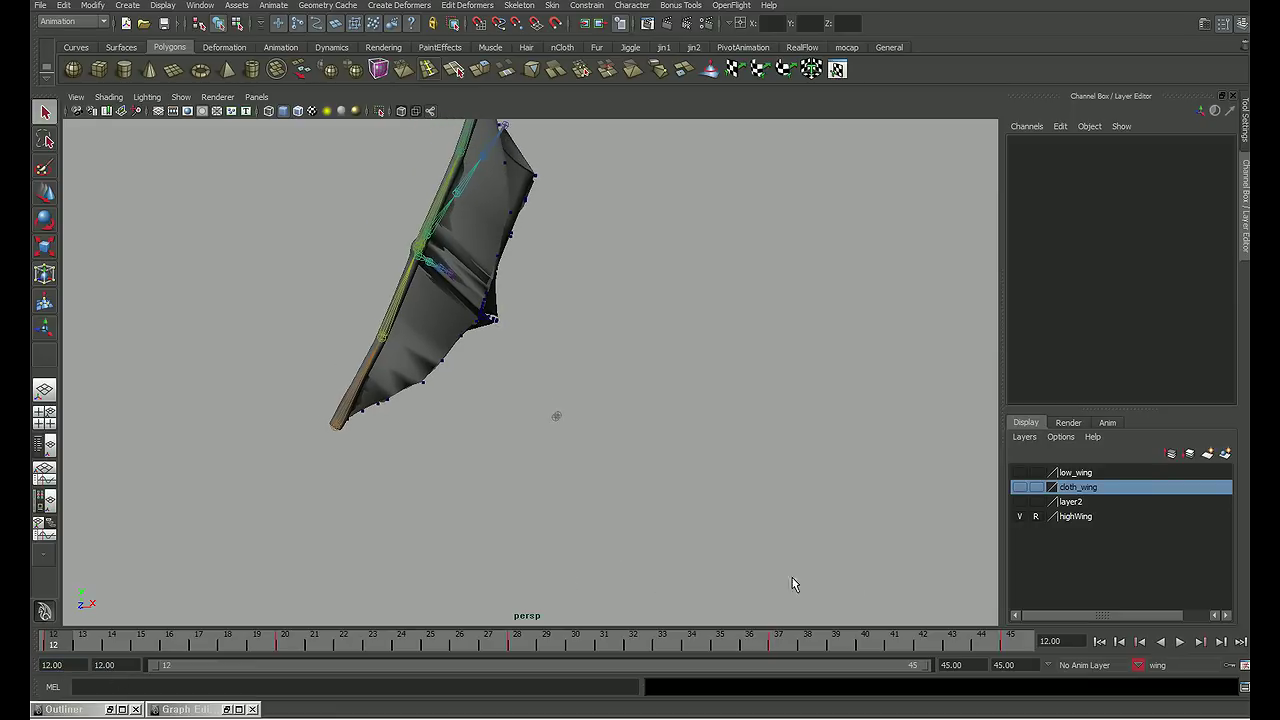
pyautogui.click(1180, 642)
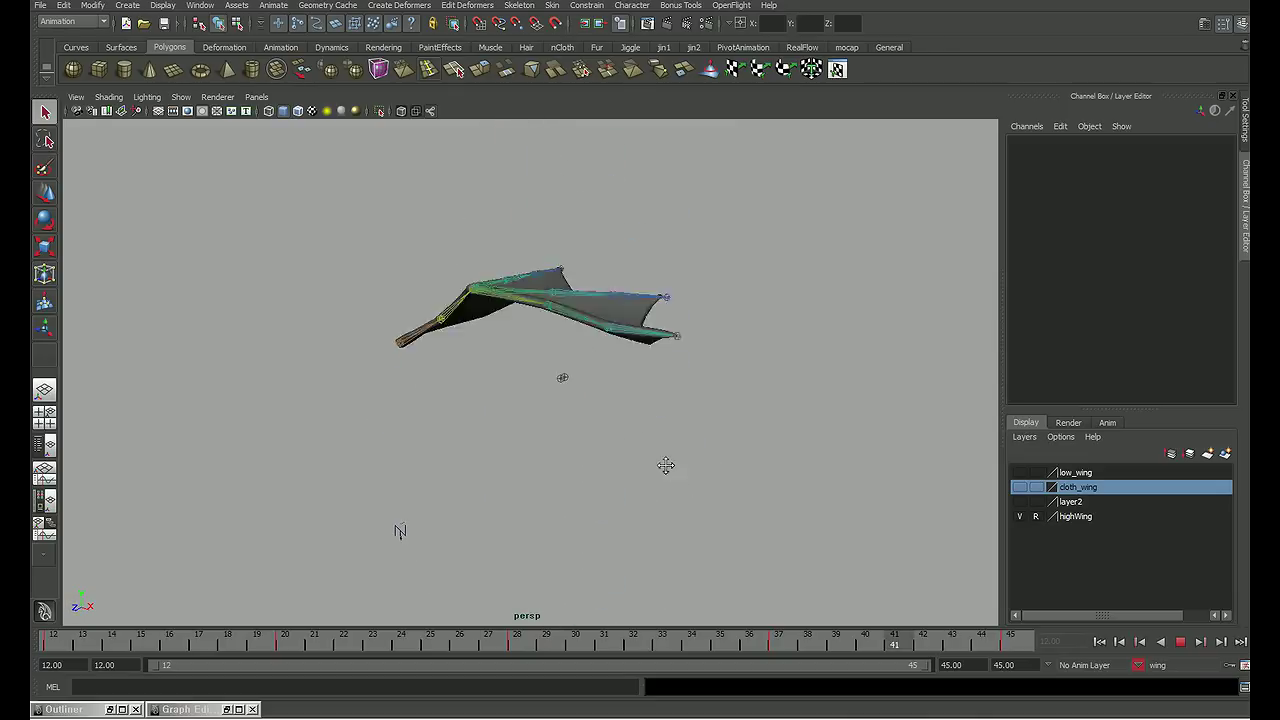
# Step: Hide joints via the viewport's Show menu, stop playback at frame 30, and restore the Outliner
pyautogui.click(181, 97)
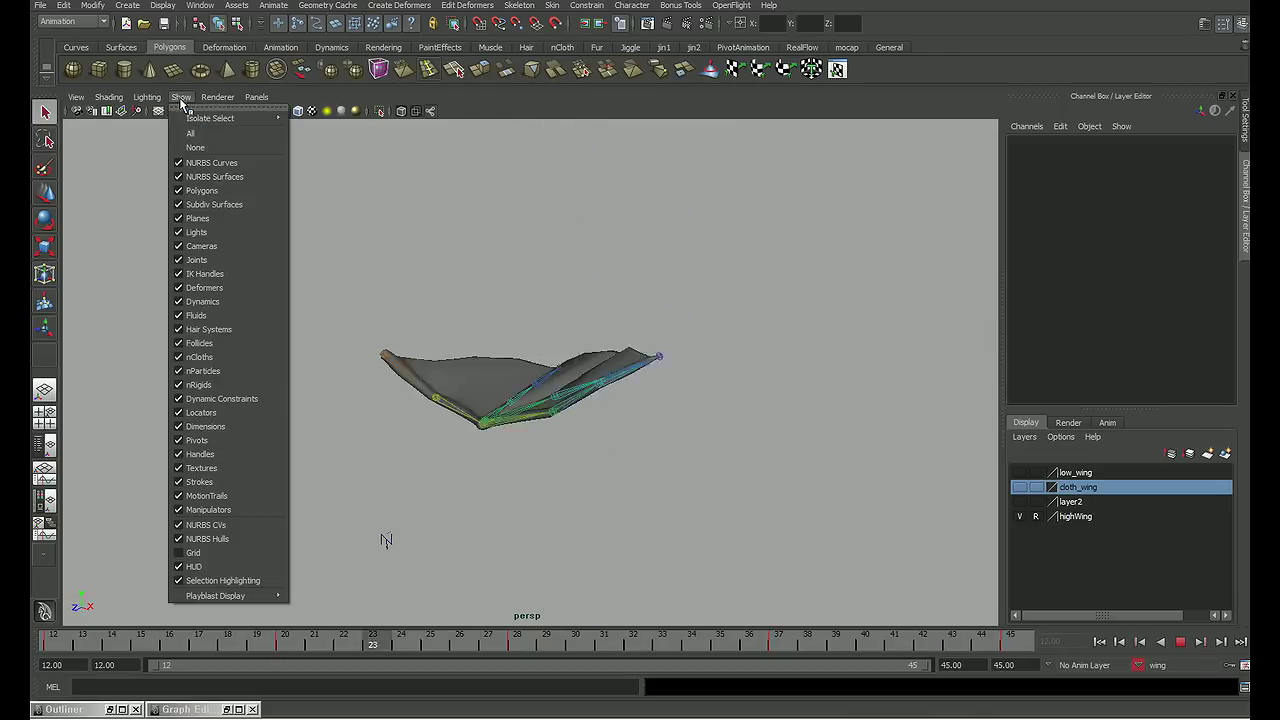
pyautogui.click(200, 259)
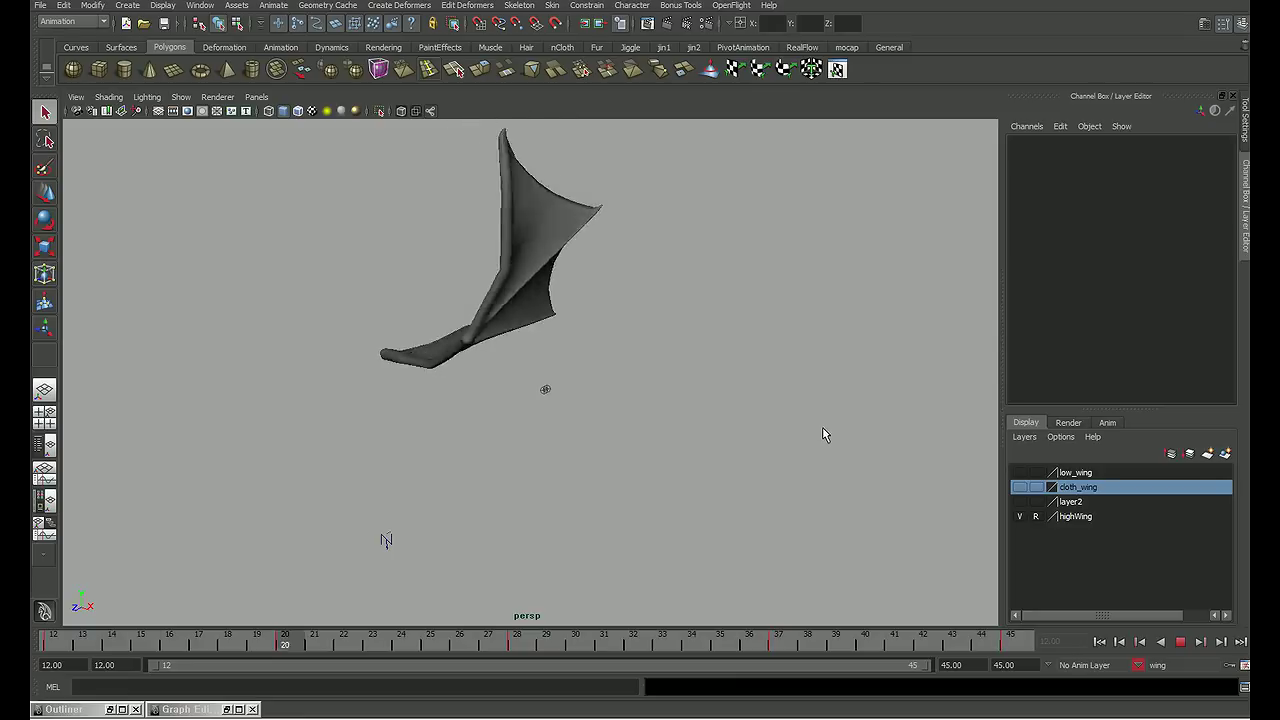
pyautogui.press('Escape')
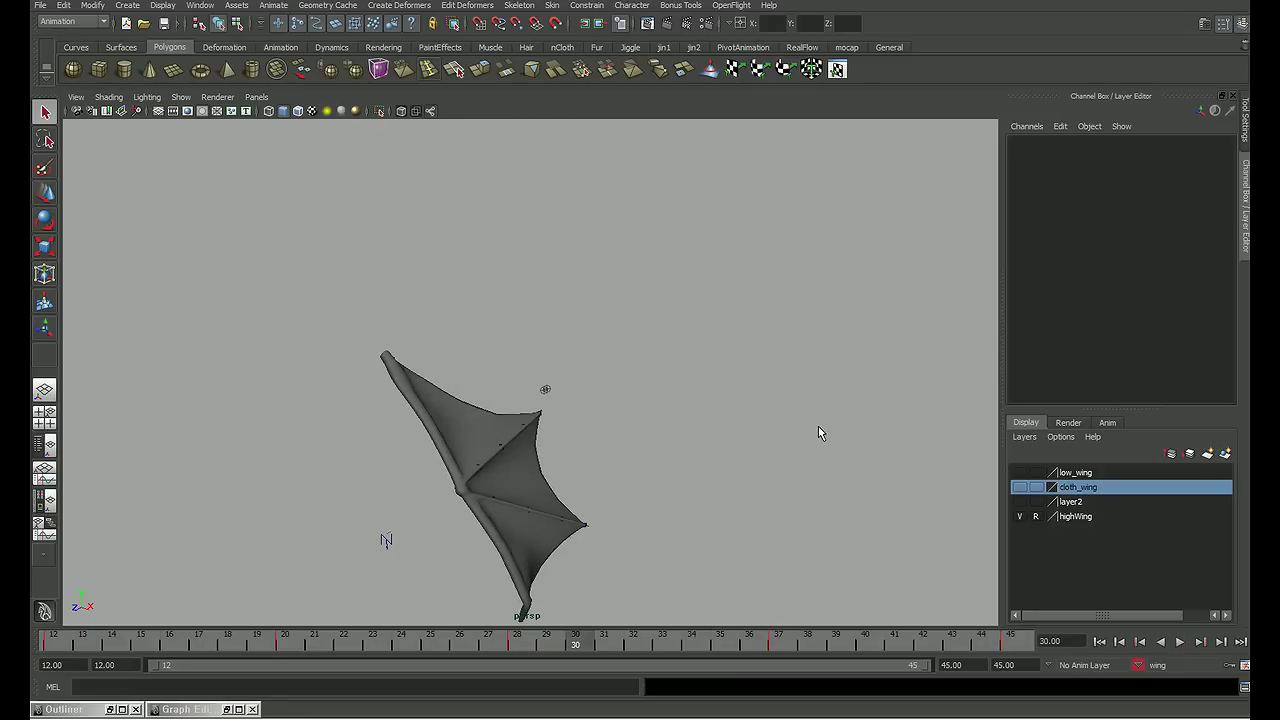
pyautogui.hotkey('shift', 'o')
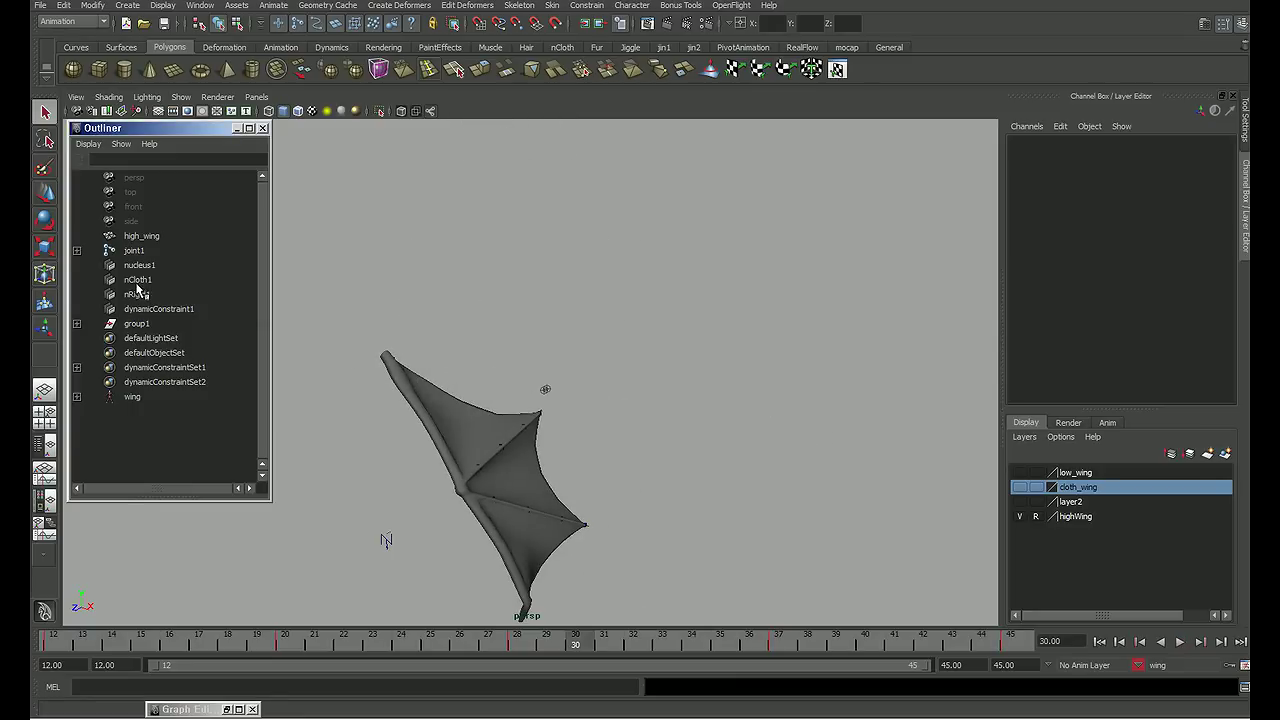
# Step: Check nucleus1's wind settings (Air Density 2, Wind Speed 80 along -Z), then close its editor and the Outliner
pyautogui.click(139, 266)
pyautogui.hotkey('ctrl', 'a')
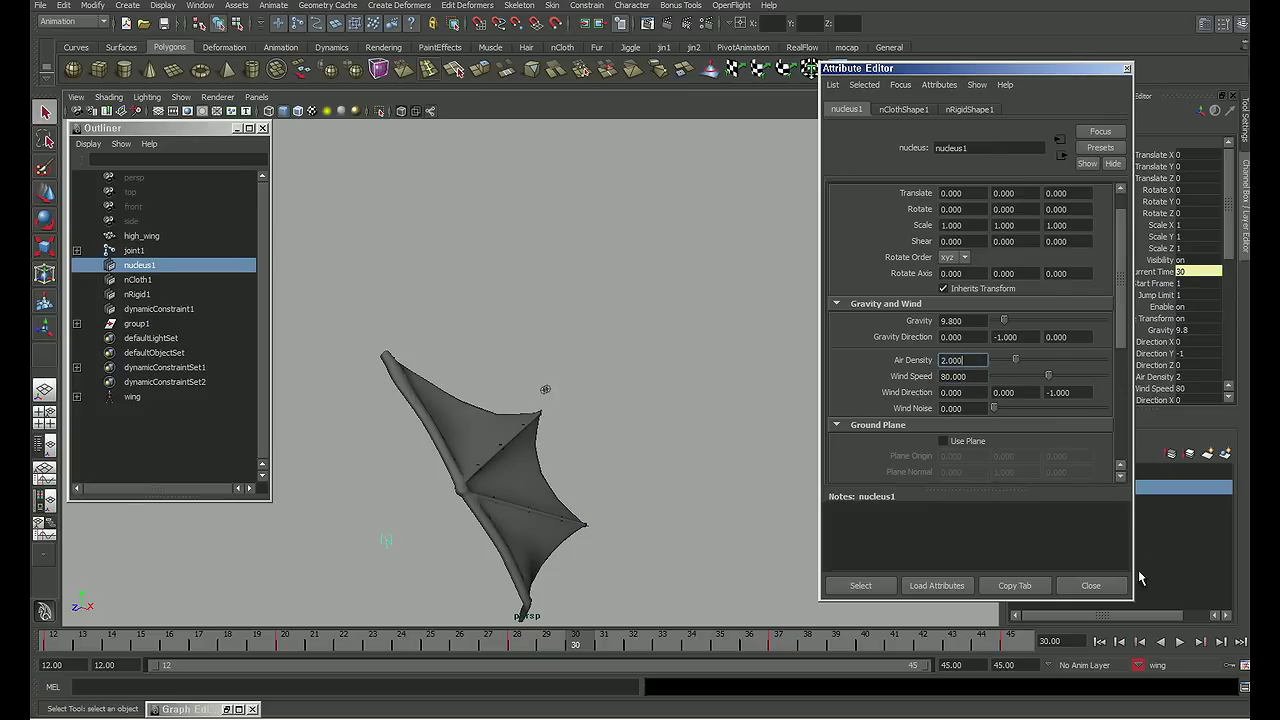
pyautogui.click(1091, 585)
pyautogui.click(530, 372)
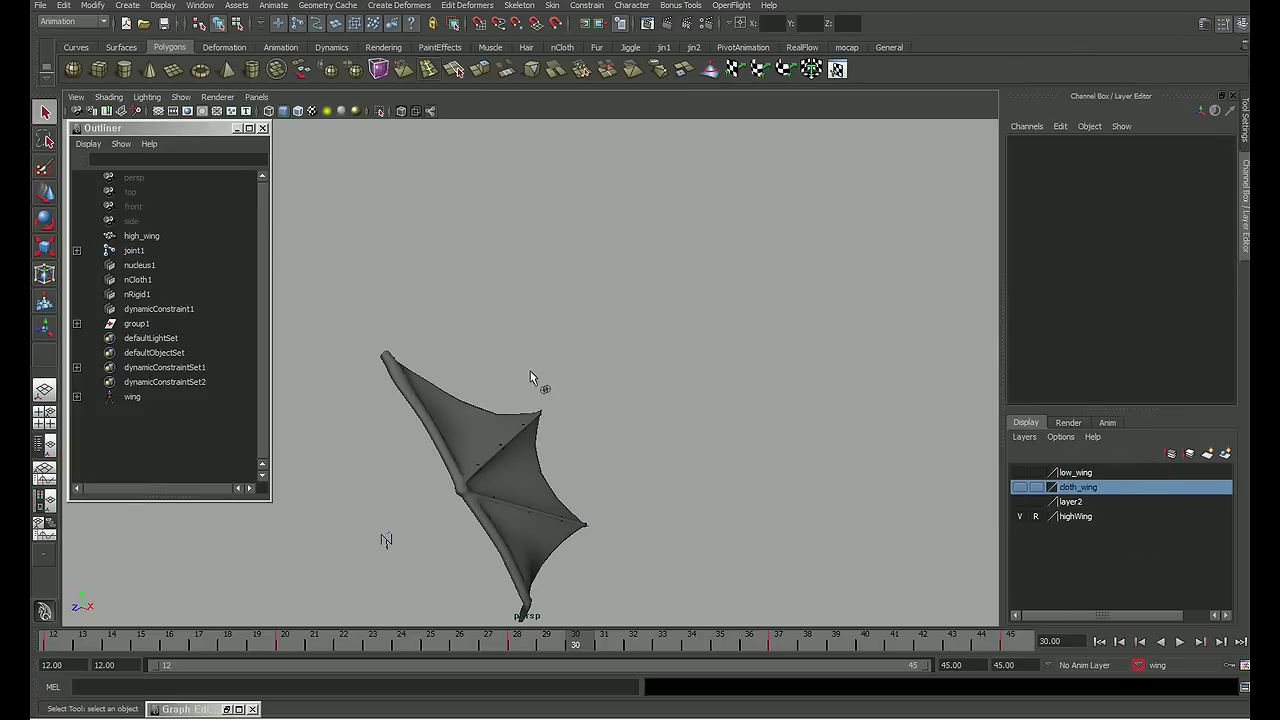
pyautogui.click(431, 287)
# Step: Play the wing simulation while orbiting around the flapping wing, and stop it at frame 28
pyautogui.click(1181, 642)
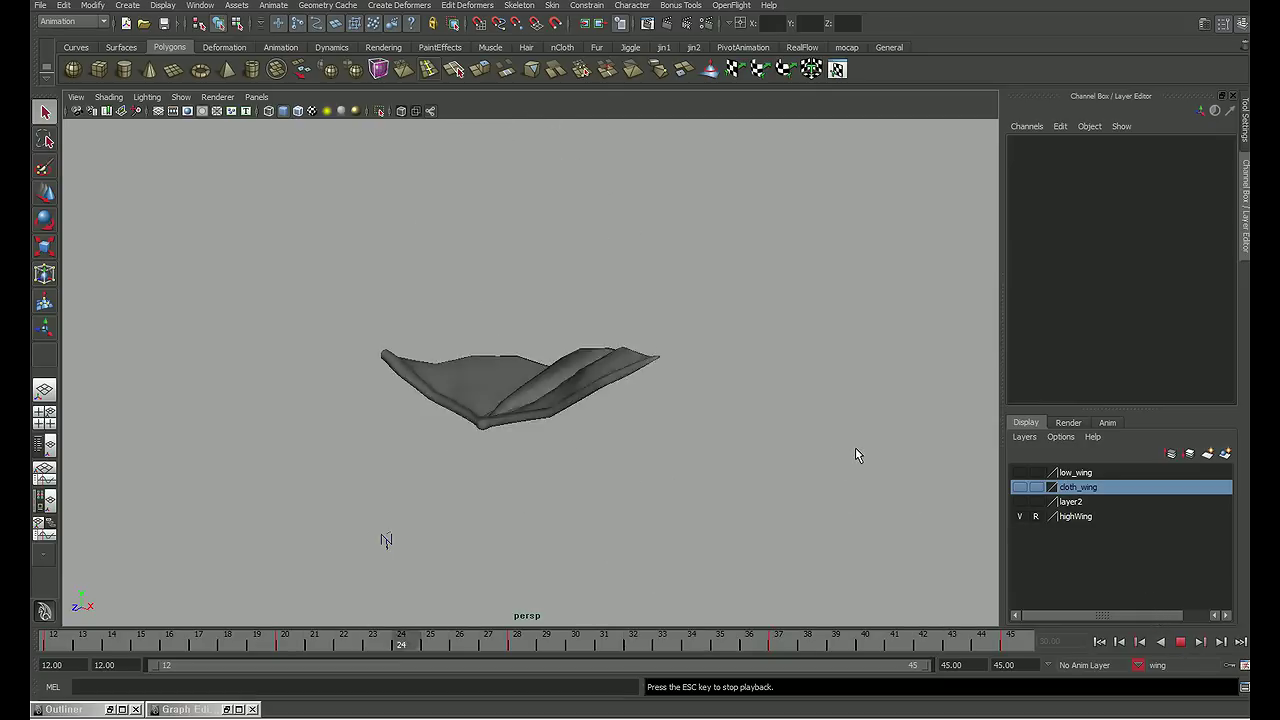
pyautogui.keyDown('alt'); pyautogui.moveTo(866, 451); pyautogui.dragTo(561, 467); pyautogui.keyUp('alt')
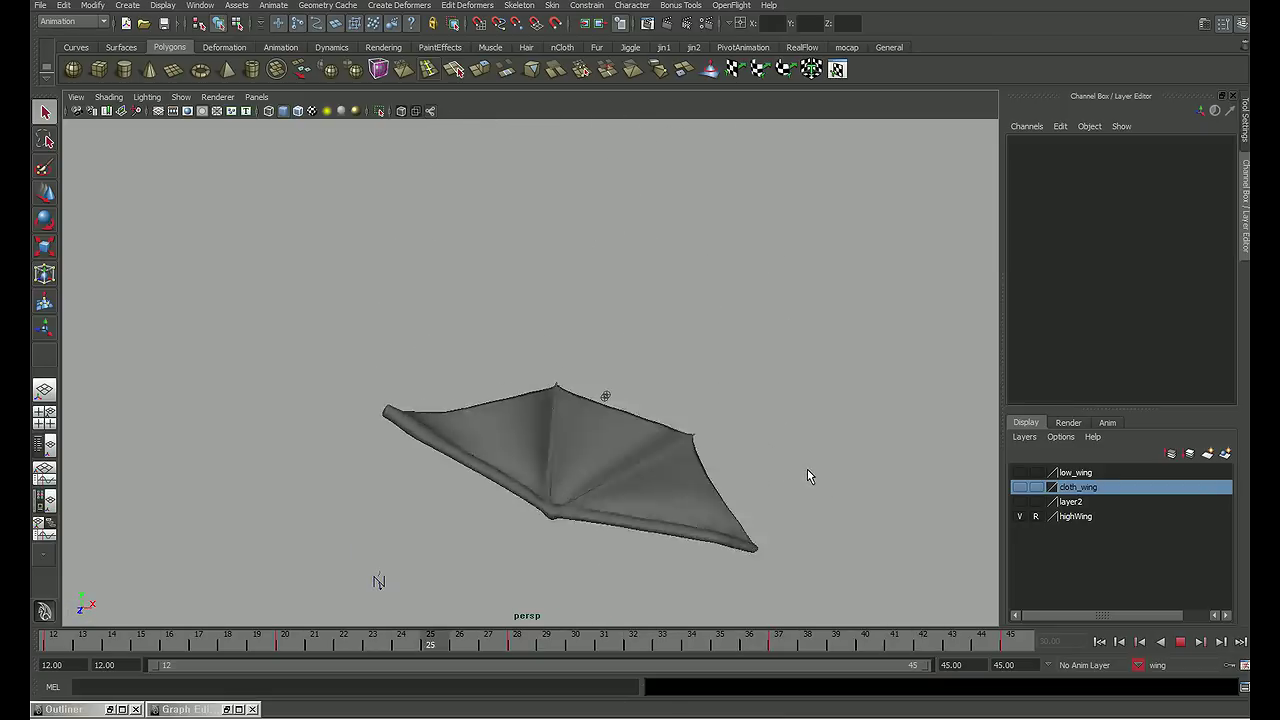
pyautogui.press('Escape')
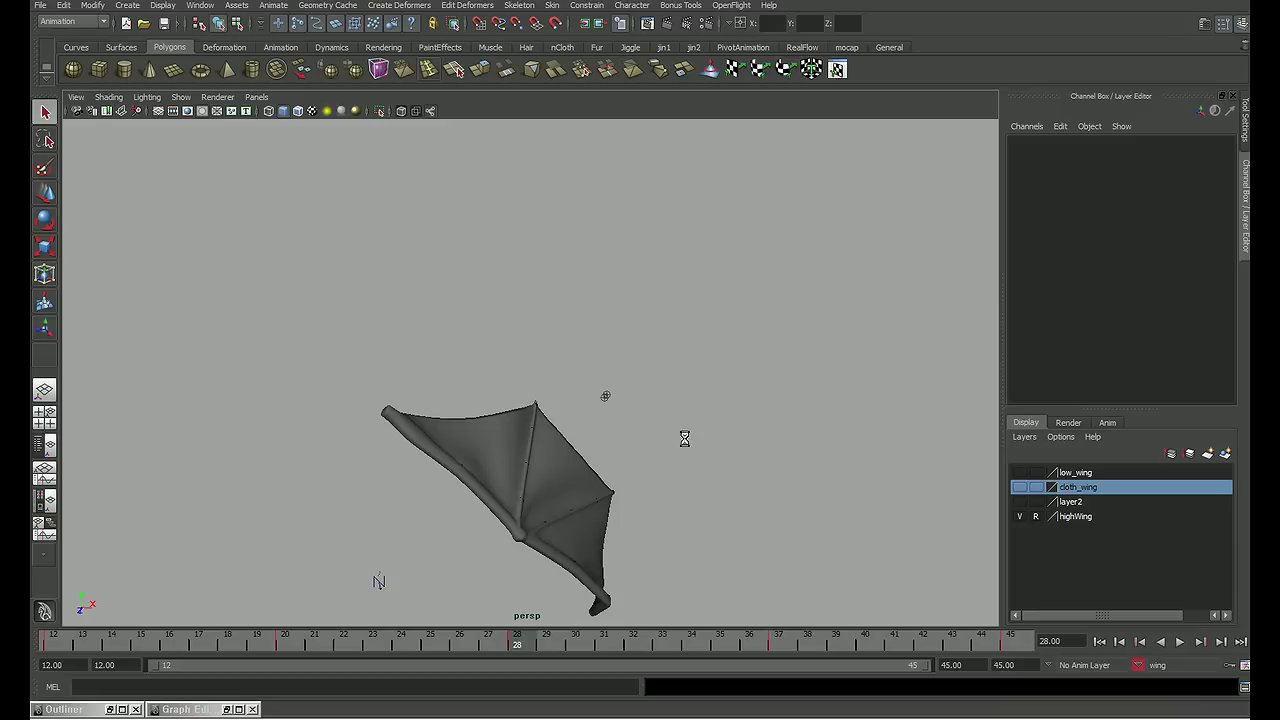
pyautogui.moveTo(645, 322)
pyautogui.keyDown('alt'); pyautogui.mouseDown()
pyautogui.moveTo(669, 349)
pyautogui.moveTo(602, 390)
pyautogui.mouseUp(); pyautogui.keyUp('alt')
# Step: Brighten the lambert1 colour from 0.5 to 0.764 grey
pyautogui.click(120, 236)
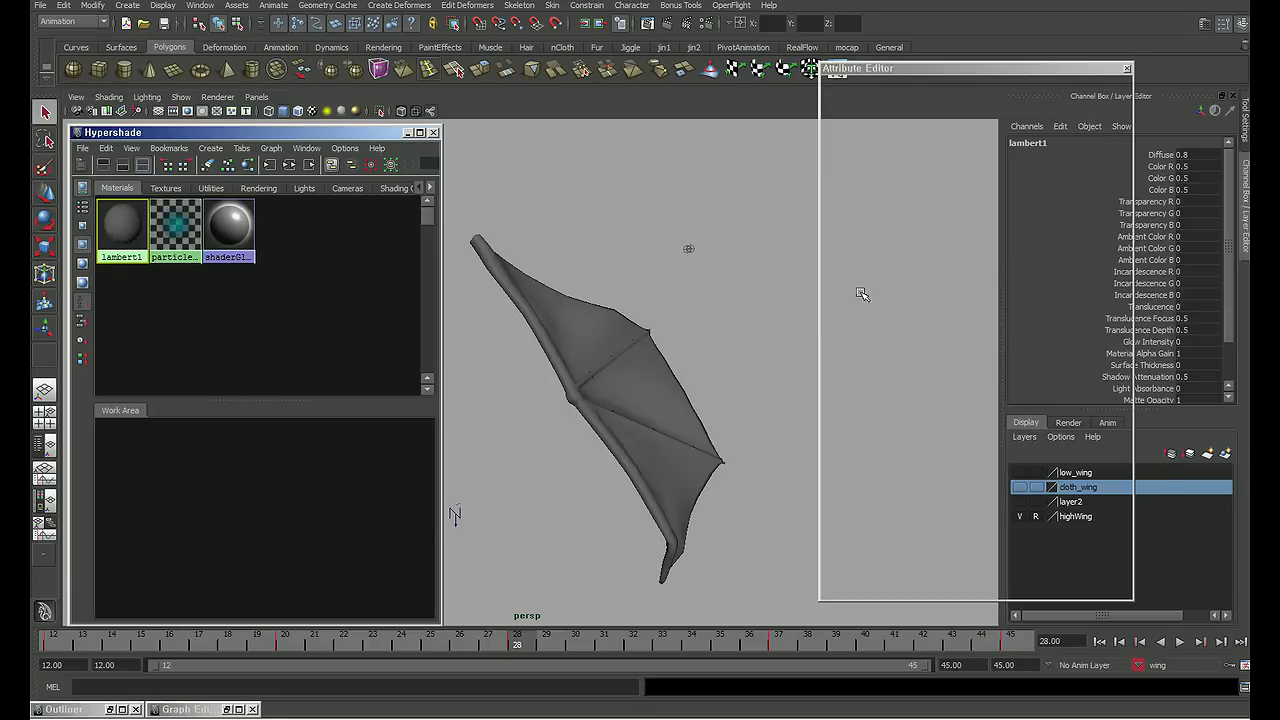
pyautogui.moveTo(1053, 276); pyautogui.dragTo(1064, 278)
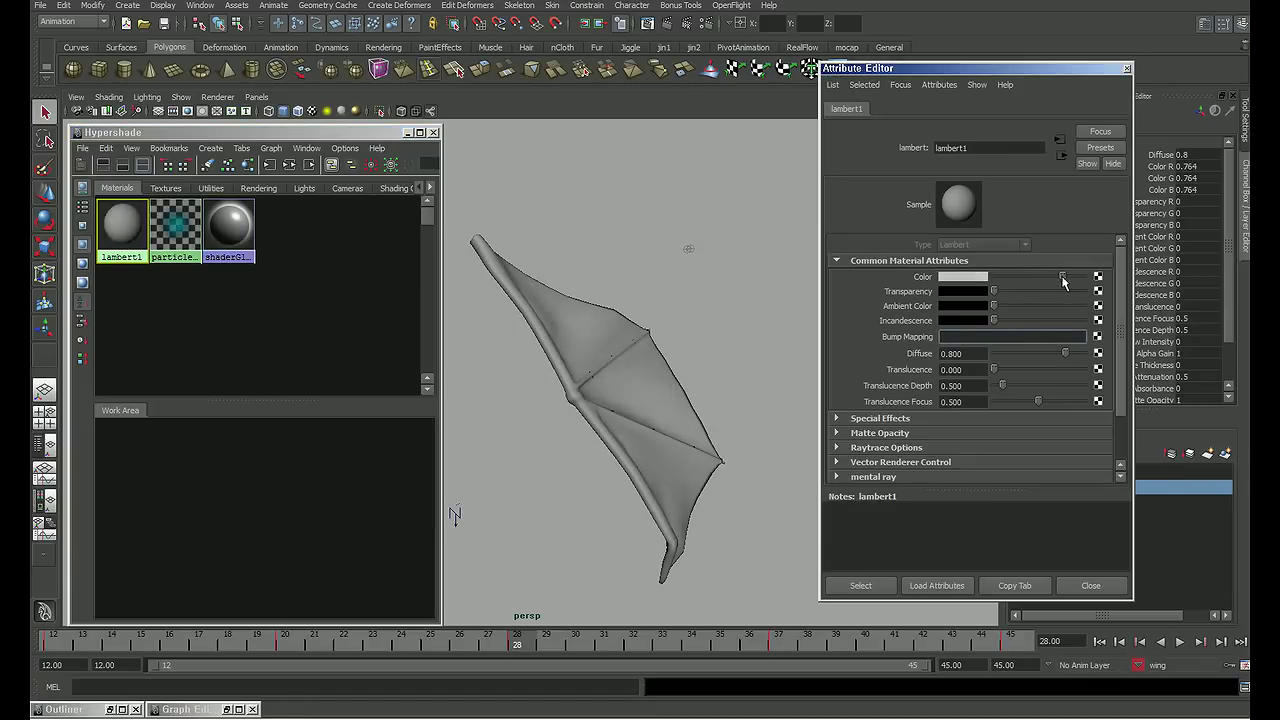
pyautogui.click(1091, 586)
# Step: Minimize Hypershade, clear the selection and orbit to a frontal view of the wing
pyautogui.click(407, 132)
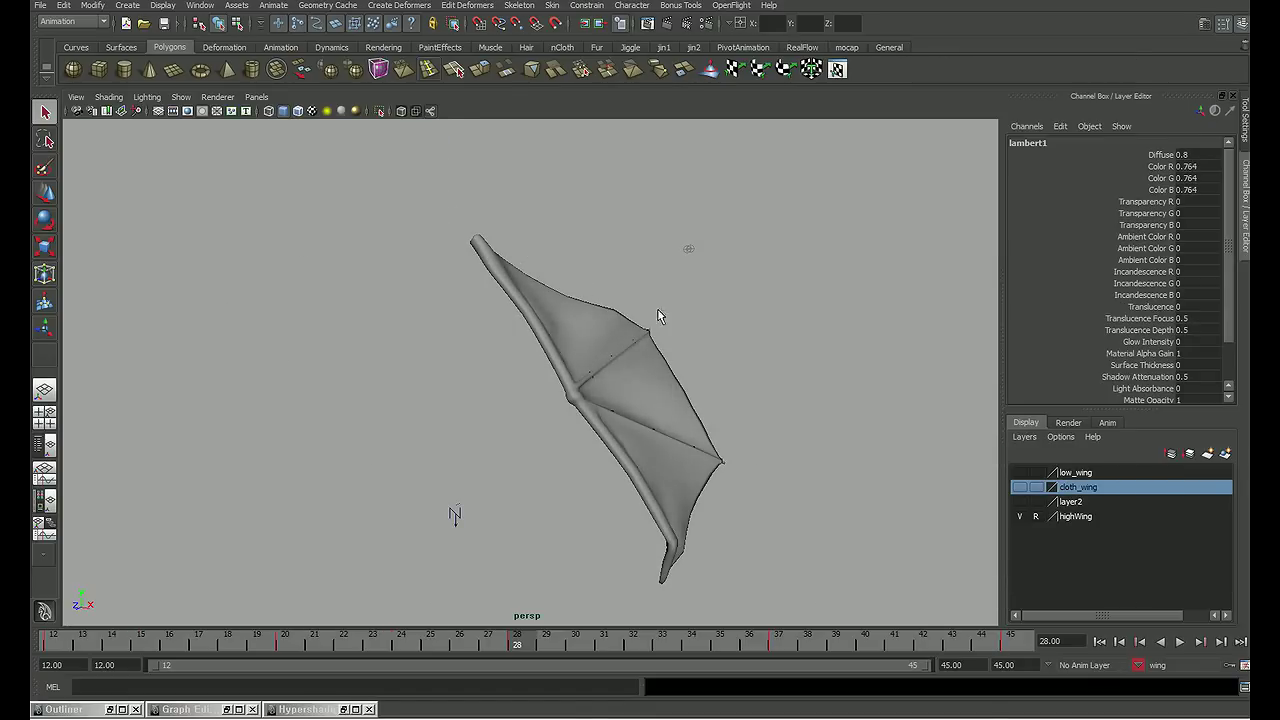
pyautogui.click(845, 418)
pyautogui.moveTo(845, 418)
pyautogui.keyDown('alt'); pyautogui.mouseDown()
pyautogui.moveTo(874, 464)
pyautogui.moveTo(857, 505)
pyautogui.mouseUp(); pyautogui.keyUp('alt')
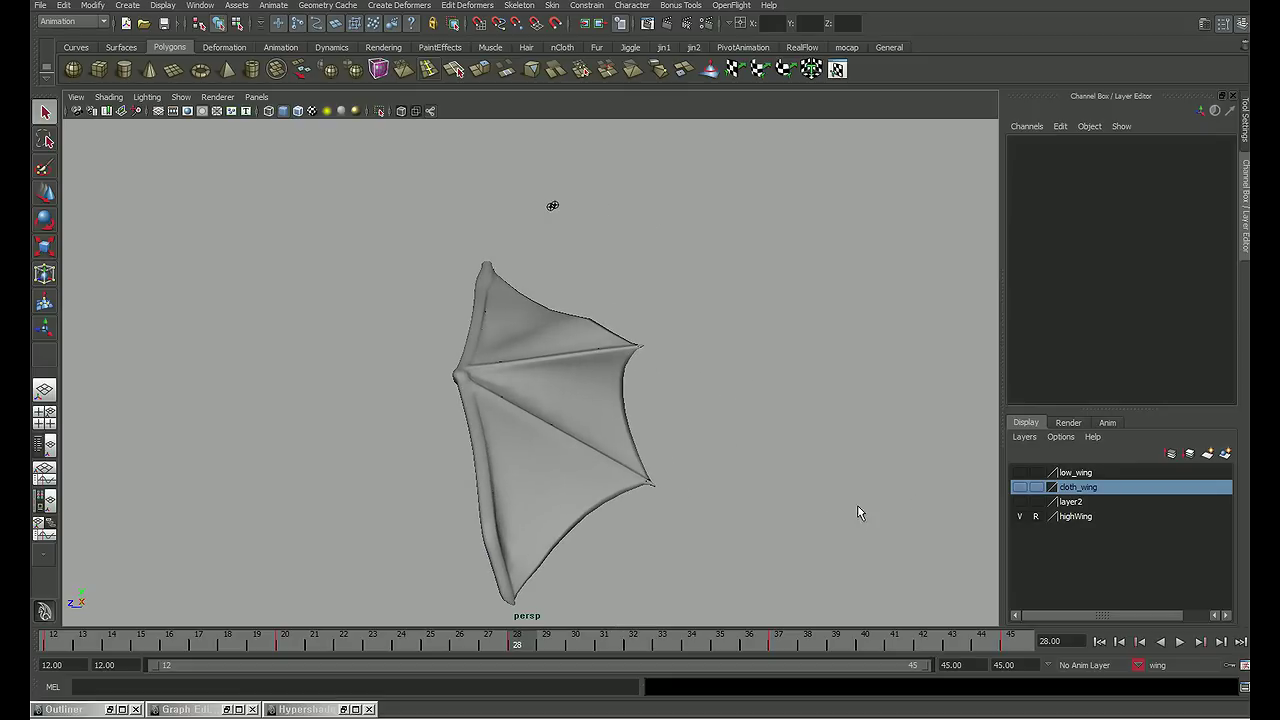
# Step: Replay the light-grey wing simulation from several orbited and panned angles, stopping at frame 24
pyautogui.click(1178, 642)
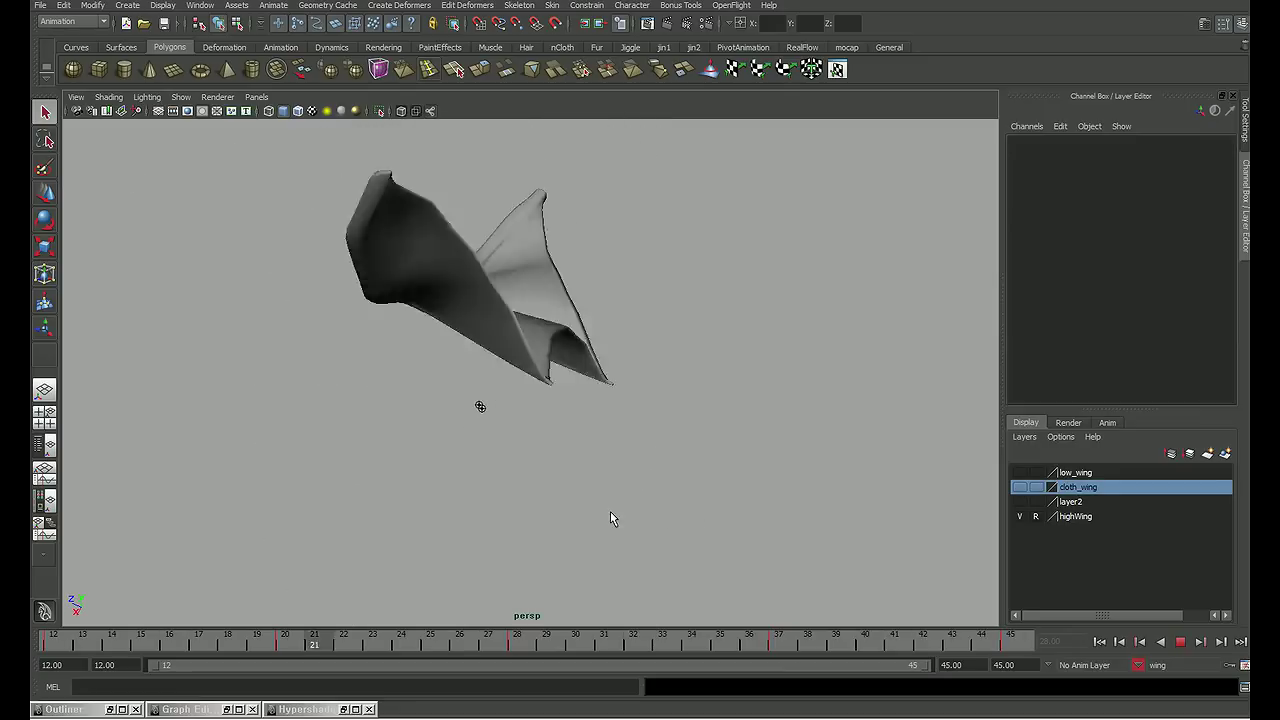
pyautogui.moveTo(610, 511)
pyautogui.keyDown('alt'); pyautogui.mouseDown()
pyautogui.moveTo(748, 468)
pyautogui.moveTo(688, 475)
pyautogui.mouseUp(); pyautogui.keyUp('alt')
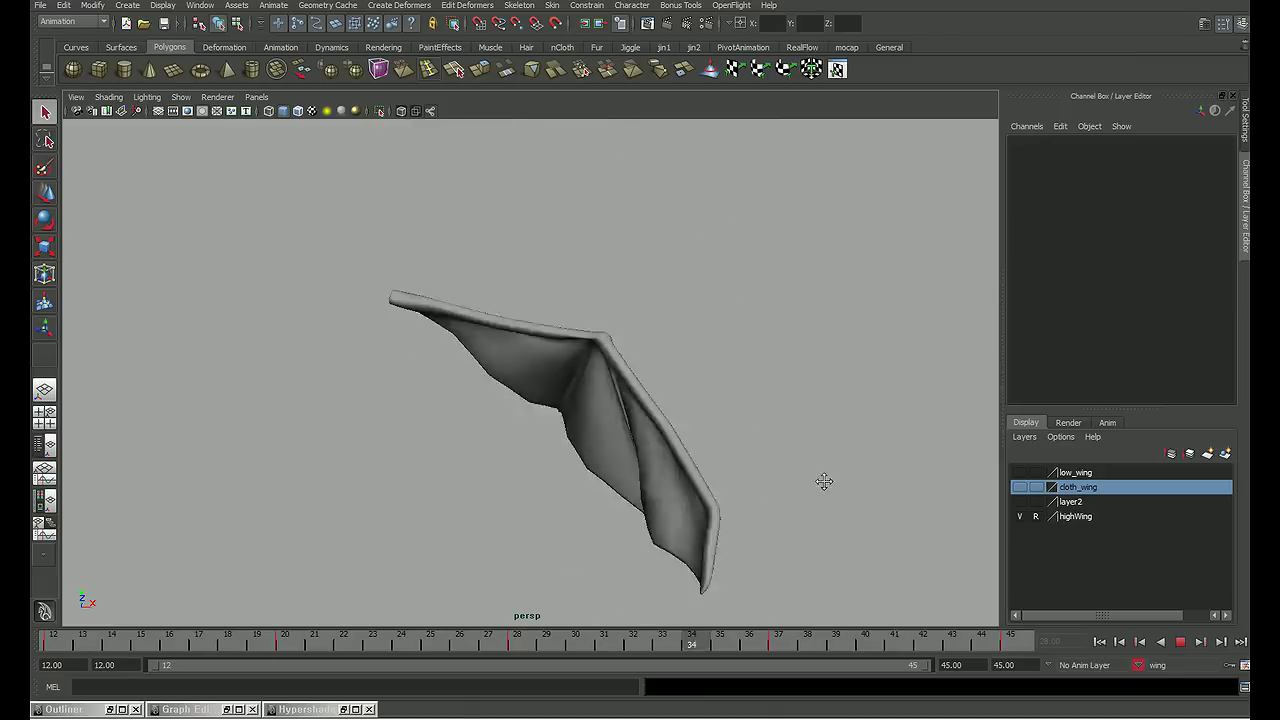
pyautogui.keyDown('alt'); pyautogui.moveTo(794, 470); pyautogui.dragTo(747, 512, button='middle'); pyautogui.keyUp('alt')
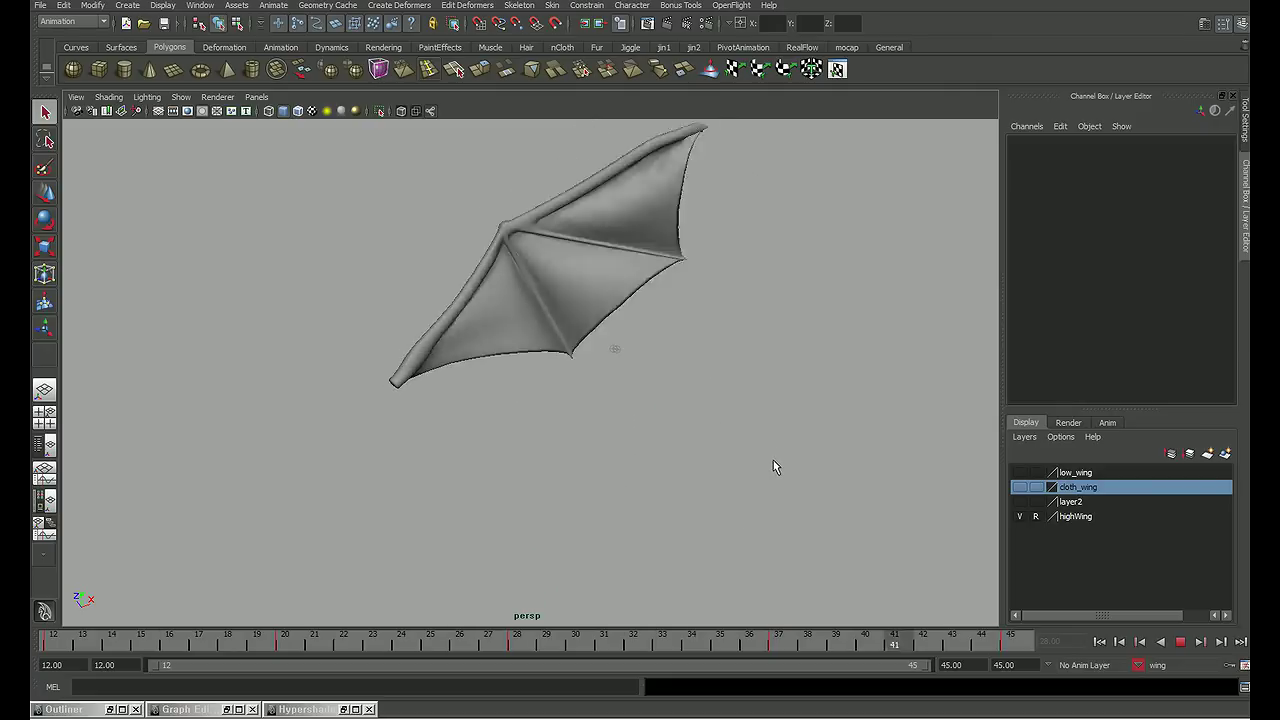
pyautogui.keyDown('alt'); pyautogui.moveTo(783, 465); pyautogui.dragTo(684, 471); pyautogui.keyUp('alt')
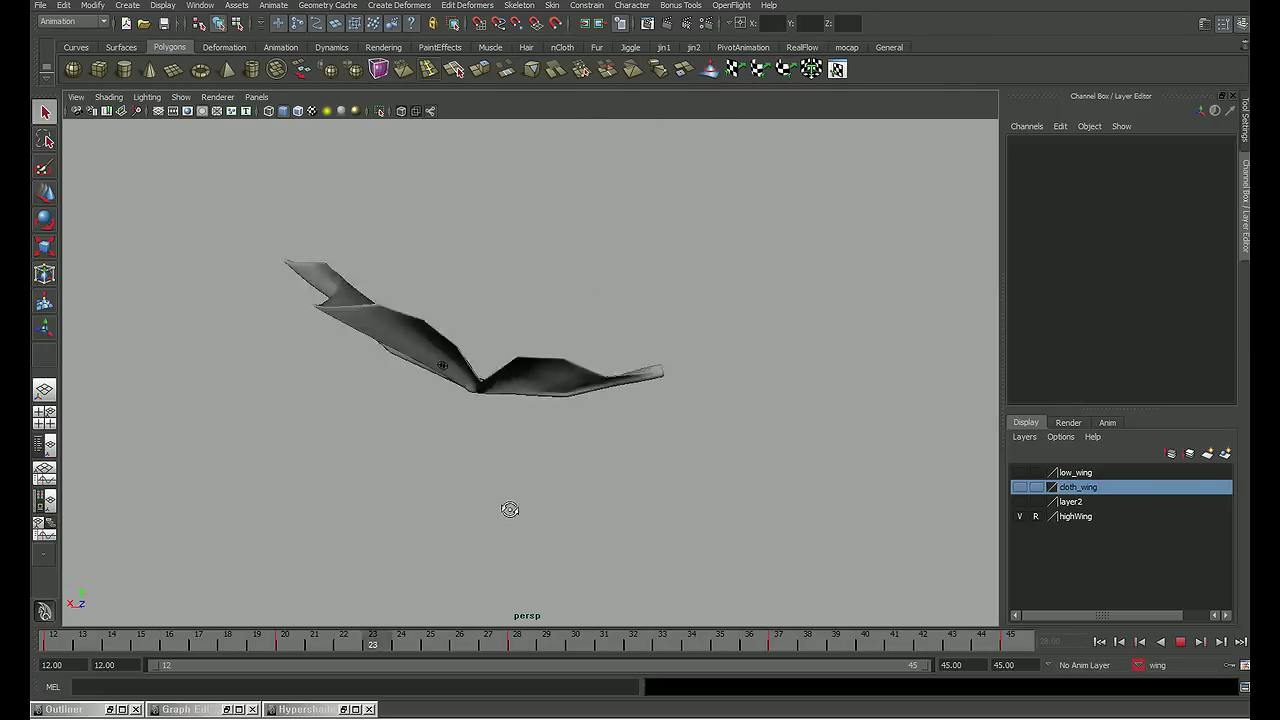
pyautogui.keyDown('alt'); pyautogui.moveTo(480, 501); pyautogui.dragTo(591, 536); pyautogui.keyUp('alt')
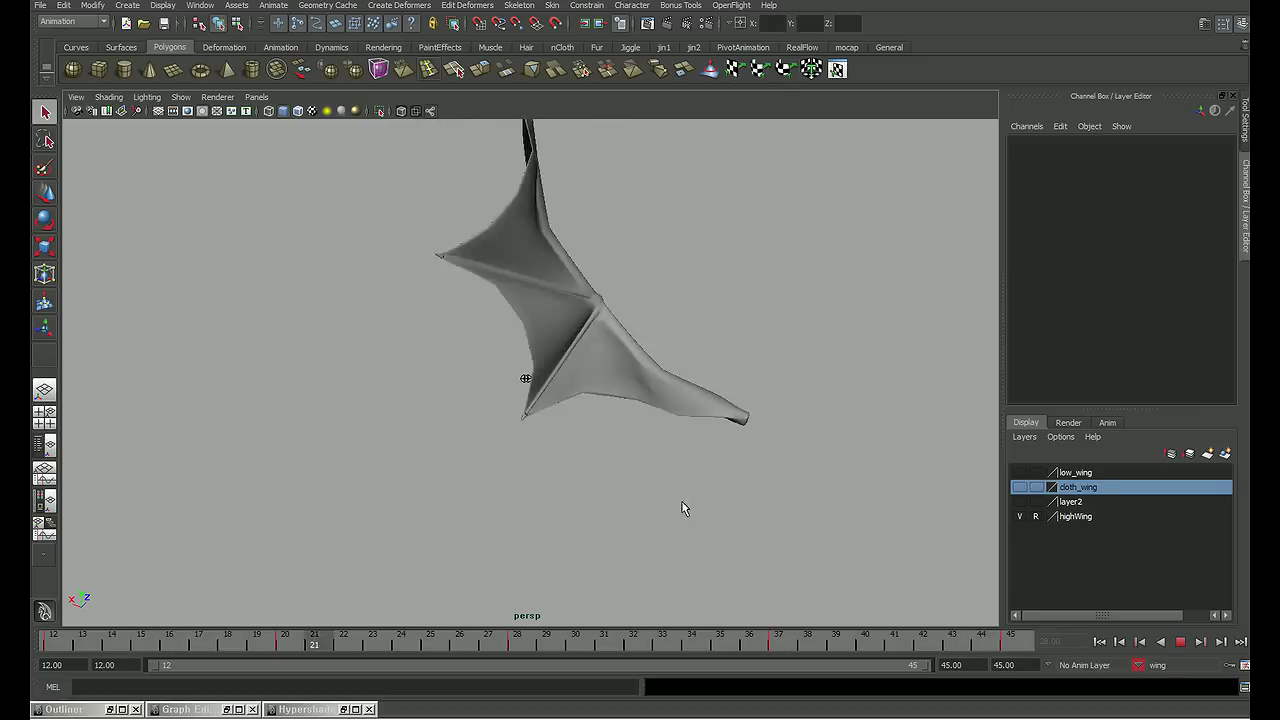
pyautogui.moveTo(690, 498)
pyautogui.keyDown('alt'); pyautogui.mouseDown(button='middle')
pyautogui.moveTo(643, 531)
pyautogui.moveTo(817, 515)
pyautogui.mouseUp(button='middle'); pyautogui.keyUp('alt')
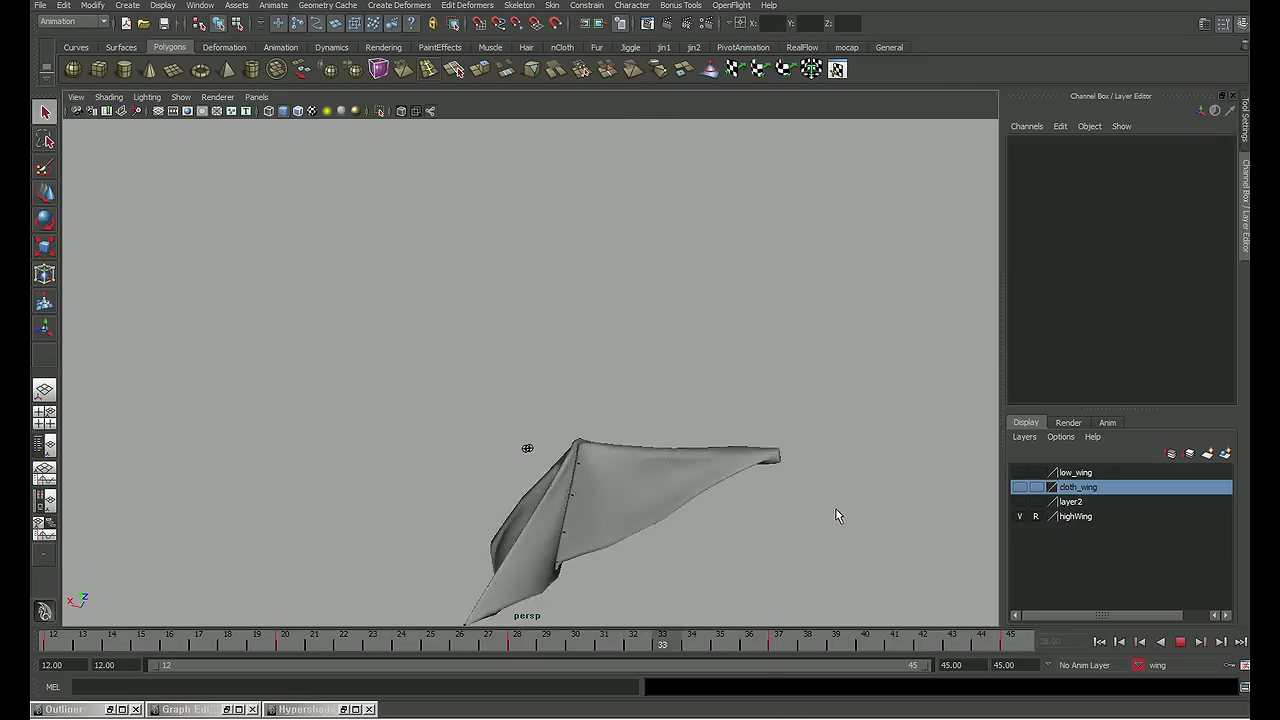
pyautogui.moveTo(920, 480)
pyautogui.keyDown('alt'); pyautogui.mouseDown()
pyautogui.moveTo(916, 460)
pyautogui.moveTo(839, 479)
pyautogui.mouseUp(); pyautogui.keyUp('alt')
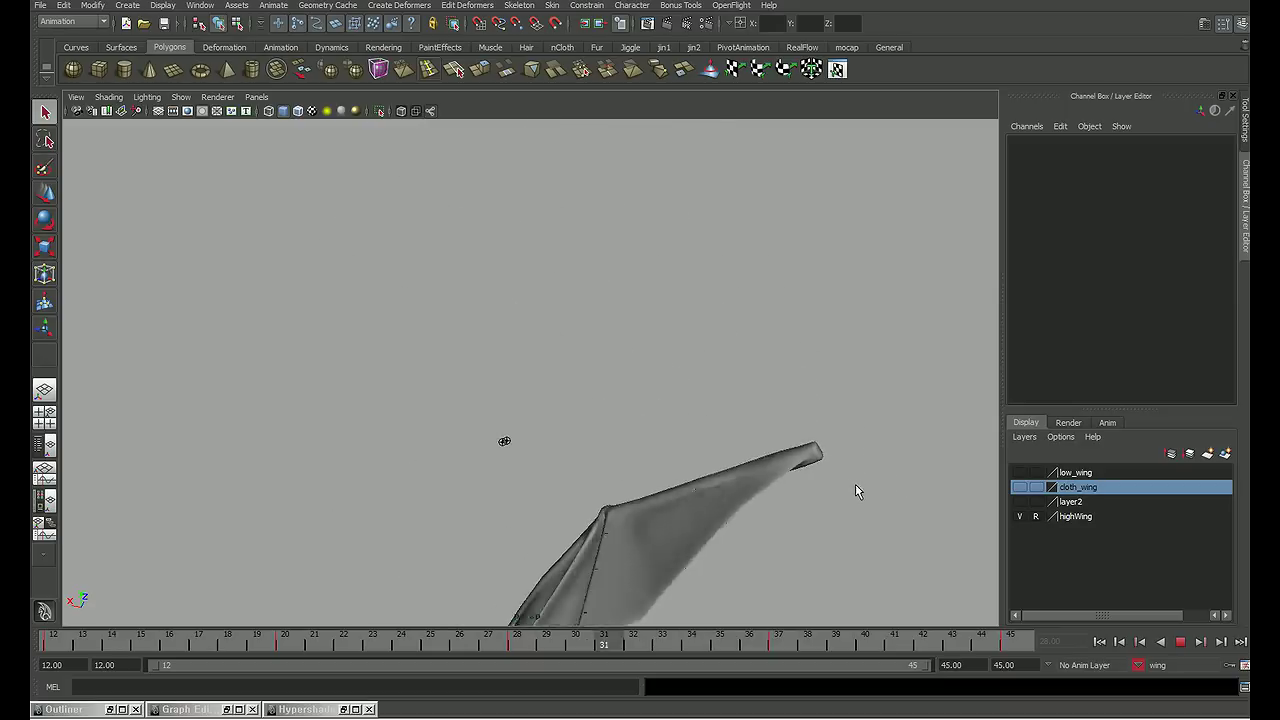
pyautogui.press('Escape')
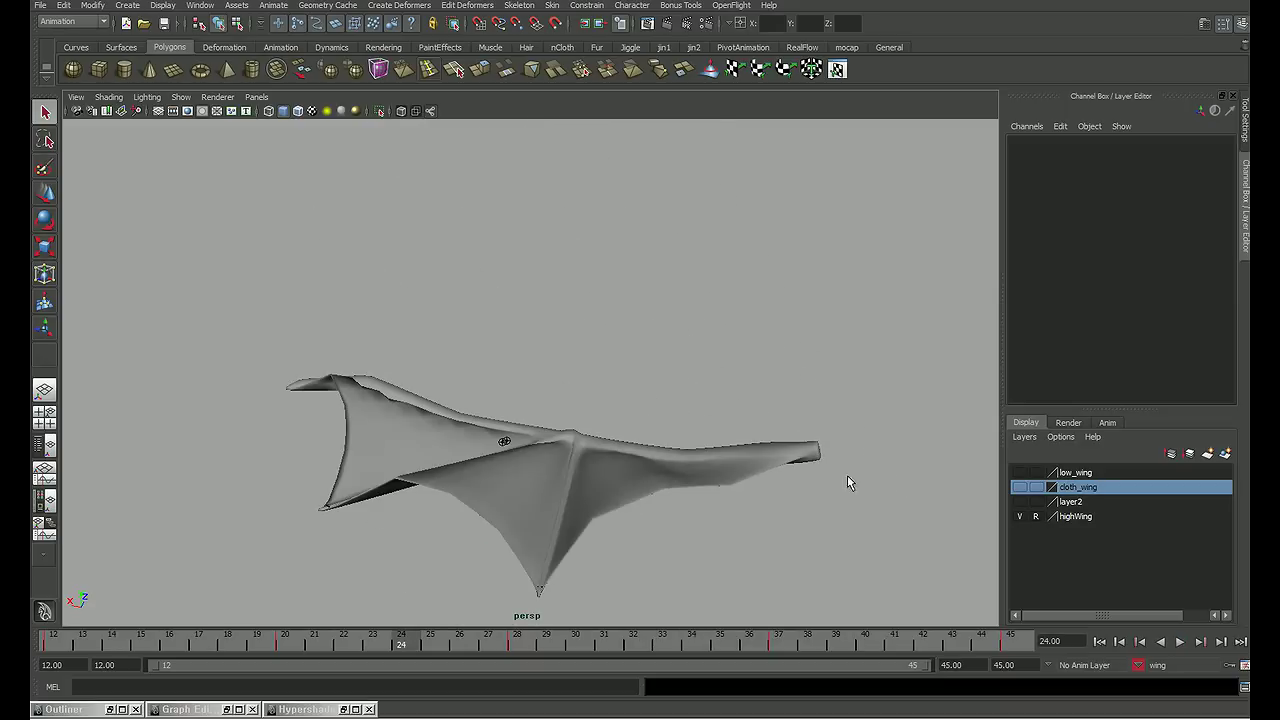
pyautogui.moveTo(847, 482)
pyautogui.keyDown('alt'); pyautogui.mouseDown()
pyautogui.moveTo(714, 506)
pyautogui.moveTo(831, 480)
pyautogui.moveTo(891, 497)
pyautogui.moveTo(829, 483)
pyautogui.moveTo(916, 422)
pyautogui.mouseUp(); pyautogui.keyUp('alt')
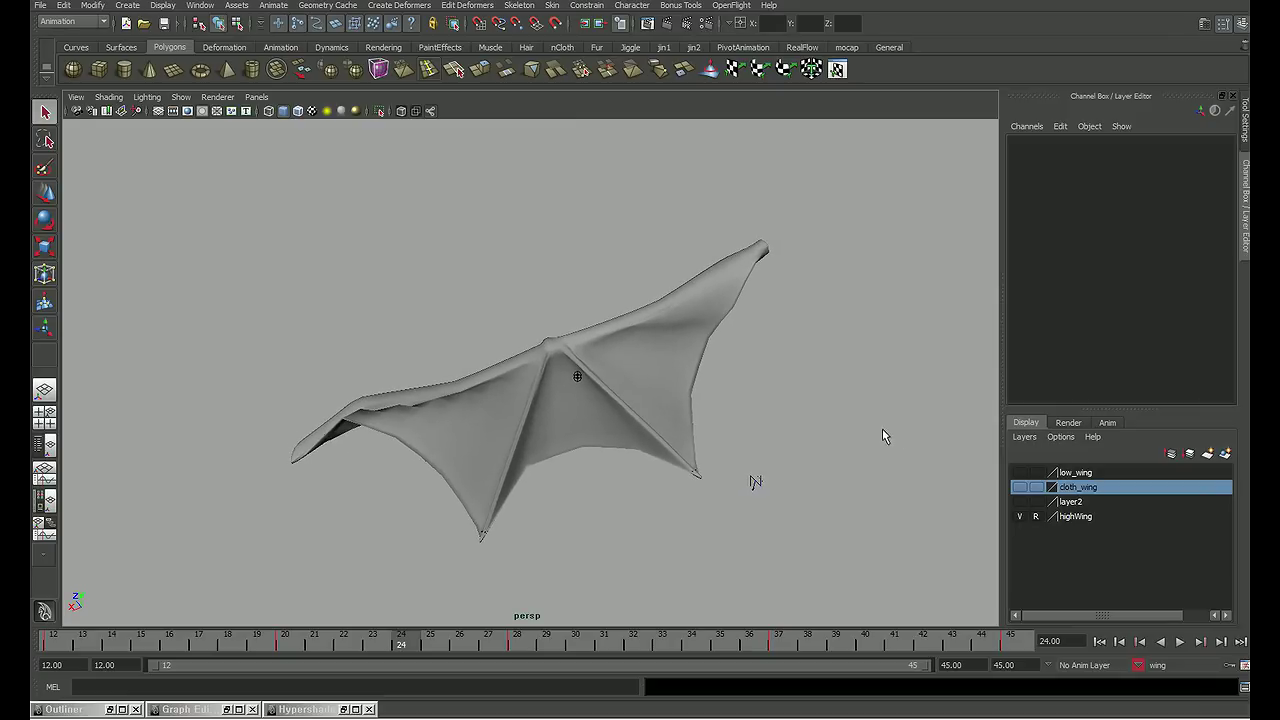